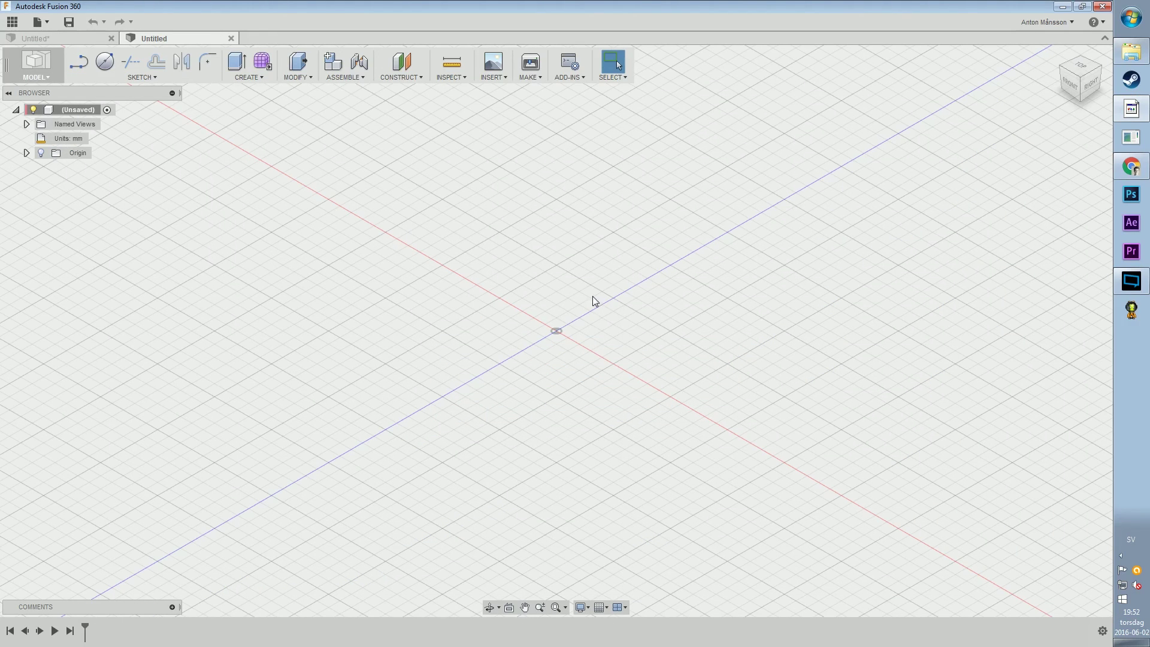
- Create a new form in the empty design to enter the Sculpt workspace
{"action": "left_click", "coordinate": [44, 79]}
{"action": "left_click", "coordinate": [30, 77]}
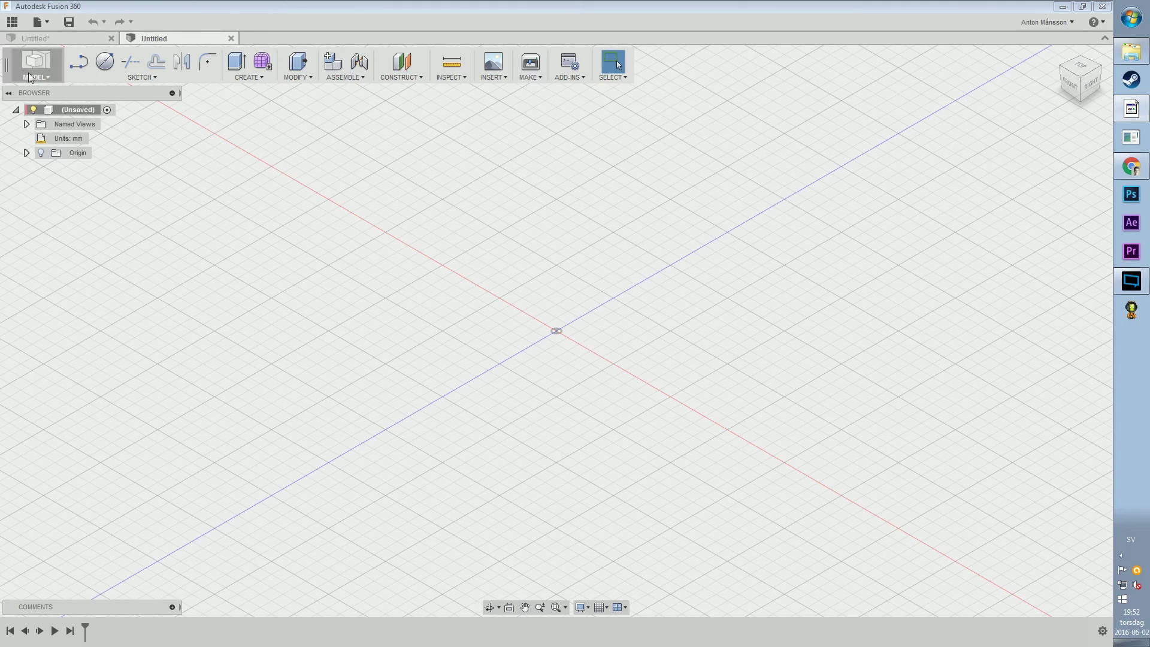
{"action": "left_click", "coordinate": [264, 65]}
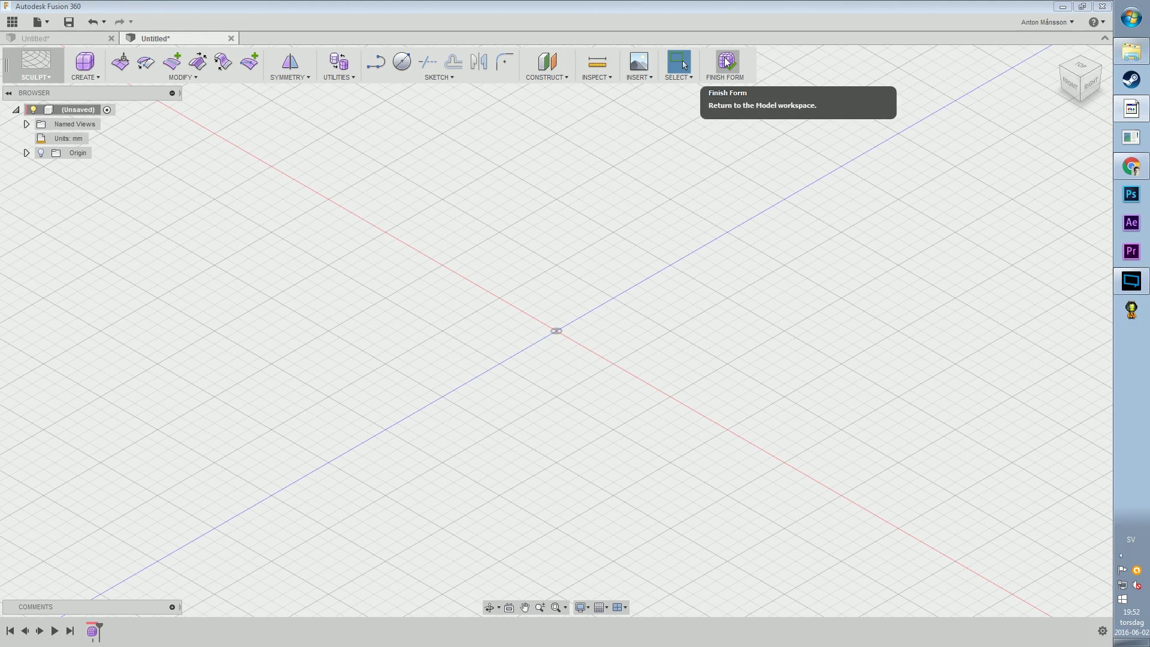
- Create a 50 × 50 × 25 mm T-spline box centred on the origin of the ground plane, with two faces per direction
{"action": "left_click", "coordinate": [91, 78]}
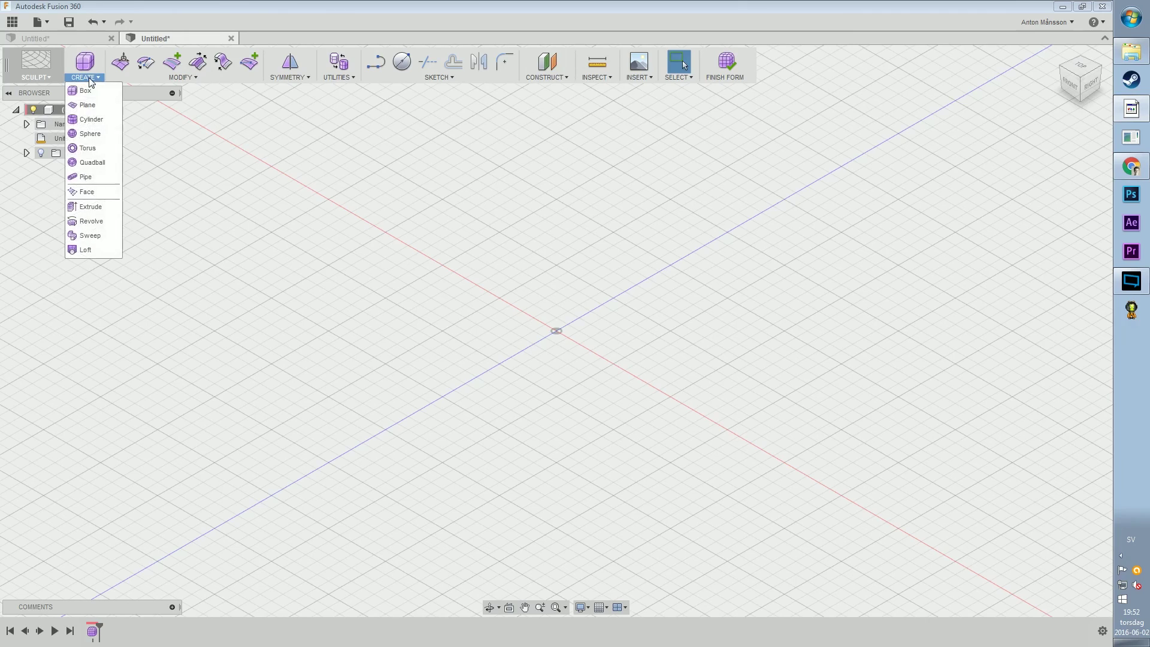
{"action": "left_click", "coordinate": [103, 93]}
{"action": "left_click", "coordinate": [559, 357]}
{"action": "left_click", "coordinate": [555, 333]}
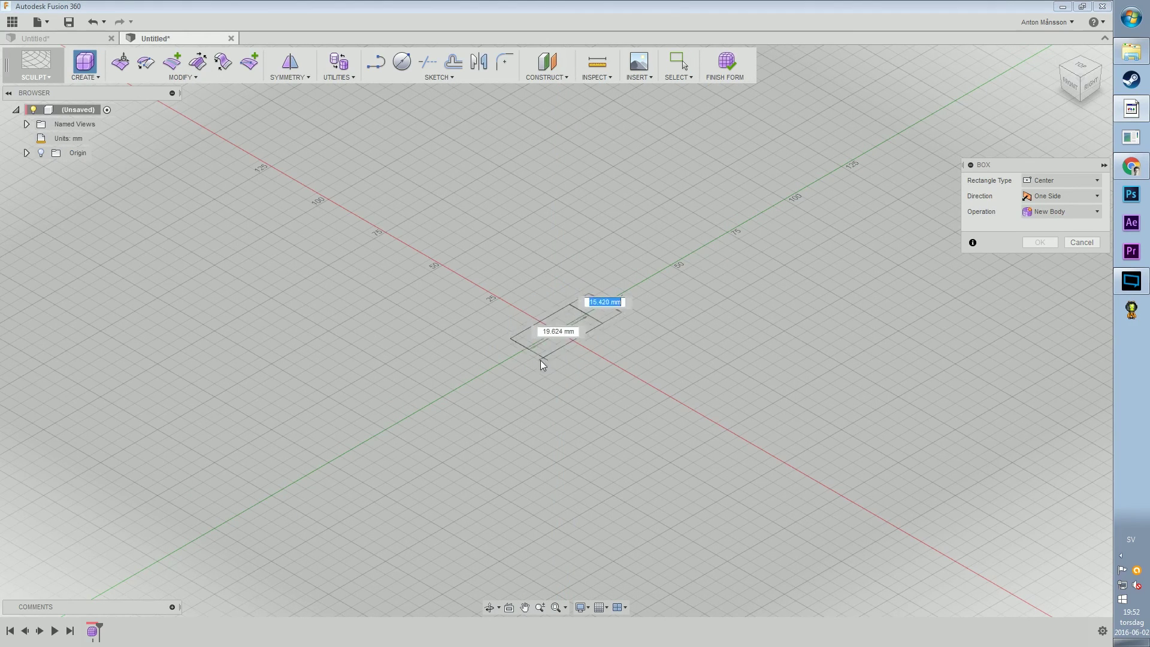
{"action": "left_click", "coordinate": [560, 400]}
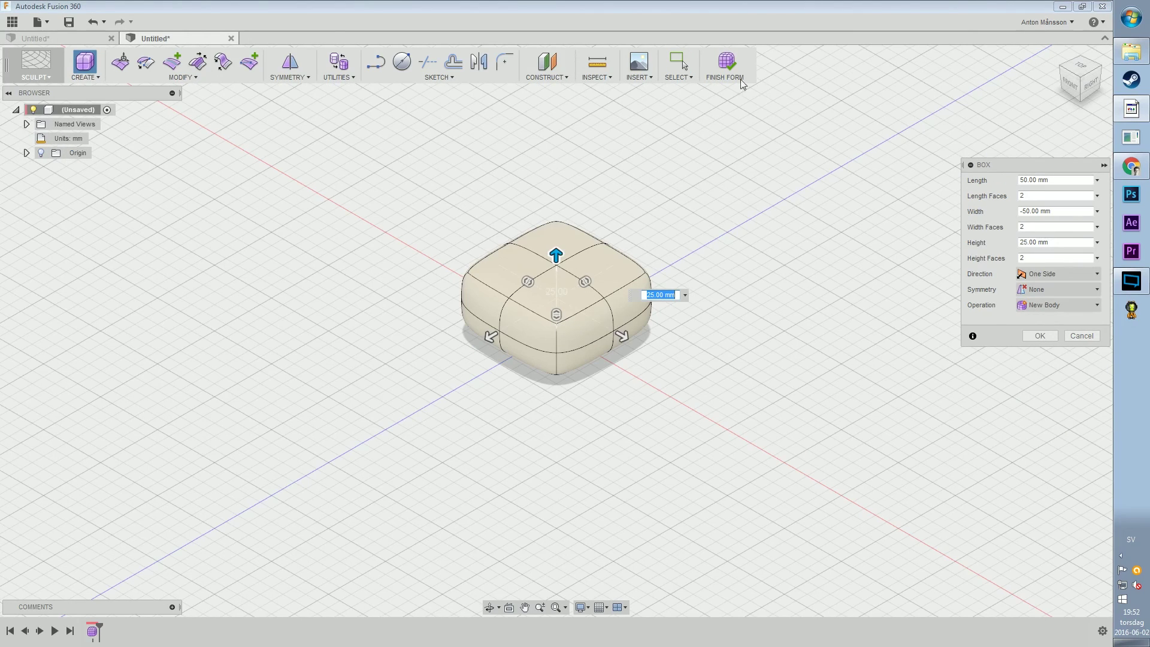
{"action": "left_click", "coordinate": [1039, 336]}
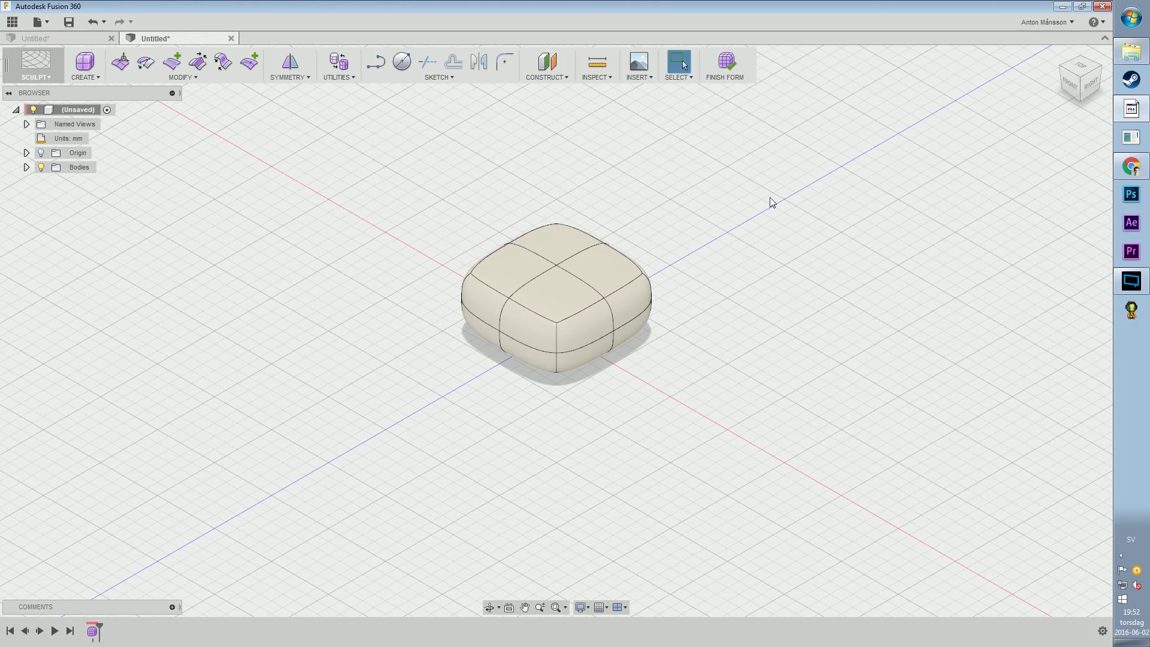
- Finish the form to return to the Model workspace and check which faces of the converted box can be selected
{"action": "left_click", "coordinate": [730, 59]}
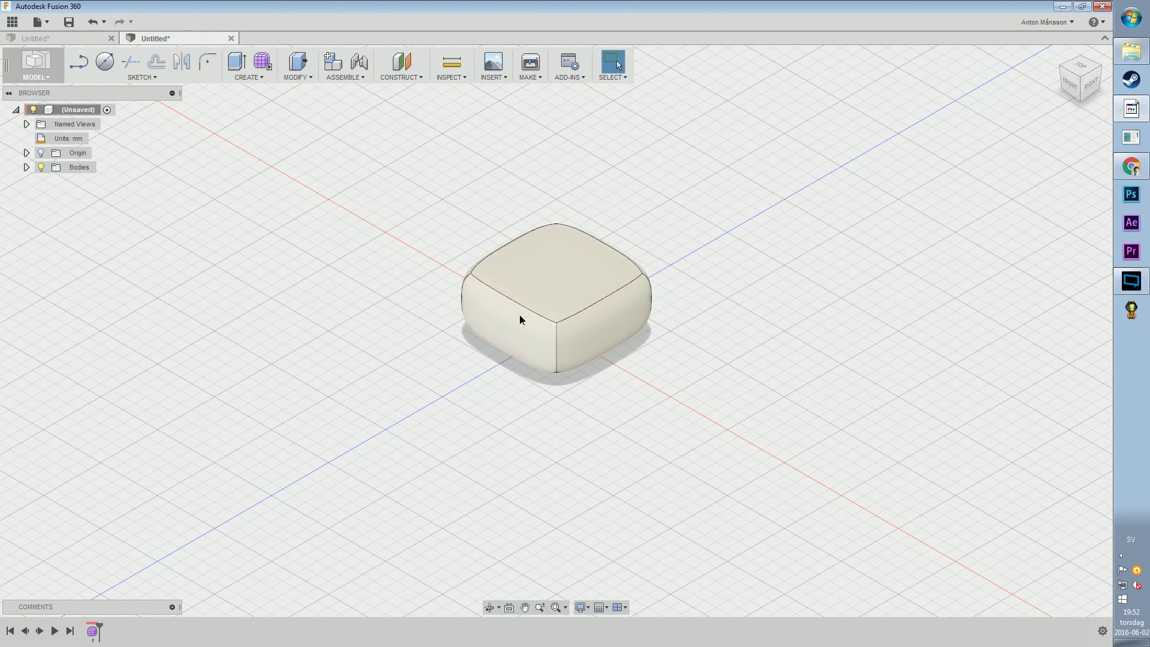
{"action": "left_click", "coordinate": [565, 303]}
{"action": "left_click", "coordinate": [626, 326]}
{"action": "left_click", "coordinate": [585, 303]}
{"action": "right_click", "coordinate": [545, 292]}
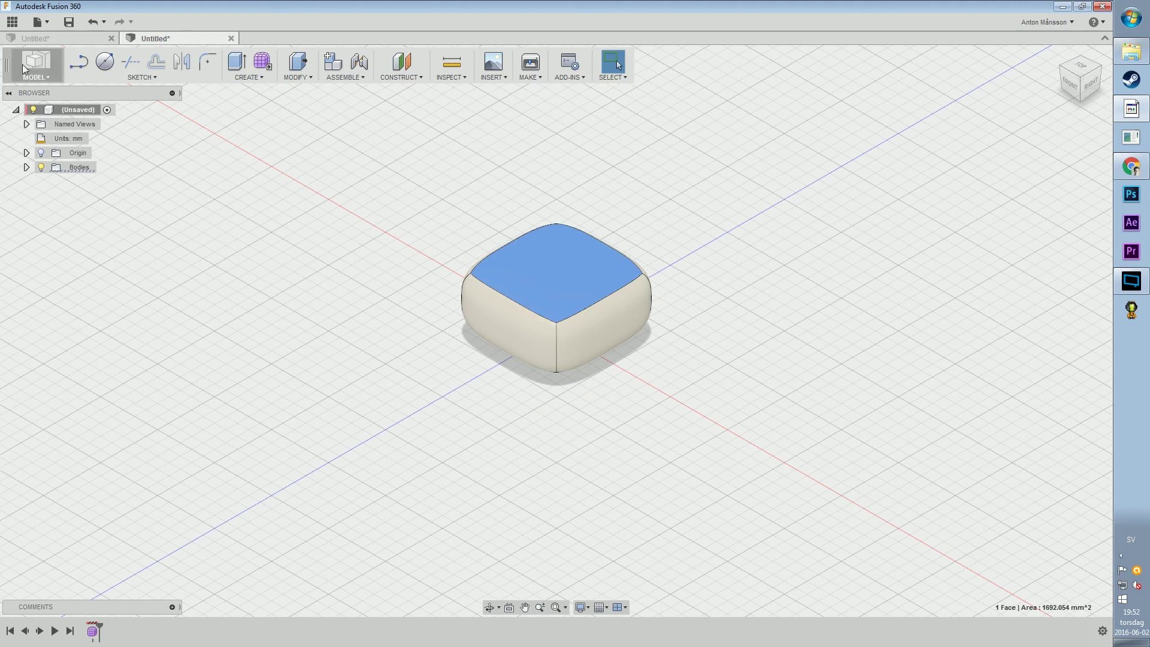
{"action": "left_click", "coordinate": [246, 257]}
- Reopen the box's form feature from the timeline for editing
{"action": "left_click", "coordinate": [90, 632]}
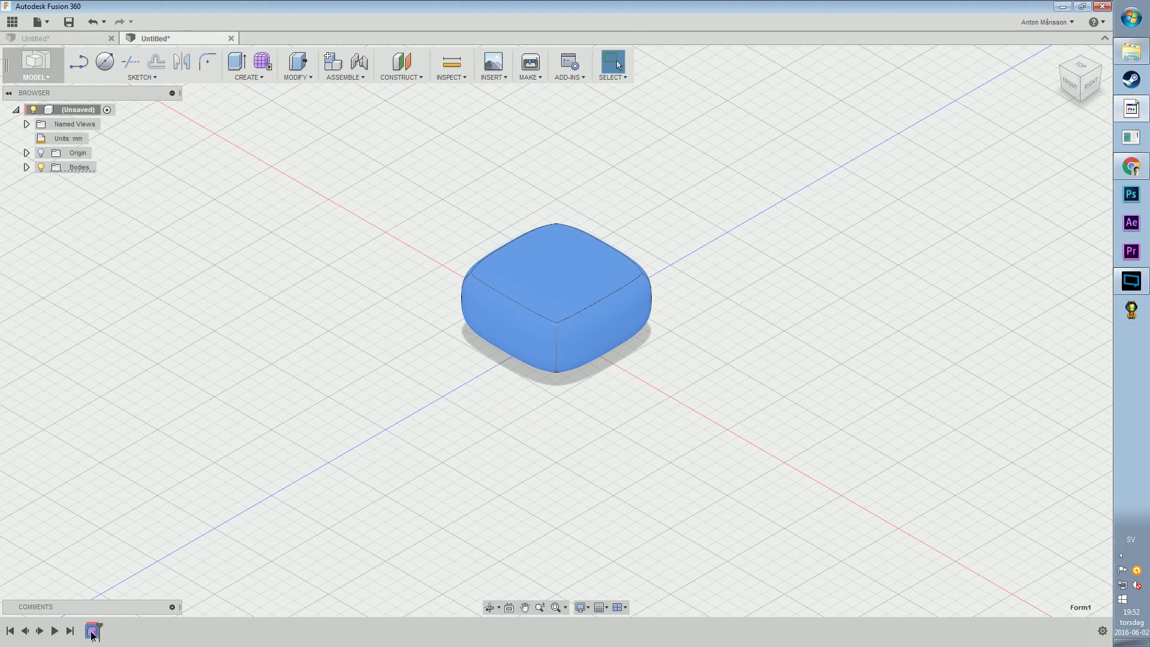
{"action": "right_click", "coordinate": [92, 633]}
{"action": "left_click", "coordinate": [127, 556]}
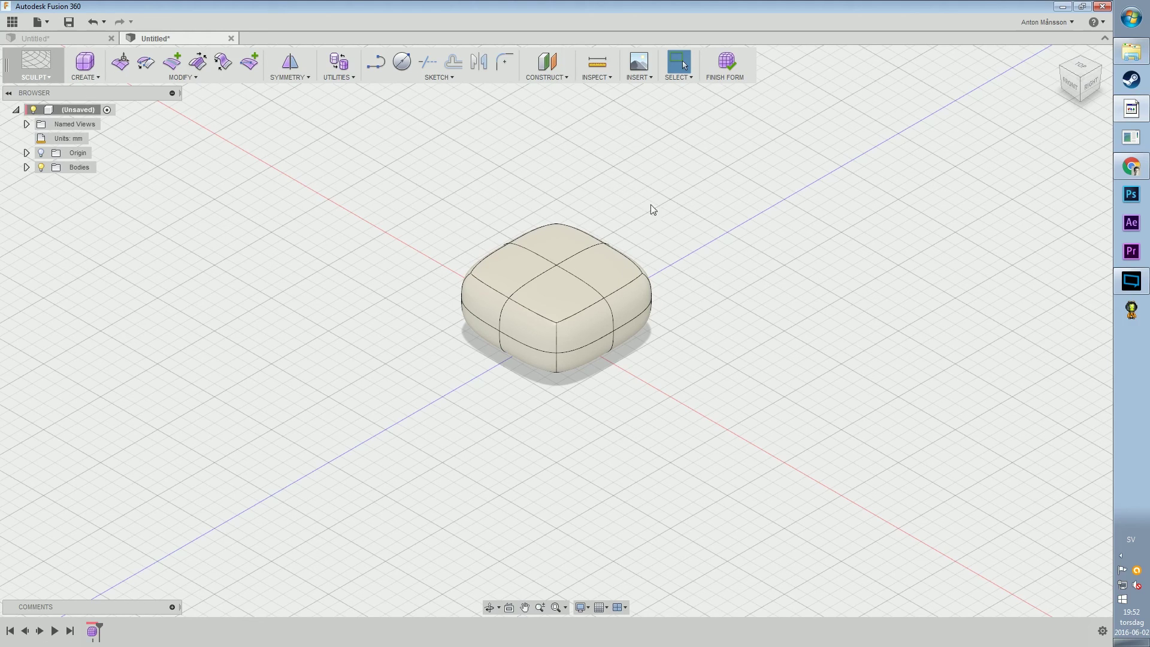
- Create a center-type T-spline plane on the ground next to the box, as a new body
{"action": "scroll", "coordinate": [644, 206], "scroll_direction": "up", "scroll_amount": 3}
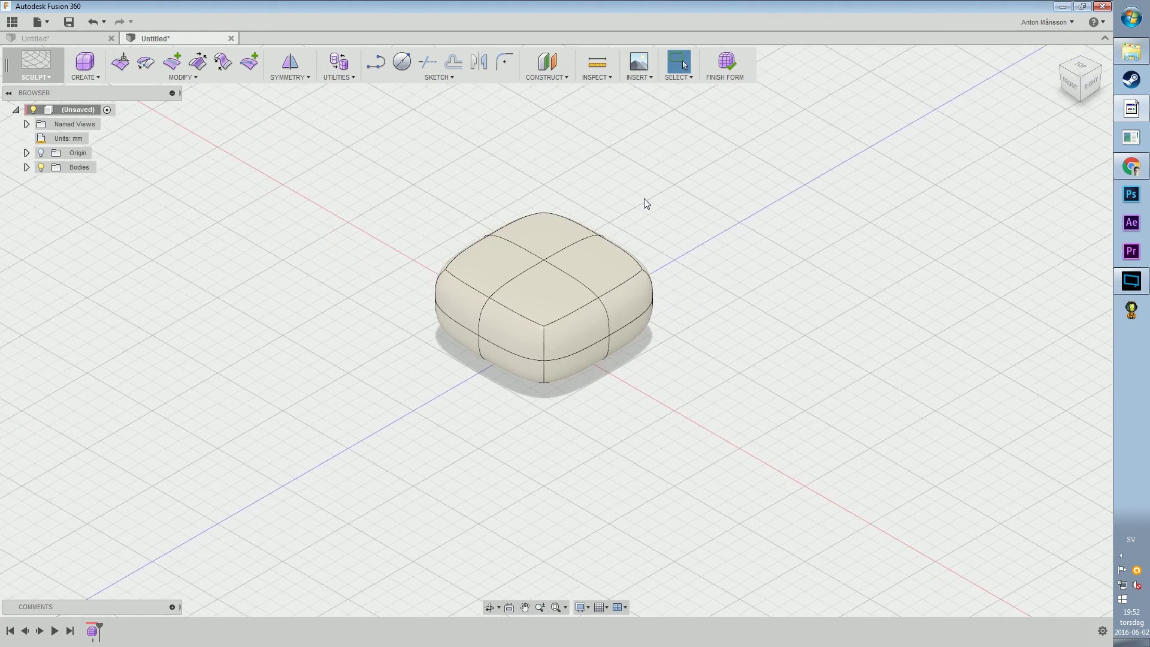
{"action": "left_click", "coordinate": [88, 77]}
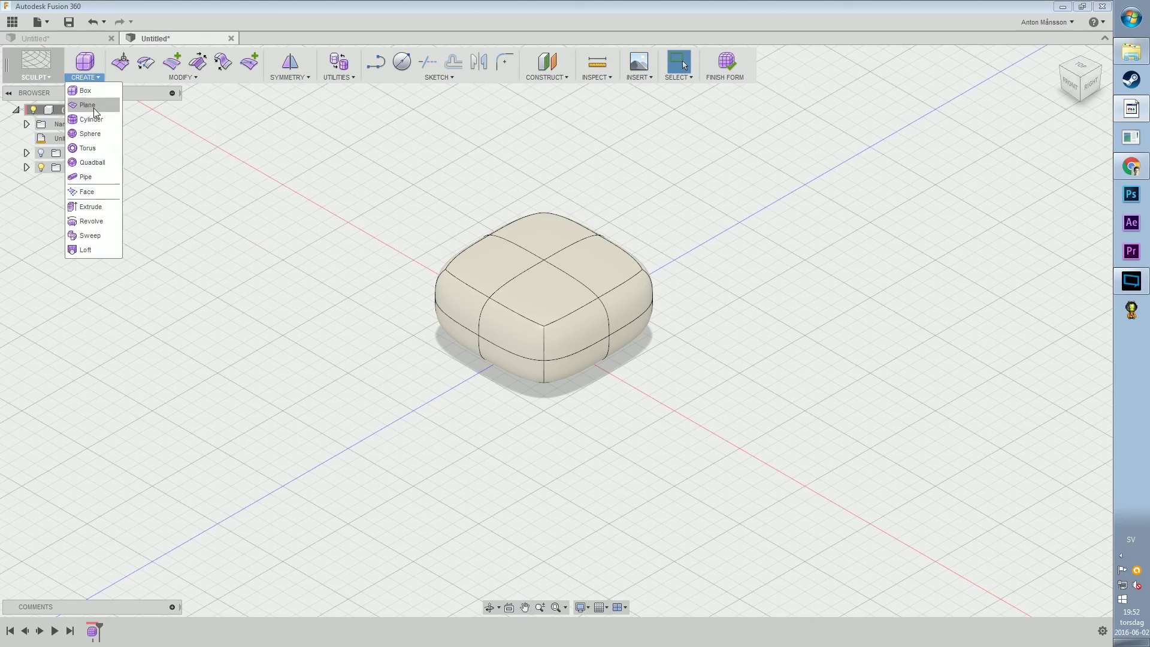
{"action": "left_click", "coordinate": [91, 105]}
{"action": "left_click", "coordinate": [545, 376]}
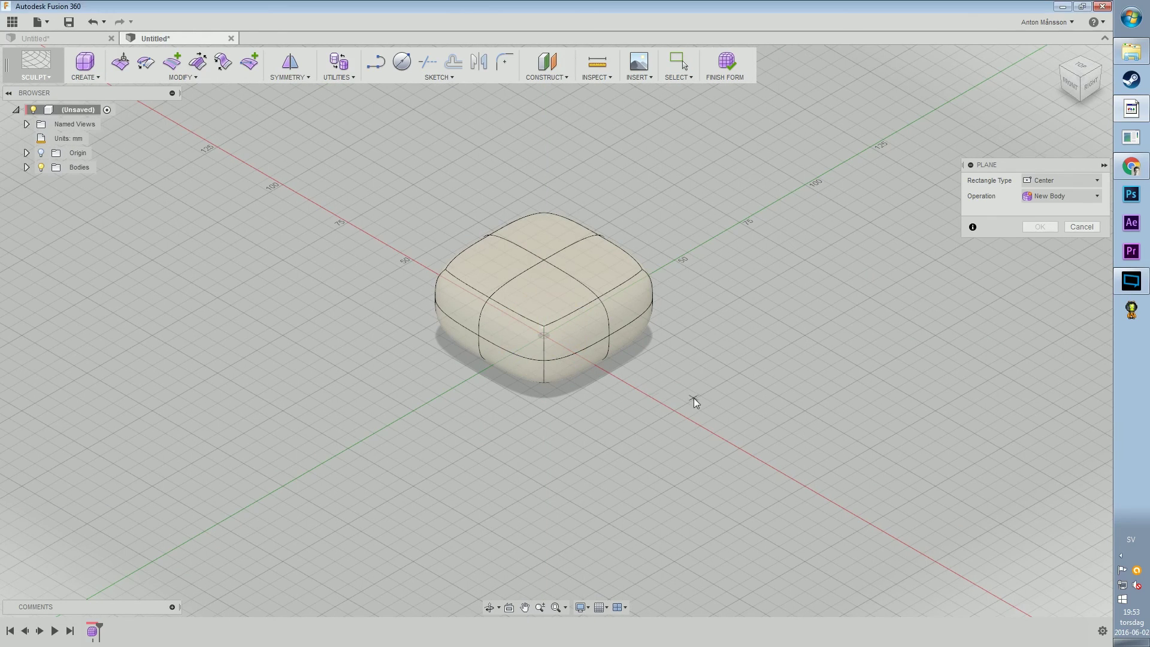
{"action": "left_click", "coordinate": [693, 397]}
{"action": "left_click", "coordinate": [701, 455]}
{"action": "mouse_move", "coordinate": [758, 437]}
{"action": "left_mouse_down"}
{"action": "mouse_move", "coordinate": [794, 456]}
{"action": "mouse_move", "coordinate": [756, 435]}
{"action": "left_mouse_up"}
{"action": "left_click", "coordinate": [1041, 290]}
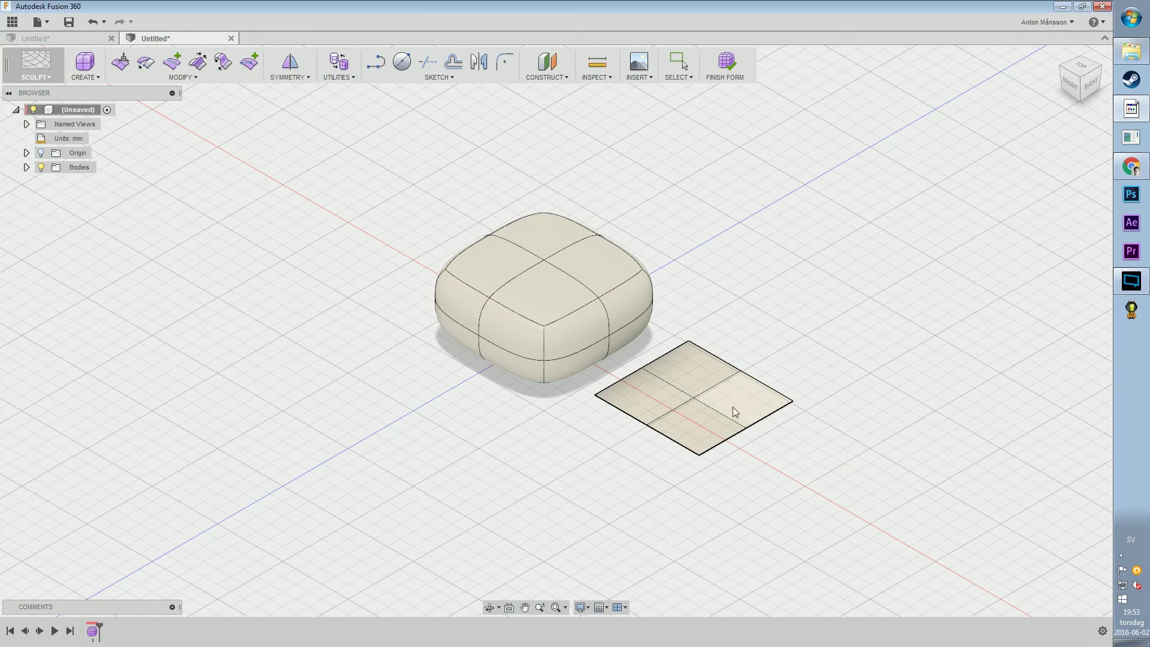
{"action": "right_click", "coordinate": [695, 400]}
{"action": "key", "text": "Escape"}
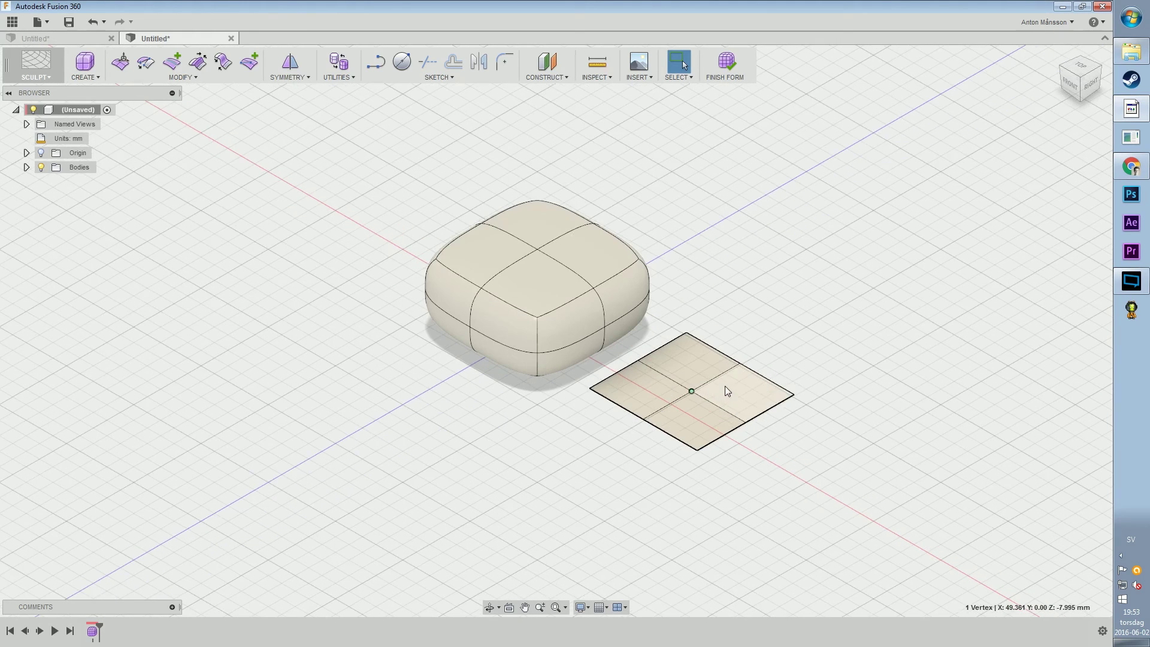
- Extrude the front corner face of the flat plane 35 mm upward
{"action": "left_click", "coordinate": [85, 64]}
{"action": "left_click", "coordinate": [88, 78]}
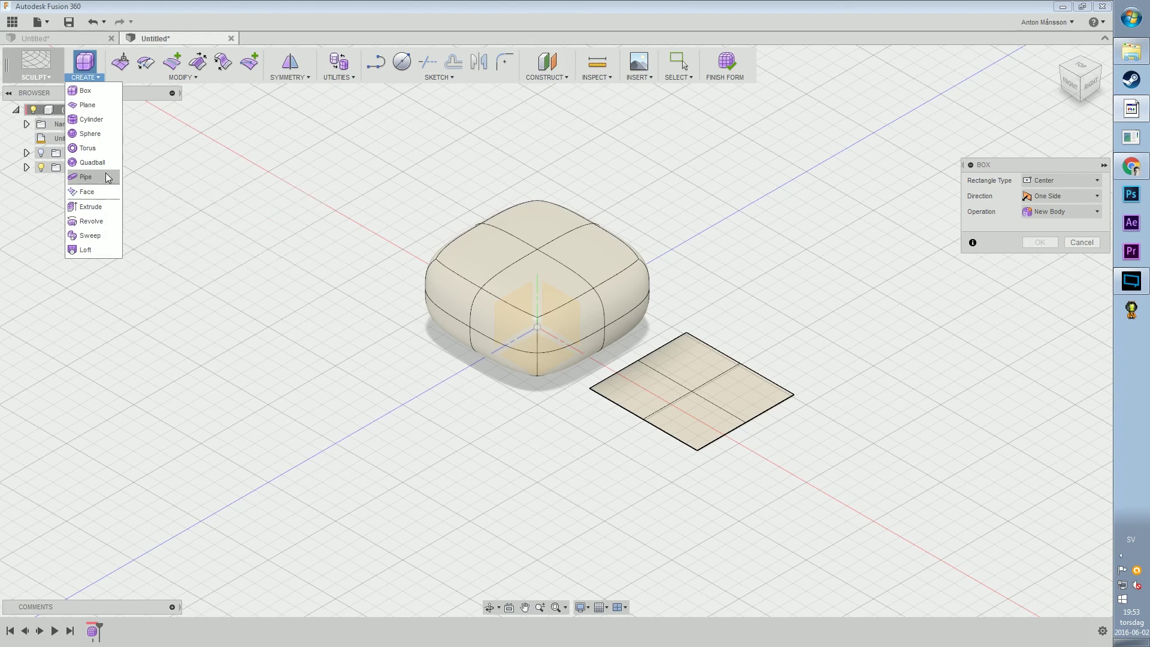
{"action": "left_click", "coordinate": [93, 207]}
{"action": "left_click", "coordinate": [692, 413]}
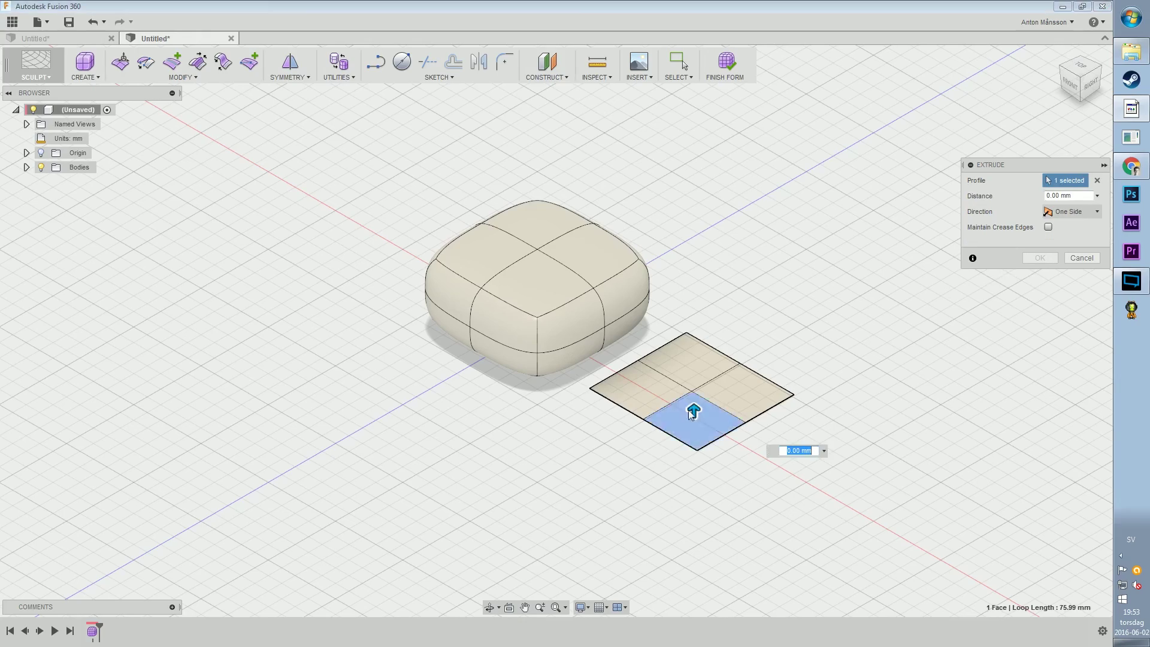
{"action": "left_click_drag", "start_coordinate": [692, 412], "coordinate": [693, 303]}
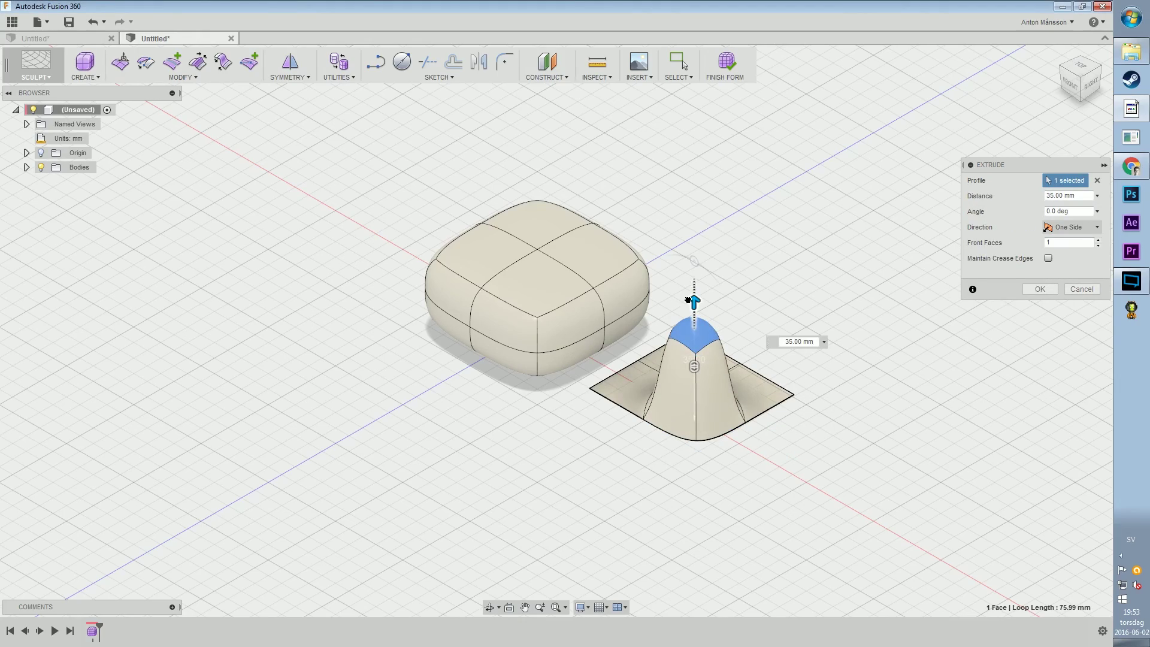
{"action": "left_click", "coordinate": [1046, 294]}
{"action": "middle_click_drag", "start_coordinate": [765, 389], "coordinate": [203, 240], "text": "shift"}
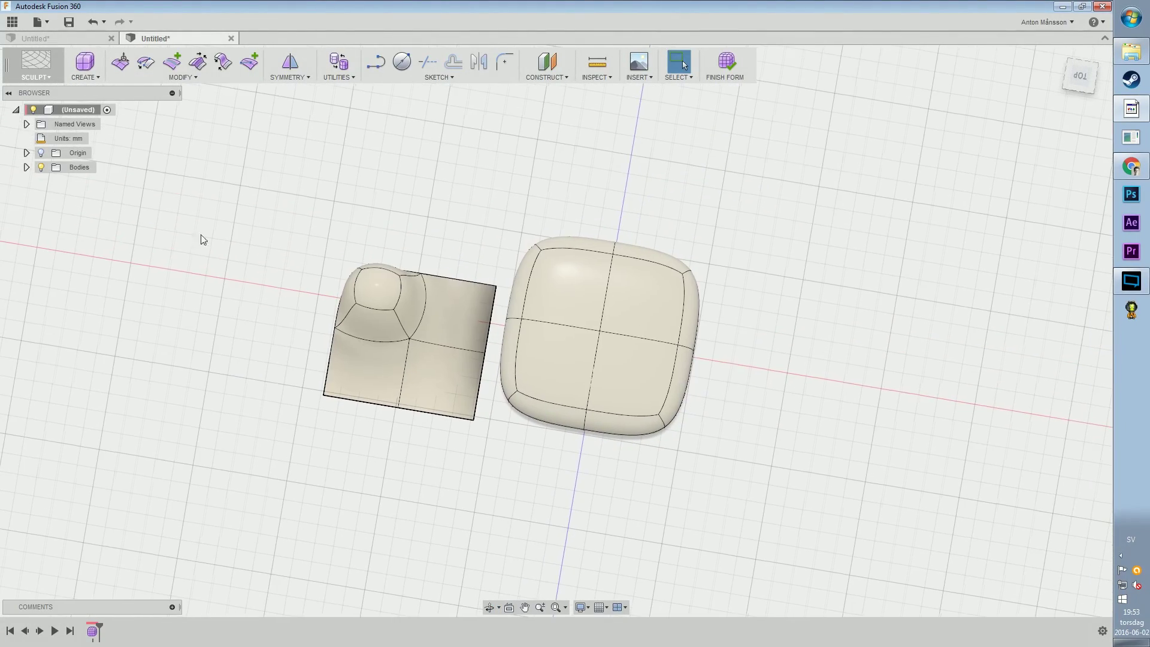
{"action": "left_click", "coordinate": [86, 77]}
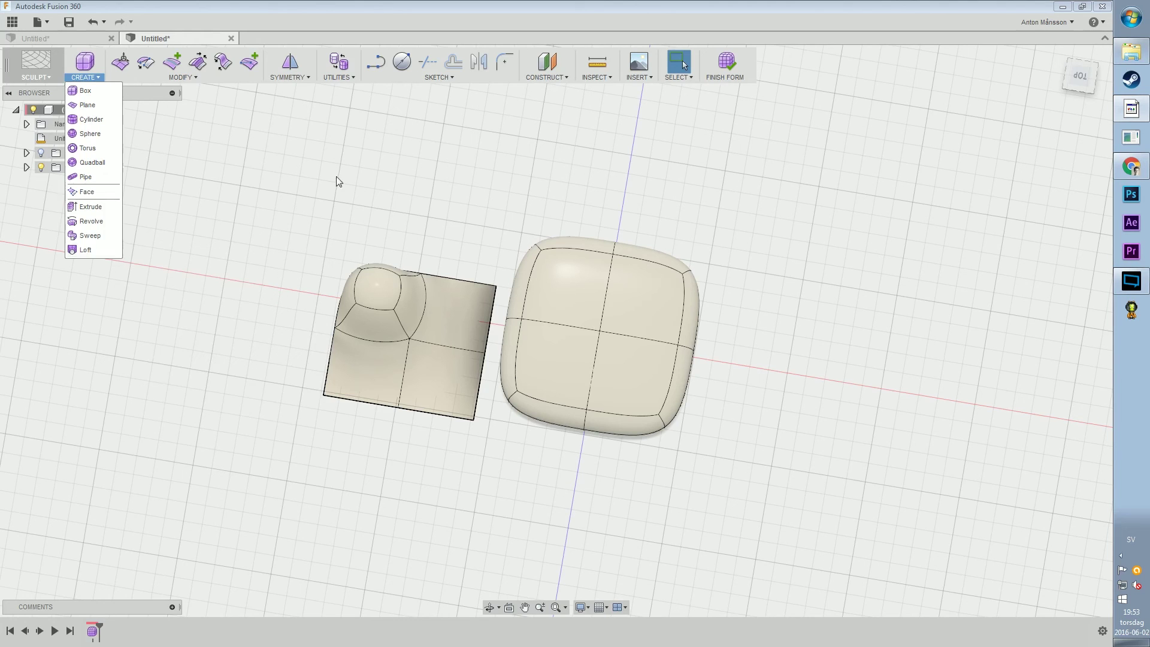
{"action": "middle_click_drag", "start_coordinate": [433, 238], "coordinate": [411, 310]}
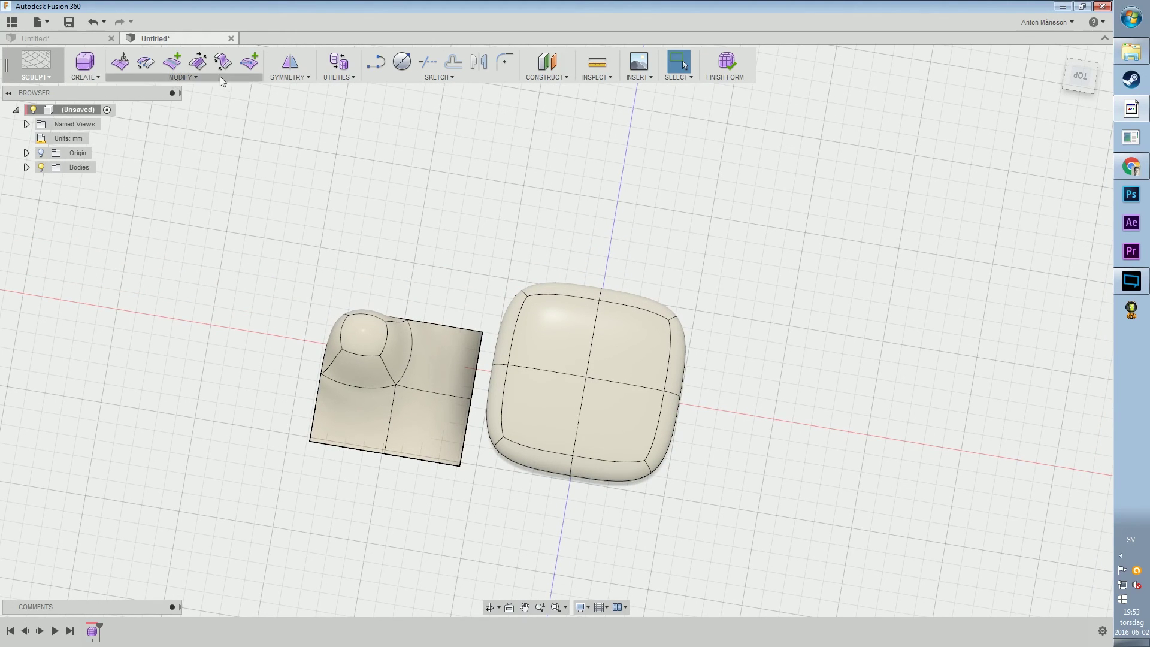
{"action": "middle_click_drag", "start_coordinate": [347, 174], "coordinate": [279, 85], "text": "shift"}
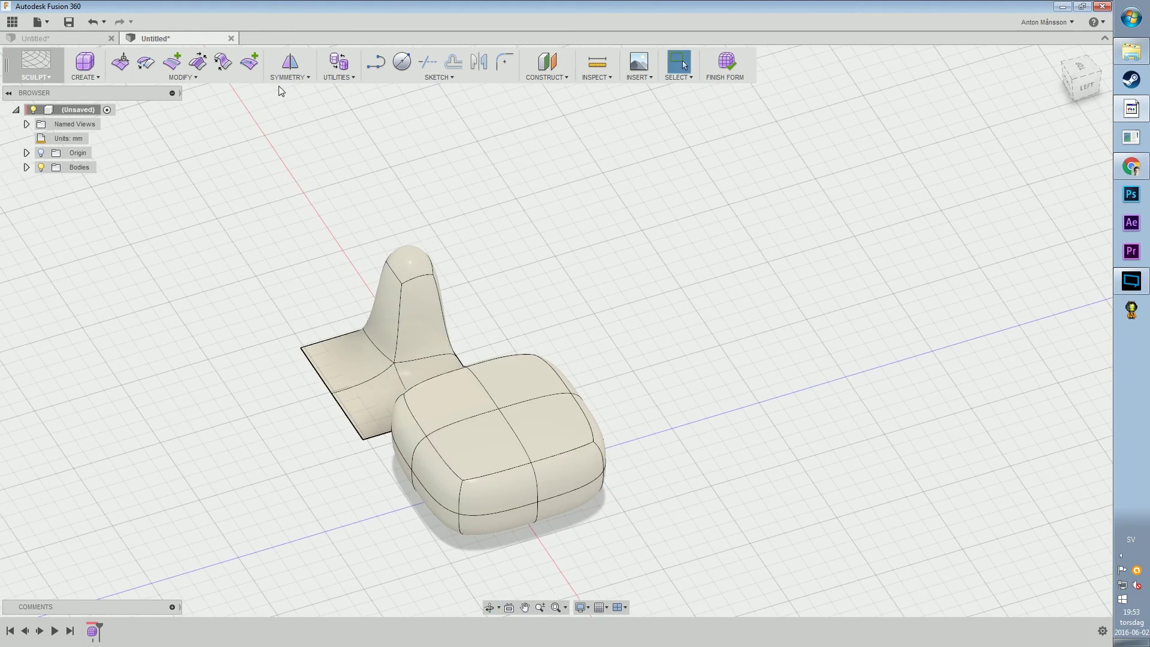
{"action": "left_click", "coordinate": [288, 76]}
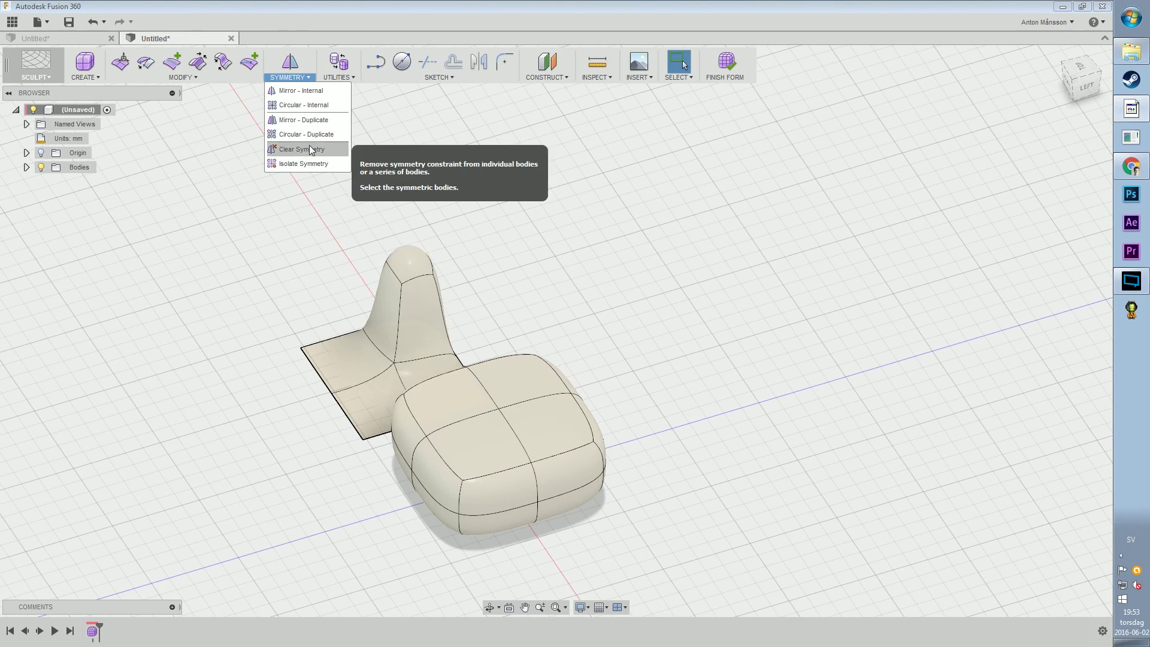
{"action": "left_click", "coordinate": [293, 233]}
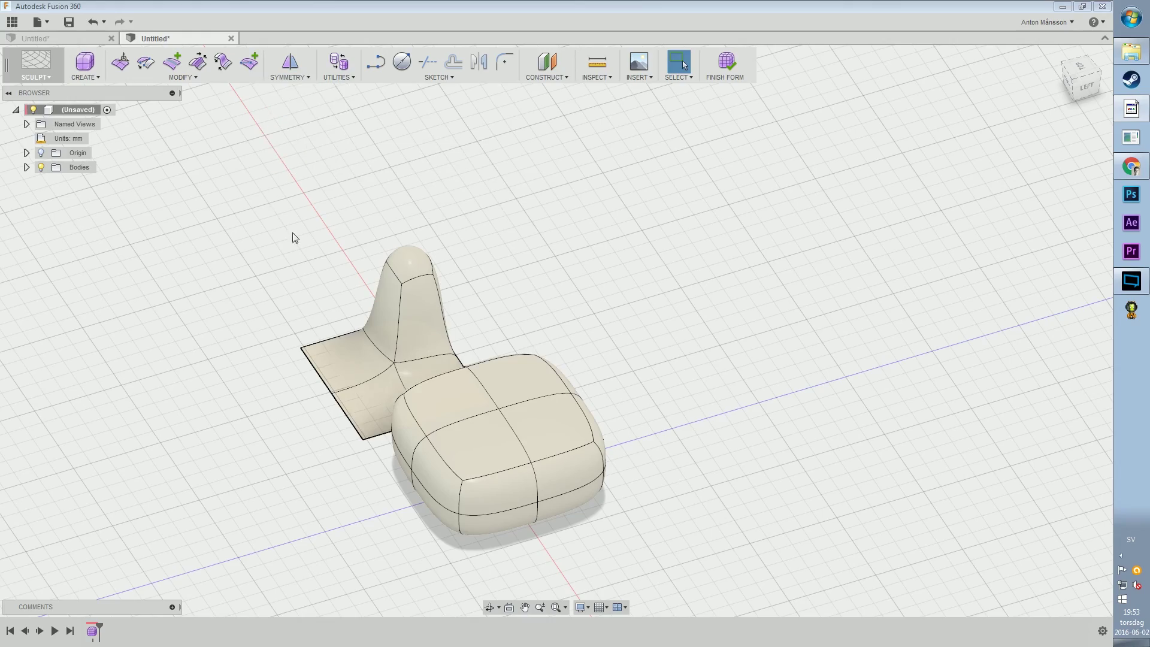
{"action": "middle_click_drag", "start_coordinate": [499, 390], "coordinate": [480, 291]}
{"action": "scroll", "coordinate": [478, 293], "scroll_direction": "down", "scroll_amount": 2}
{"action": "scroll", "coordinate": [466, 311], "scroll_direction": "up", "scroll_amount": 4}
{"action": "left_click", "coordinate": [492, 340]}
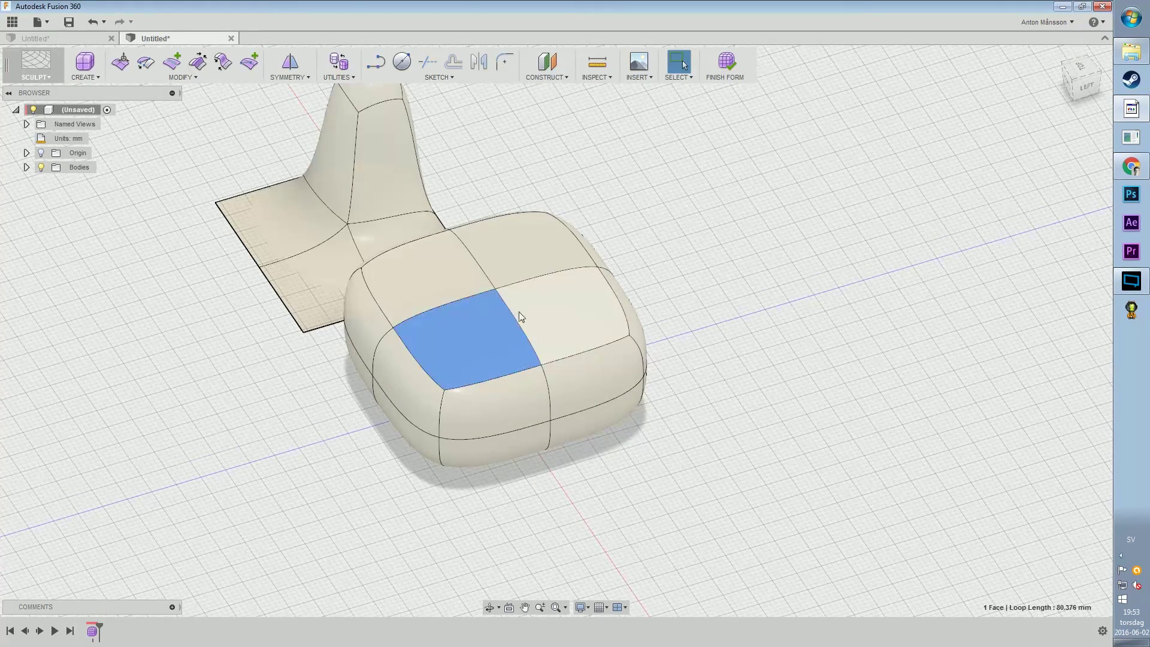
{"action": "left_click", "coordinate": [519, 312]}
{"action": "left_click", "coordinate": [415, 381]}
{"action": "left_click", "coordinate": [235, 130]}
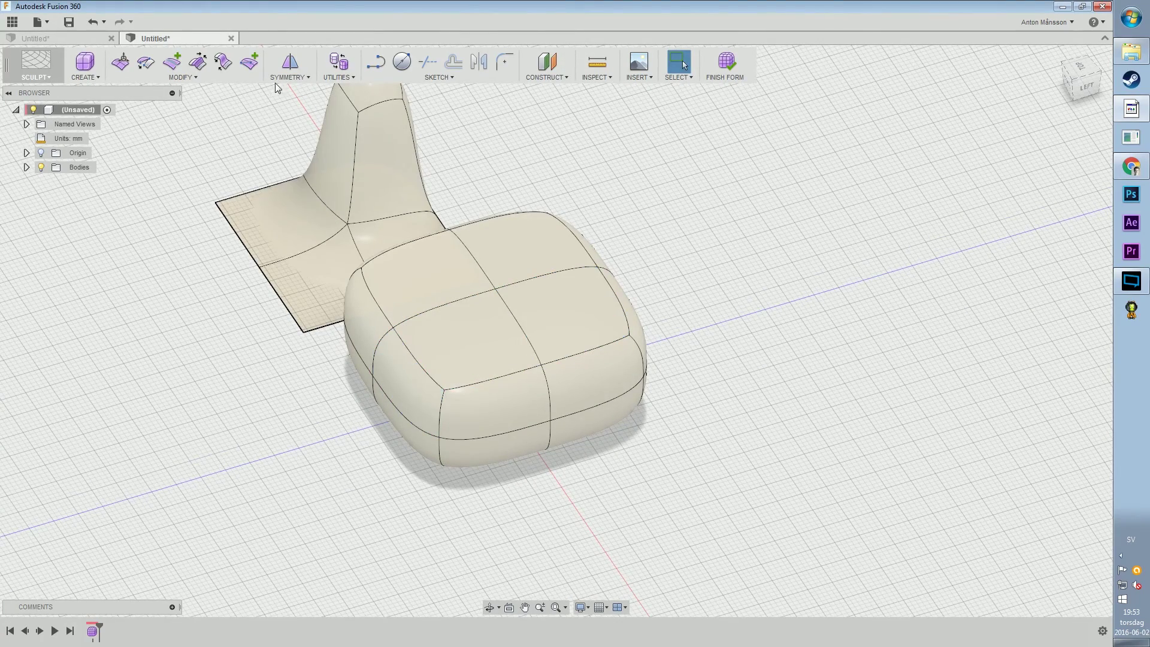
{"action": "middle_click_drag", "start_coordinate": [415, 316], "coordinate": [468, 353]}
{"action": "right_click", "coordinate": [562, 197]}
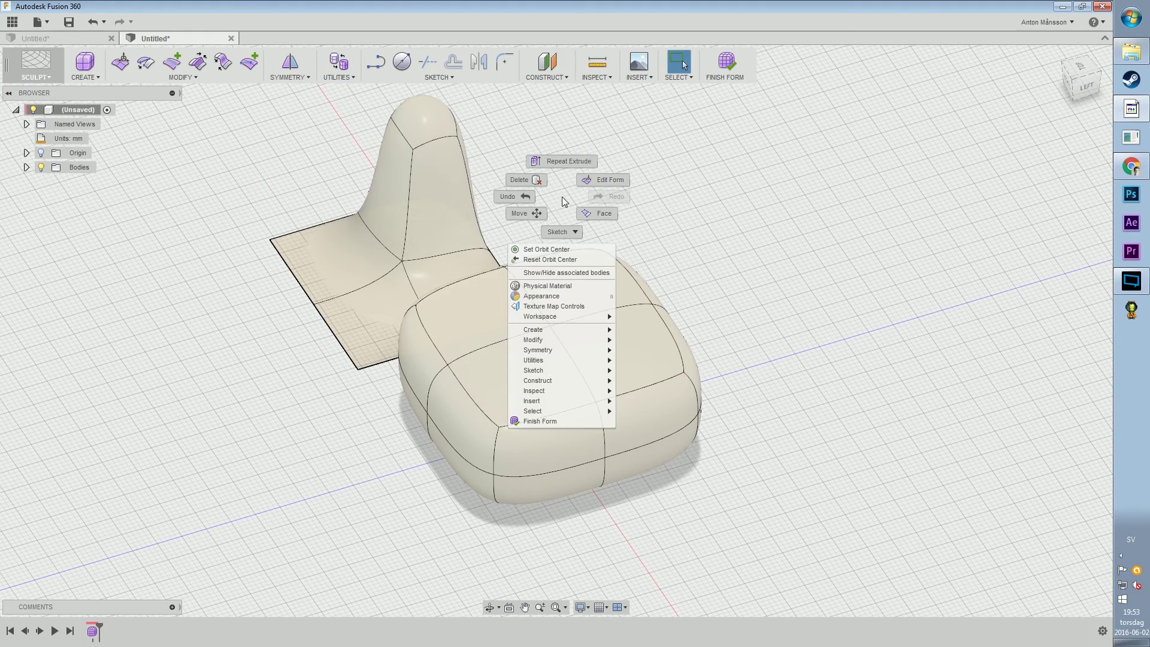
{"action": "left_click", "coordinate": [601, 109]}
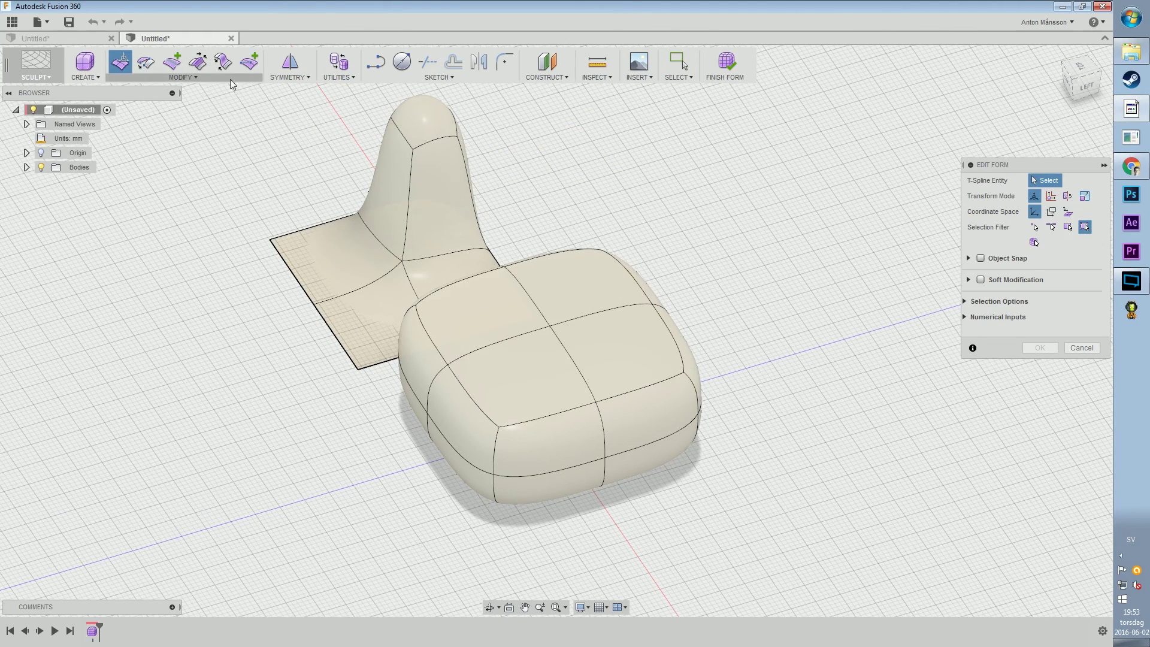
{"action": "left_click", "coordinate": [1082, 347]}
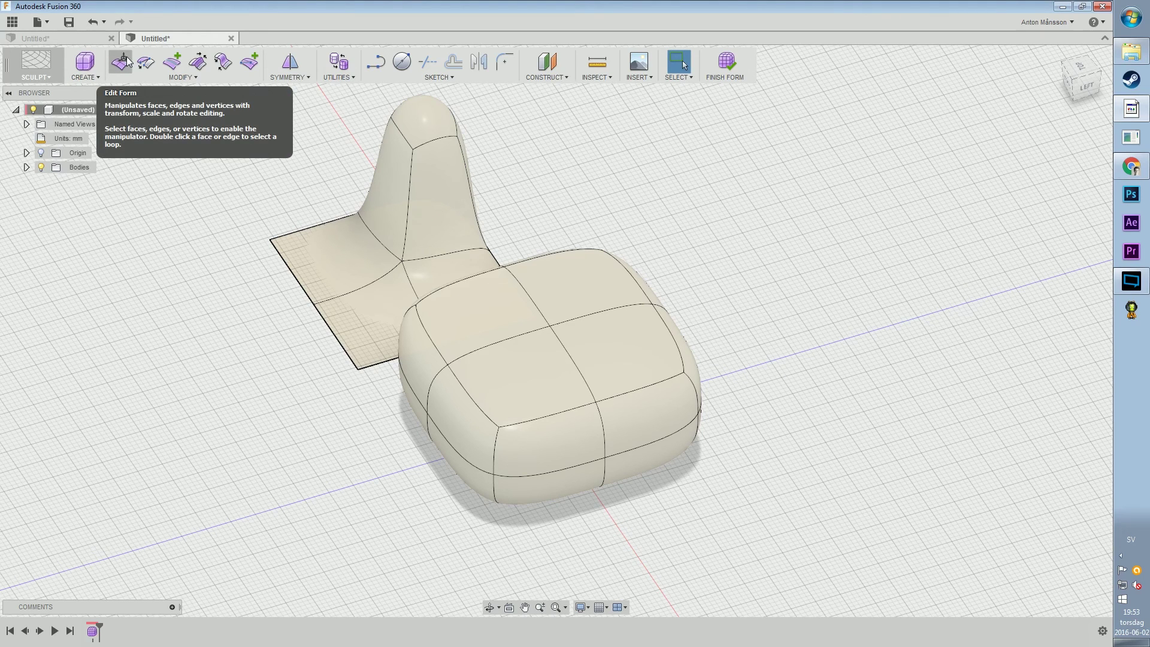
- Start Edit Form and move one of the box's top faces within the view plane, pulling it upward
{"action": "left_click", "coordinate": [127, 62]}
{"action": "left_click", "coordinate": [490, 302]}
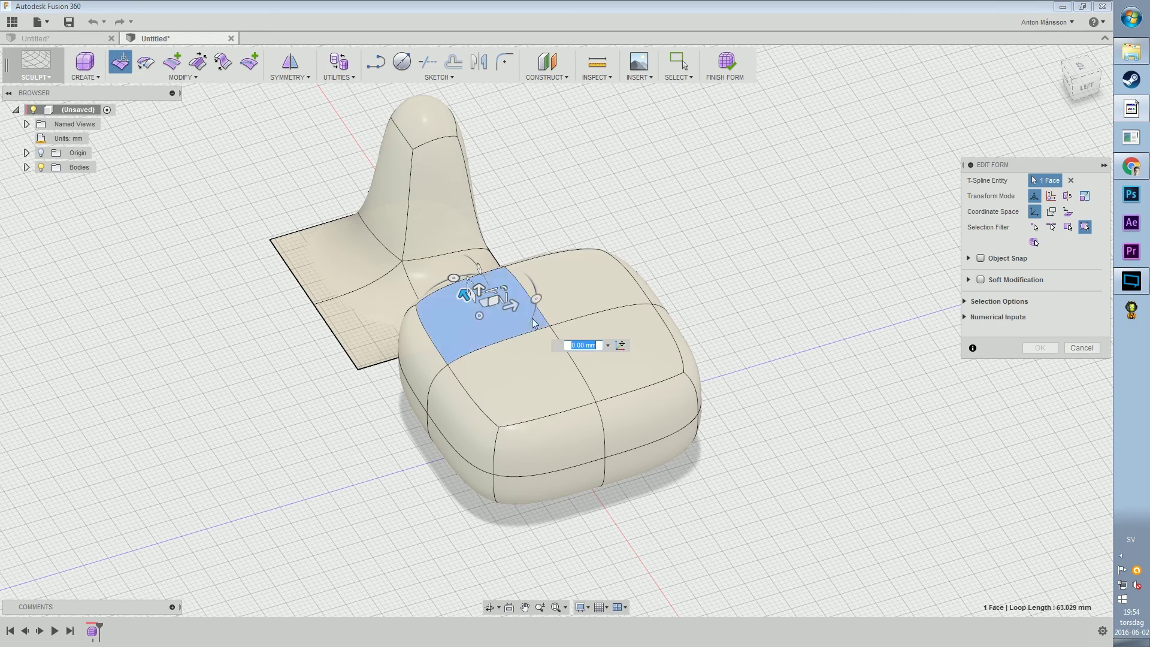
{"action": "scroll", "coordinate": [623, 328], "scroll_direction": "up", "scroll_amount": 5}
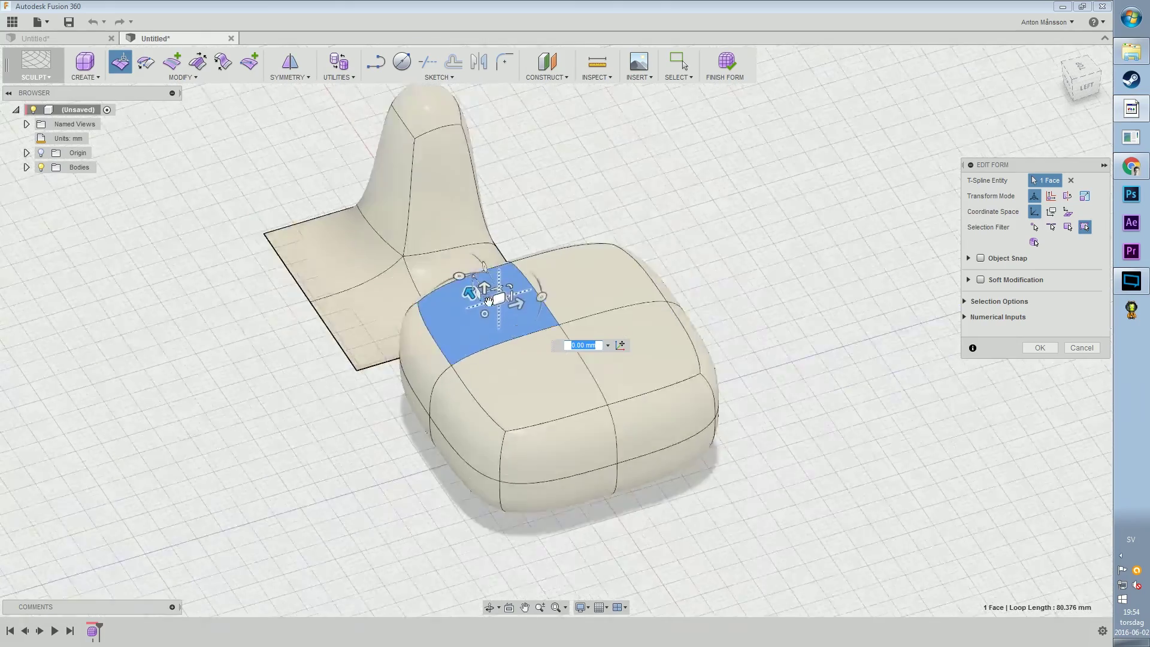
{"action": "left_click", "coordinate": [623, 329]}
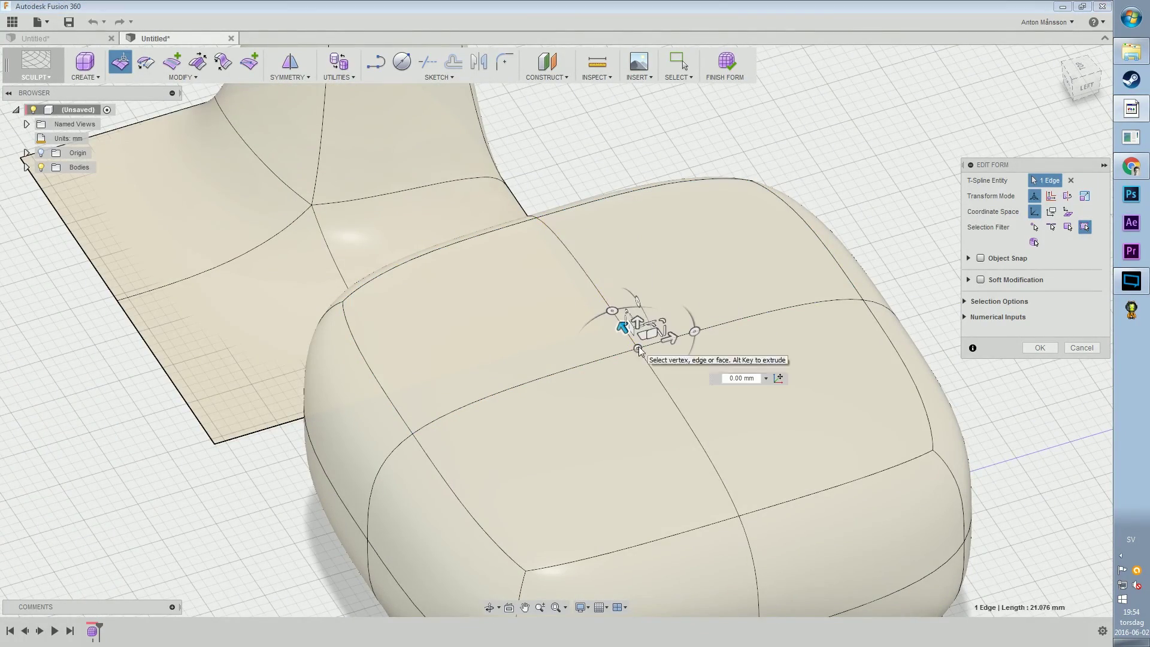
{"action": "left_click", "coordinate": [566, 324]}
{"action": "middle_click_drag", "start_coordinate": [557, 261], "coordinate": [436, 198]}
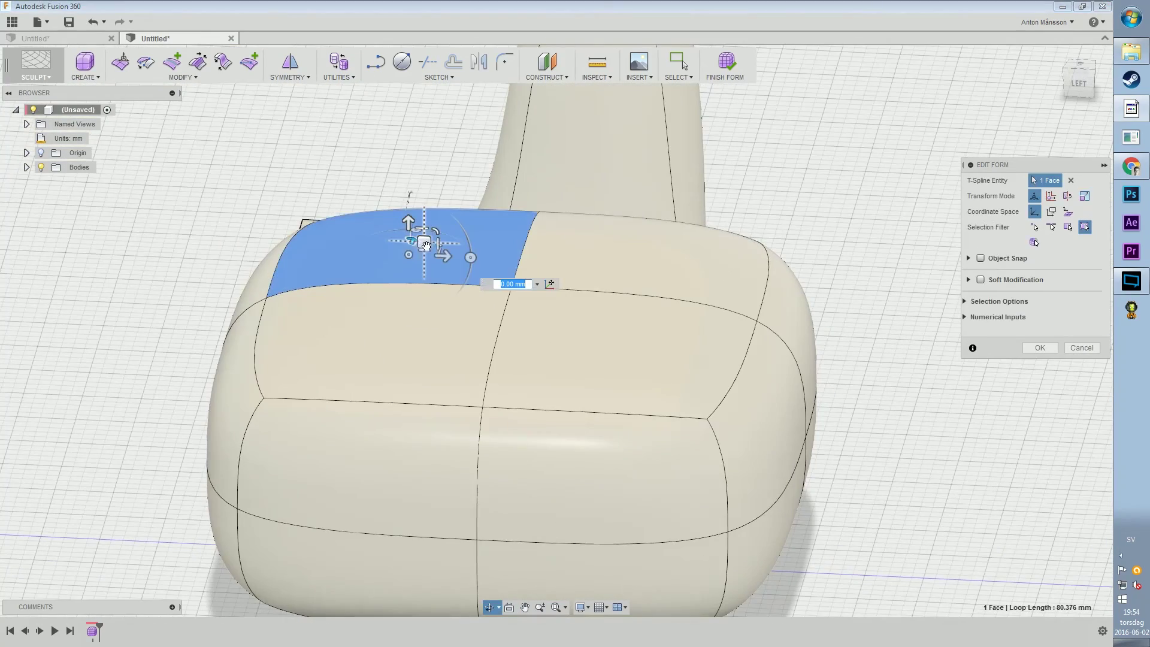
{"action": "left_click_drag", "start_coordinate": [423, 240], "coordinate": [413, 195]}
{"action": "middle_click_drag", "start_coordinate": [413, 194], "coordinate": [582, 252], "text": "shift"}
{"action": "left_click_drag", "start_coordinate": [582, 252], "coordinate": [430, 223]}
- Move the tip face of the plane's extruded corner down until it sits just above the plane
{"action": "middle_click_drag", "start_coordinate": [469, 158], "coordinate": [509, 292]}
{"action": "left_click", "coordinate": [457, 209]}
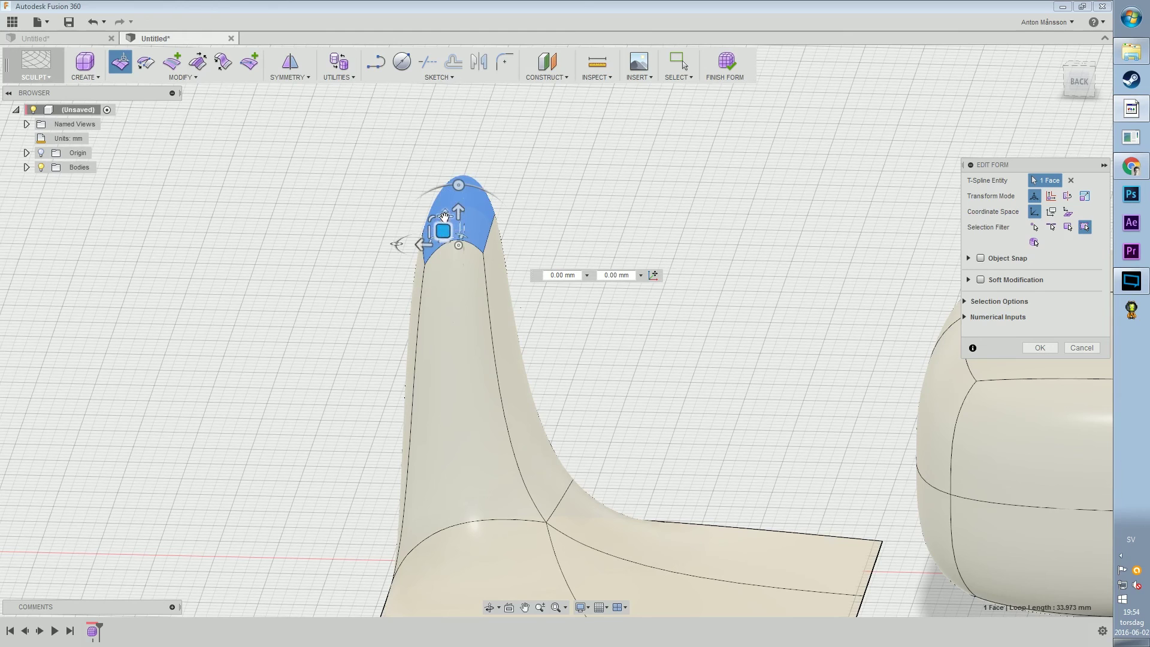
{"action": "left_click_drag", "start_coordinate": [444, 215], "coordinate": [467, 616]}
{"action": "middle_click_drag", "start_coordinate": [510, 509], "coordinate": [595, 274]}
{"action": "scroll", "coordinate": [596, 274], "scroll_direction": "down", "scroll_amount": 1}
{"action": "scroll", "coordinate": [579, 315], "scroll_direction": "up", "scroll_amount": 2}
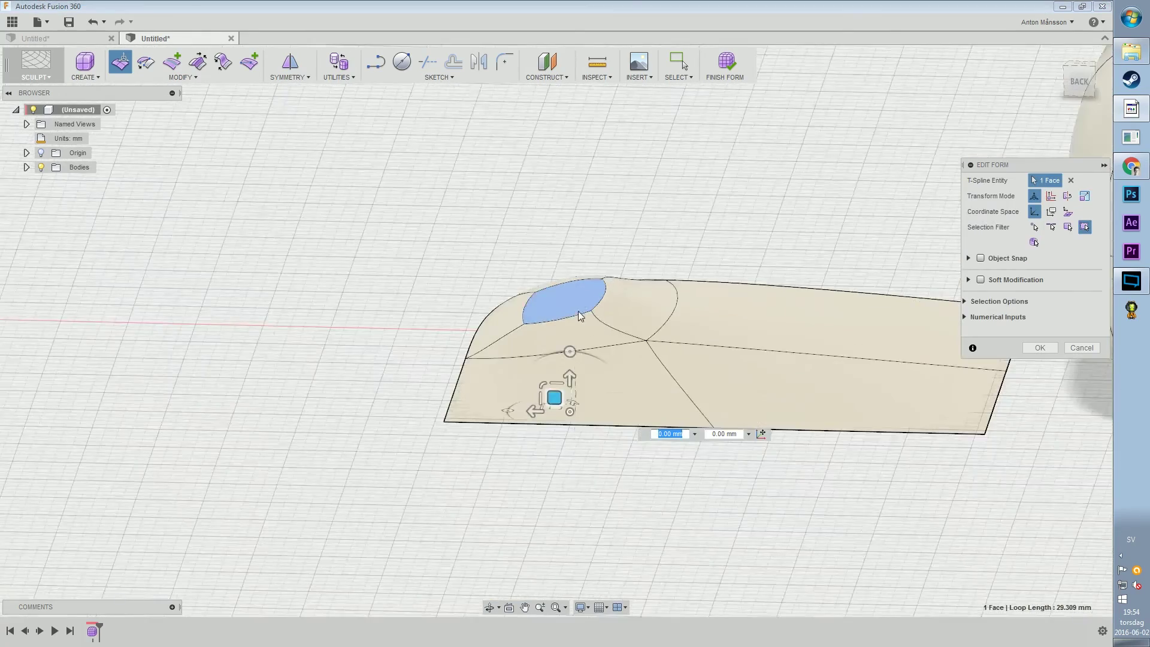
{"action": "mouse_move", "coordinate": [580, 316]}
{"action": "middle_mouse_down", "text": "shift"}
{"action": "mouse_move", "coordinate": [569, 321]}
{"action": "mouse_move", "coordinate": [583, 315]}
{"action": "middle_mouse_up", "text": "shift"}
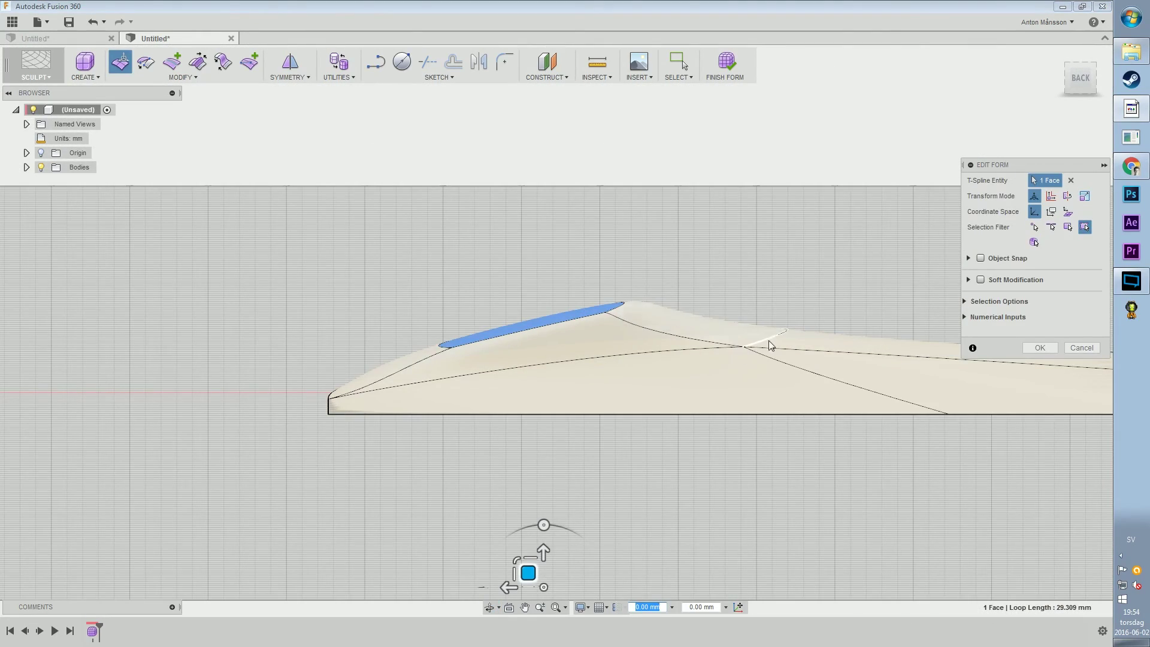
- Select the inner edge of the lowered tip face and raise it in two moves, the second about 7 mm
{"action": "left_click", "coordinate": [618, 308]}
{"action": "left_click_drag", "start_coordinate": [586, 290], "coordinate": [565, 97]}
{"action": "middle_click_drag", "start_coordinate": [566, 97], "coordinate": [542, 317]}
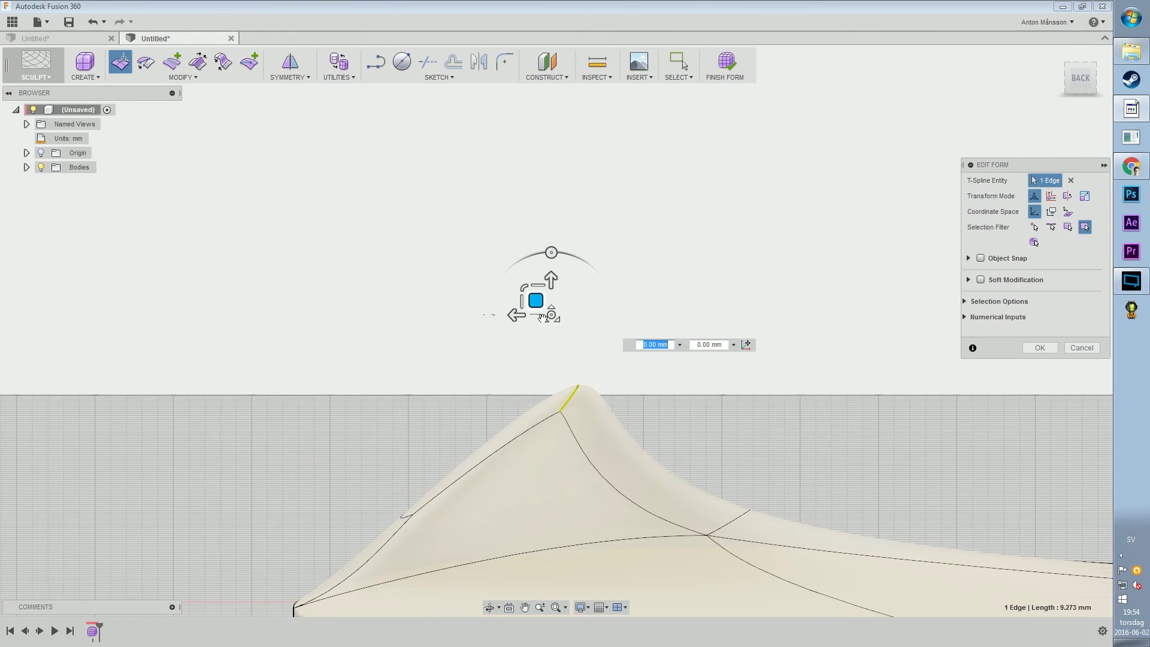
{"action": "left_click_drag", "start_coordinate": [541, 318], "coordinate": [522, 111]}
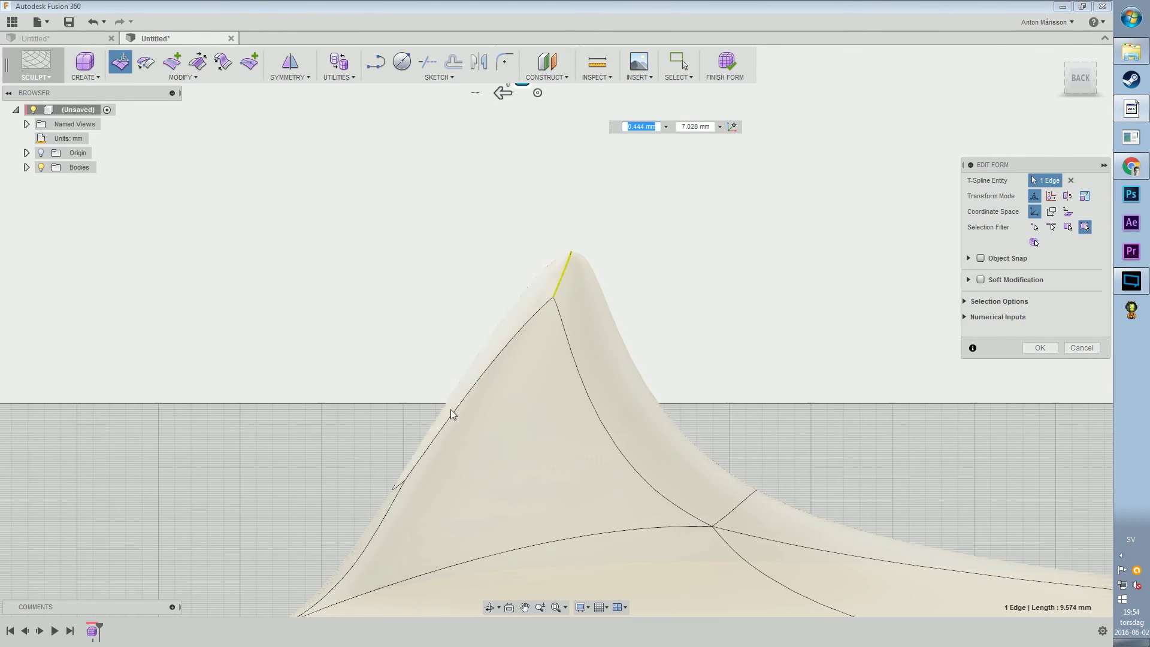
- Select the steep sloped face on the bump and scale it vertically to about 0.026 so it levels out
{"action": "left_click", "coordinate": [418, 455]}
{"action": "scroll", "coordinate": [425, 447], "scroll_direction": "up", "scroll_amount": 3}
{"action": "left_click", "coordinate": [435, 427]}
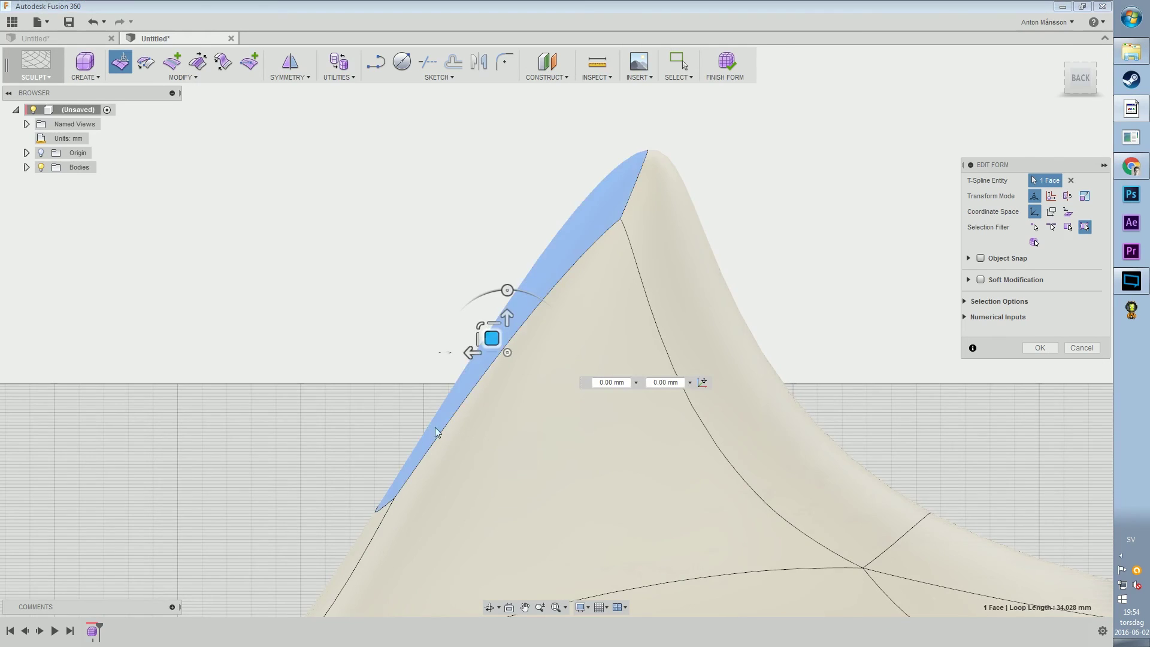
{"action": "scroll", "coordinate": [494, 350], "scroll_direction": "down", "scroll_amount": 2}
{"action": "left_click_drag", "start_coordinate": [490, 324], "coordinate": [499, 400]}
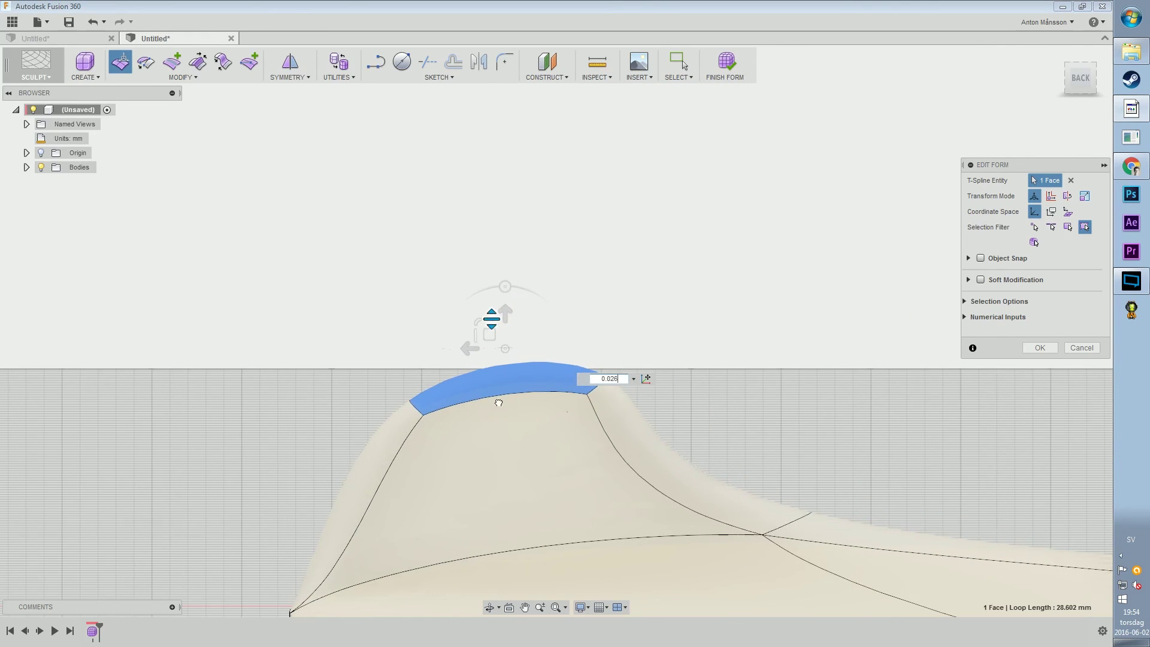
- Raise the levelled top face of the bump in two moves, about 4.7 mm and then about 14.4 mm
{"action": "left_click_drag", "start_coordinate": [488, 333], "coordinate": [484, 161]}
{"action": "scroll", "coordinate": [484, 160], "scroll_direction": "down", "scroll_amount": 4}
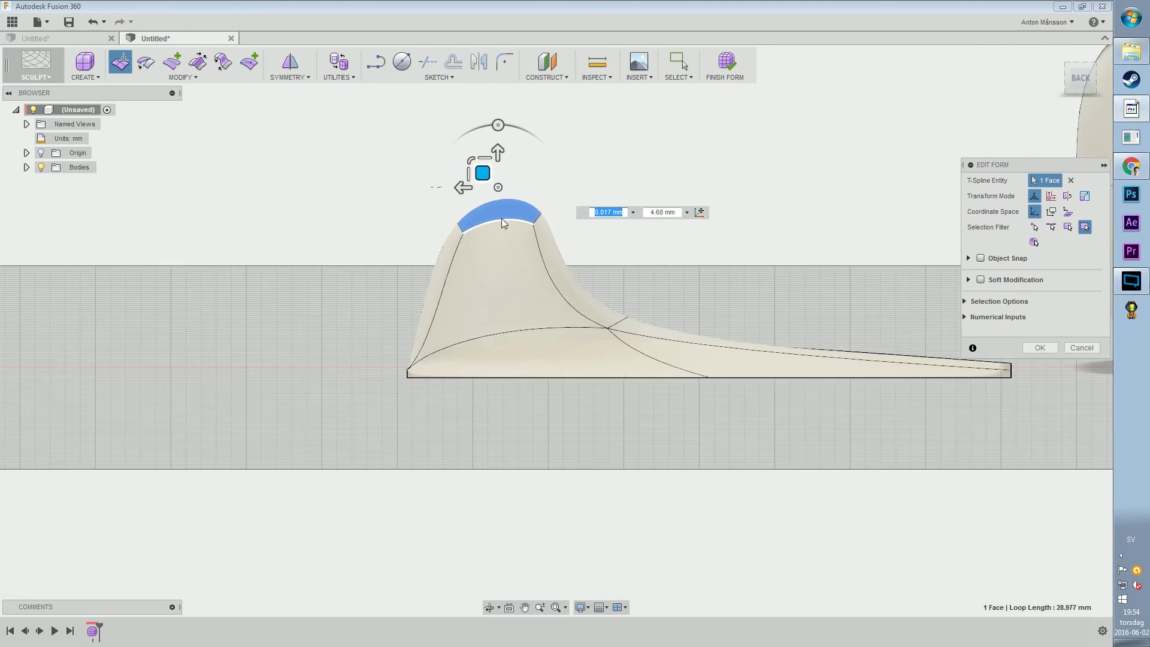
{"action": "middle_click_drag", "start_coordinate": [503, 223], "coordinate": [500, 311]}
{"action": "left_click_drag", "start_coordinate": [481, 256], "coordinate": [480, 42]}
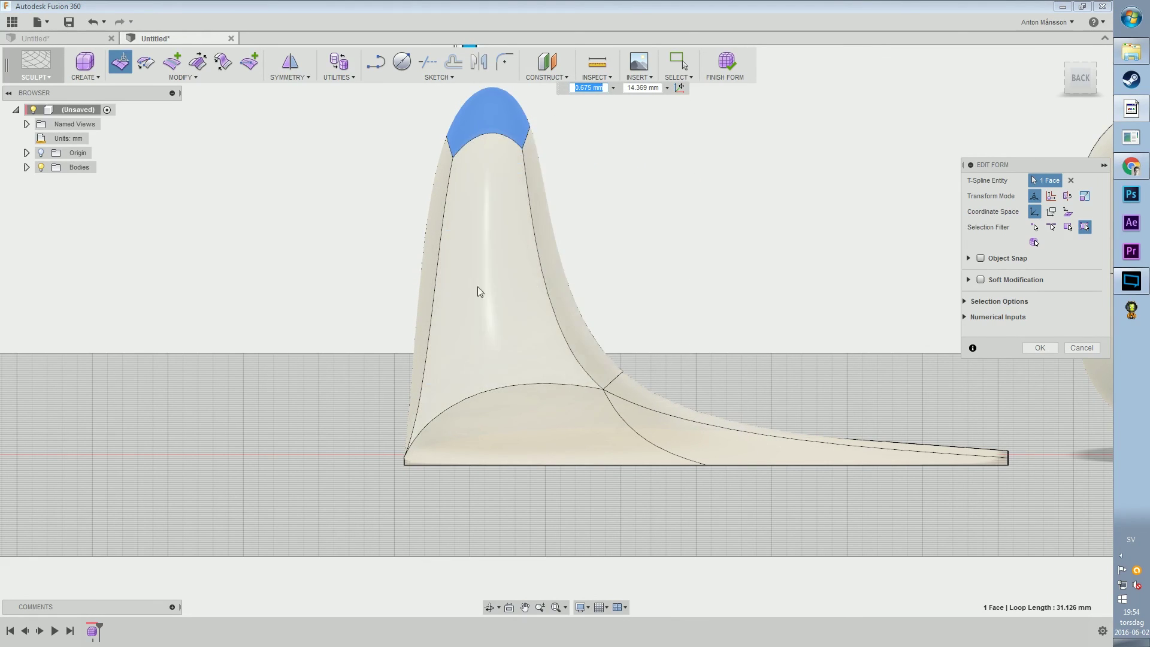
- Push the bump's top face back down close to the plane
{"action": "middle_click_drag", "start_coordinate": [511, 243], "coordinate": [511, 341]}
{"action": "middle_click_drag", "start_coordinate": [511, 341], "coordinate": [565, 174], "text": "shift"}
{"action": "left_click_drag", "start_coordinate": [569, 138], "coordinate": [619, 497]}
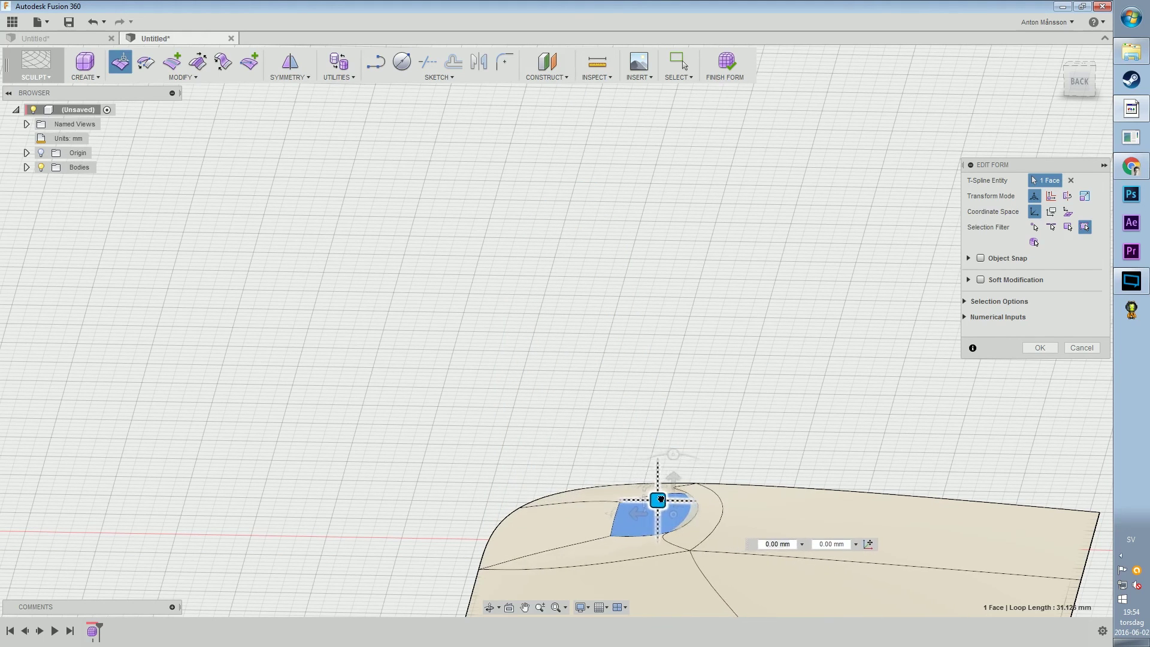
- Select the box-side edge of the bump's top face and pull it upward into a raised crest
{"action": "middle_click_drag", "start_coordinate": [663, 486], "coordinate": [625, 459]}
{"action": "left_click", "coordinate": [608, 467]}
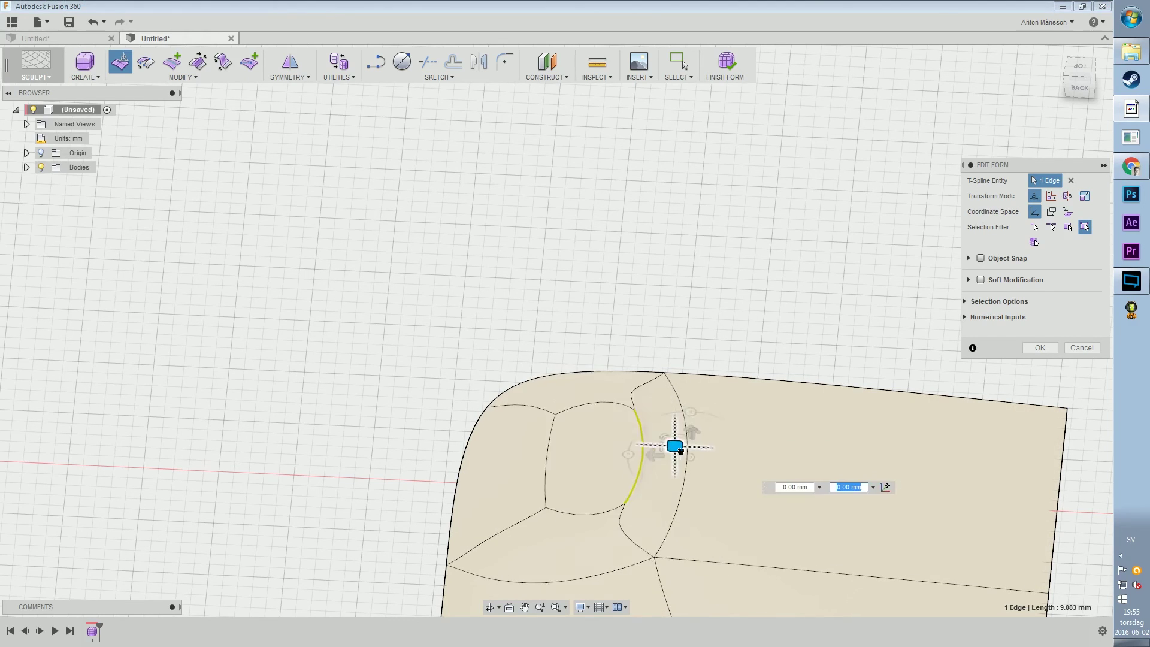
{"action": "left_click_drag", "start_coordinate": [680, 450], "coordinate": [726, 305]}
{"action": "middle_click_drag", "start_coordinate": [726, 306], "coordinate": [713, 243], "text": "shift"}
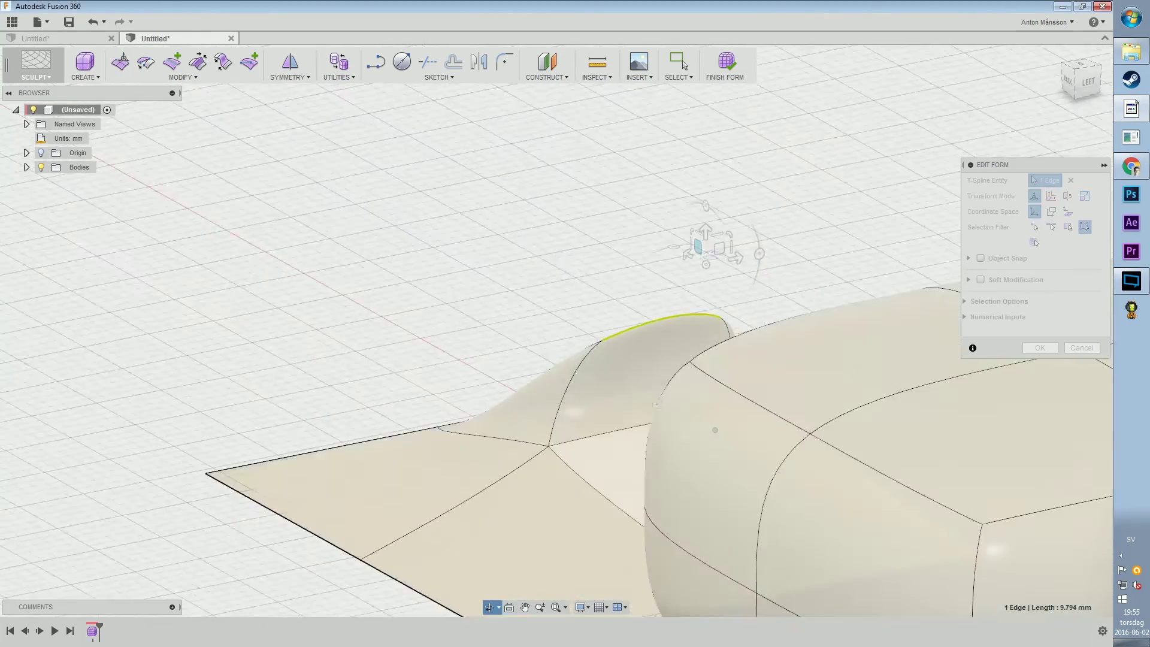
- Move the bump's box-side base edge about 4.7 mm toward the box and about 1.3 mm down
{"action": "middle_click_drag", "start_coordinate": [715, 430], "coordinate": [686, 435], "text": "shift"}
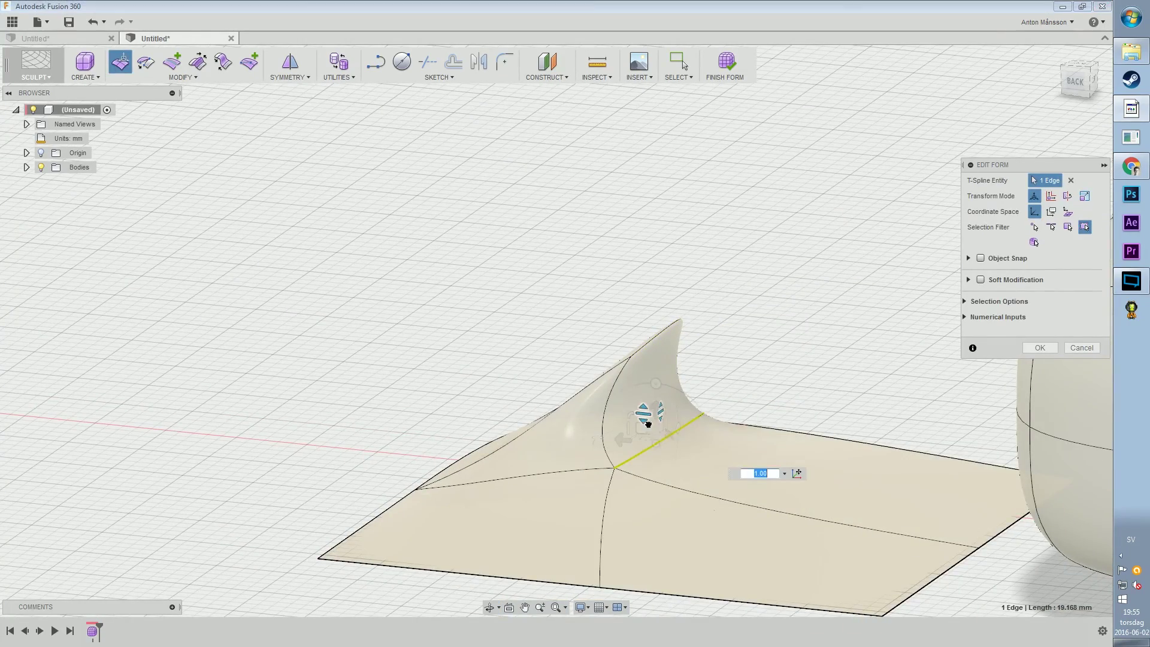
{"action": "left_click_drag", "start_coordinate": [641, 427], "coordinate": [706, 454]}
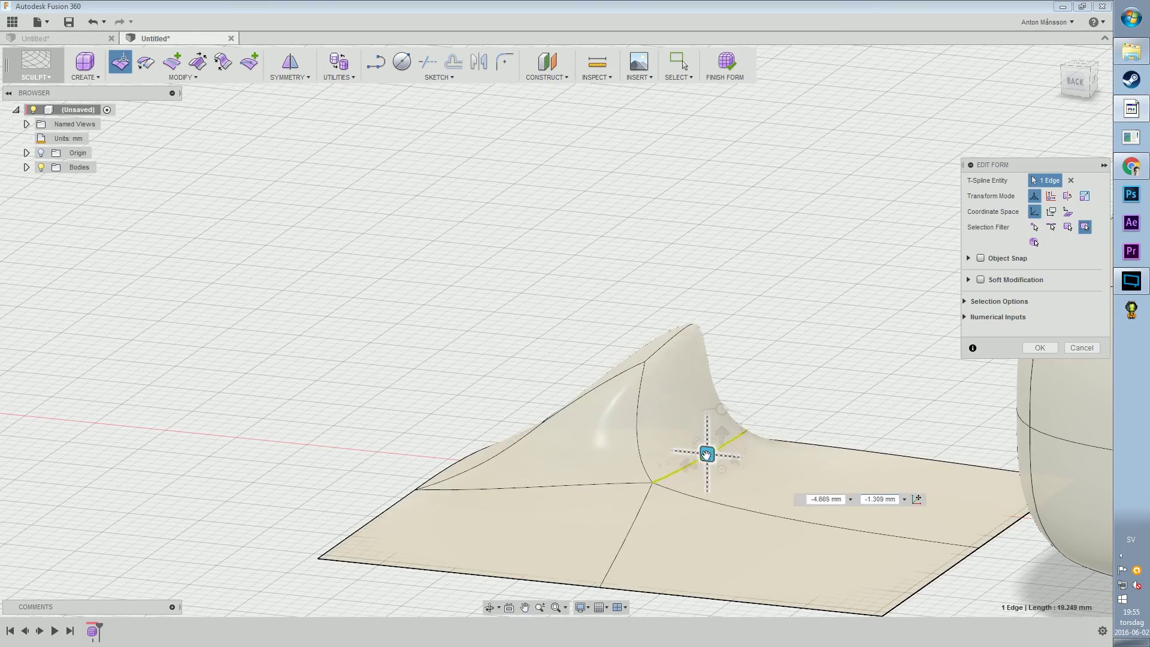
{"action": "middle_click_drag", "start_coordinate": [673, 380], "coordinate": [629, 389], "text": "shift"}
- Reshape the bump by pulling its upper part downward freehand
{"action": "left_click", "coordinate": [683, 358]}
{"action": "left_click", "coordinate": [718, 458]}
{"action": "left_click", "coordinate": [721, 416]}
{"action": "left_click_drag", "start_coordinate": [596, 392], "coordinate": [657, 568]}
{"action": "middle_click_drag", "start_coordinate": [685, 426], "coordinate": [659, 416], "text": "shift"}
- Select and adjust the bump's box-side face freehand, finish Edit Form and clear the selection
{"action": "left_click", "coordinate": [557, 467]}
{"action": "mouse_move", "coordinate": [553, 448]}
{"action": "middle_mouse_down", "text": "shift"}
{"action": "mouse_move", "coordinate": [546, 429]}
{"action": "mouse_move", "coordinate": [554, 447]}
{"action": "middle_mouse_up", "text": "shift"}
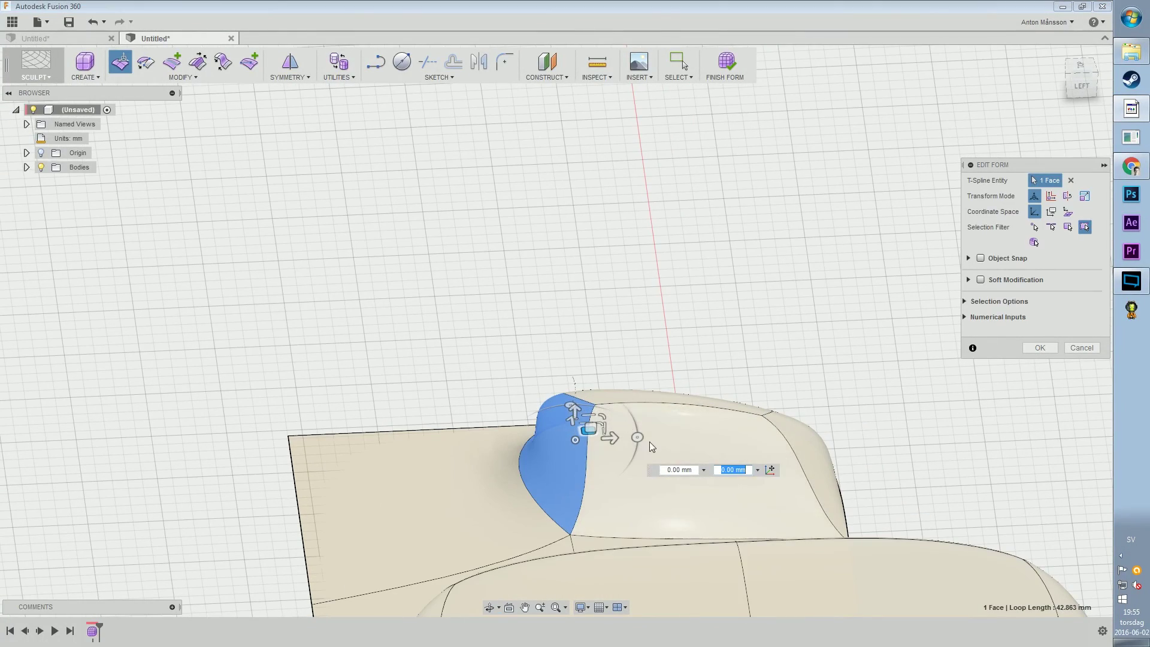
{"action": "middle_click_drag", "start_coordinate": [643, 452], "coordinate": [744, 303], "text": "shift"}
{"action": "scroll", "coordinate": [689, 305], "scroll_direction": "down", "scroll_amount": 5}
{"action": "scroll", "coordinate": [600, 297], "scroll_direction": "up", "scroll_amount": 5}
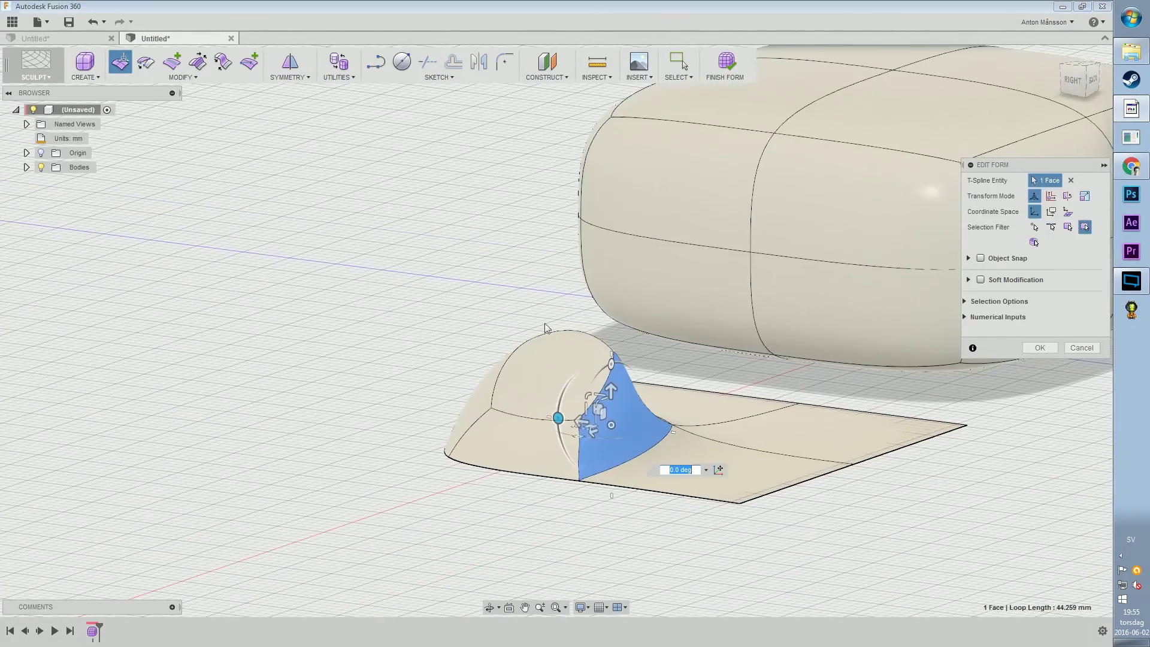
{"action": "left_click", "coordinate": [1049, 350]}
{"action": "middle_click_drag", "start_coordinate": [886, 383], "coordinate": [688, 473], "text": "shift"}
{"action": "left_click", "coordinate": [375, 272]}
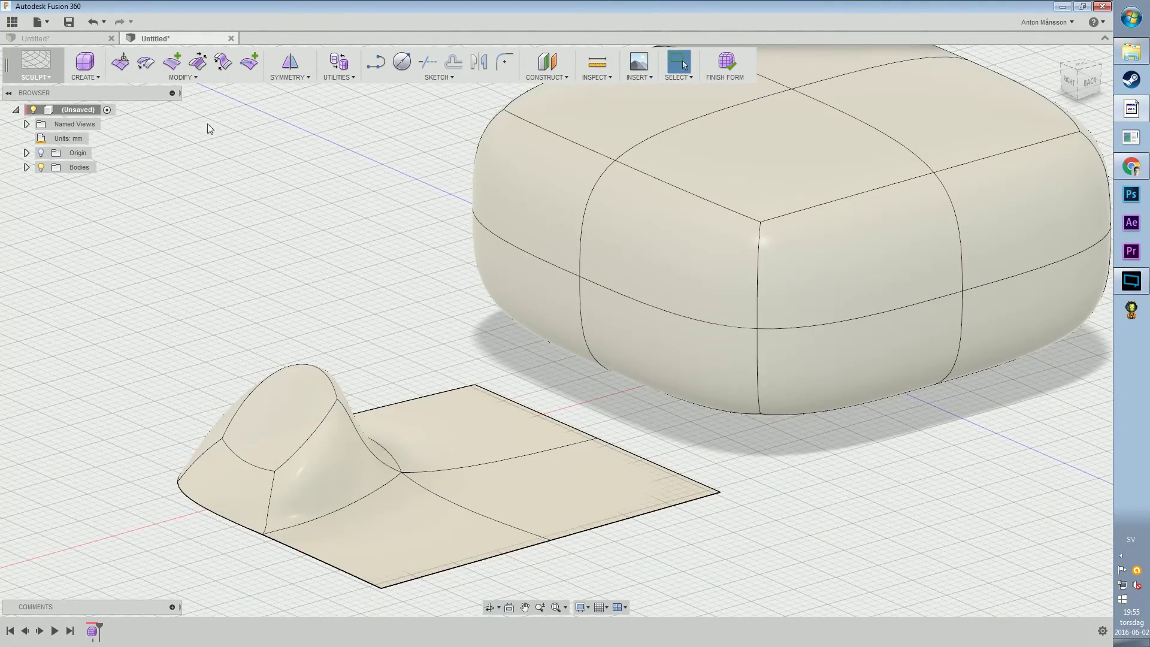
- Weld the plane's nearest corner vertex to the box's bottom corner vertex in Vertex to Vertex mode
{"action": "left_click", "coordinate": [159, 77]}
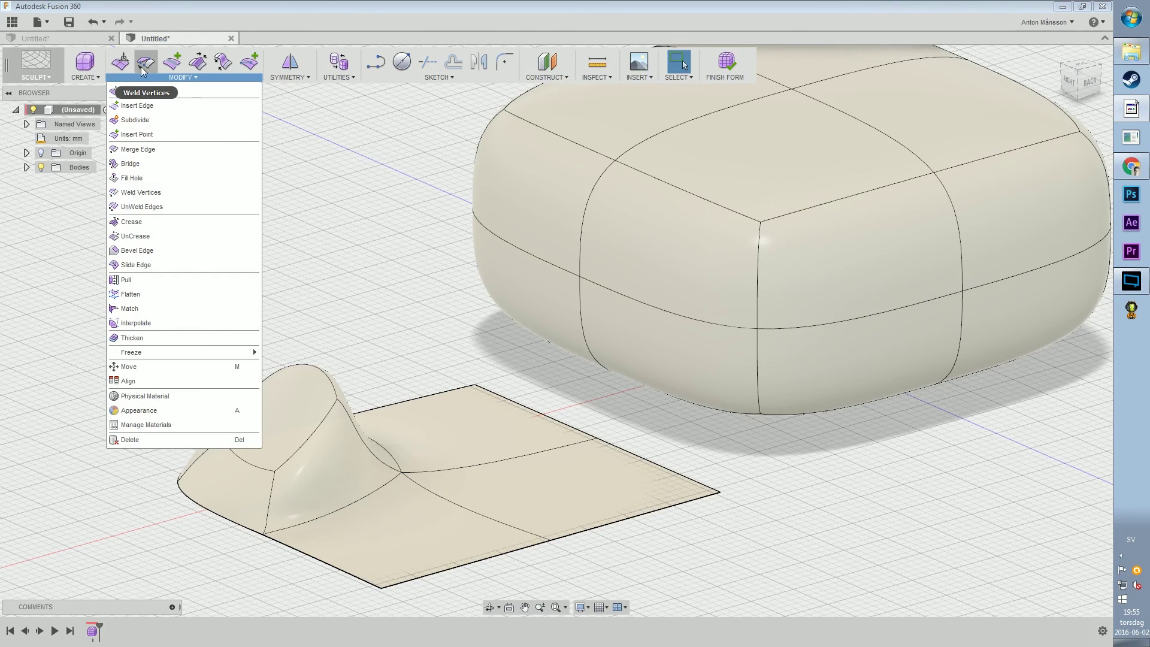
{"action": "left_click", "coordinate": [172, 79]}
{"action": "left_click", "coordinate": [150, 63]}
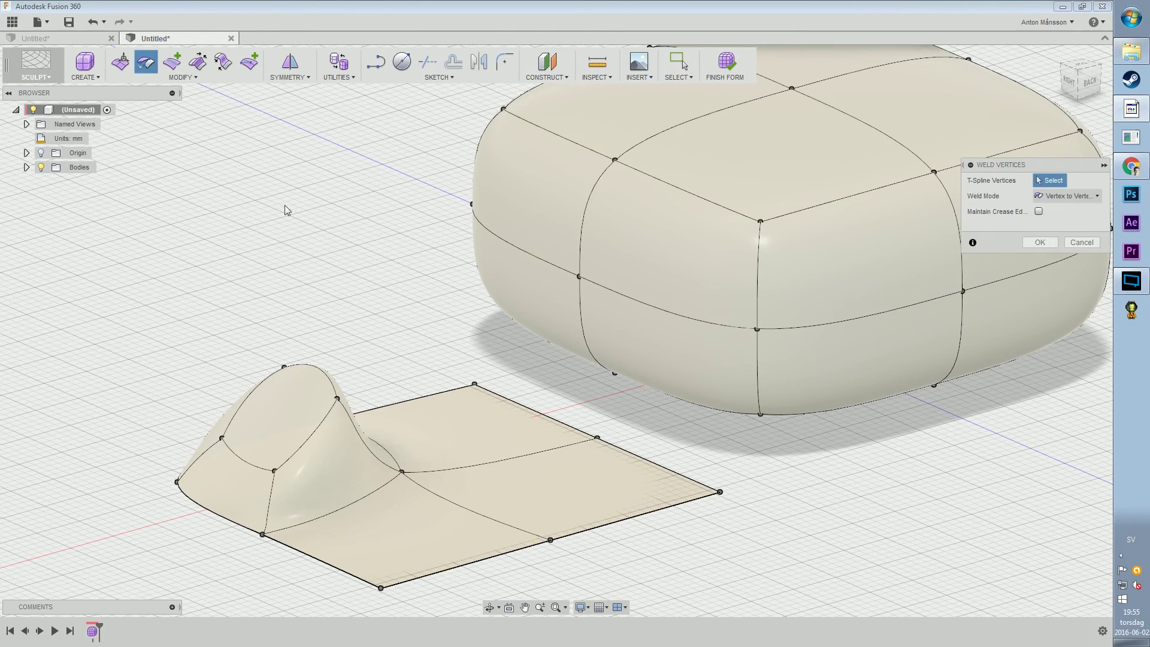
{"action": "middle_click_drag", "start_coordinate": [702, 503], "coordinate": [641, 452]}
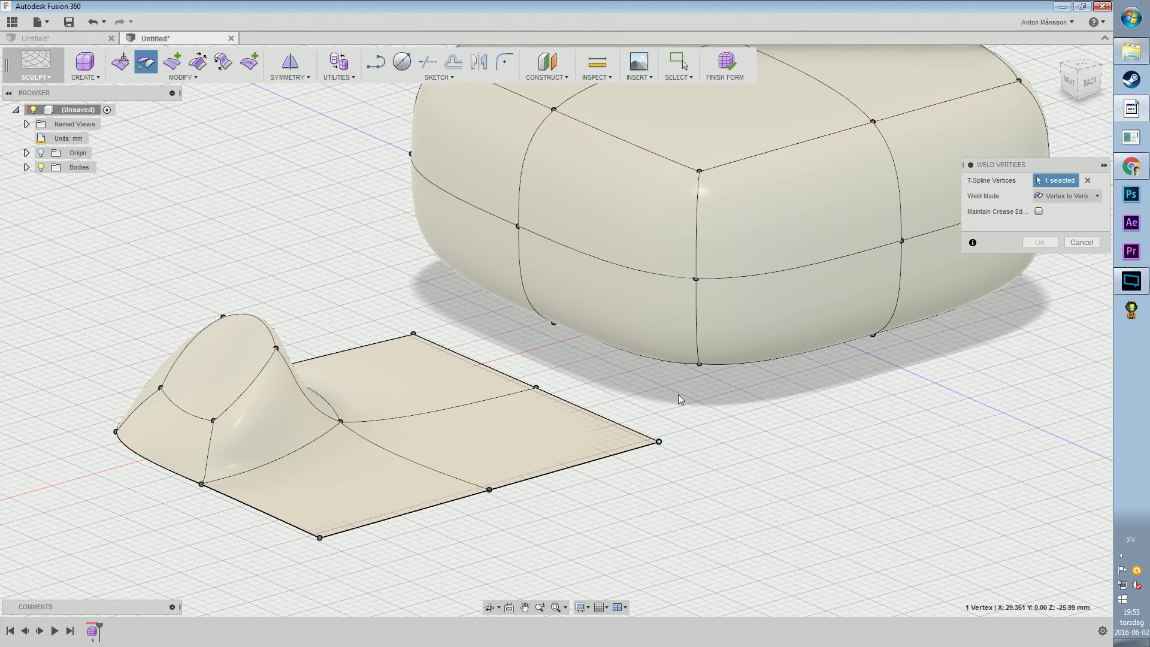
{"action": "left_click", "coordinate": [699, 363]}
{"action": "scroll", "coordinate": [676, 403], "scroll_direction": "down", "scroll_amount": 2}
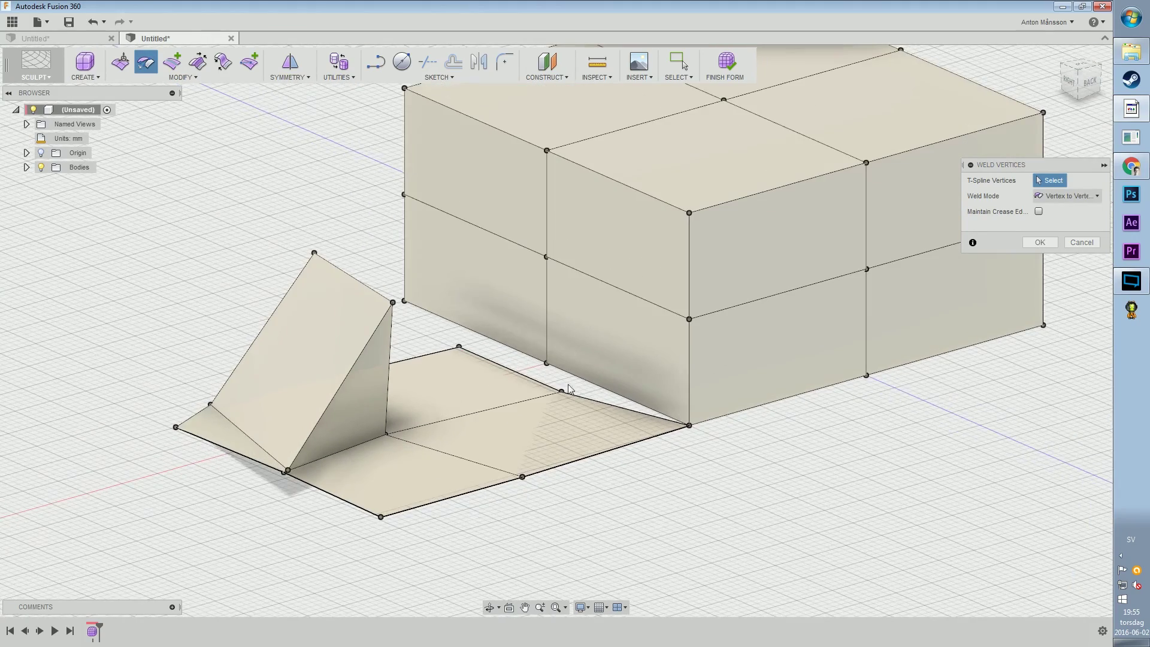
- Weld the plane's remaining box-side vertices to the matching bottom vertices of the box and finish Weld Vertices
{"action": "left_click", "coordinate": [405, 301]}
{"action": "middle_click_drag", "start_coordinate": [713, 456], "coordinate": [619, 300], "text": "shift"}
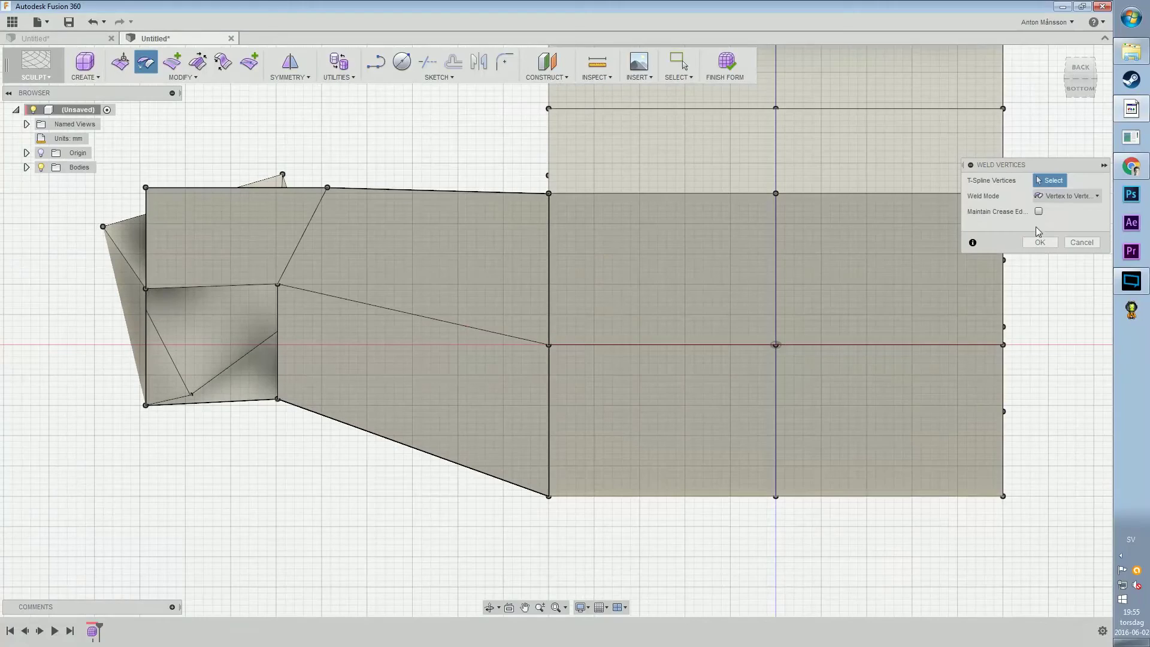
{"action": "left_click", "coordinate": [1040, 242]}
- Delete the two bottom faces of the box next to the plane and switch the form to smooth display
{"action": "left_click", "coordinate": [663, 274]}
{"action": "key", "text": "Delete"}
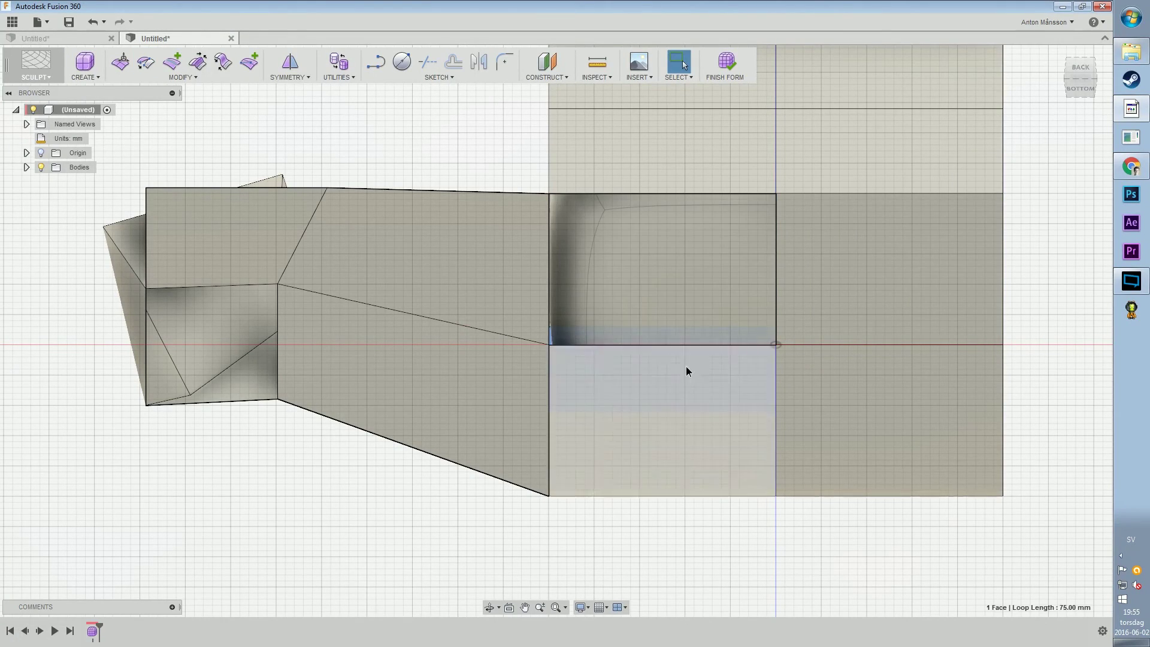
{"action": "left_click", "coordinate": [687, 367]}
{"action": "key", "text": "Delete"}
{"action": "key", "text": "alt+3"}
- Select the open boundary edges around the underside of the joined plane and box
{"action": "middle_click_drag", "start_coordinate": [730, 201], "coordinate": [606, 160]}
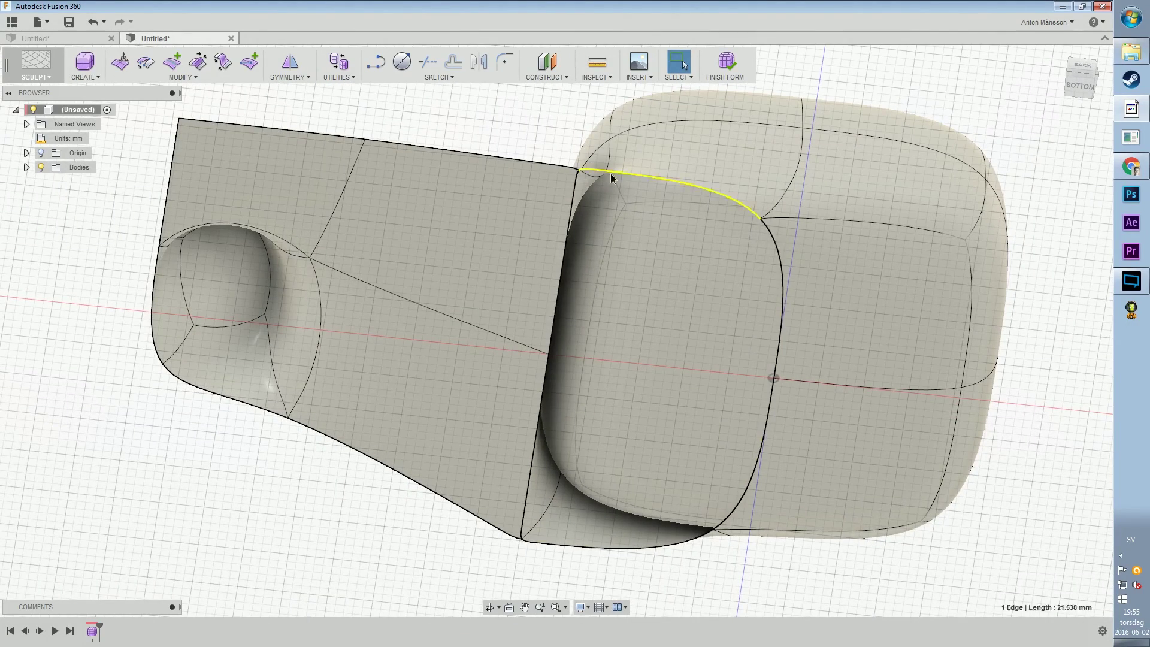
{"action": "double_click", "coordinate": [609, 174]}
{"action": "left_click", "coordinate": [317, 134], "text": "ctrl"}
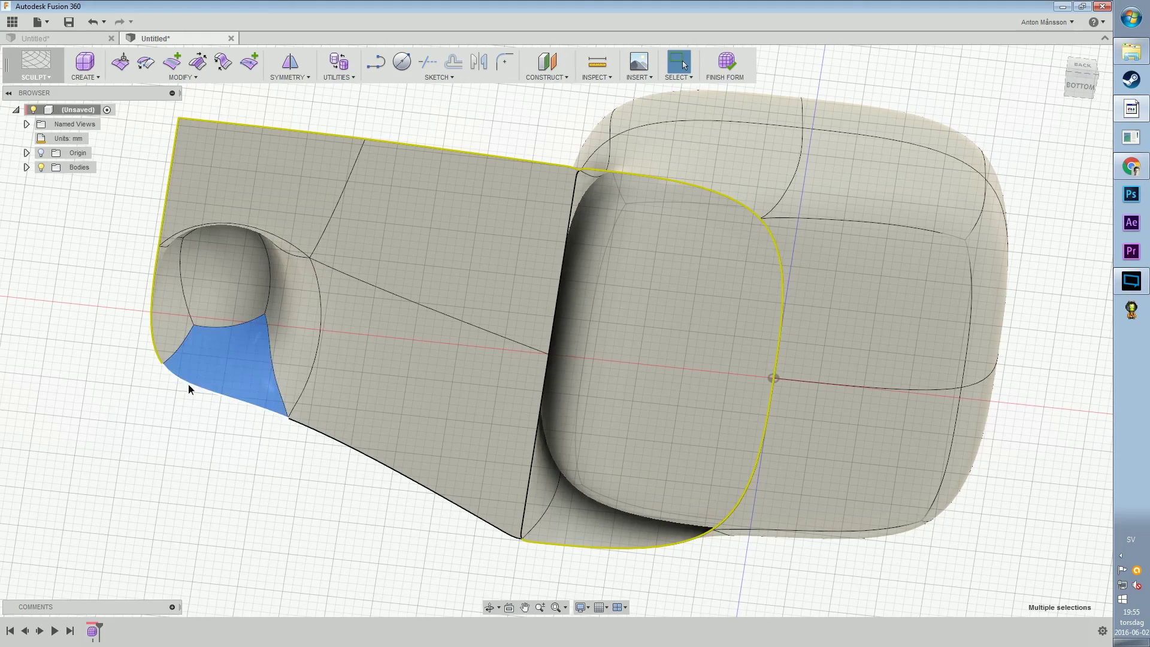
{"action": "middle_click_drag", "start_coordinate": [318, 430], "coordinate": [329, 568], "text": "shift"}
{"action": "middle_click_drag", "start_coordinate": [461, 317], "coordinate": [466, 328], "text": "shift"}
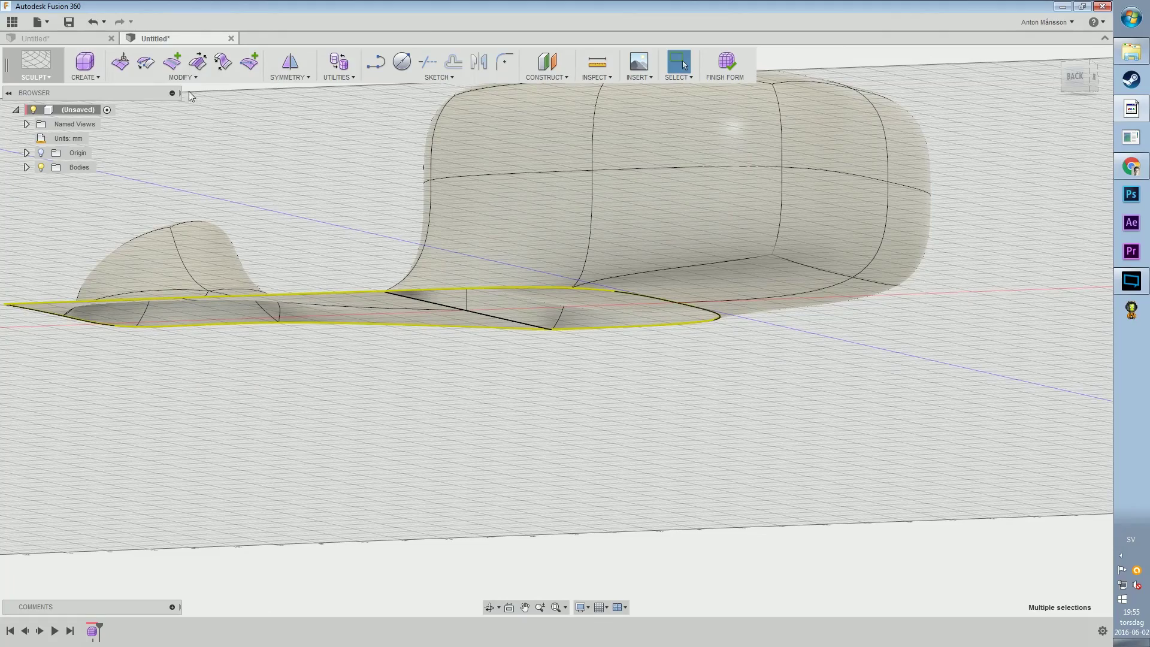
- Start Edit Form on the ten boundary edges and extrude them downward to form side walls
{"action": "left_click", "coordinate": [119, 63]}
{"action": "middle_click_drag", "start_coordinate": [521, 190], "coordinate": [605, 186]}
{"action": "left_click_drag", "start_coordinate": [482, 285], "coordinate": [485, 326]}
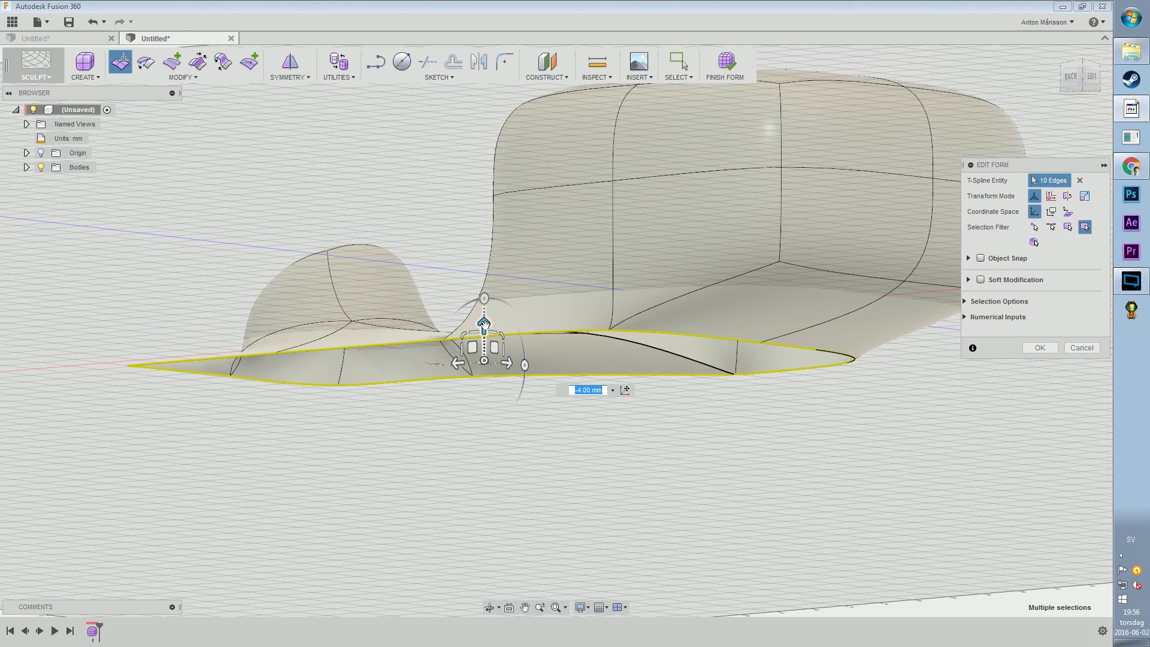
{"action": "left_click_drag", "start_coordinate": [484, 324], "coordinate": [485, 413]}
{"action": "middle_click_drag", "start_coordinate": [557, 321], "coordinate": [576, 241]}
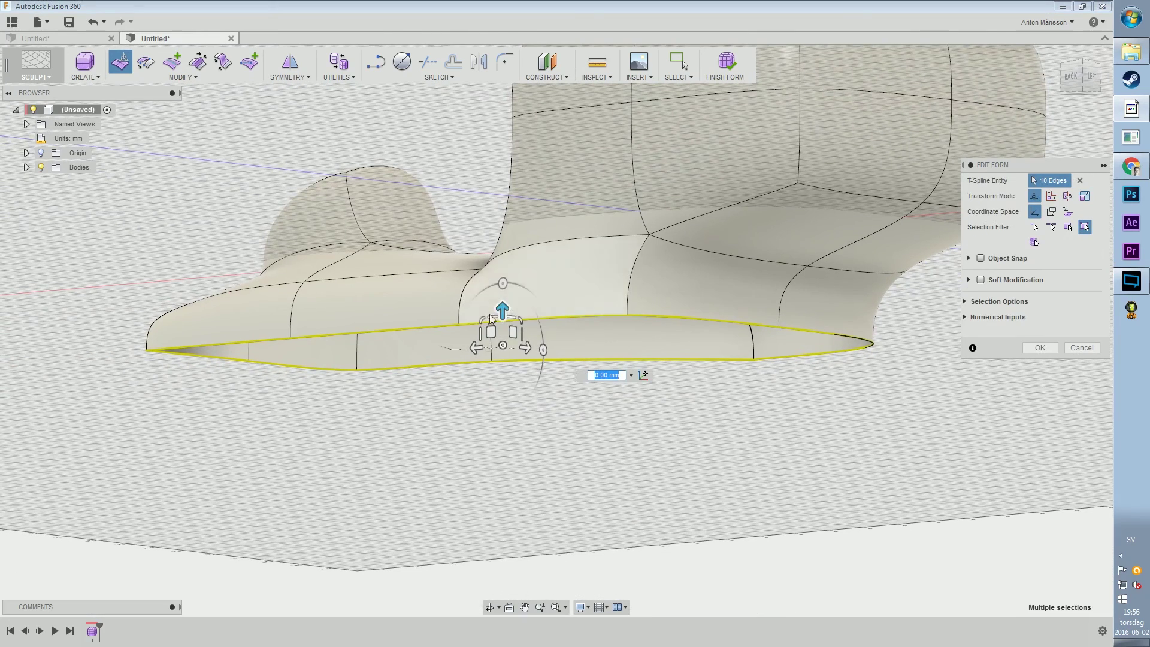
- Extrude the ten boundary edges further down and shift the lowest loop sideways and down to form a slanted base
{"action": "left_click_drag", "start_coordinate": [508, 303], "coordinate": [505, 428]}
{"action": "middle_click_drag", "start_coordinate": [532, 347], "coordinate": [571, 325]}
{"action": "left_click_drag", "start_coordinate": [322, 361], "coordinate": [325, 391]}
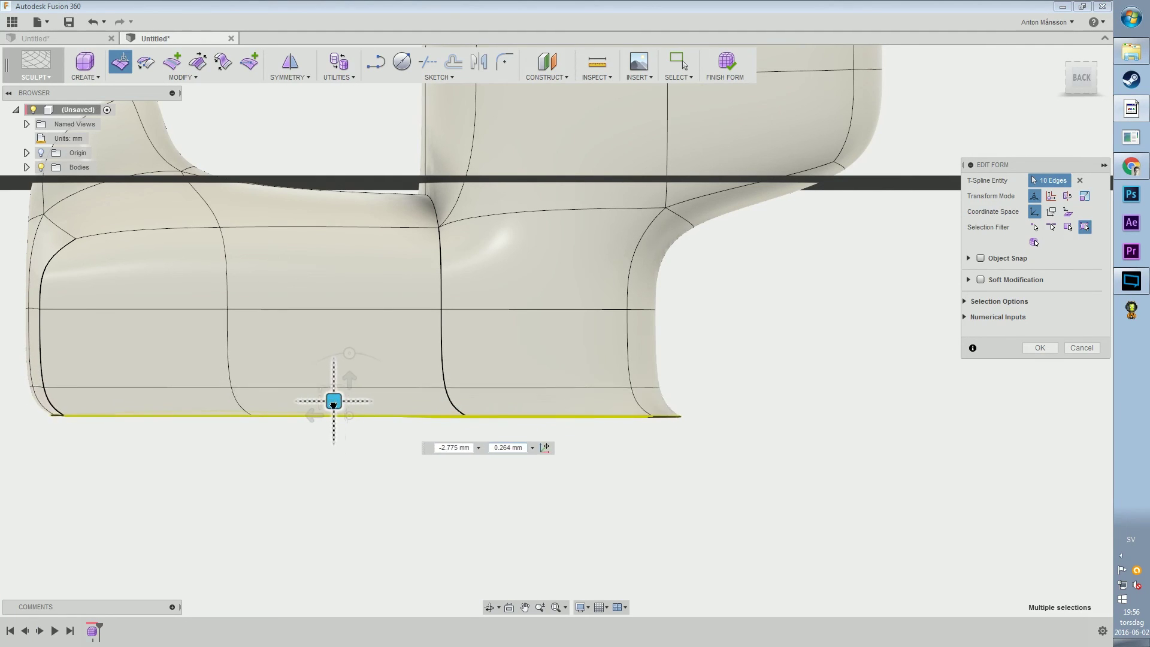
{"action": "left_click_drag", "start_coordinate": [364, 393], "coordinate": [265, 462]}
{"action": "middle_click_drag", "start_coordinate": [459, 365], "coordinate": [593, 441], "text": "shift"}
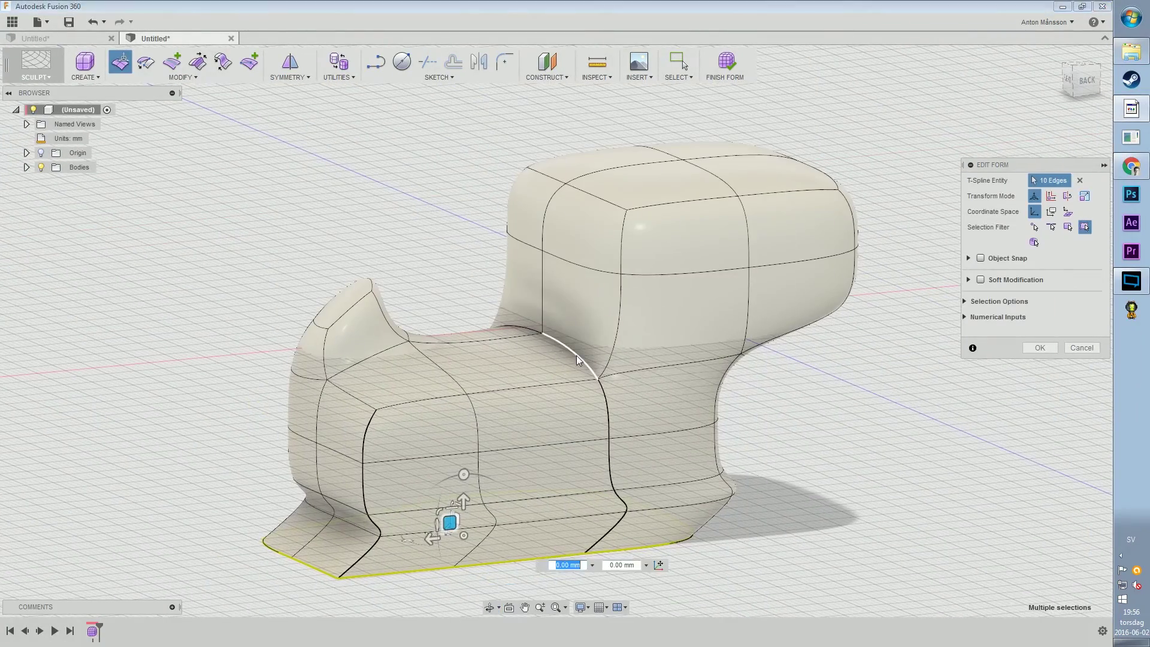
- Clear the edge selection and delete the side-wall face beneath the box at the neck between it and the body
{"action": "left_click", "coordinate": [577, 359]}
{"action": "double_click", "coordinate": [577, 360]}
{"action": "left_click", "coordinate": [455, 248]}
{"action": "scroll", "coordinate": [521, 264], "scroll_direction": "up", "scroll_amount": 5}
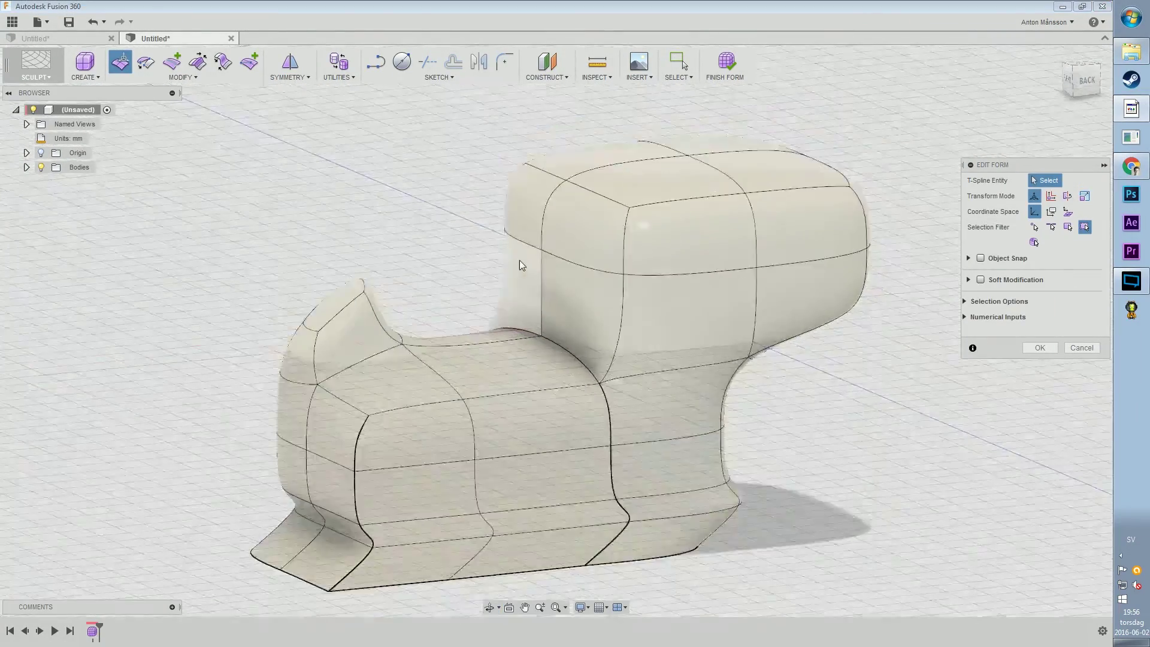
{"action": "middle_click_drag", "start_coordinate": [593, 345], "coordinate": [573, 307]}
{"action": "left_click", "coordinate": [593, 385]}
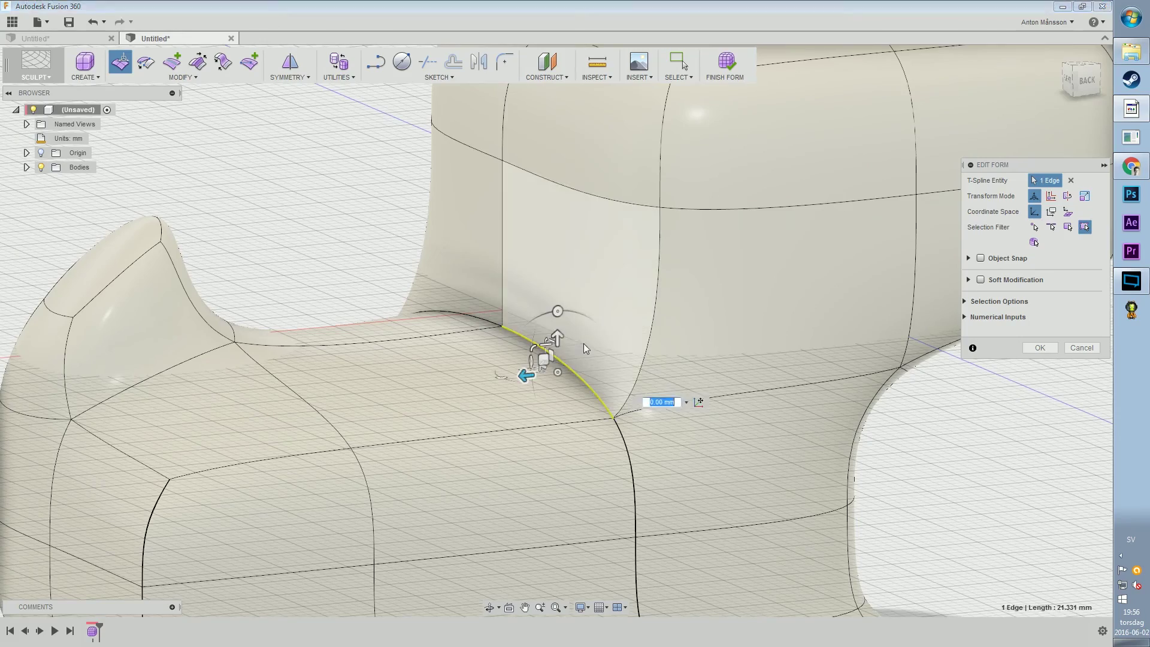
{"action": "middle_click_drag", "start_coordinate": [585, 349], "coordinate": [547, 195], "text": "shift"}
{"action": "left_click", "coordinate": [548, 280]}
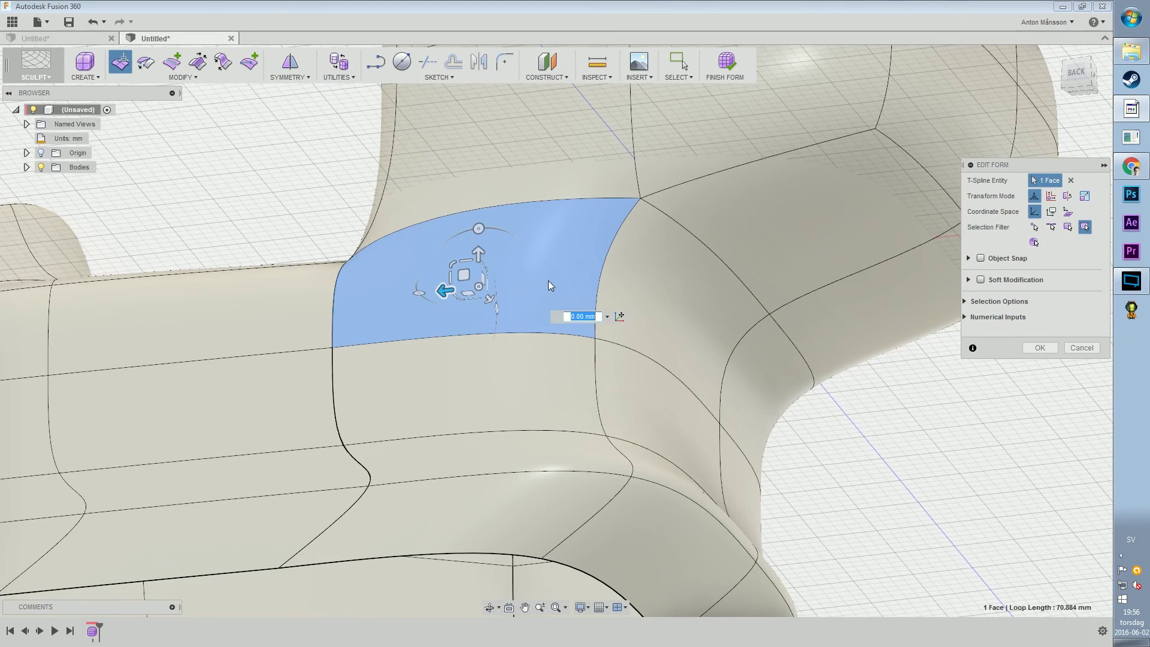
{"action": "left_click", "coordinate": [697, 282]}
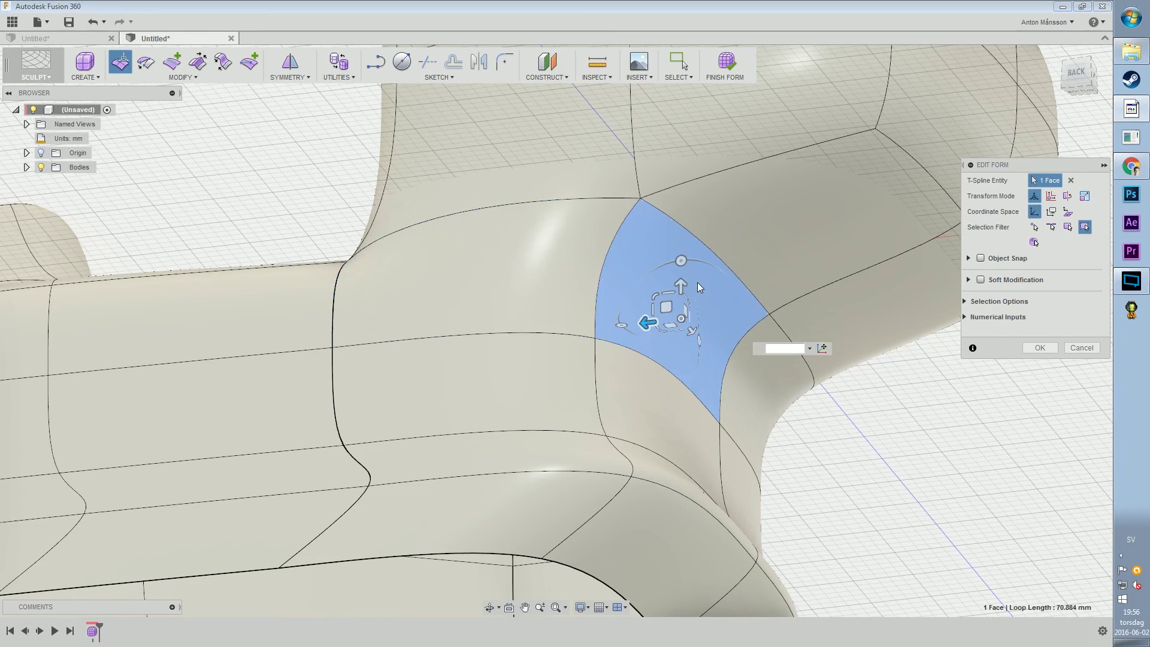
{"action": "left_click", "coordinate": [721, 252]}
{"action": "key", "text": "Delete"}
- Try to extrude the four edges around the neck hole outward by about -4.59 mm and -5.36 mm, and undo it
{"action": "middle_click_drag", "start_coordinate": [806, 269], "coordinate": [675, 243], "text": "shift"}
{"action": "left_click", "coordinate": [665, 256]}
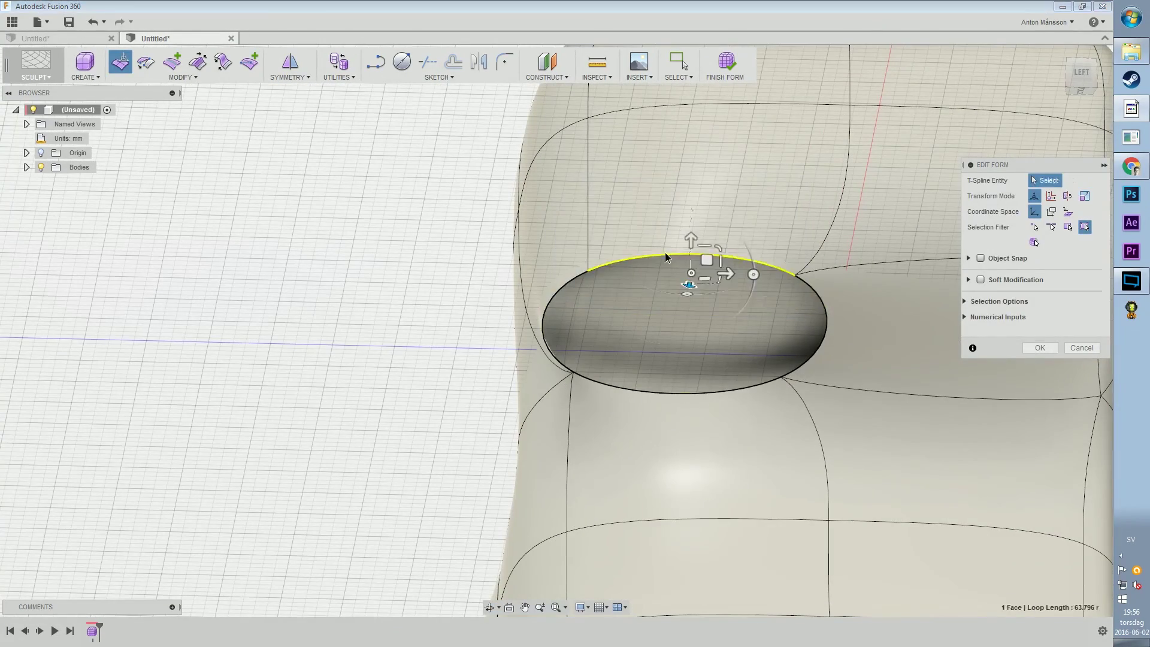
{"action": "double_click", "coordinate": [665, 257]}
{"action": "middle_click_drag", "start_coordinate": [557, 253], "coordinate": [386, 251]}
{"action": "middle_click_drag", "start_coordinate": [386, 250], "coordinate": [587, 317], "text": "shift"}
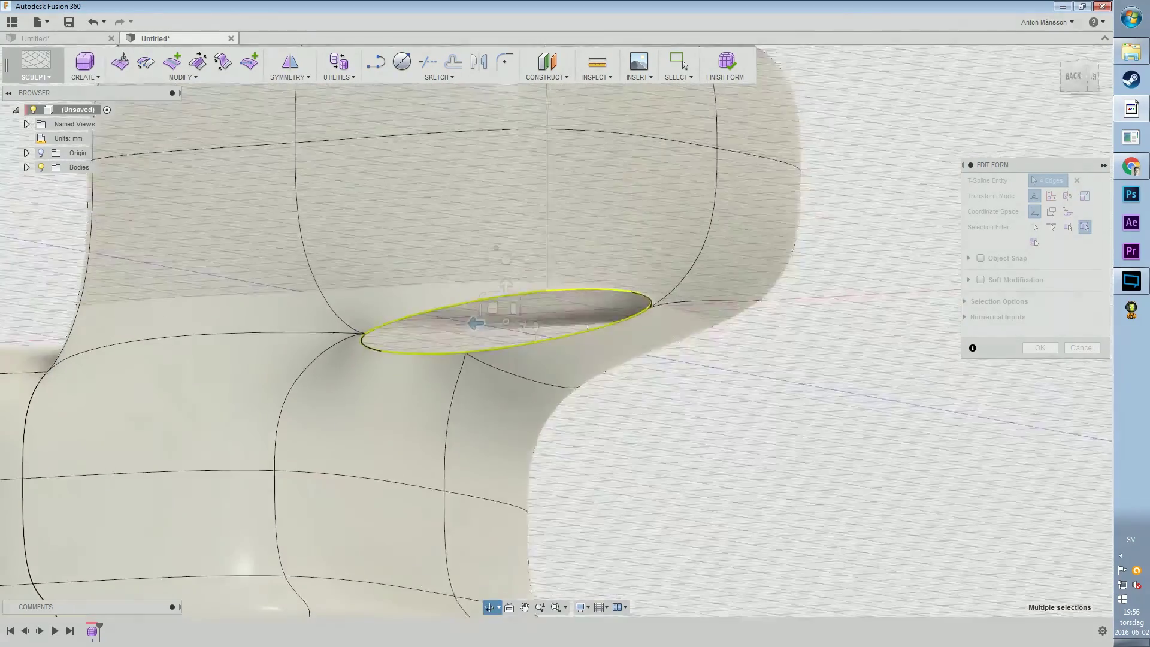
{"action": "middle_click_drag", "start_coordinate": [455, 243], "coordinate": [419, 239], "text": "shift"}
{"action": "left_click", "coordinate": [808, 390]}
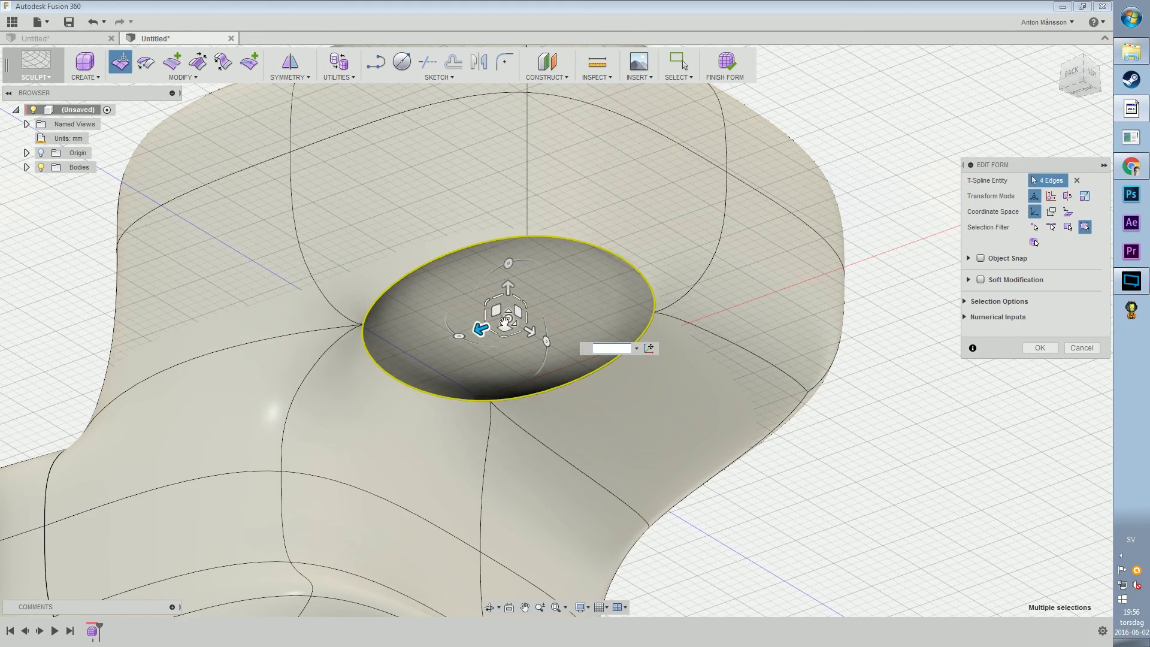
{"action": "middle_click_drag", "start_coordinate": [507, 339], "coordinate": [514, 330], "text": "shift"}
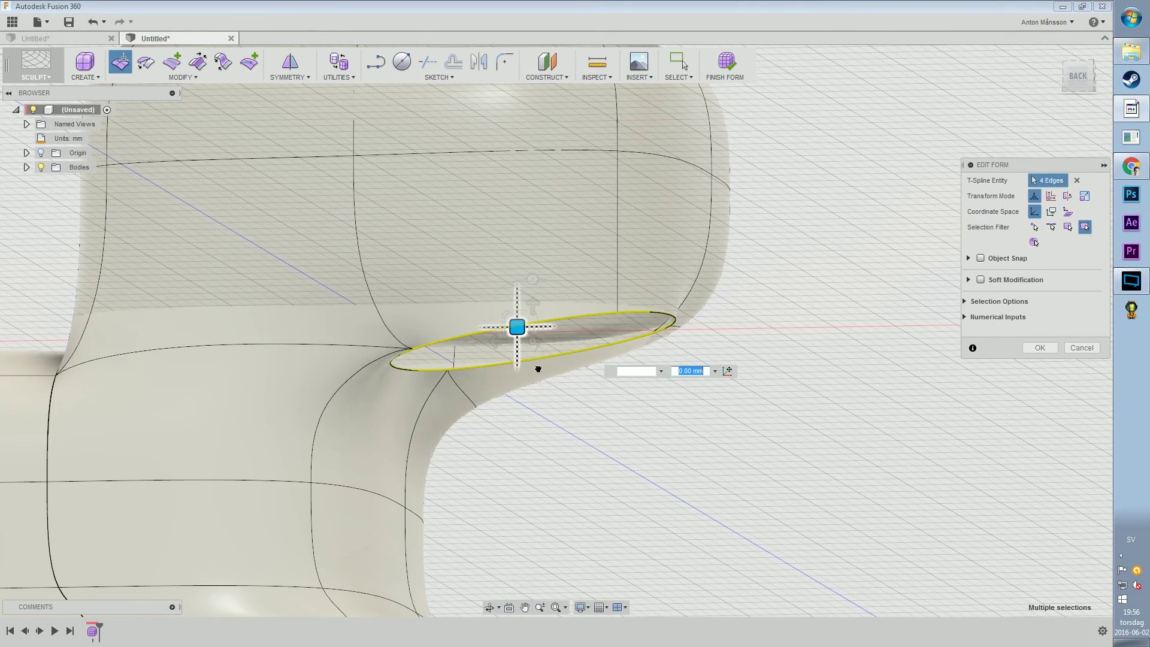
{"action": "left_click_drag", "start_coordinate": [538, 369], "coordinate": [660, 352]}
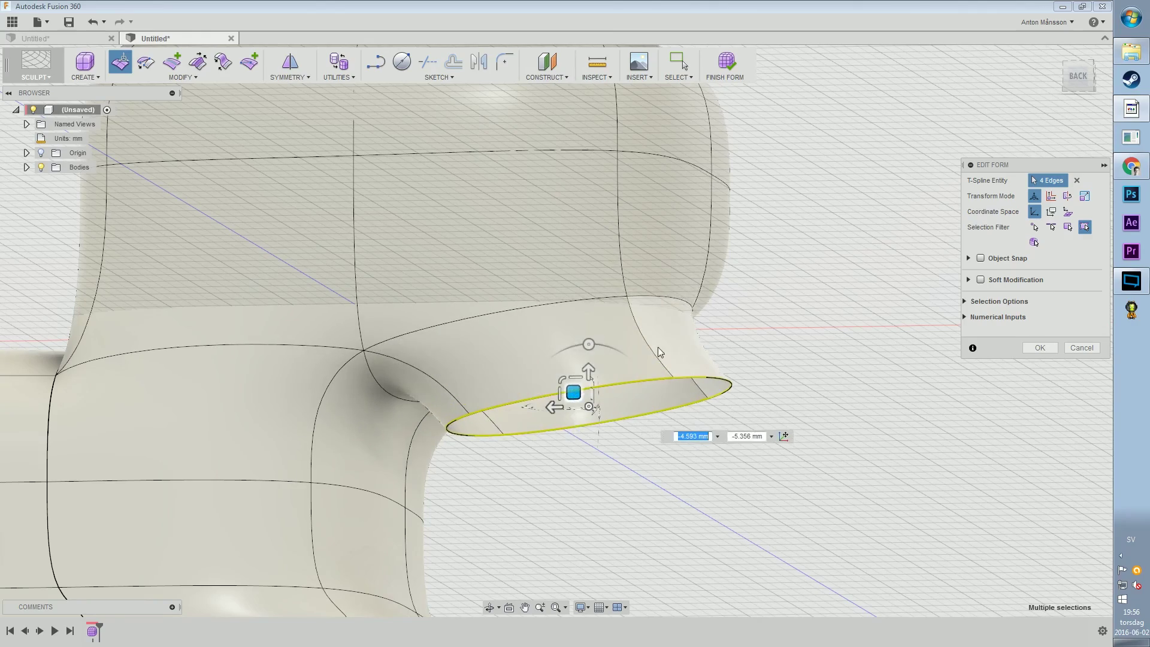
{"action": "middle_click_drag", "start_coordinate": [659, 352], "coordinate": [621, 342], "text": "shift"}
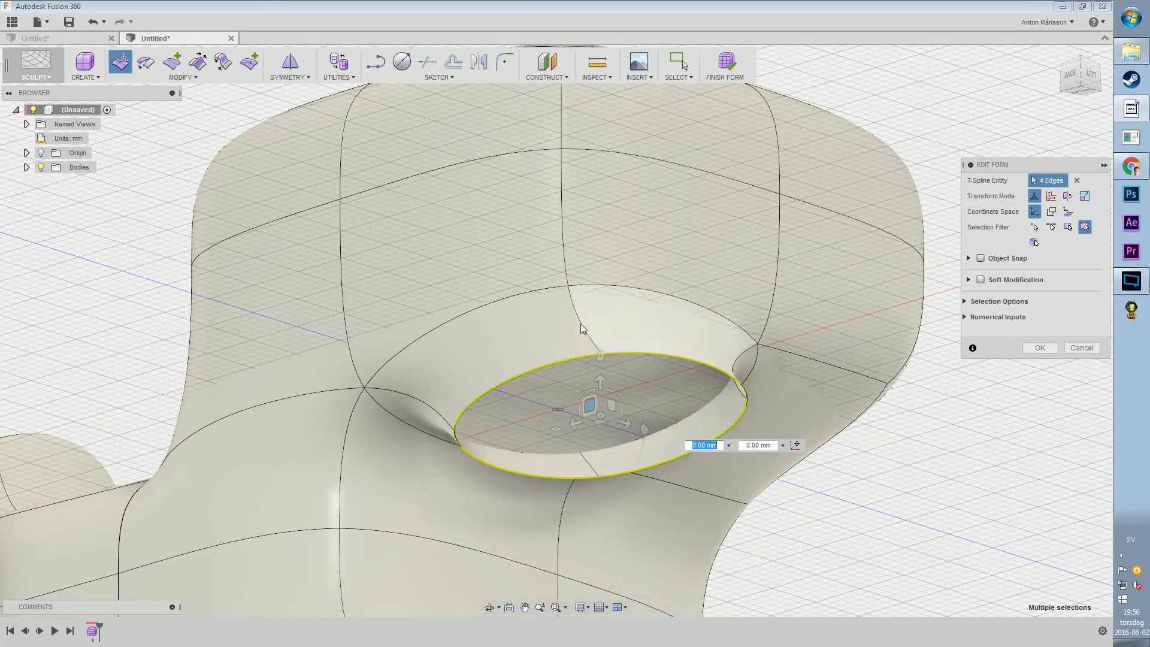
{"action": "key", "text": "ctrl+z"}
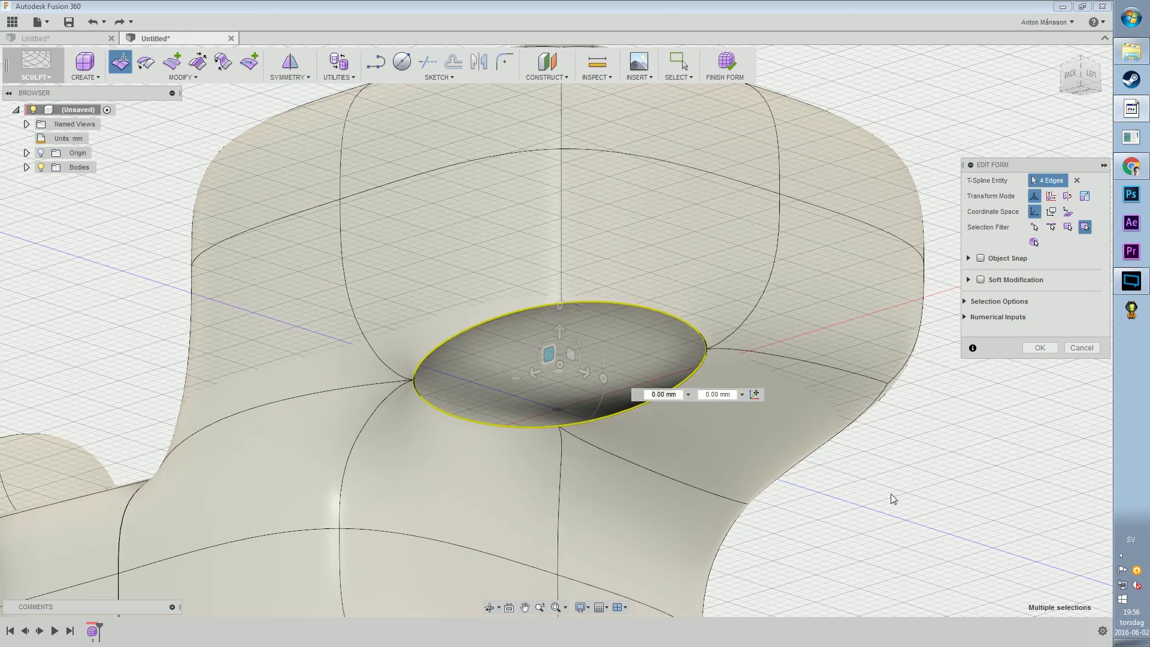
{"action": "key", "text": "ctrl+z"}
- Uncrease the two sharp edges where the top of the low block meets the tall box
{"action": "scroll", "coordinate": [280, 412], "scroll_direction": "down", "scroll_amount": 3}
{"action": "middle_click_drag", "start_coordinate": [280, 411], "coordinate": [486, 321]}
{"action": "scroll", "coordinate": [487, 318], "scroll_direction": "up", "scroll_amount": 6}
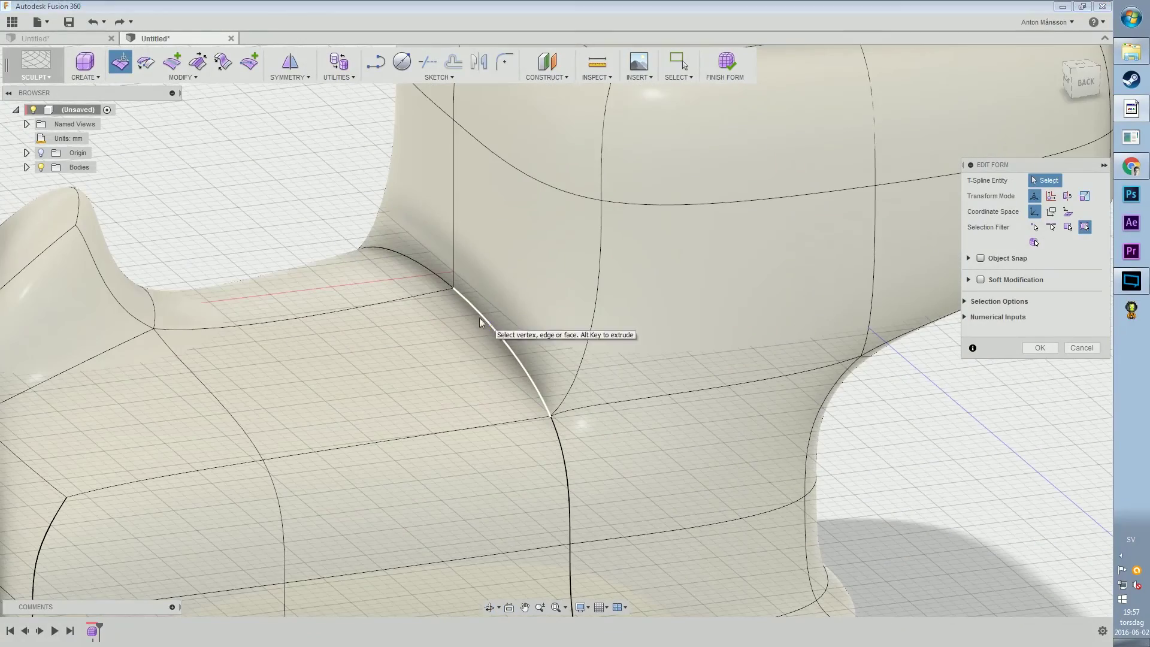
{"action": "left_click", "coordinate": [479, 317]}
{"action": "left_click", "coordinate": [418, 266], "text": "shift"}
{"action": "middle_click_drag", "start_coordinate": [502, 324], "coordinate": [558, 422]}
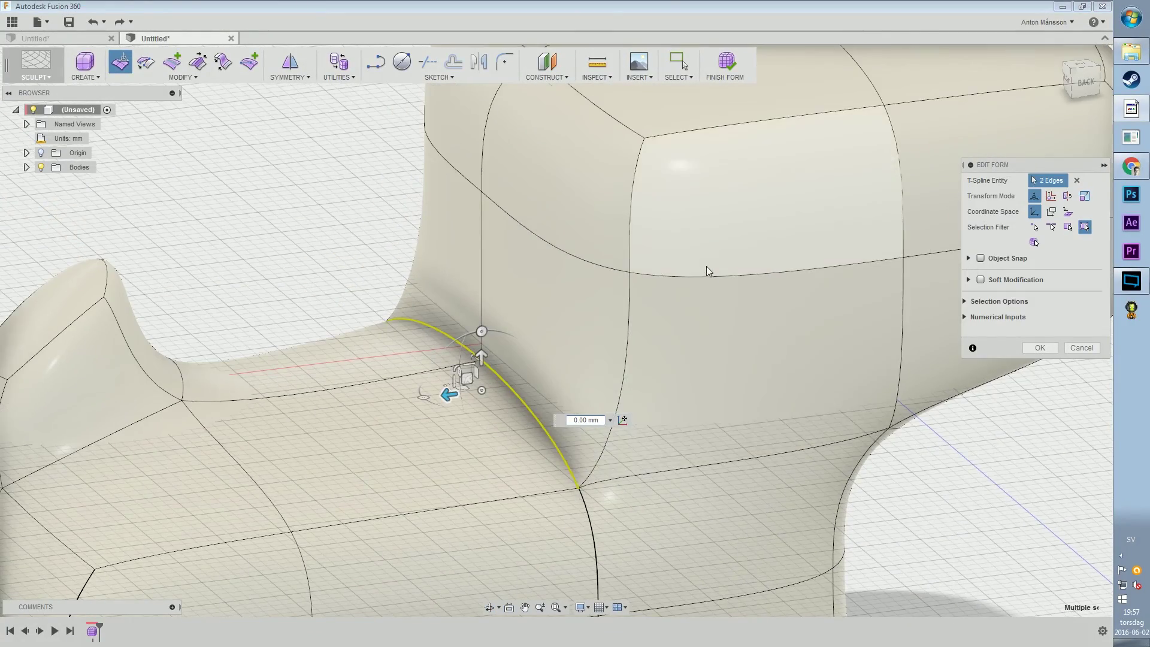
{"action": "scroll", "coordinate": [703, 262], "scroll_direction": "down", "scroll_amount": 3}
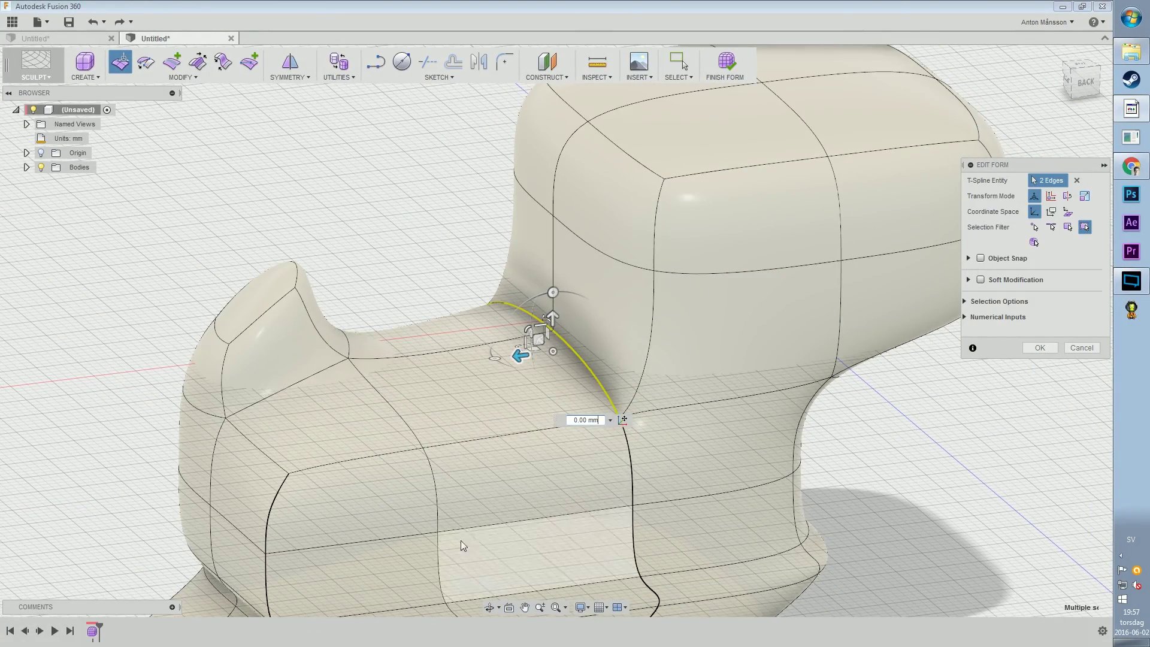
{"action": "scroll", "coordinate": [565, 336], "scroll_direction": "up", "scroll_amount": 5}
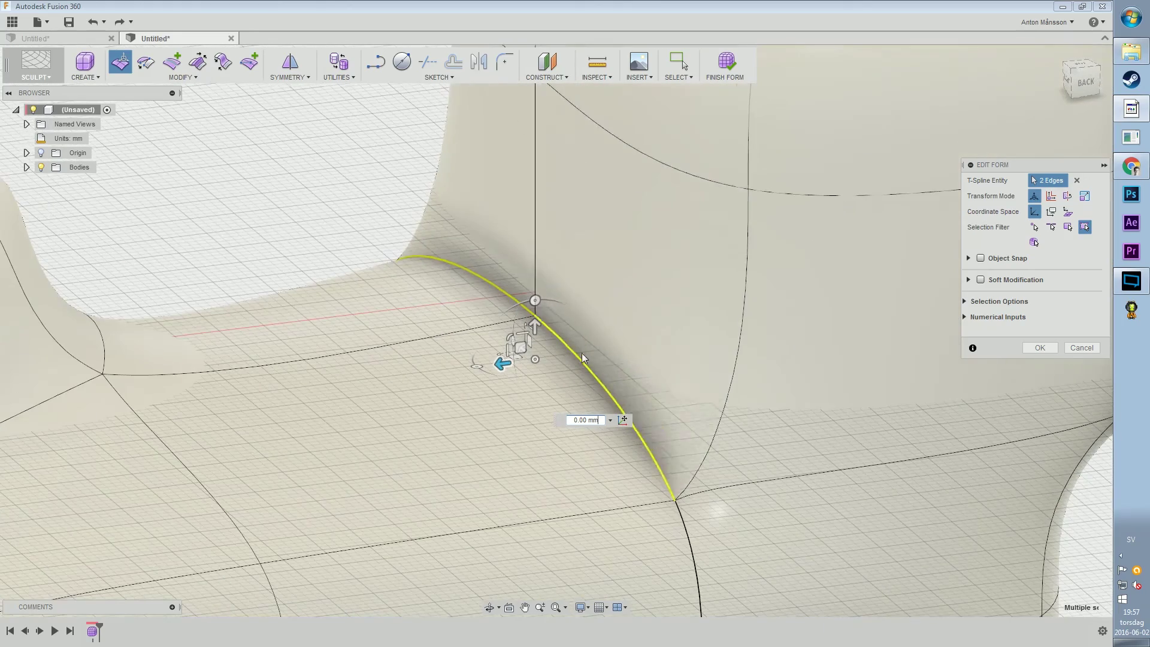
{"action": "scroll", "coordinate": [680, 479], "scroll_direction": "down", "scroll_amount": 4}
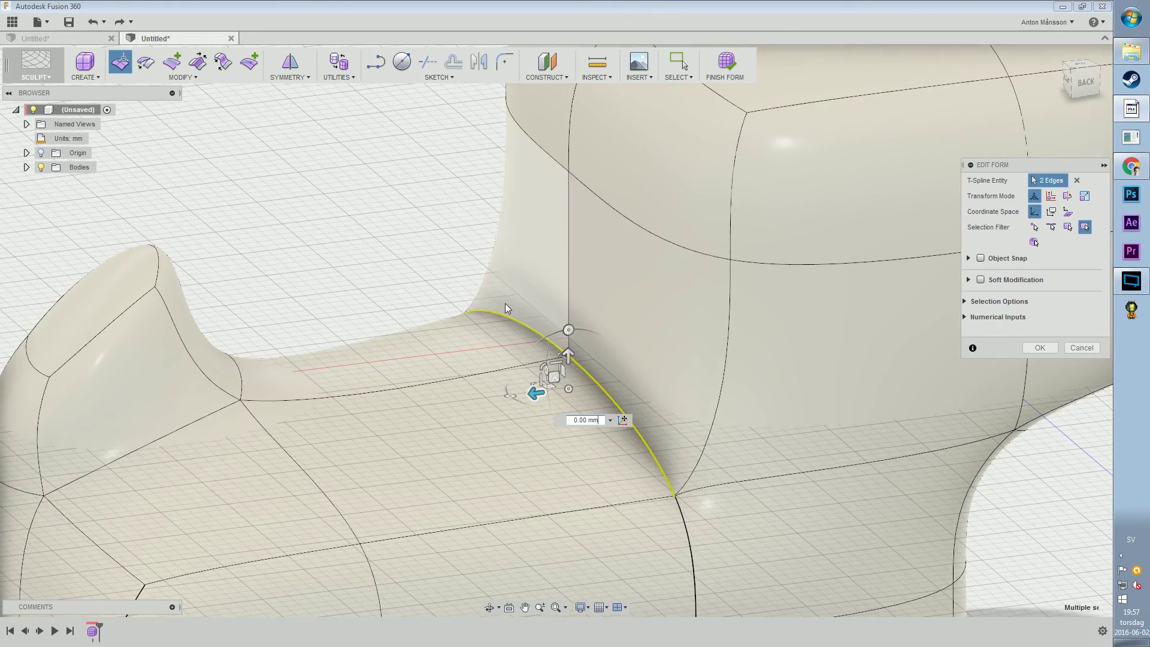
{"action": "left_click", "coordinate": [183, 77]}
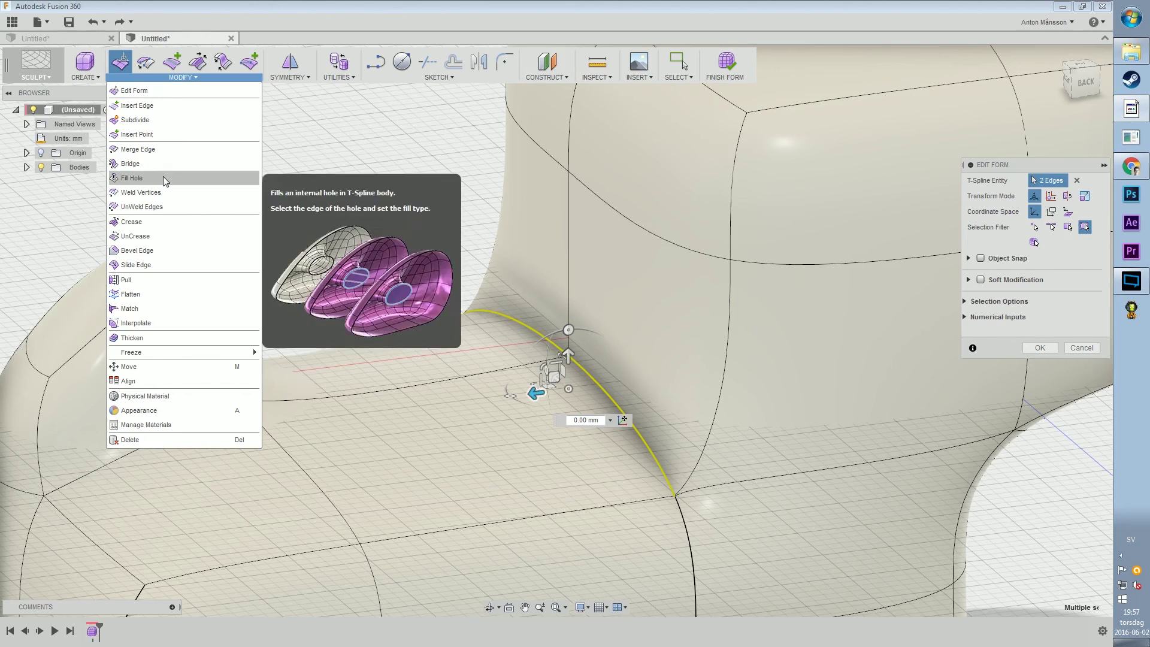
{"action": "left_click", "coordinate": [153, 239]}
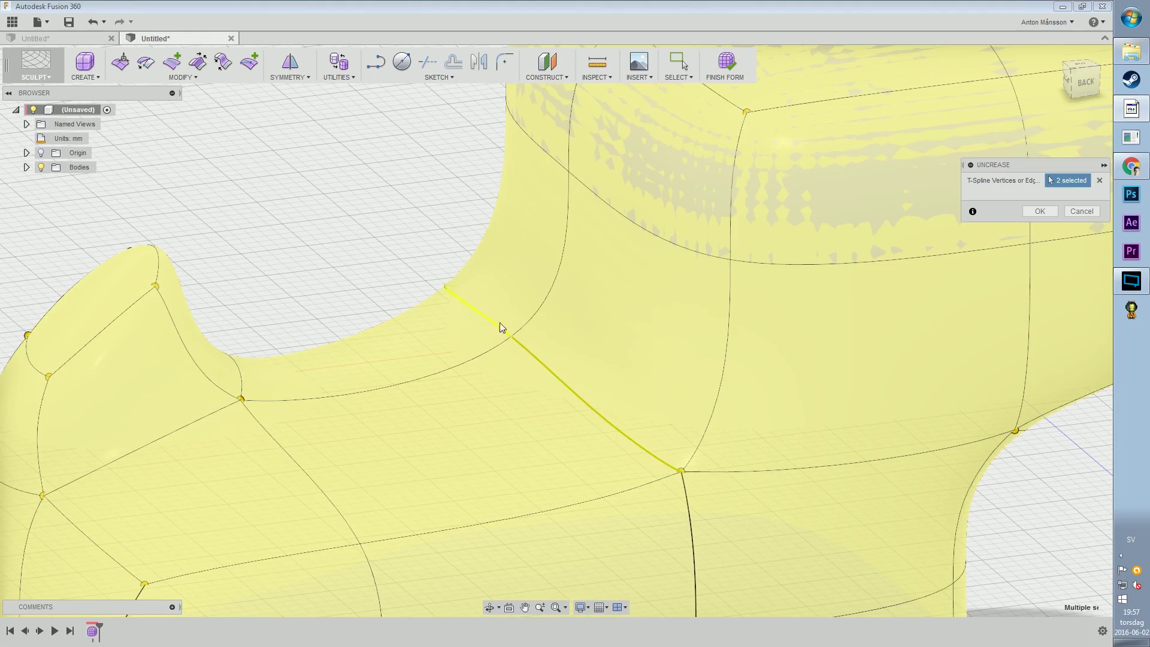
{"action": "left_click", "coordinate": [1042, 212]}
- Examine the transition between the low block and the tall box from both sides
{"action": "scroll", "coordinate": [738, 309], "scroll_direction": "down", "scroll_amount": 2}
{"action": "middle_click_drag", "start_coordinate": [728, 335], "coordinate": [683, 333], "text": "shift"}
{"action": "left_click", "coordinate": [587, 344]}
{"action": "left_click", "coordinate": [548, 302]}
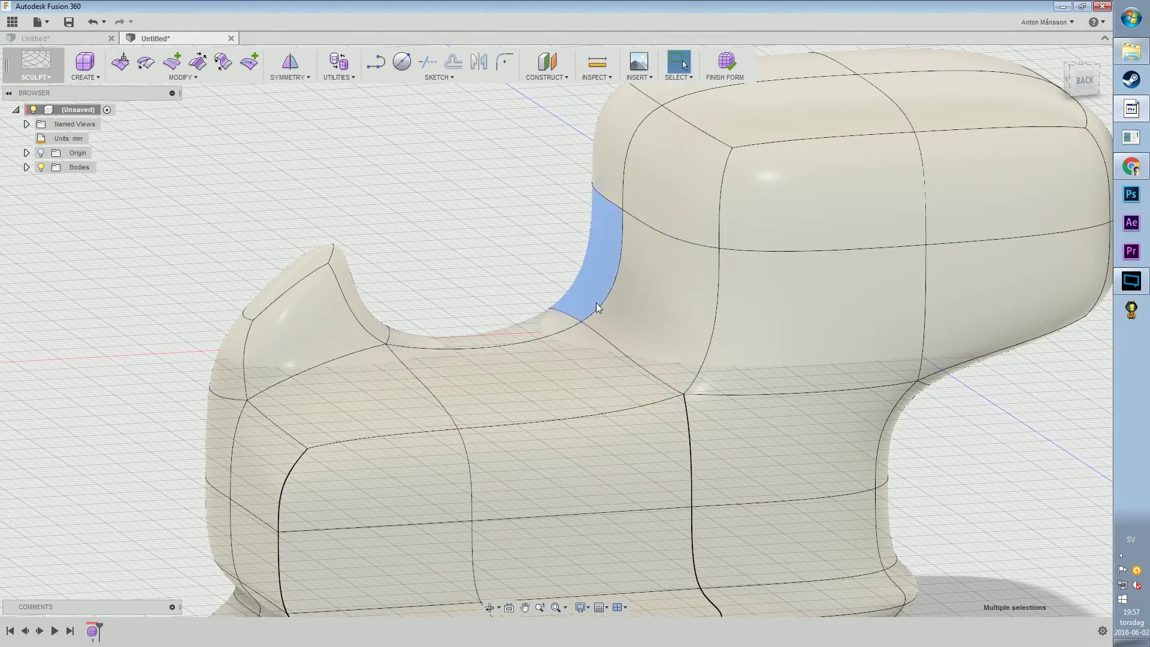
{"action": "middle_click_drag", "start_coordinate": [601, 310], "coordinate": [627, 300], "text": "shift"}
{"action": "left_click", "coordinate": [823, 263]}
{"action": "scroll", "coordinate": [626, 300], "scroll_direction": "up", "scroll_amount": 4}
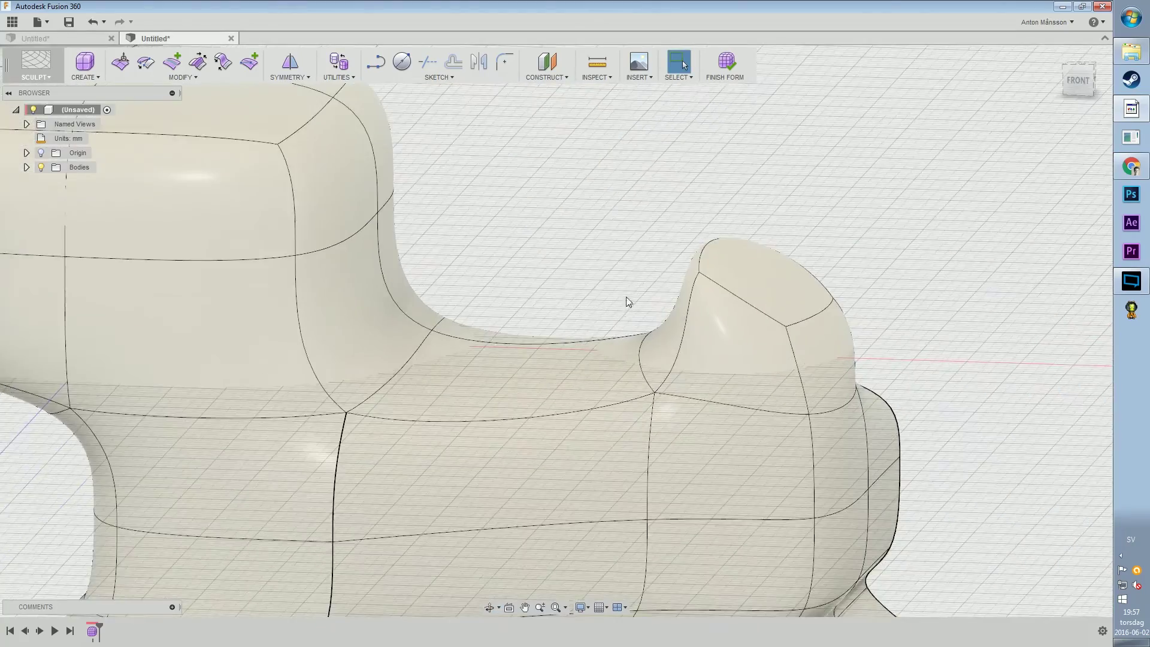
- Highlight the boundary loop of the open underside, clear the selection and examine the opening from below
{"action": "scroll", "coordinate": [611, 333], "scroll_direction": "down", "scroll_amount": 8}
{"action": "middle_click_drag", "start_coordinate": [575, 311], "coordinate": [491, 334], "text": "shift"}
{"action": "double_click", "coordinate": [476, 397]}
{"action": "scroll", "coordinate": [491, 334], "scroll_direction": "down", "scroll_amount": 2}
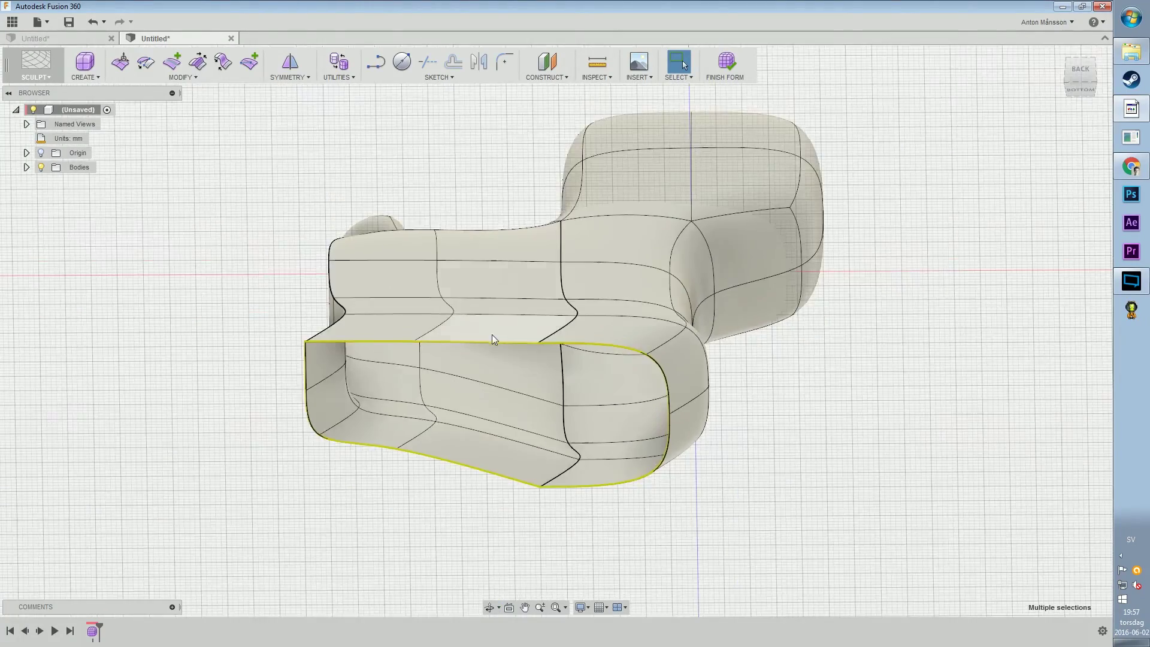
{"action": "scroll", "coordinate": [492, 252], "scroll_direction": "up", "scroll_amount": 4}
{"action": "left_click", "coordinate": [472, 175]}
{"action": "middle_click_drag", "start_coordinate": [473, 177], "coordinate": [496, 262], "text": "shift"}
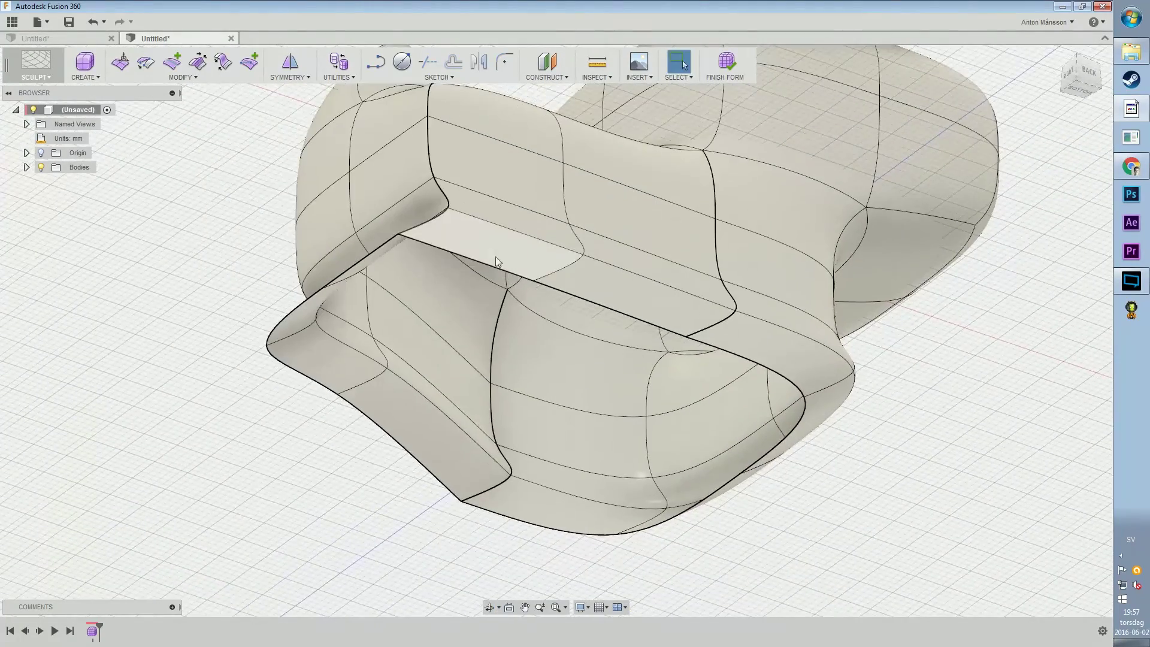
- Weld the corner vertex of the underside opening to the neighbouring vertex on its long edge using Vertex to Vertex mode
{"action": "left_click", "coordinate": [171, 77]}
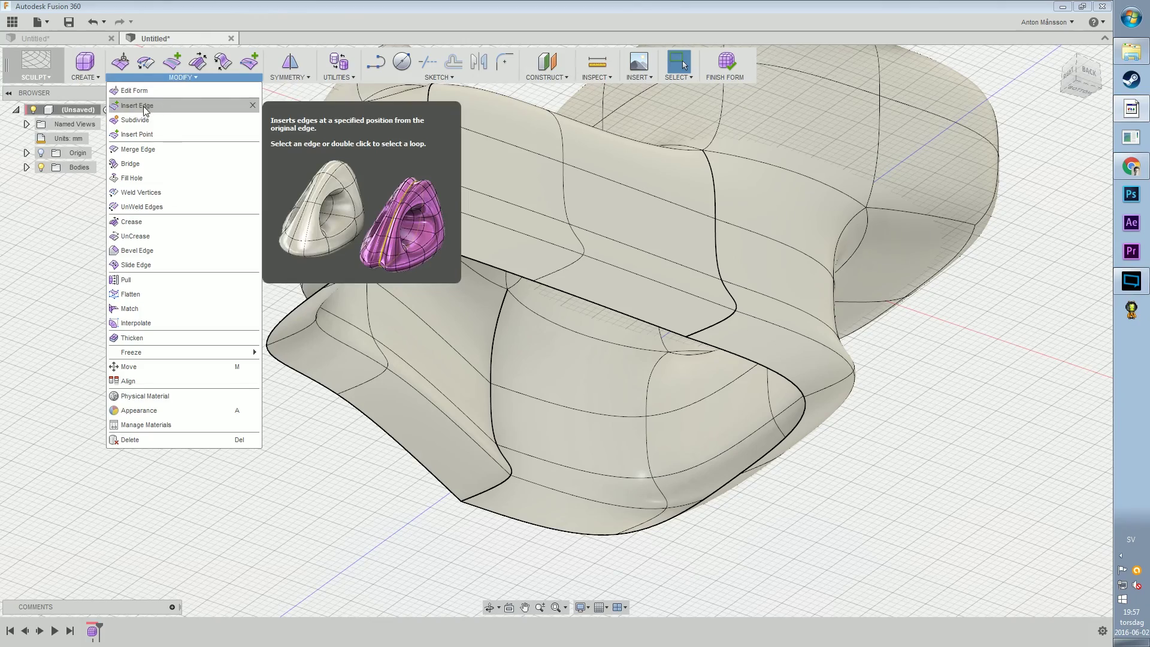
{"action": "left_click", "coordinate": [145, 193]}
{"action": "left_click", "coordinate": [397, 235]}
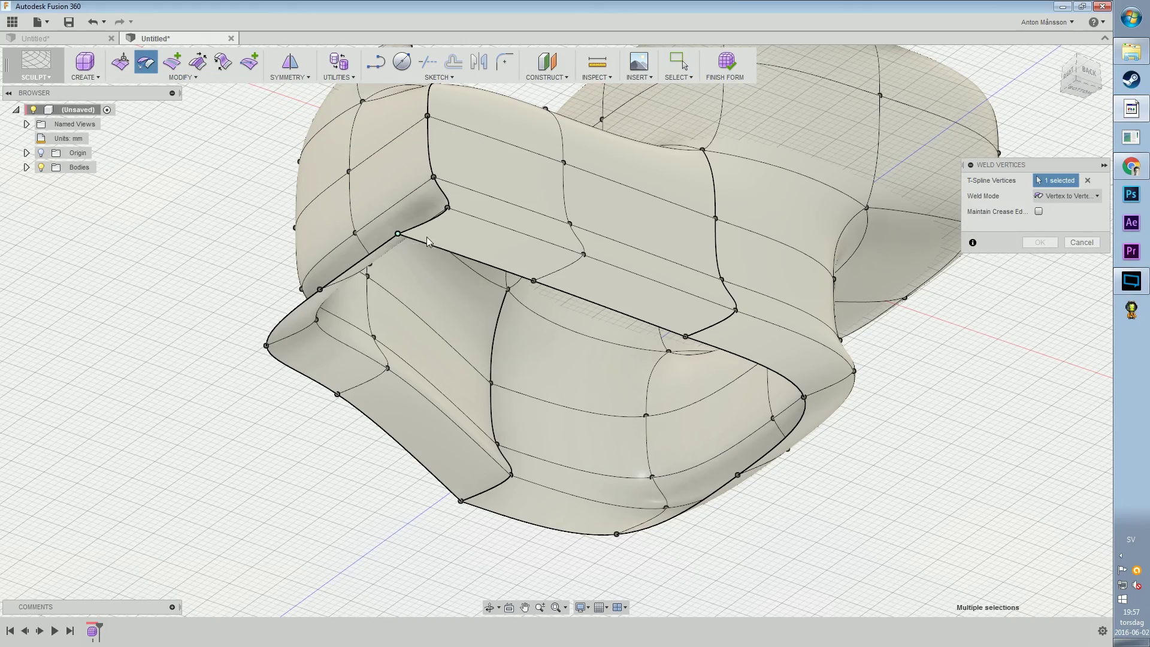
{"action": "middle_click_drag", "start_coordinate": [428, 238], "coordinate": [455, 243], "text": "shift"}
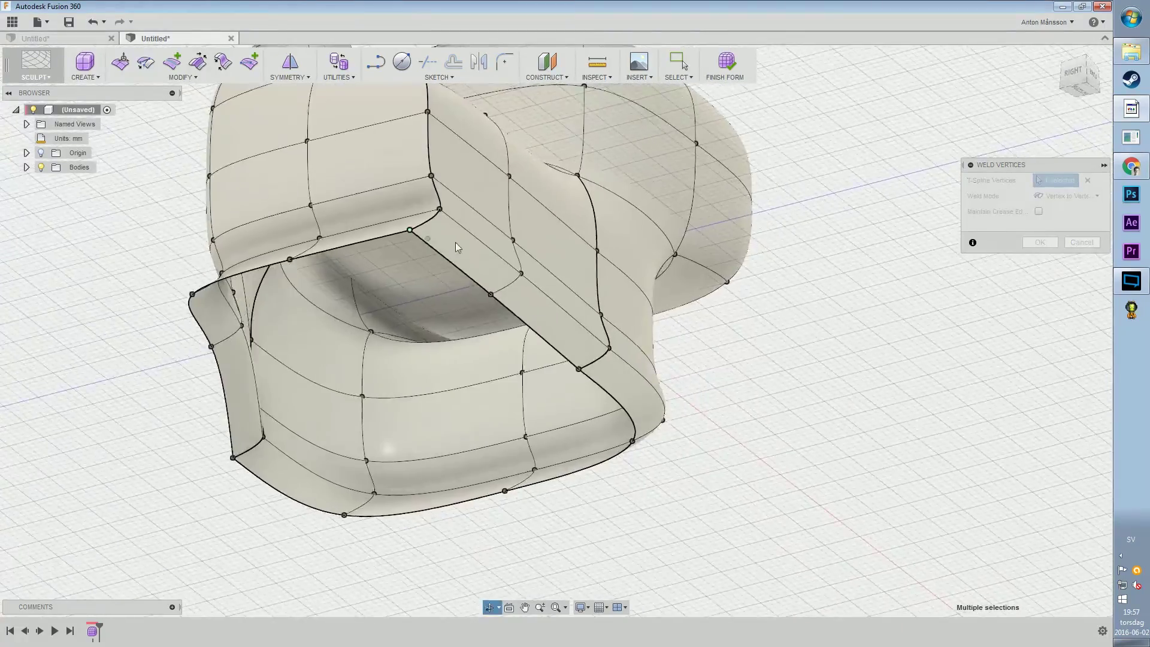
{"action": "left_click", "coordinate": [491, 295]}
{"action": "middle_click_drag", "start_coordinate": [494, 279], "coordinate": [458, 260], "text": "shift"}
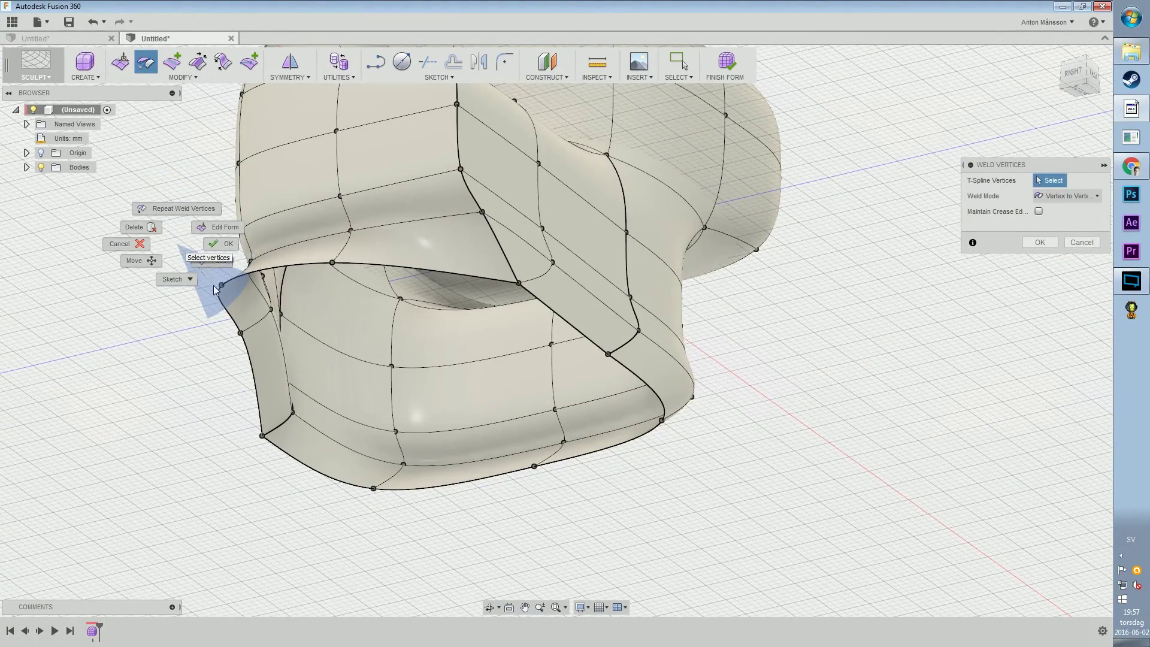
{"action": "left_click", "coordinate": [217, 247]}
- Repeat Weld Vertices and try to draw the rim of the underside opening together by welding vertices on its far side
{"action": "right_click", "coordinate": [185, 247]}
{"action": "left_click", "coordinate": [187, 211]}
{"action": "middle_click_drag", "start_coordinate": [149, 258], "coordinate": [228, 296], "text": "shift"}
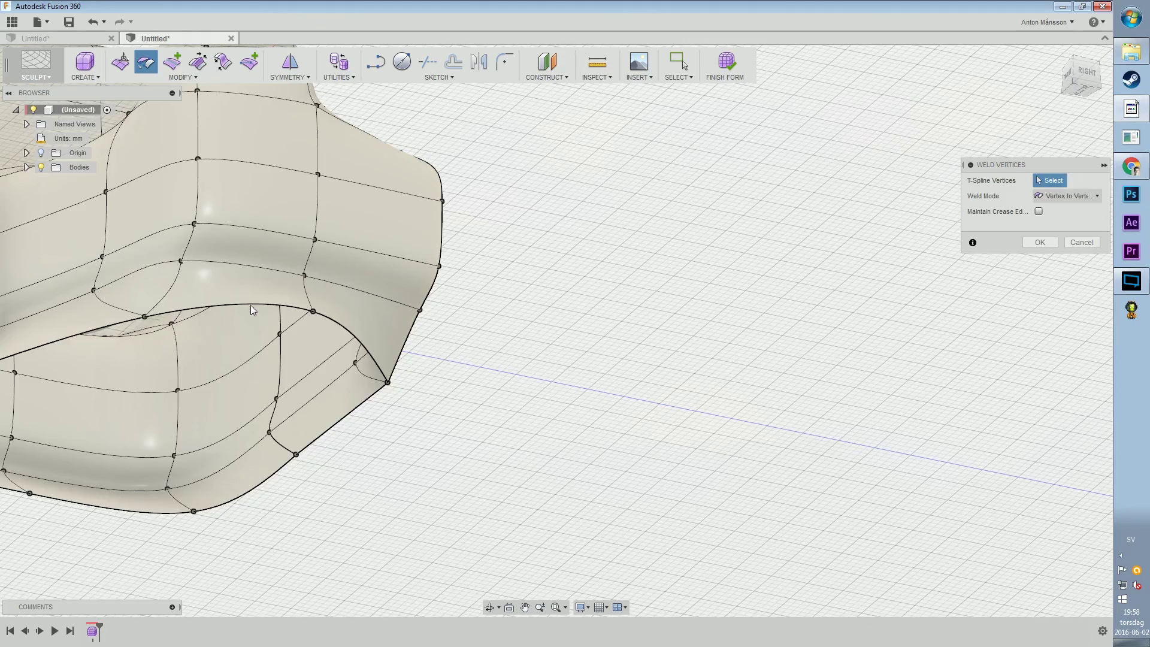
{"action": "middle_click_drag", "start_coordinate": [252, 310], "coordinate": [395, 289], "text": "shift"}
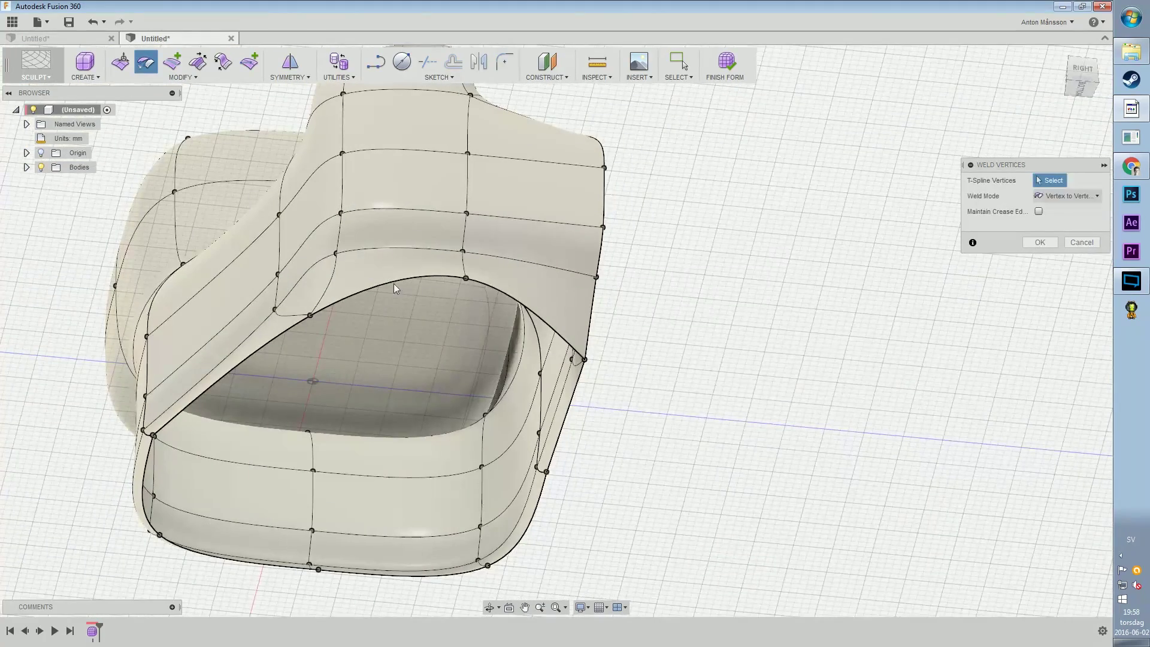
{"action": "left_click", "coordinate": [547, 476]}
{"action": "middle_click_drag", "start_coordinate": [547, 476], "coordinate": [361, 508], "text": "shift"}
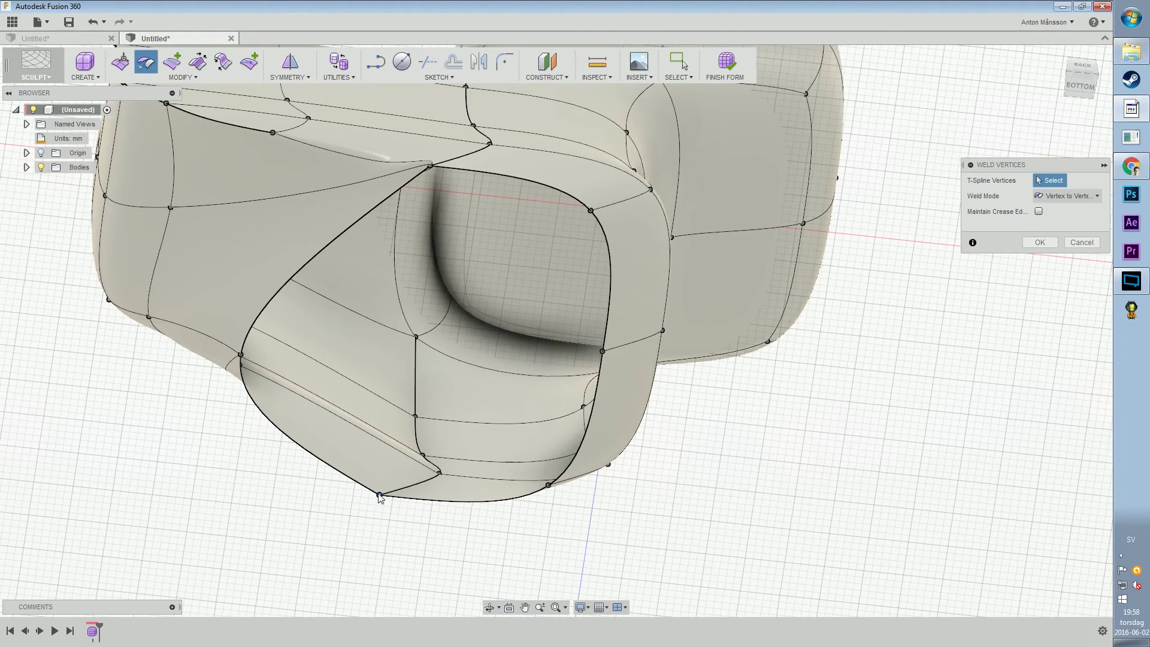
{"action": "left_click", "coordinate": [549, 485]}
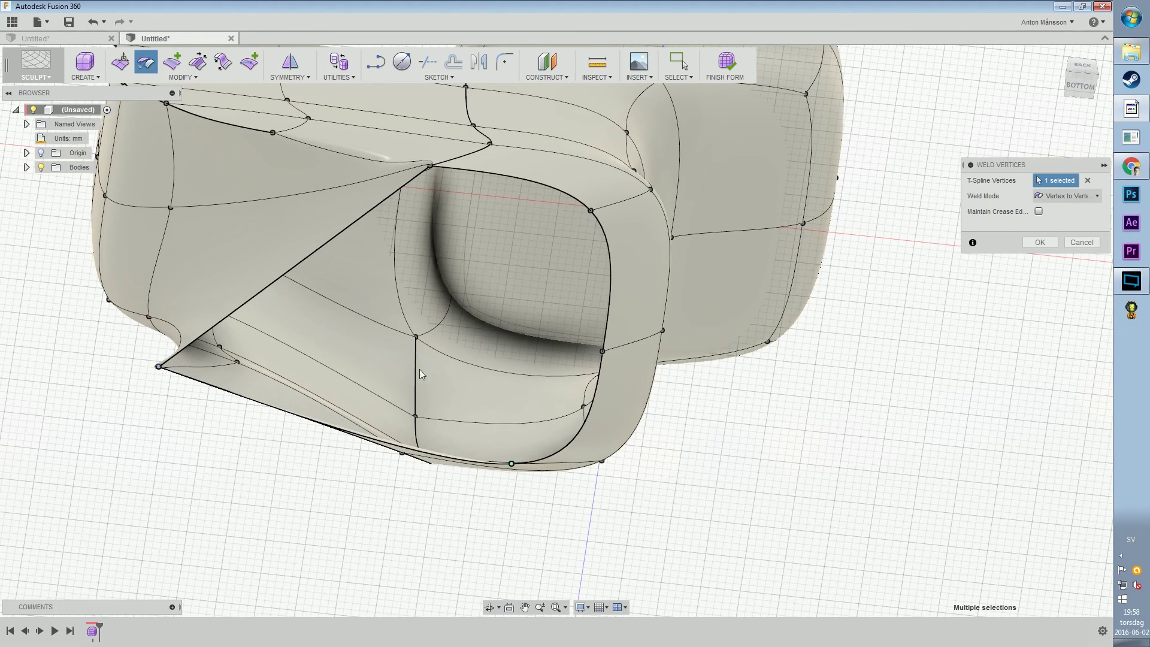
{"action": "left_click", "coordinate": [512, 463]}
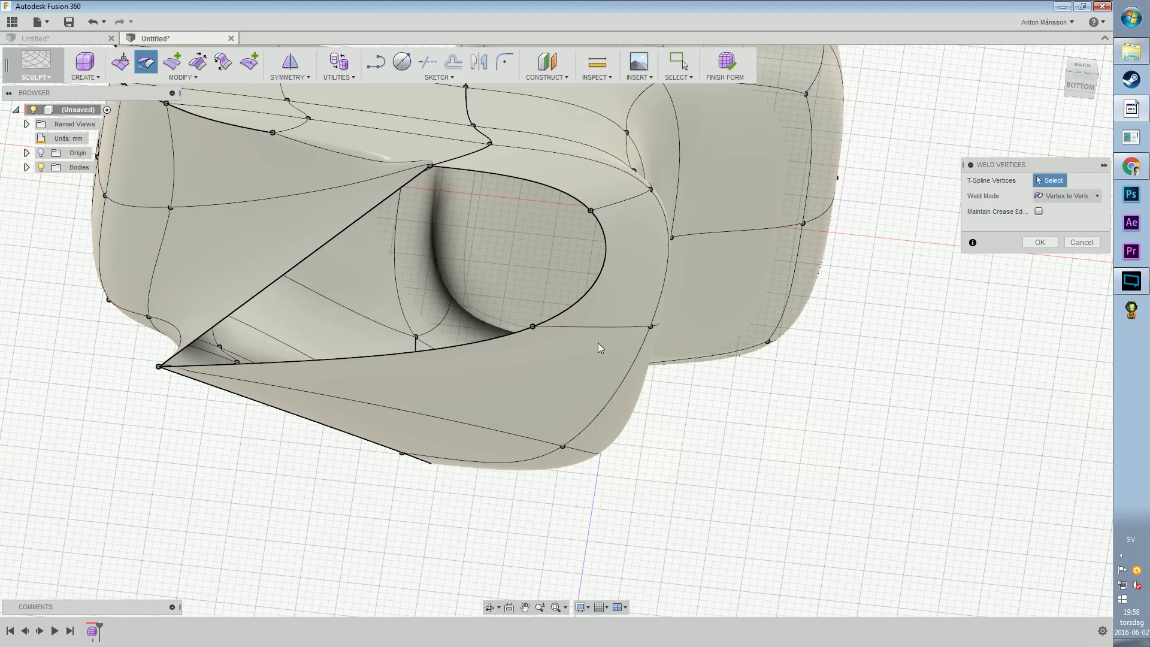
- Try to close the rest of the underside by welding rim vertices across the opening, and cancel the weld command
{"action": "left_click", "coordinate": [431, 167]}
{"action": "middle_click_drag", "start_coordinate": [585, 195], "coordinate": [584, 235], "text": "shift"}
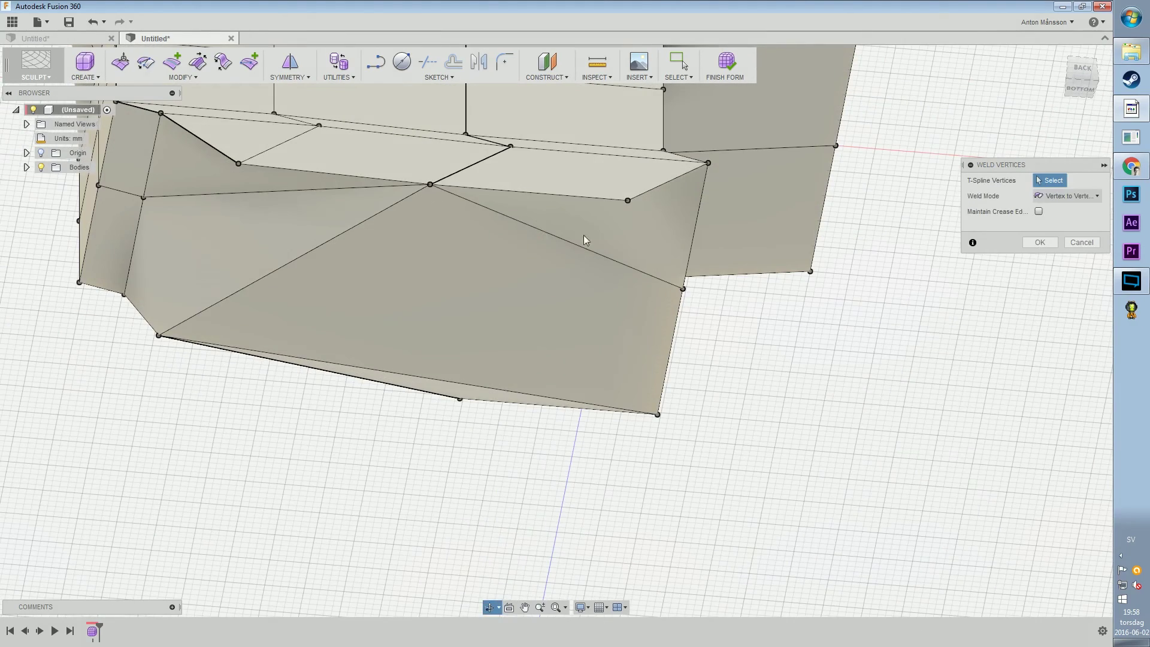
{"action": "left_click", "coordinate": [430, 184]}
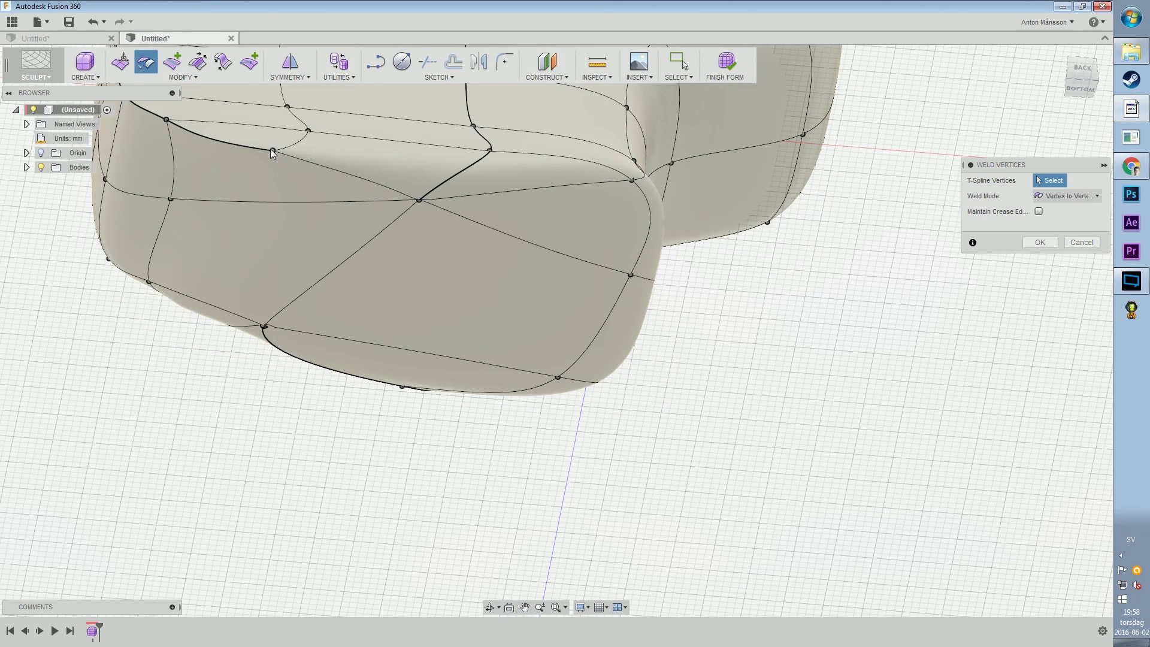
{"action": "left_click", "coordinate": [432, 196]}
{"action": "middle_click_drag", "start_coordinate": [439, 190], "coordinate": [430, 260], "text": "shift"}
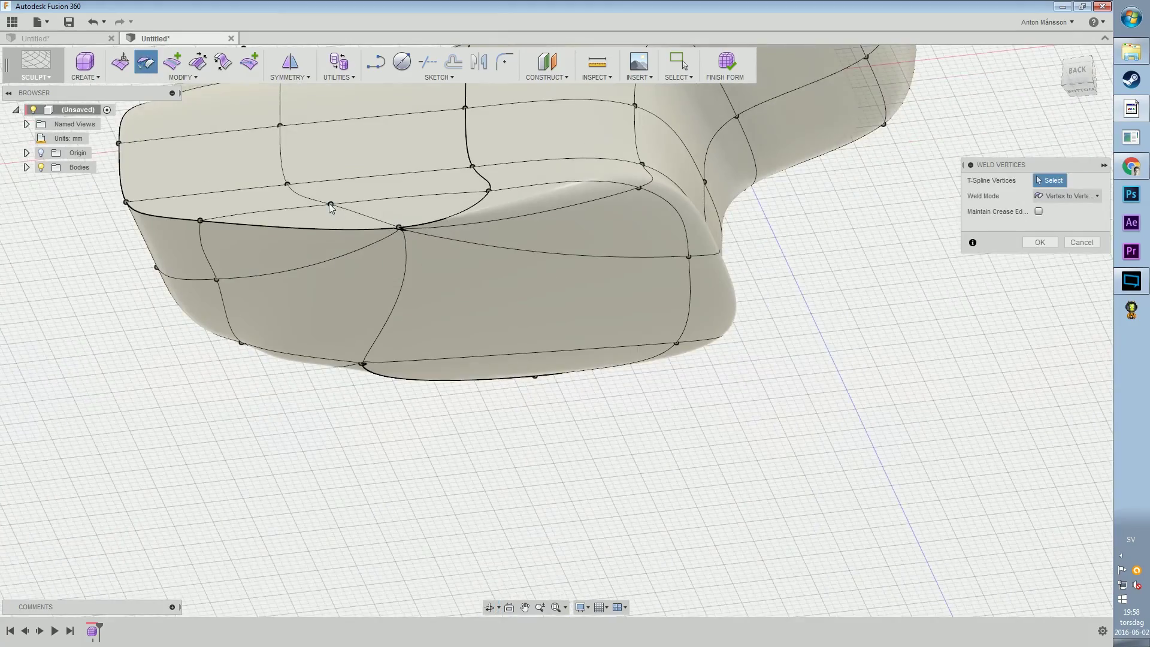
{"action": "mouse_move", "coordinate": [331, 207]}
{"action": "middle_mouse_down", "text": "shift"}
{"action": "mouse_move", "coordinate": [541, 258]}
{"action": "mouse_move", "coordinate": [547, 372]}
{"action": "mouse_move", "coordinate": [578, 391]}
{"action": "mouse_move", "coordinate": [620, 381]}
{"action": "mouse_move", "coordinate": [620, 391]}
{"action": "middle_mouse_up", "text": "shift"}
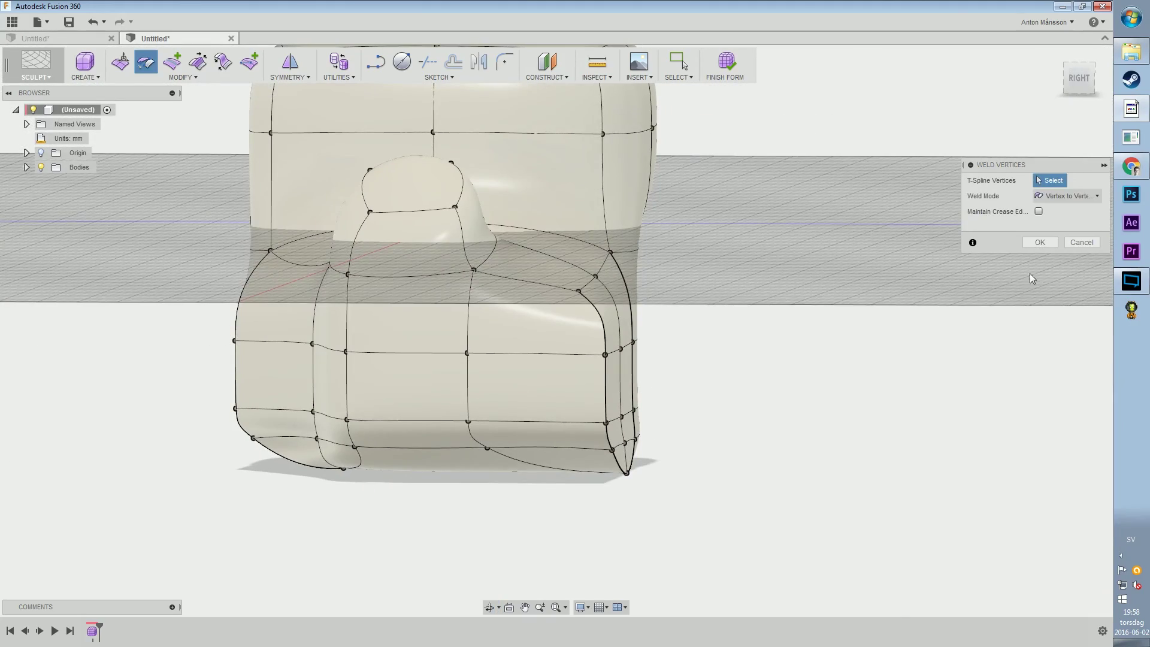
{"action": "left_click", "coordinate": [1079, 240]}
- Try closing the whole underside opening at once with Fill Hole on its boundary loop in Reduced Star mode, and undo the fill
{"action": "middle_click_drag", "start_coordinate": [800, 349], "coordinate": [440, 251], "text": "shift"}
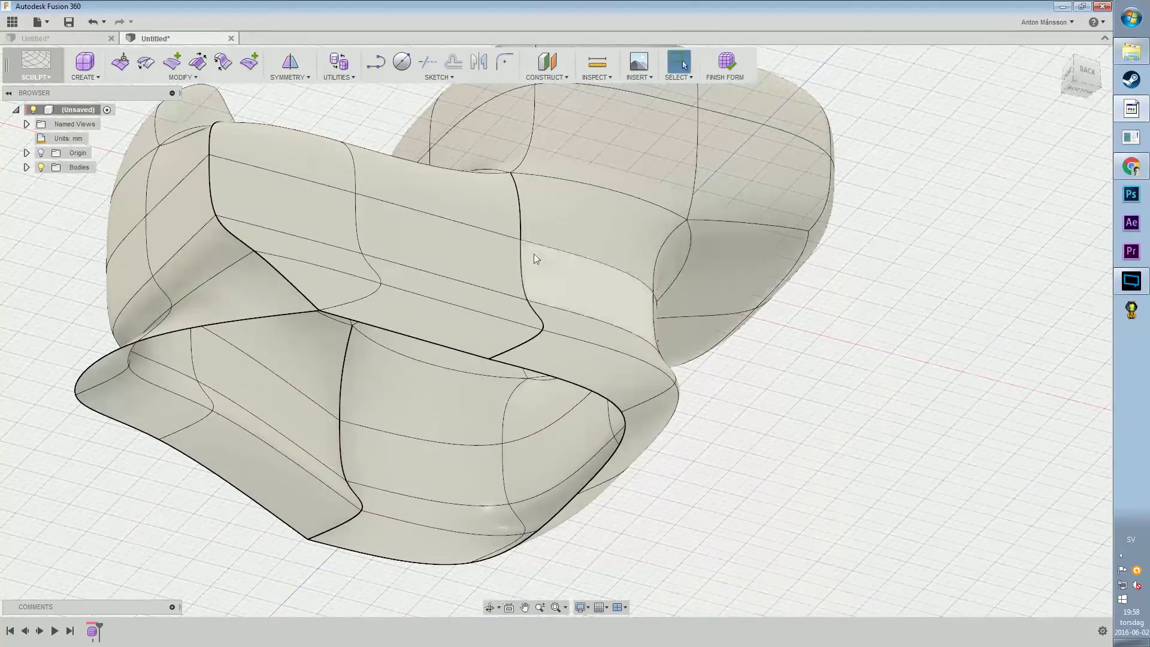
{"action": "middle_click_drag", "start_coordinate": [534, 254], "coordinate": [443, 216], "text": "shift"}
{"action": "left_click", "coordinate": [183, 77]}
{"action": "left_click", "coordinate": [405, 210]}
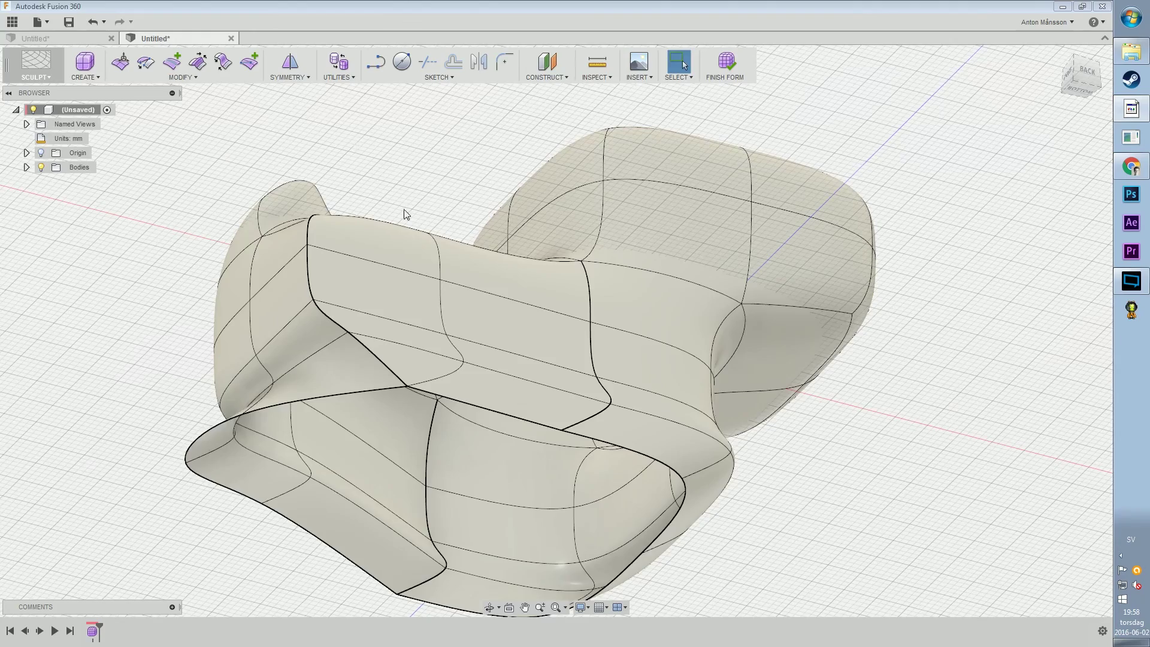
{"action": "middle_click_drag", "start_coordinate": [521, 329], "coordinate": [365, 269]}
{"action": "double_click", "coordinate": [345, 260]}
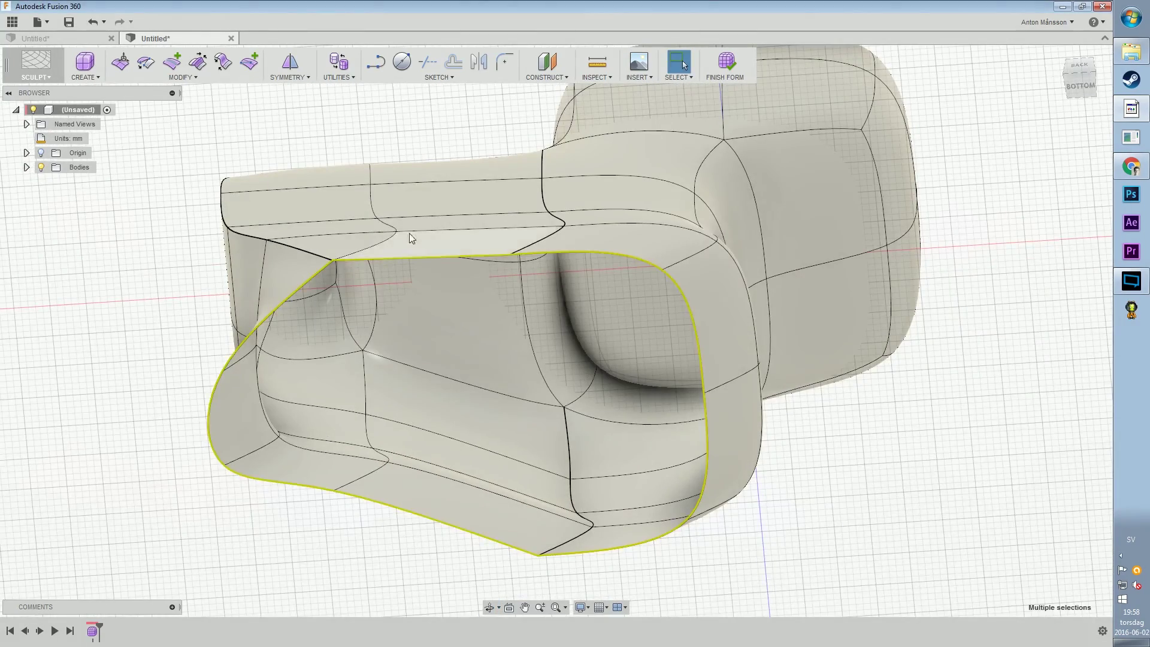
{"action": "middle_click_drag", "start_coordinate": [409, 233], "coordinate": [400, 333], "text": "shift"}
{"action": "mouse_move", "coordinate": [440, 365]}
{"action": "middle_mouse_down", "text": "shift"}
{"action": "mouse_move", "coordinate": [479, 292]}
{"action": "mouse_move", "coordinate": [439, 255]}
{"action": "middle_mouse_up", "text": "shift"}
{"action": "left_click", "coordinate": [204, 76]}
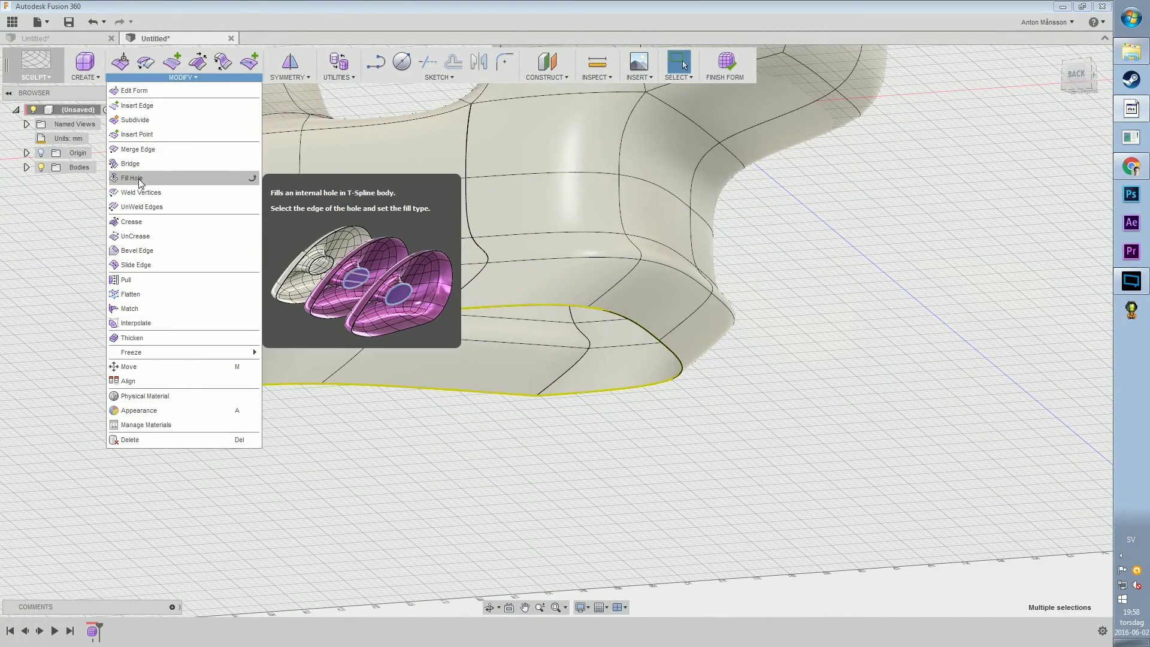
{"action": "left_click", "coordinate": [161, 178]}
{"action": "middle_click_drag", "start_coordinate": [459, 302], "coordinate": [473, 294], "text": "shift"}
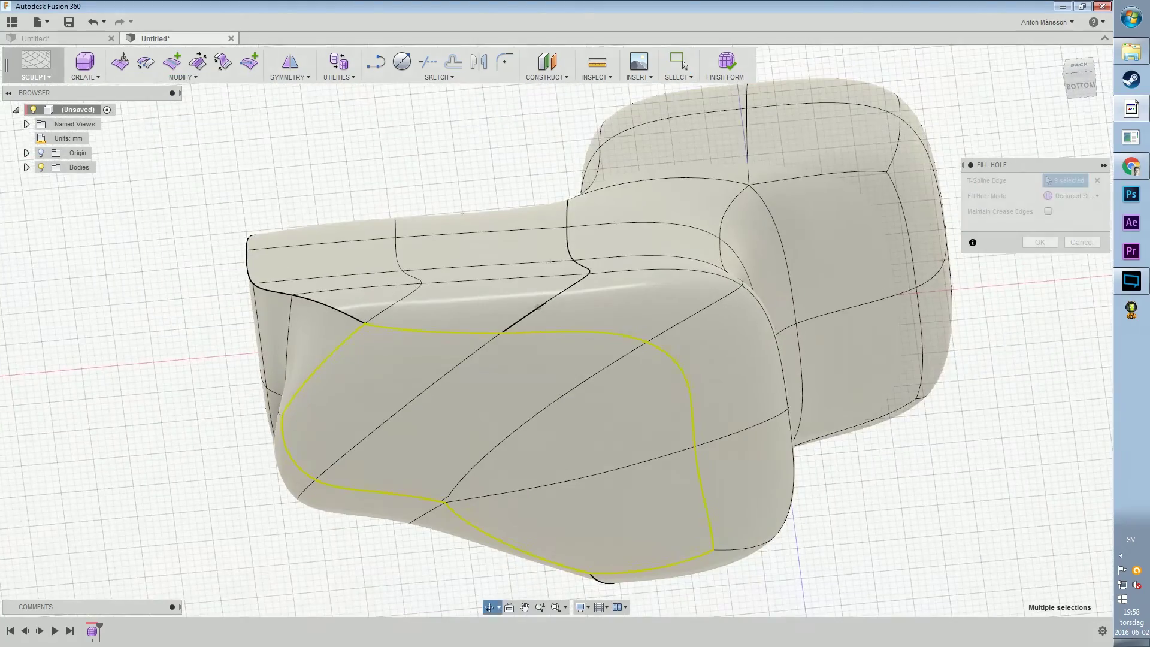
{"action": "left_click", "coordinate": [1045, 243]}
{"action": "middle_click_drag", "start_coordinate": [627, 260], "coordinate": [581, 294], "text": "shift"}
{"action": "middle_click_drag", "start_coordinate": [604, 333], "coordinate": [612, 301], "text": "shift"}
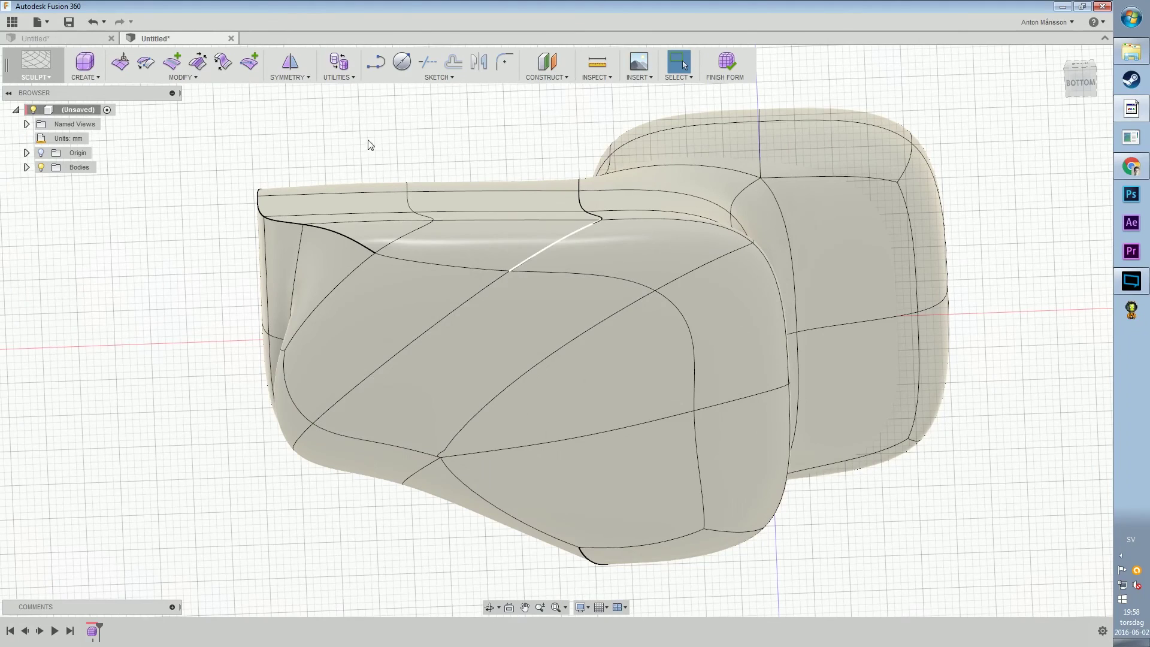
{"action": "key", "text": "ctrl+z"}
- Bridge the two opposite long edges of the underside opening with a single face
{"action": "middle_click_drag", "start_coordinate": [462, 239], "coordinate": [244, 121], "text": "shift"}
{"action": "left_click", "coordinate": [190, 78]}
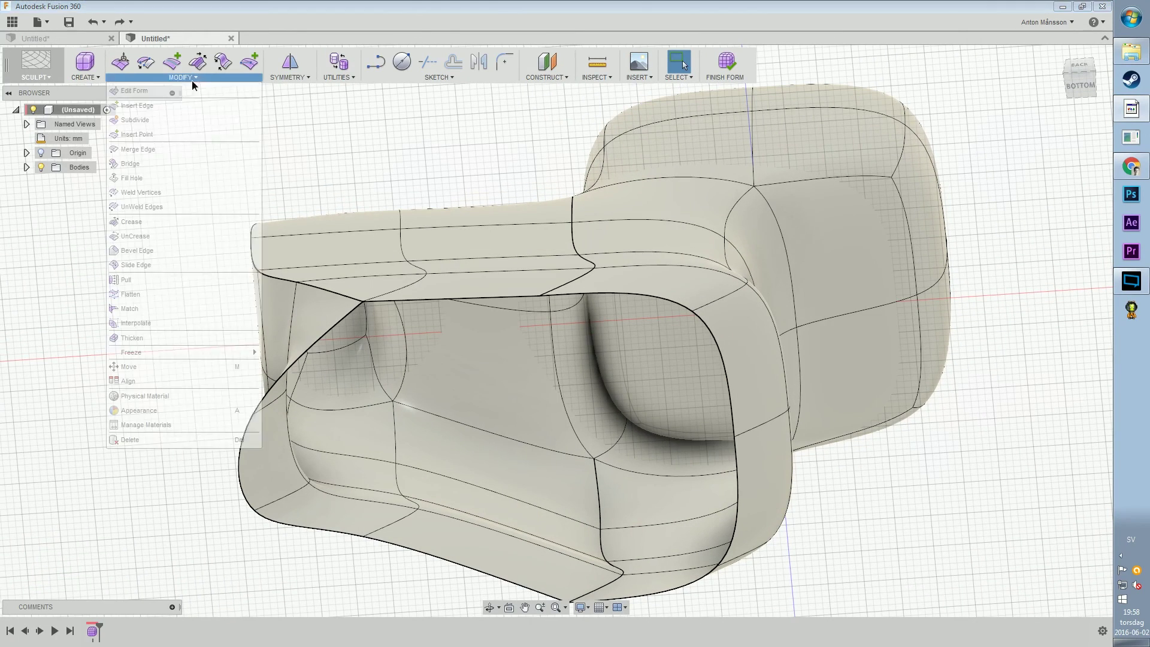
{"action": "left_click", "coordinate": [131, 165]}
{"action": "left_click", "coordinate": [433, 301]}
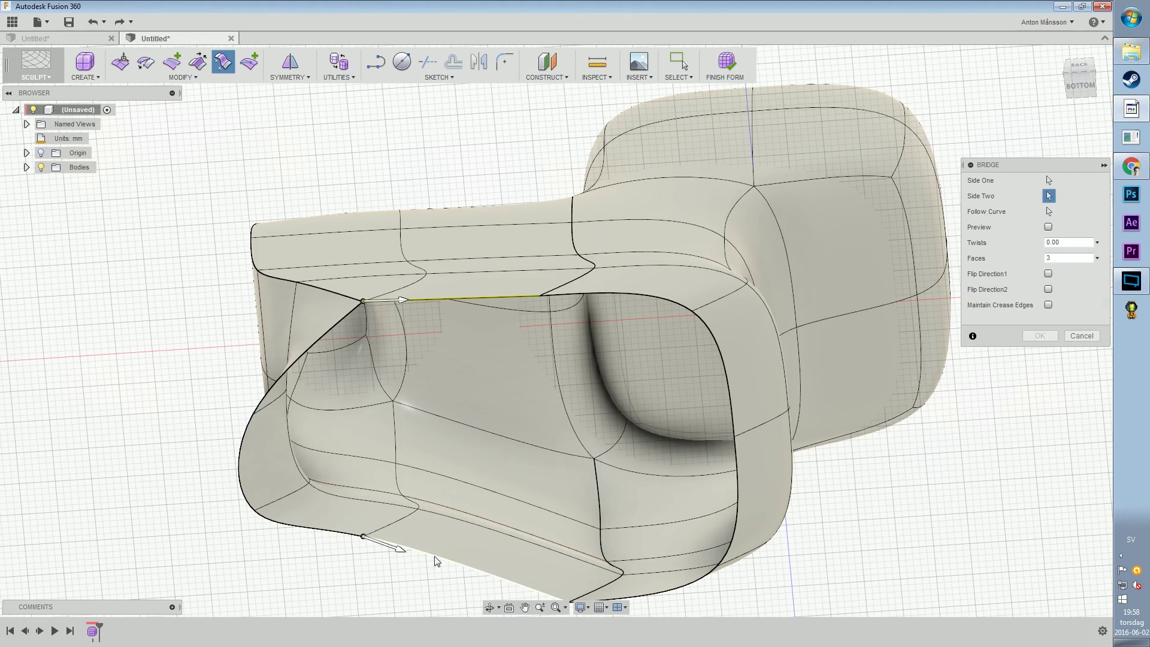
{"action": "middle_click_drag", "start_coordinate": [493, 462], "coordinate": [444, 367]}
{"action": "left_click", "coordinate": [1097, 258]}
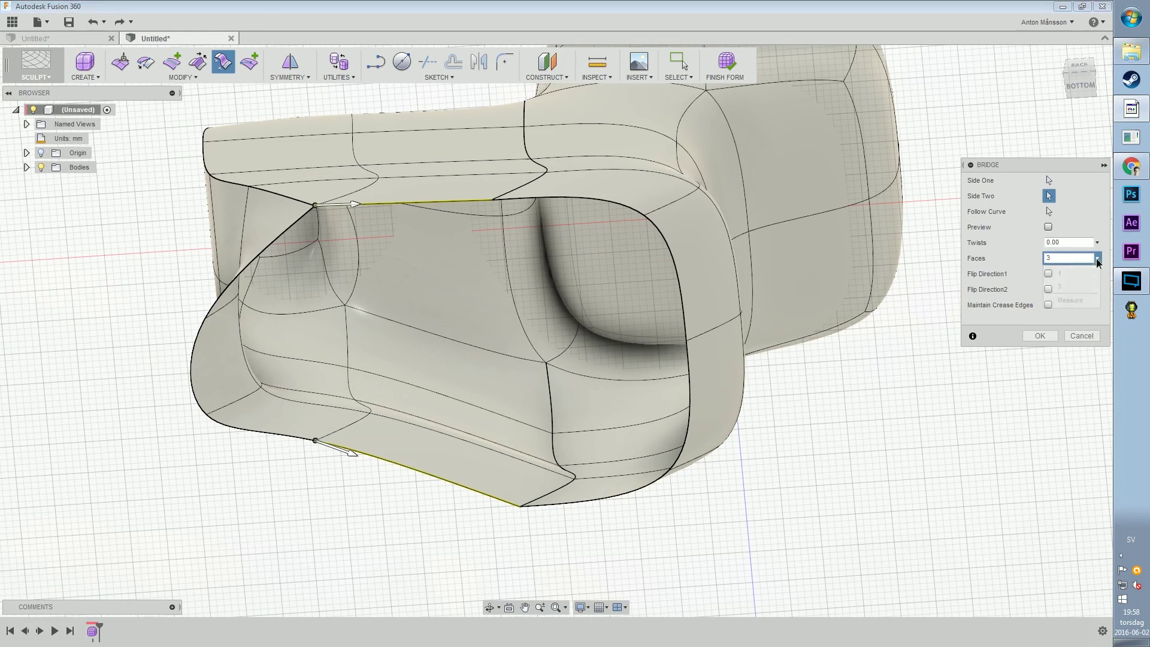
{"action": "left_click", "coordinate": [1041, 336]}
- Close the smaller gap beside the bridge on the underside with Fill Hole in Reduced Star mode
{"action": "middle_click_drag", "start_coordinate": [463, 308], "coordinate": [389, 296], "text": "shift"}
{"action": "double_click", "coordinate": [442, 372]}
{"action": "left_click", "coordinate": [183, 76]}
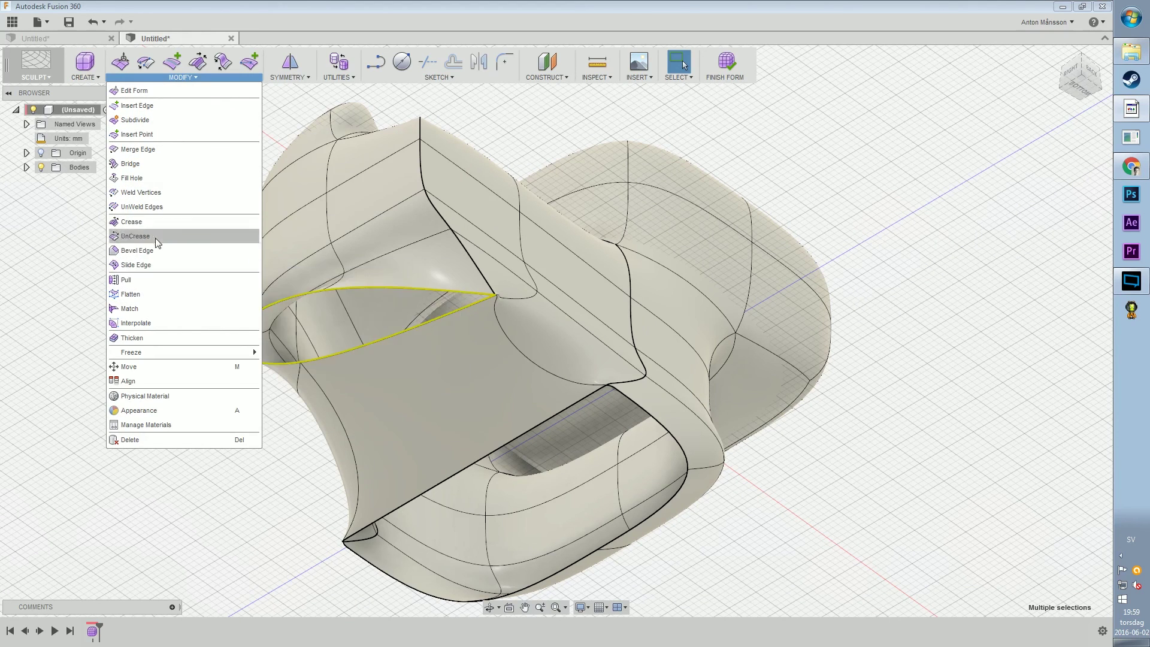
{"action": "left_click", "coordinate": [153, 180]}
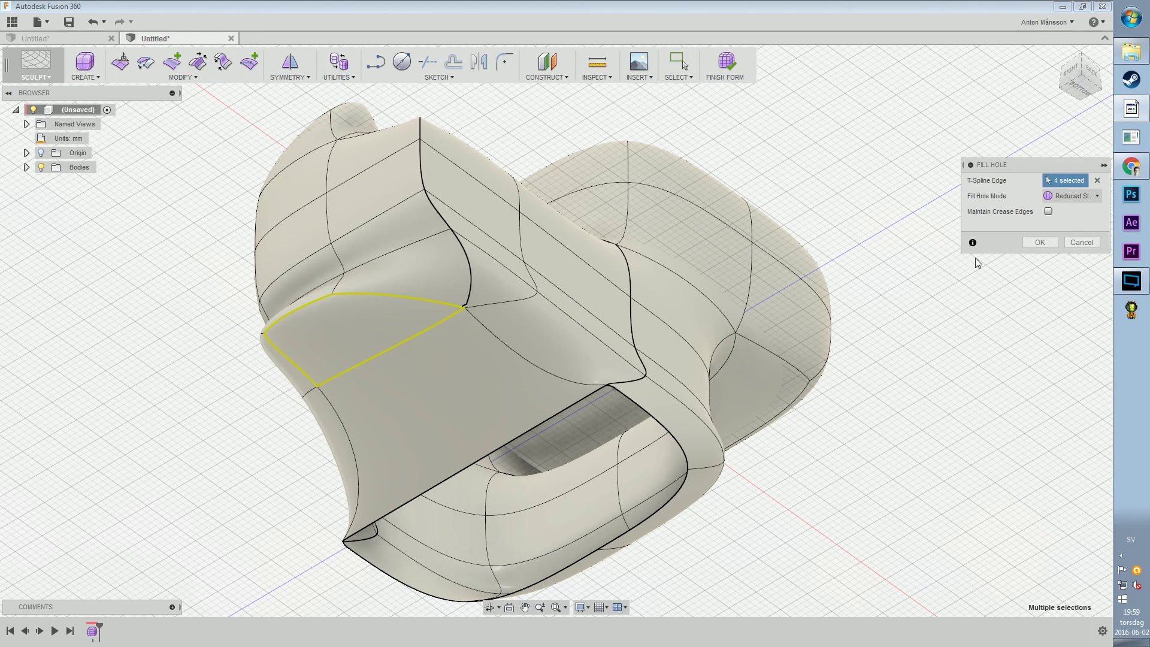
{"action": "left_click", "coordinate": [1039, 242]}
- Close the remaining larger gap on the other side of the bridge with Fill Hole in Reduced Star mode
{"action": "double_click", "coordinate": [633, 403]}
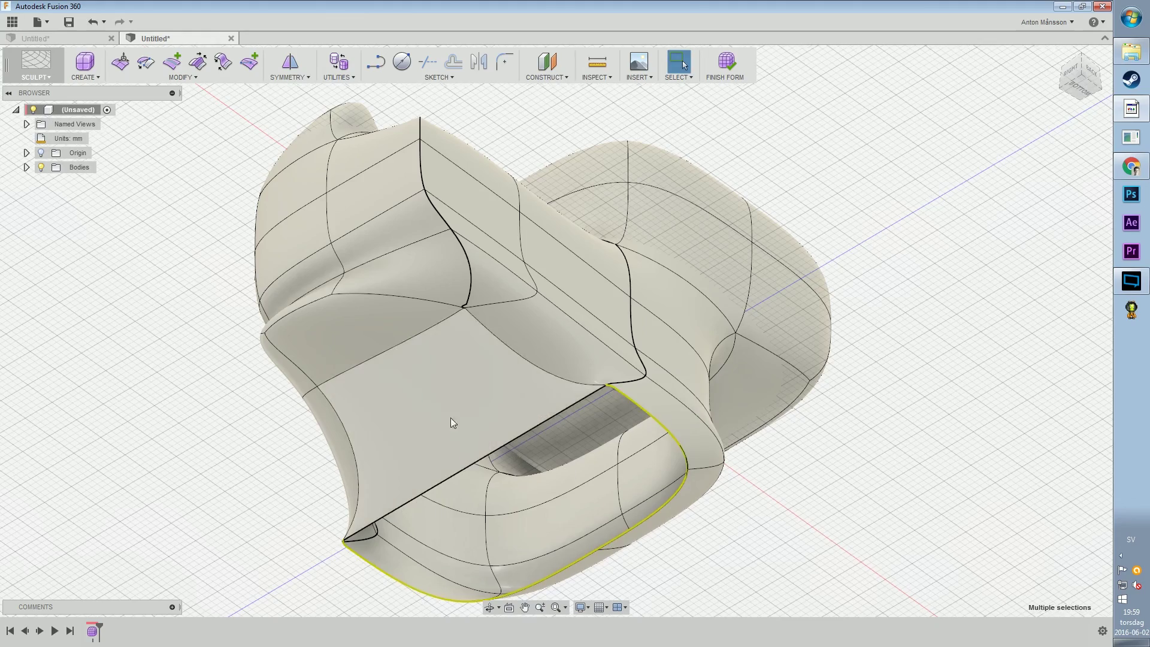
{"action": "middle_click_drag", "start_coordinate": [446, 416], "coordinate": [353, 332], "text": "shift"}
{"action": "right_click", "coordinate": [171, 152]}
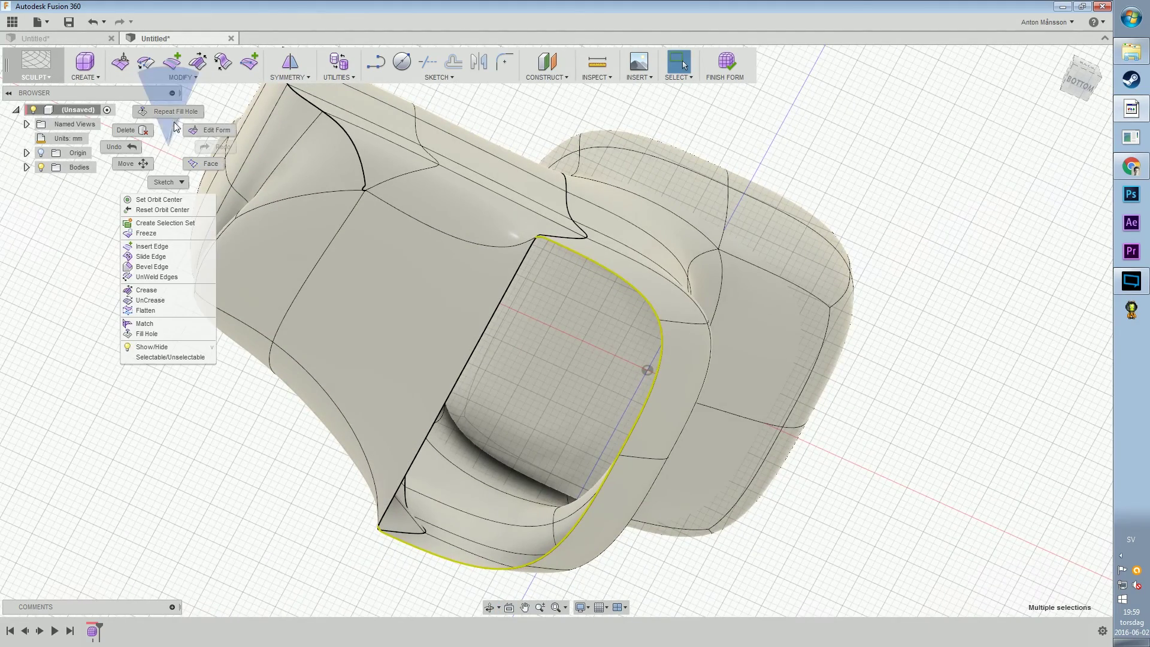
{"action": "left_click", "coordinate": [174, 121]}
{"action": "left_click", "coordinate": [642, 356]}
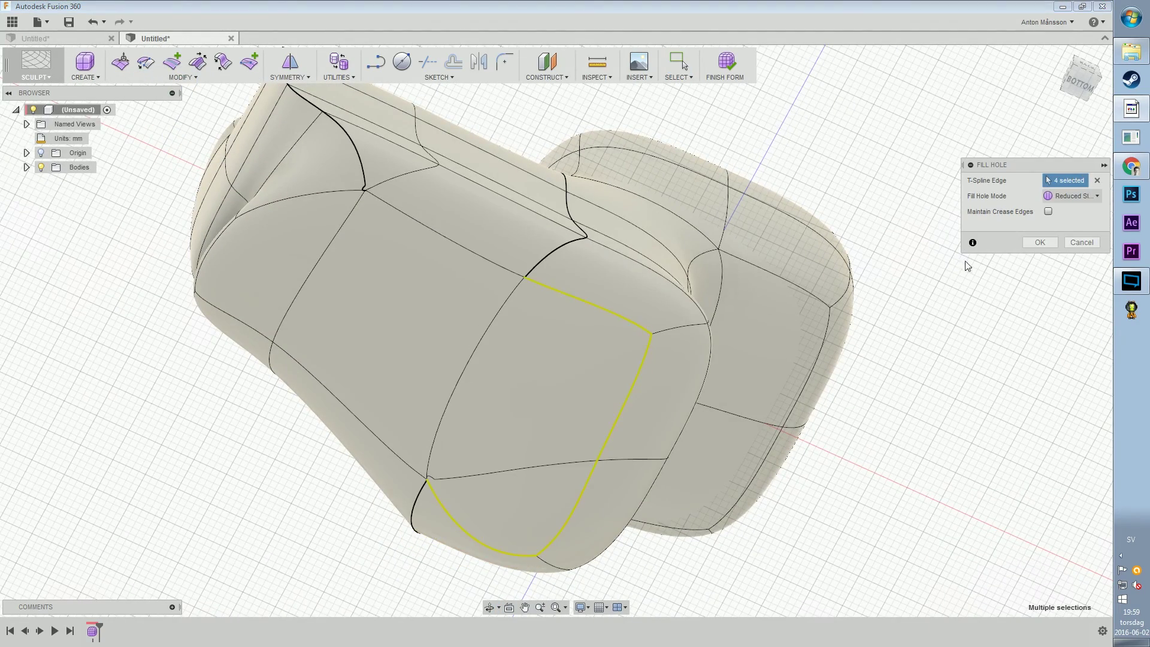
{"action": "left_click", "coordinate": [1048, 244]}
{"action": "middle_click_drag", "start_coordinate": [617, 269], "coordinate": [584, 299], "text": "shift"}
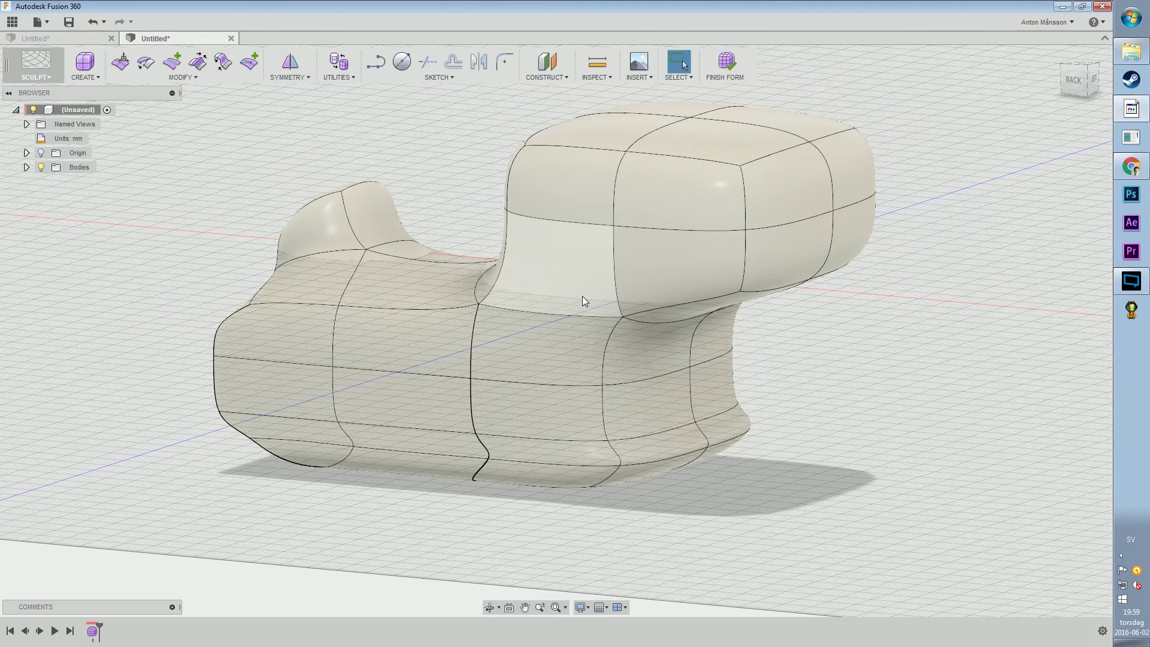
- Finish the form to convert it into a solid body, and inspect it from below and above
{"action": "left_click", "coordinate": [728, 62]}
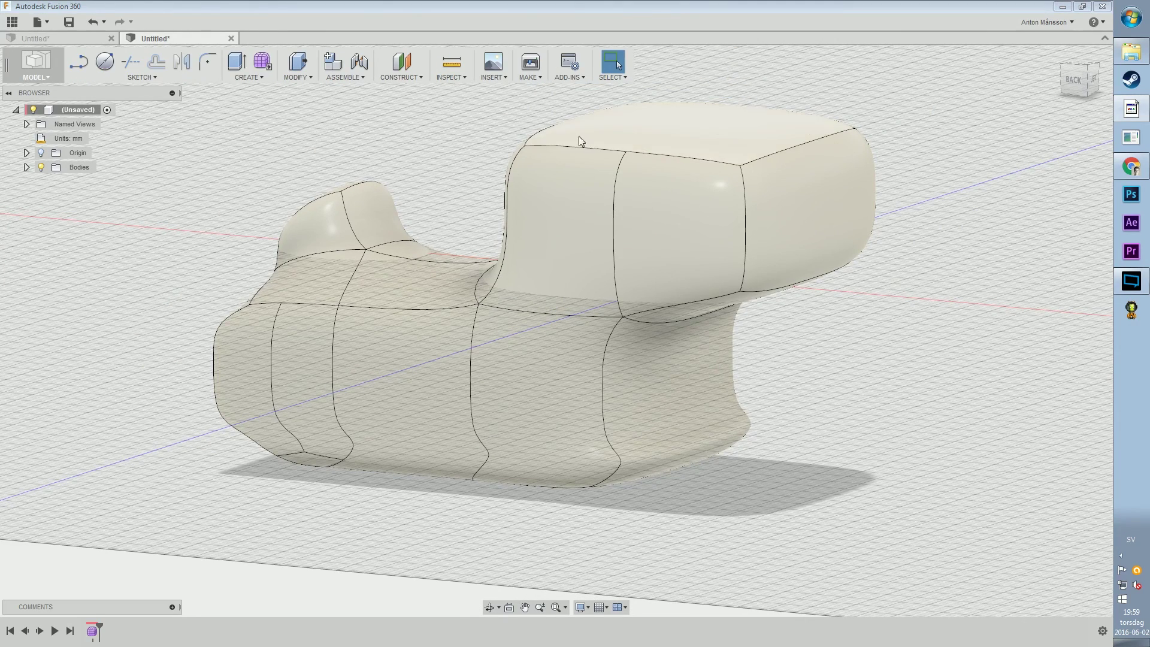
{"action": "middle_click_drag", "start_coordinate": [424, 353], "coordinate": [399, 407], "text": "shift"}
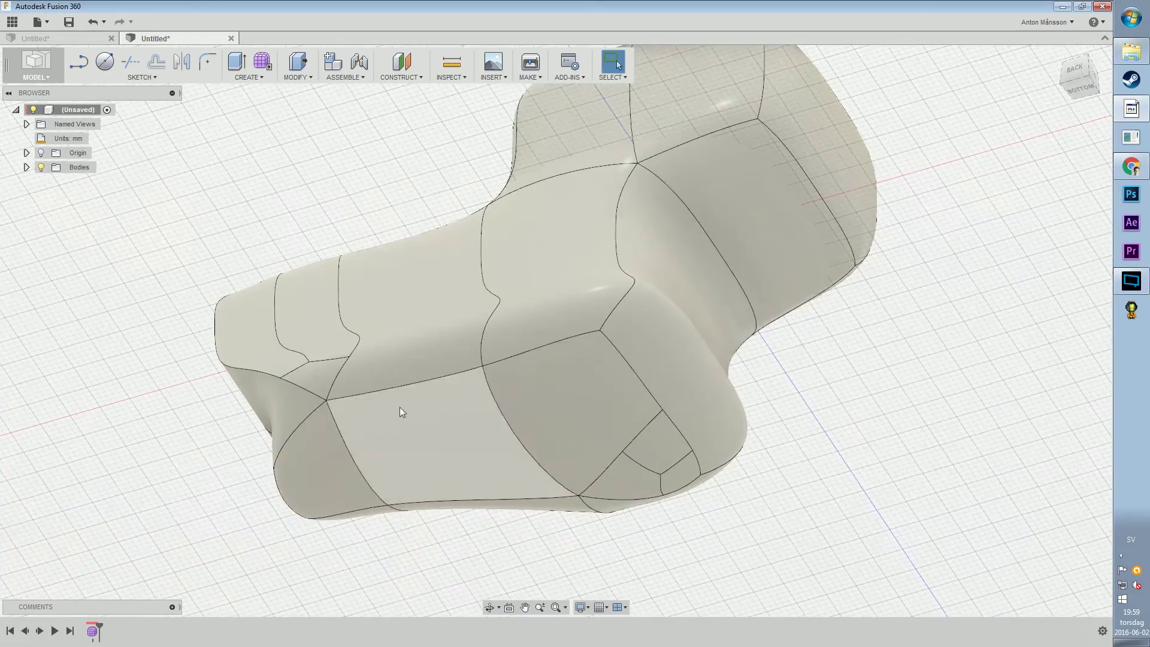
{"action": "middle_click_drag", "start_coordinate": [444, 341], "coordinate": [526, 418], "text": "shift"}
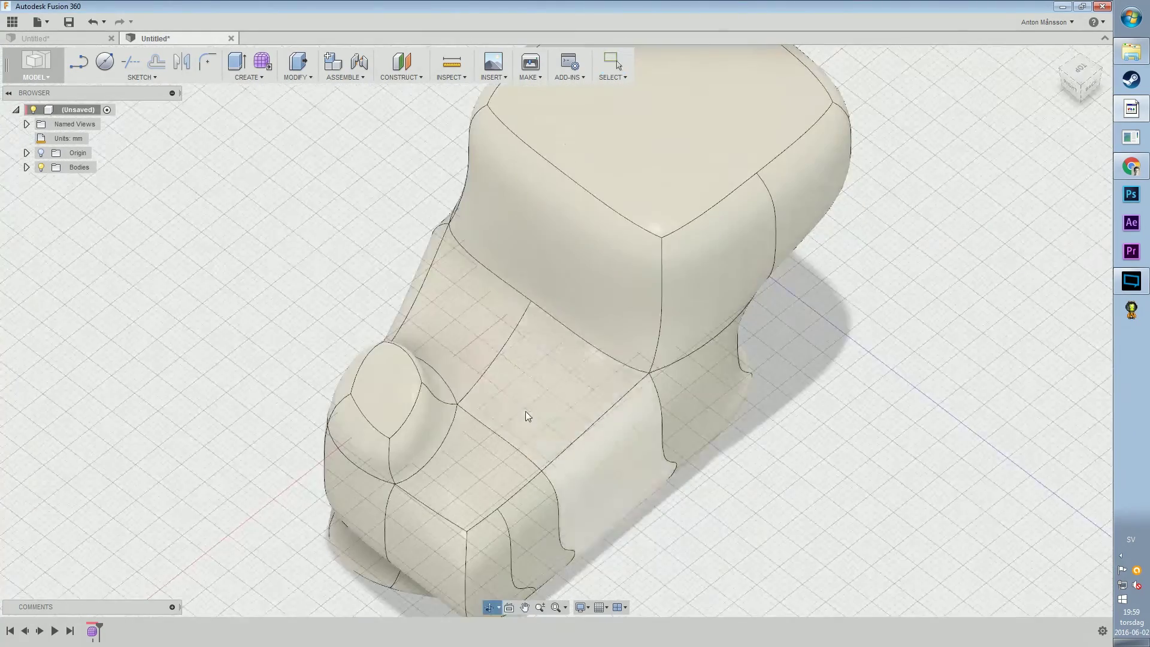
{"action": "middle_click_drag", "start_coordinate": [610, 302], "coordinate": [543, 264], "text": "shift"}
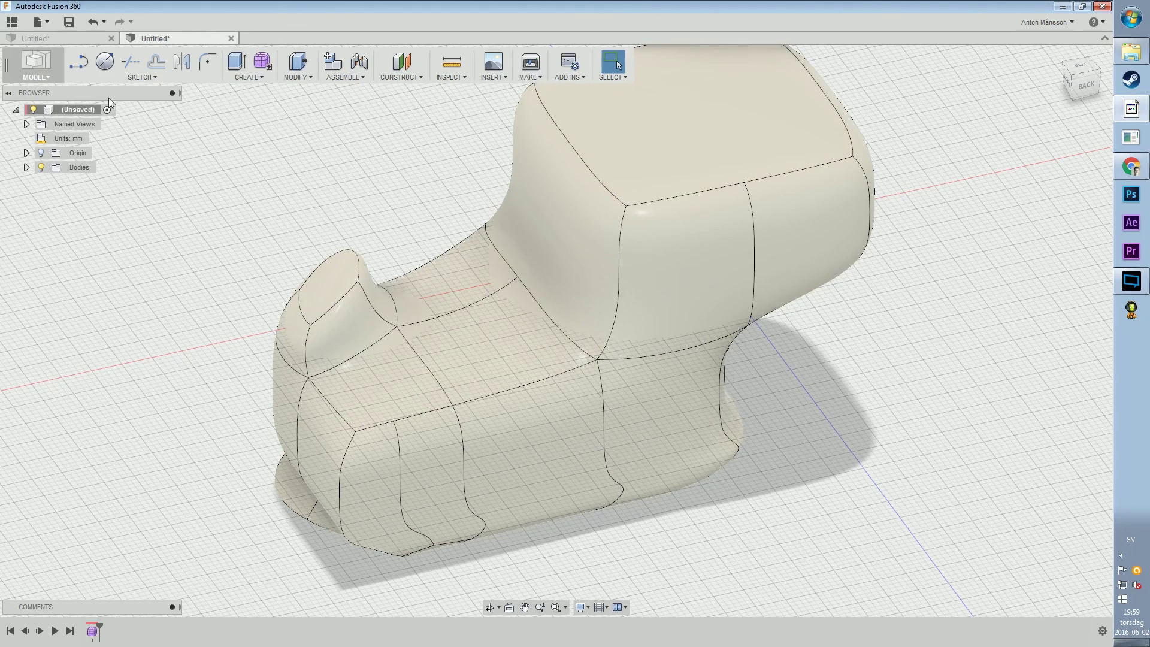
- Sketch a circle about 45 mm in diameter on the horizontal origin plane, off-centre over the tall block and overhanging its side
{"action": "left_click", "coordinate": [238, 77]}
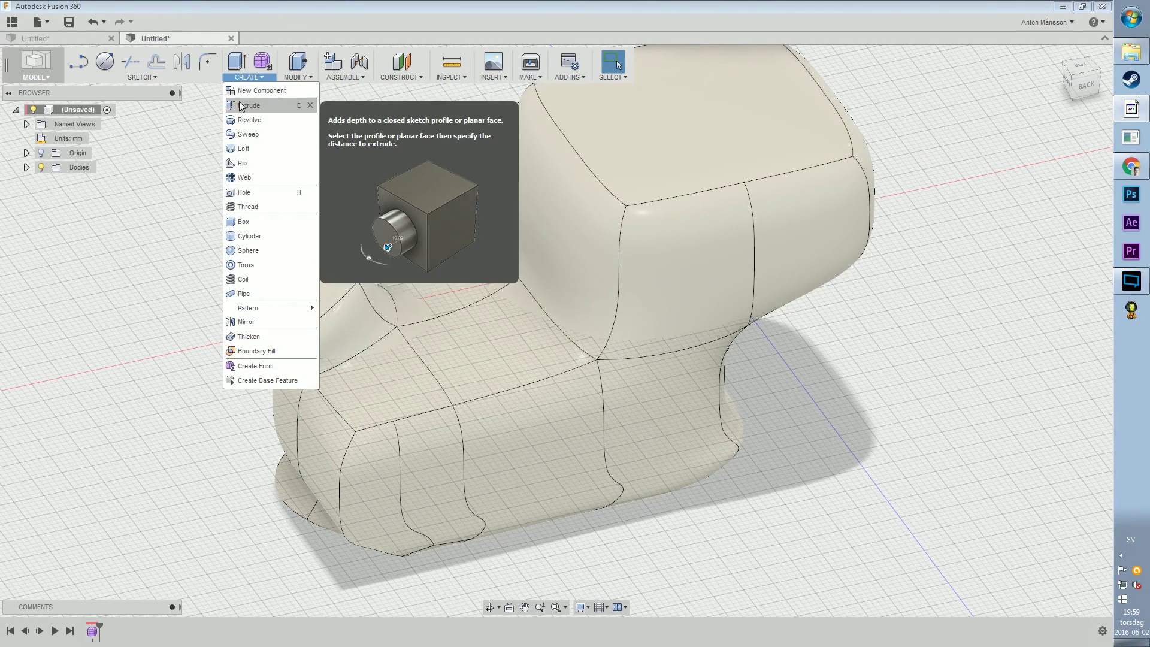
{"action": "left_click", "coordinate": [98, 64]}
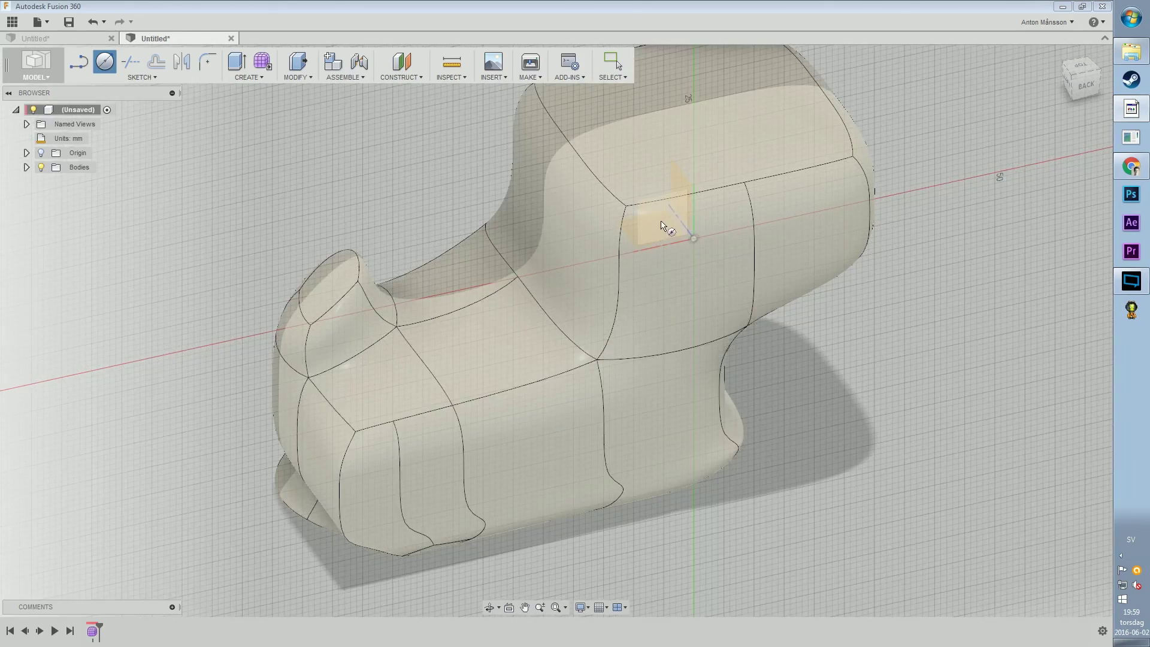
{"action": "key", "text": "Escape"}
{"action": "middle_click_drag", "start_coordinate": [451, 293], "coordinate": [574, 288], "text": "shift"}
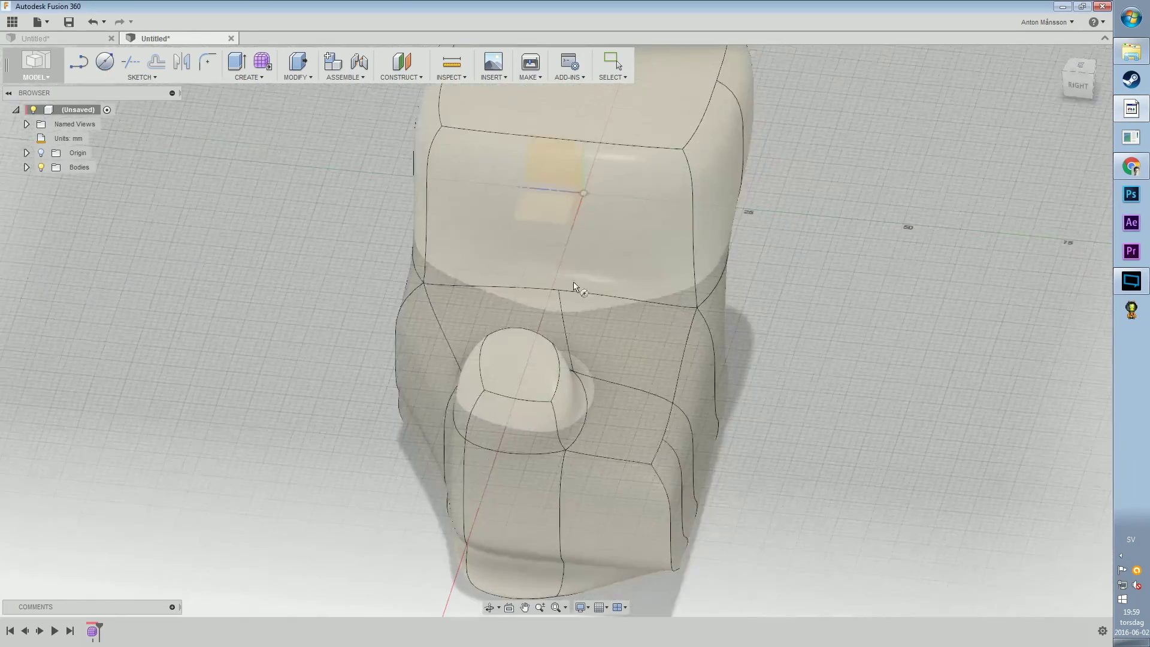
{"action": "left_click", "coordinate": [535, 217]}
{"action": "left_click", "coordinate": [486, 206]}
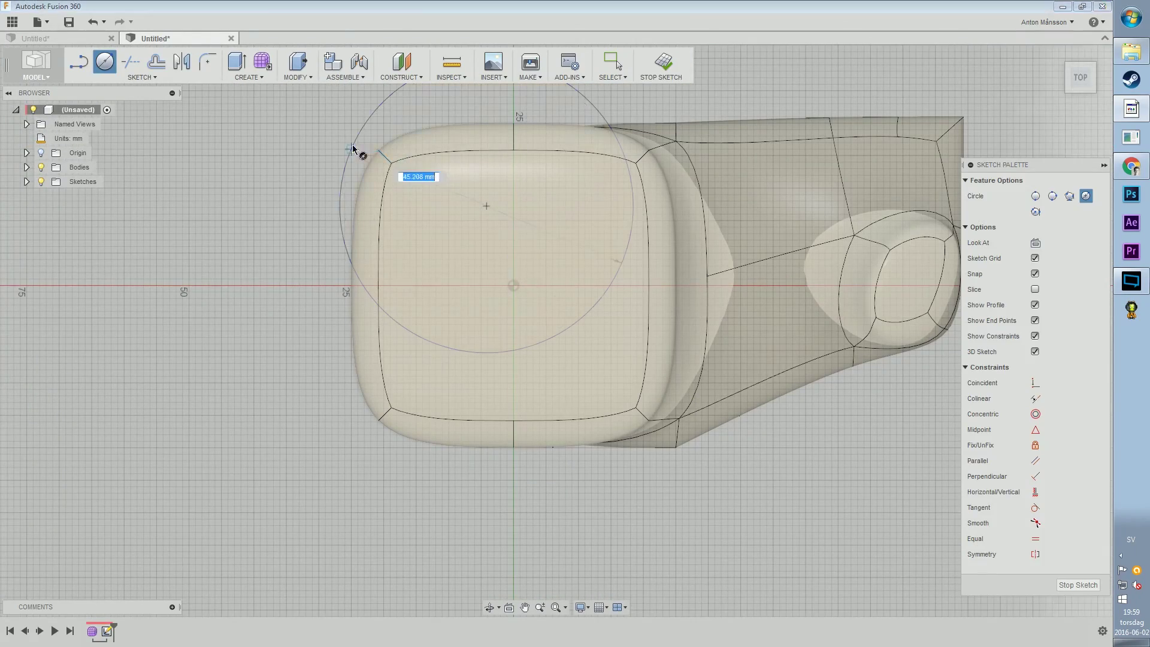
{"action": "left_click", "coordinate": [352, 149]}
- Press-pull the circle profile upward through the top of the tall block to cut a rounded recess into its side
{"action": "middle_click_drag", "start_coordinate": [439, 195], "coordinate": [460, 277]}
{"action": "right_click", "coordinate": [460, 277]}
{"action": "left_click", "coordinate": [497, 259]}
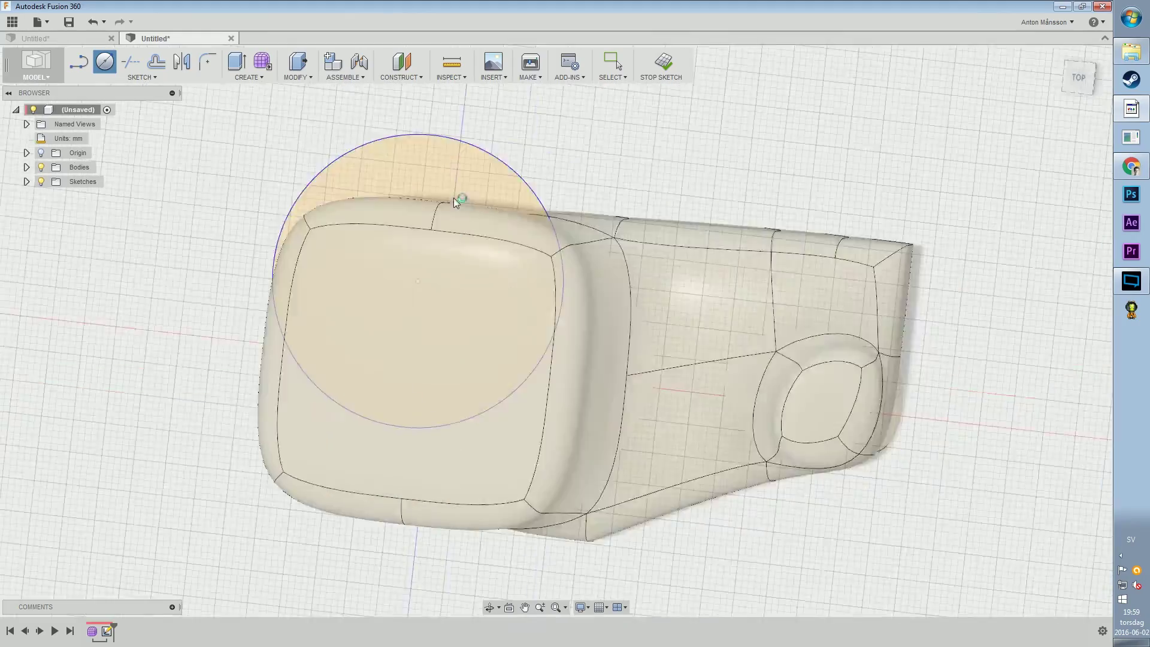
{"action": "middle_click_drag", "start_coordinate": [626, 360], "coordinate": [556, 333], "text": "shift"}
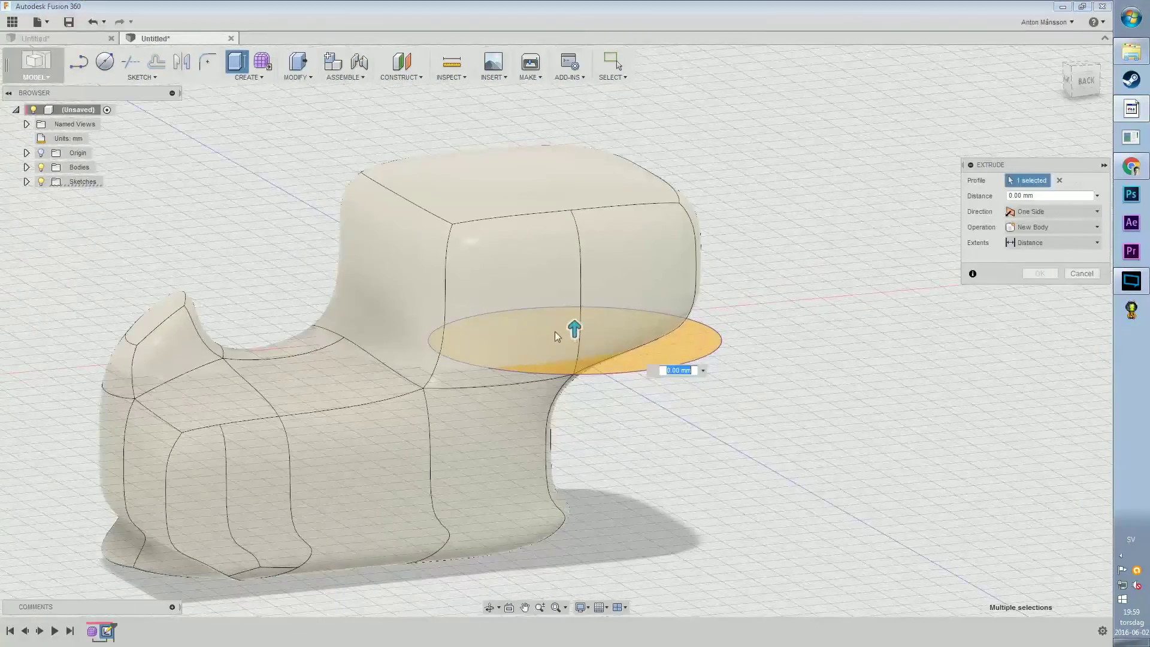
{"action": "left_click_drag", "start_coordinate": [572, 331], "coordinate": [573, 166]}
{"action": "middle_click_drag", "start_coordinate": [622, 287], "coordinate": [609, 397]}
{"action": "middle_click_drag", "start_coordinate": [609, 397], "coordinate": [545, 401], "text": "shift"}
{"action": "left_click", "coordinate": [1041, 305]}
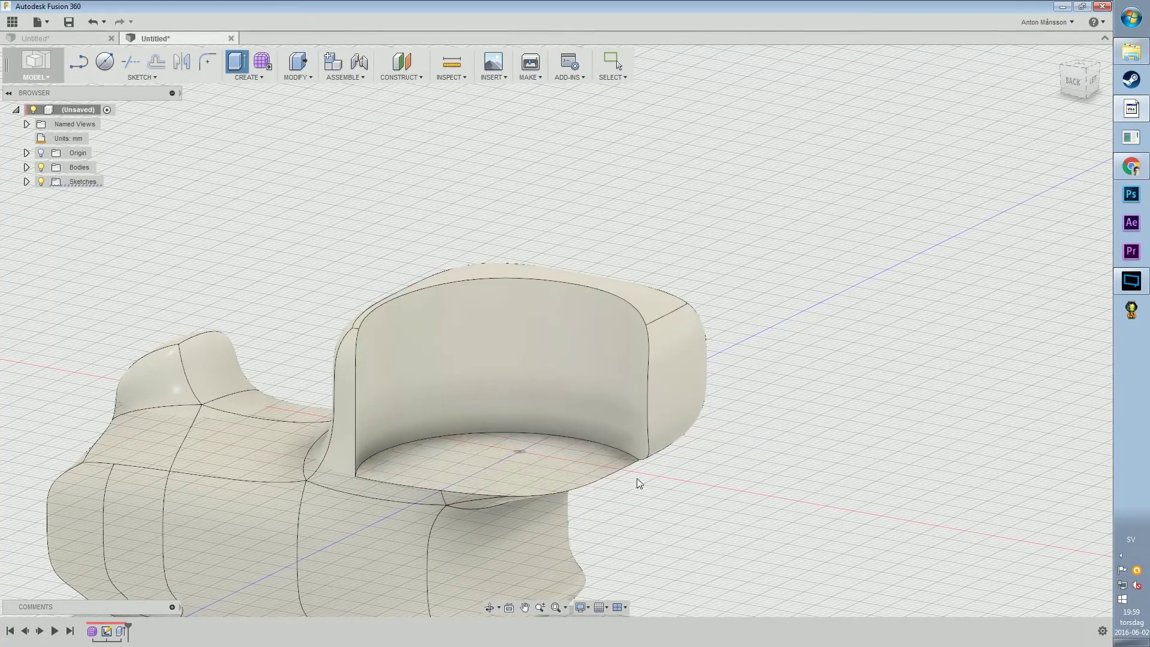
- Chamfer the curved bottom edge of the recess with an equal distance of 2 mm
{"action": "right_click", "coordinate": [593, 449]}
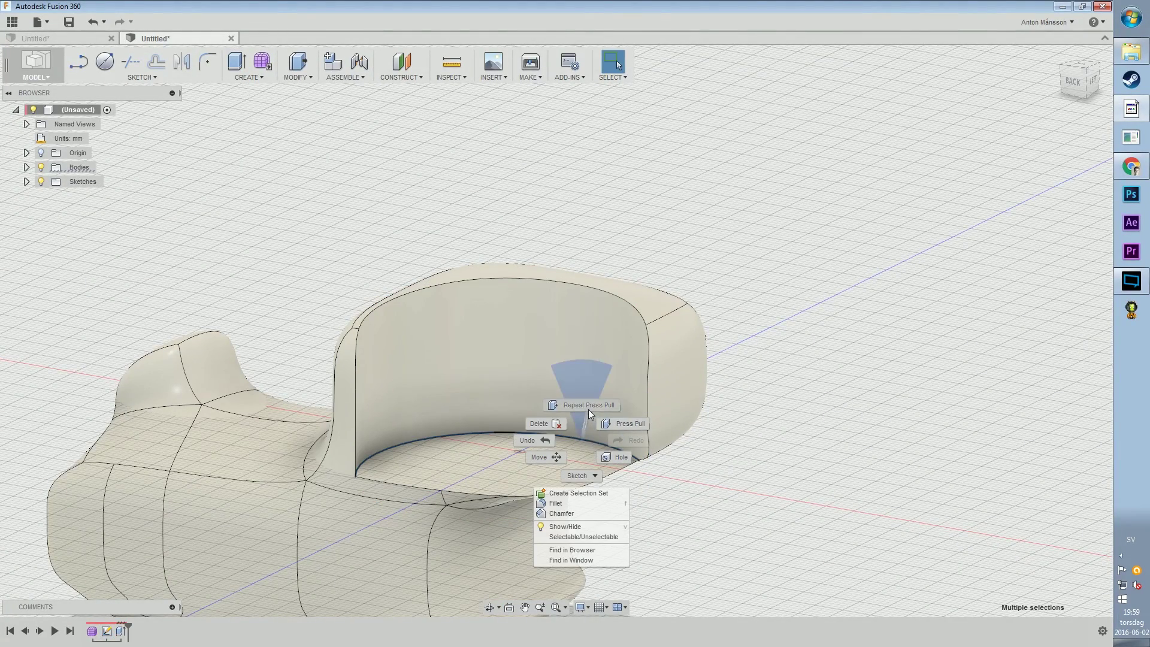
{"action": "left_click", "coordinate": [563, 514]}
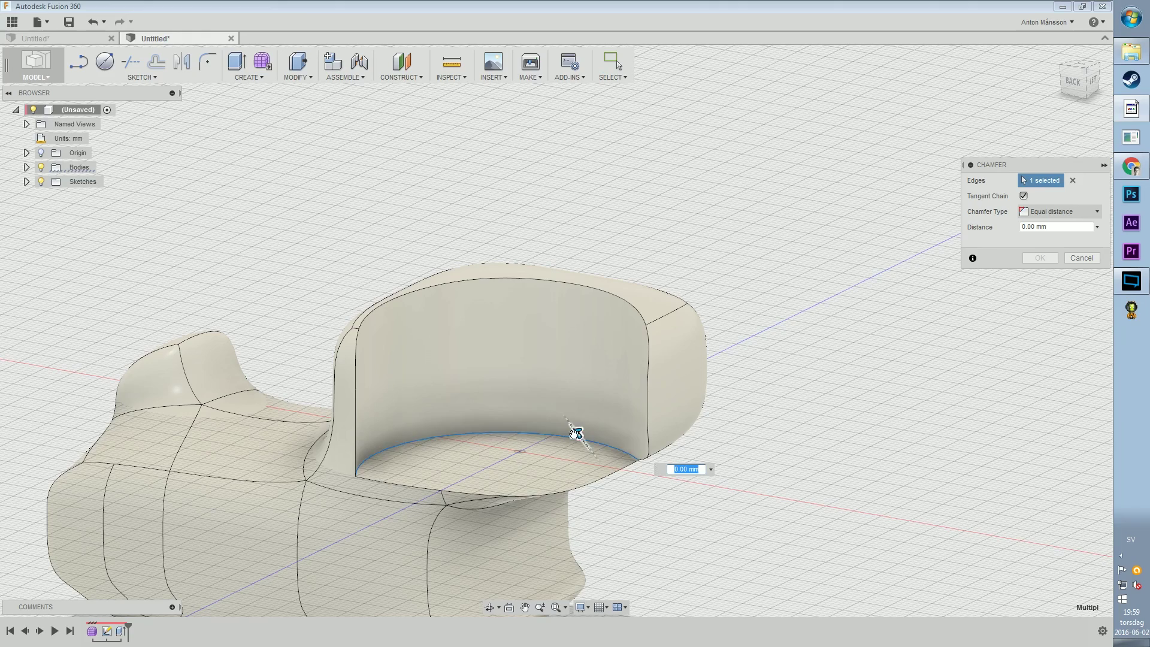
{"action": "type", "text": "2"}
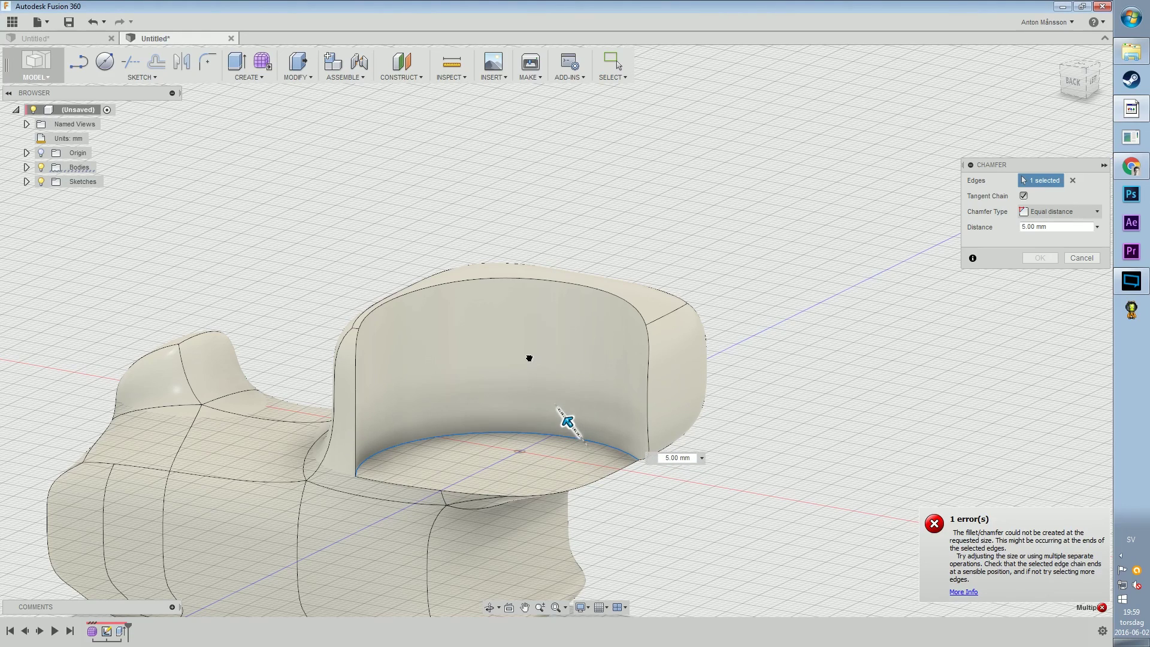
{"action": "left_click_drag", "start_coordinate": [581, 437], "coordinate": [590, 438]}
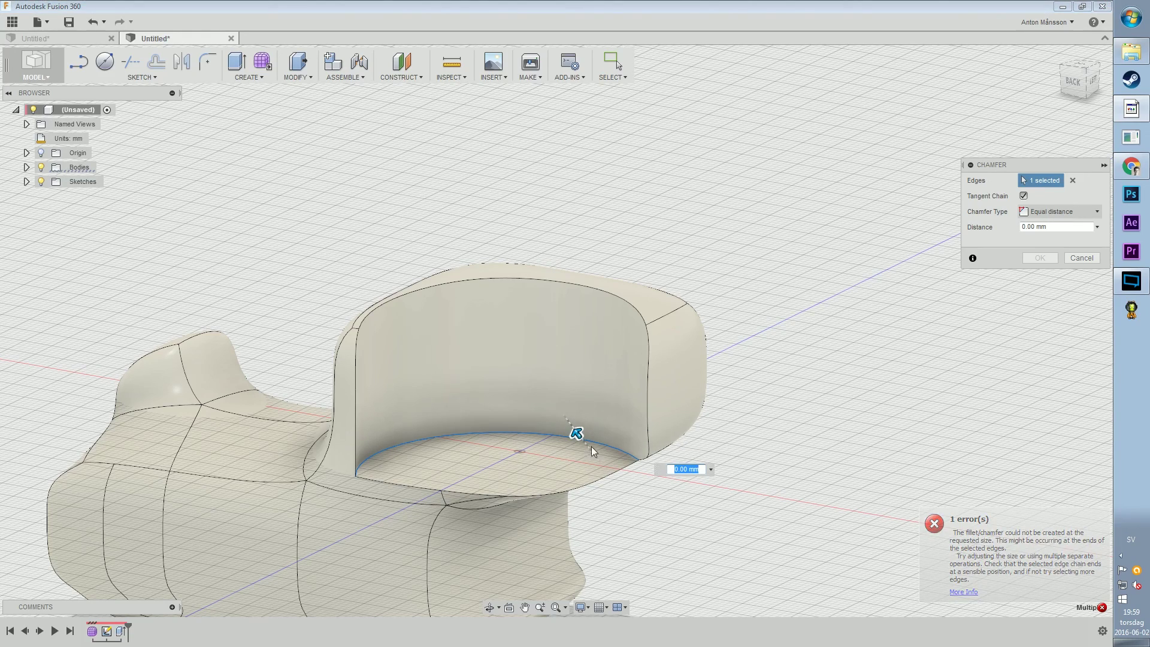
{"action": "middle_click_drag", "start_coordinate": [591, 451], "coordinate": [533, 363]}
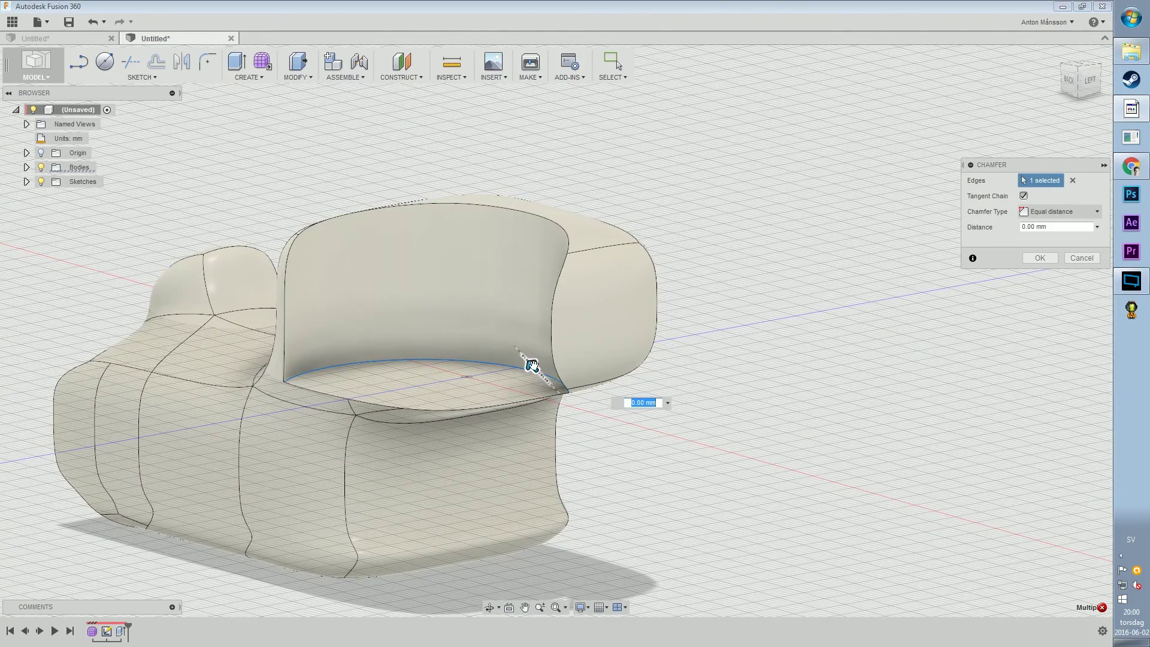
{"action": "type", "text": "2"}
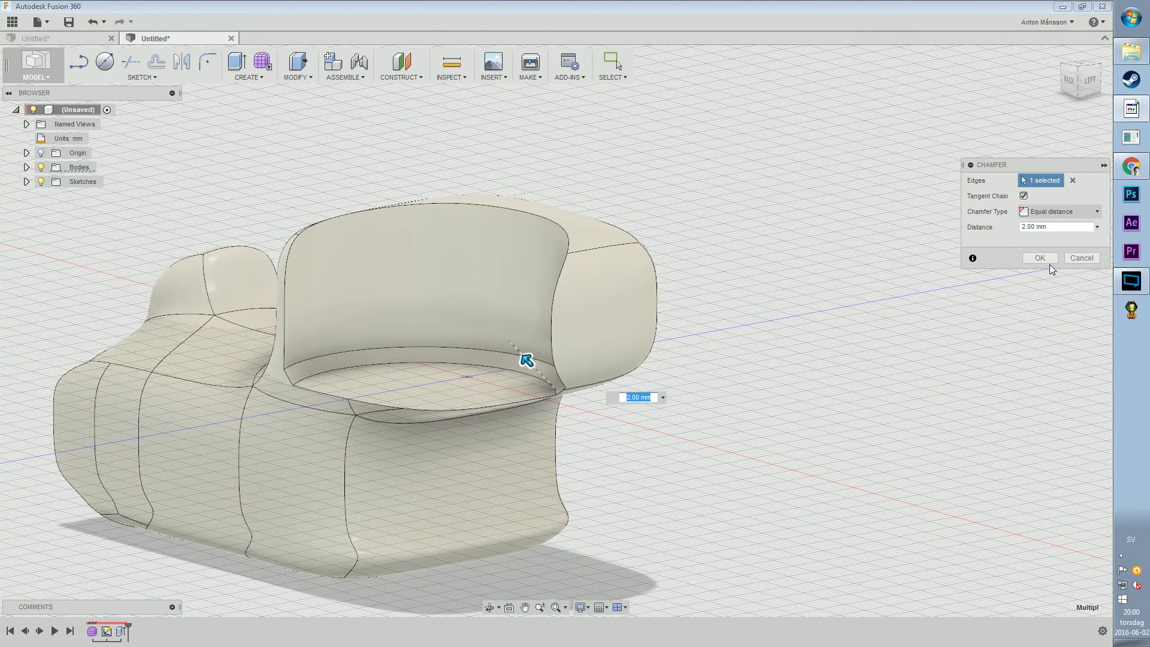
{"action": "left_click", "coordinate": [1045, 262]}
{"action": "scroll", "coordinate": [293, 281], "scroll_direction": "up", "scroll_amount": 4}
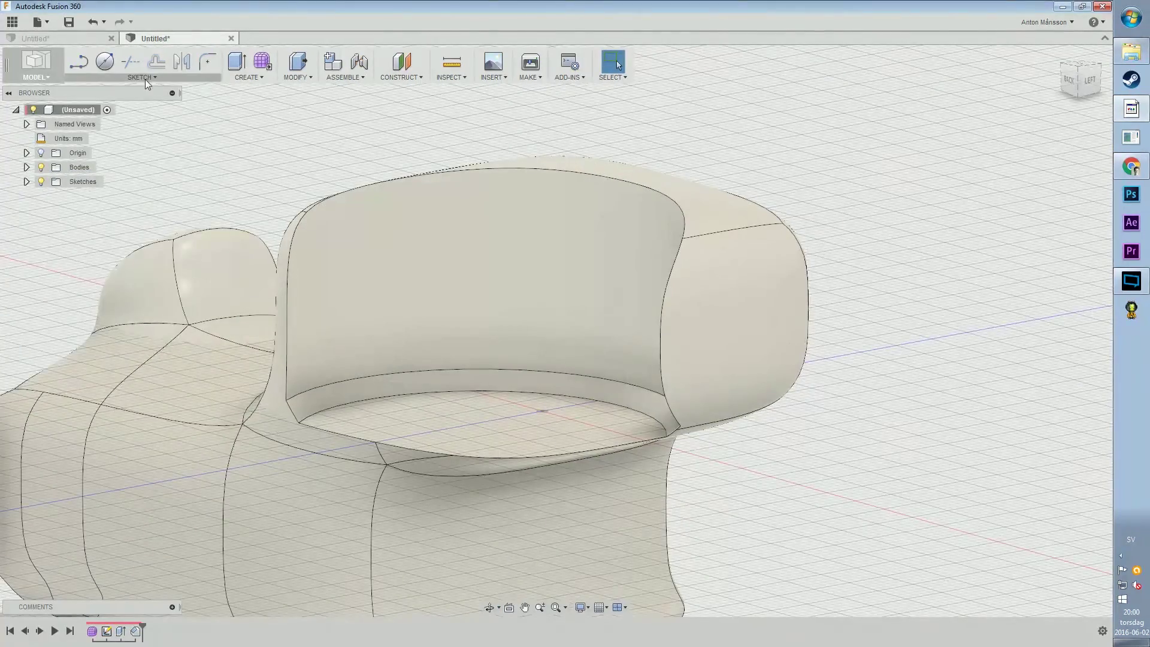
{"action": "left_click", "coordinate": [145, 79]}
{"action": "mouse_move", "coordinate": [256, 78]}
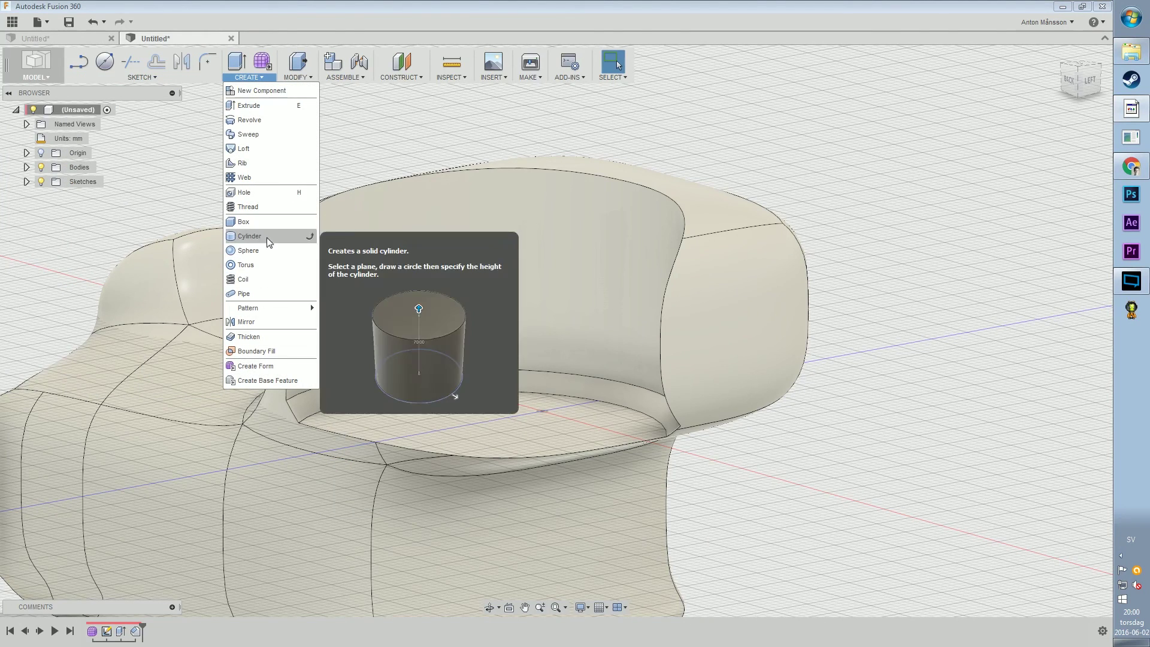
{"action": "mouse_move", "coordinate": [142, 77]}
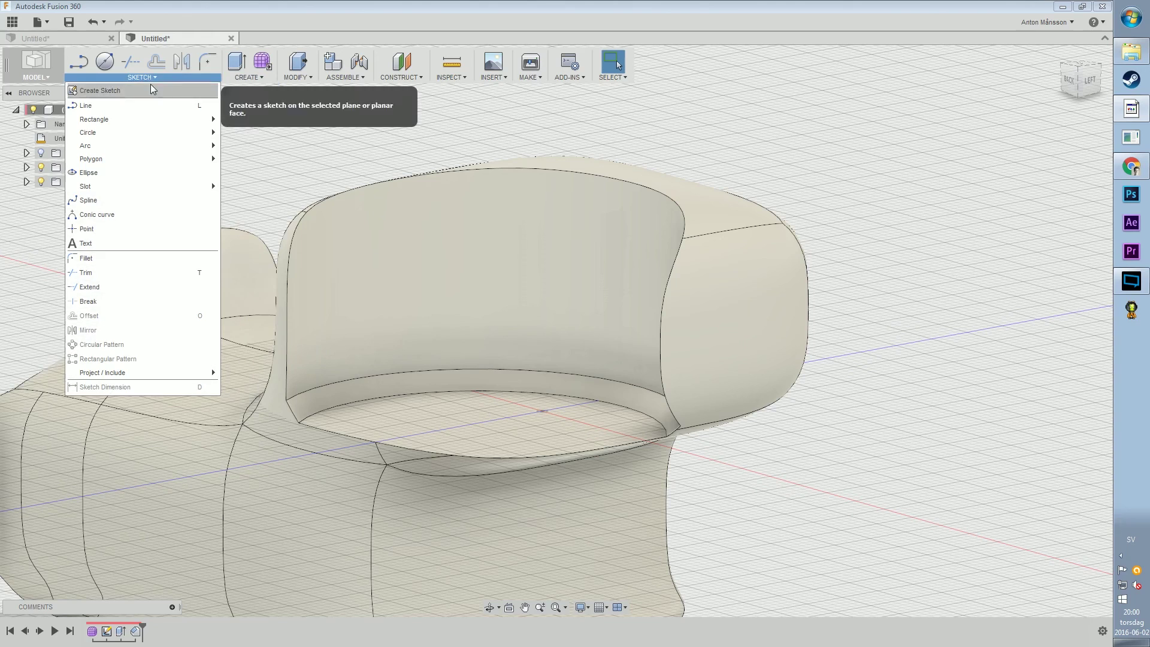
- Place a simple 8 mm diameter, 12 mm deep hole on the curved wall of the recess
{"action": "right_click", "coordinate": [284, 128]}
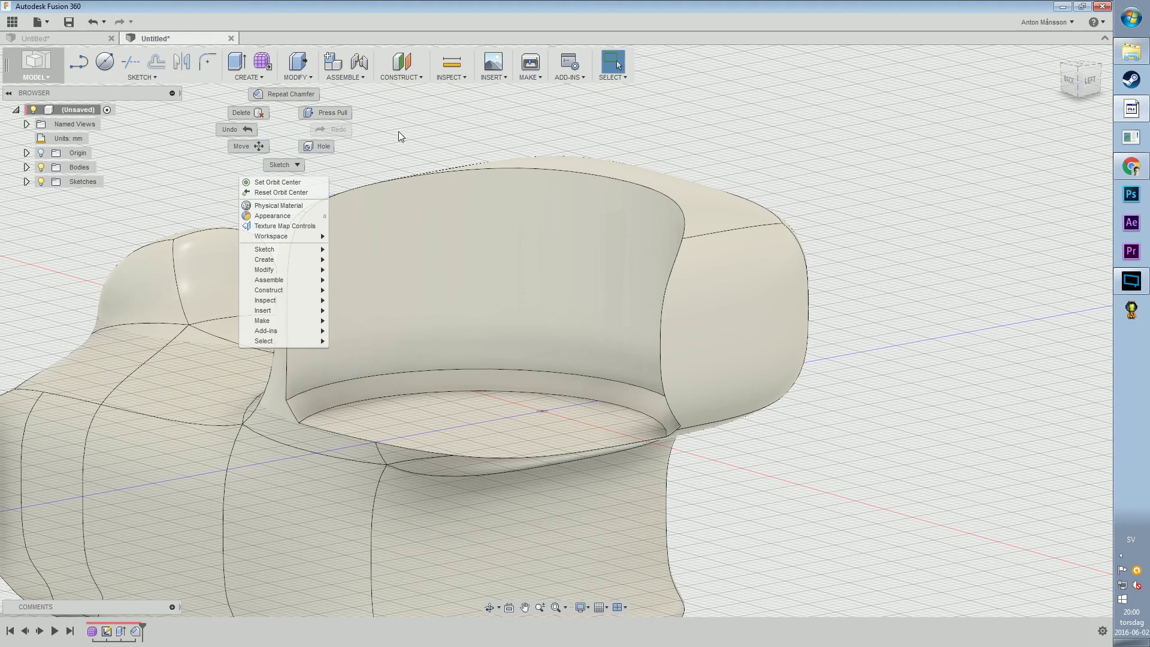
{"action": "left_click", "coordinate": [323, 146]}
{"action": "left_click", "coordinate": [494, 280]}
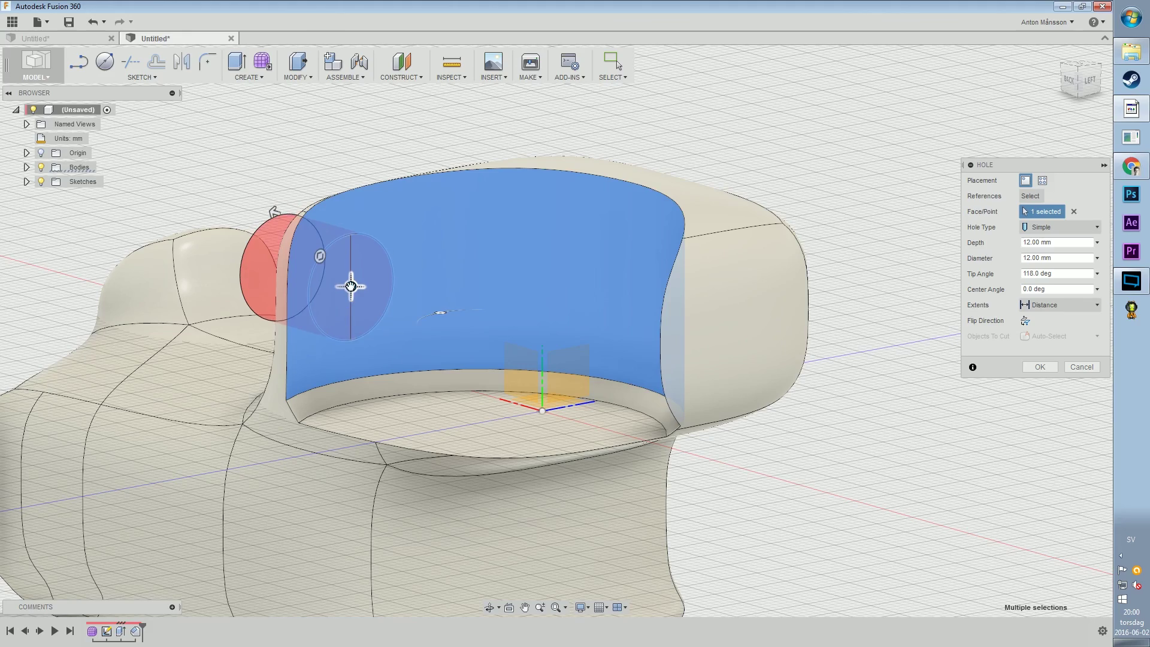
{"action": "left_click_drag", "start_coordinate": [351, 286], "coordinate": [332, 266]}
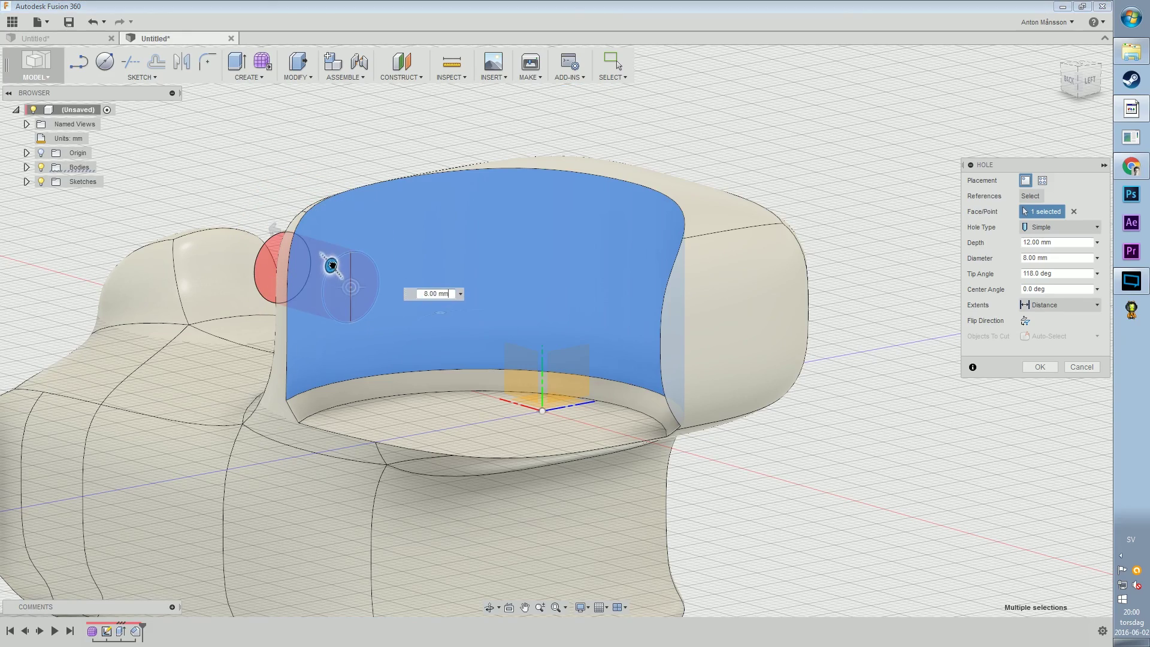
{"action": "left_click", "coordinate": [1039, 367]}
- Extrude the two faces left inside the hole to carry it through the wall into the recess
{"action": "middle_click_drag", "start_coordinate": [503, 313], "coordinate": [627, 292], "text": "shift"}
{"action": "right_click", "coordinate": [642, 287]}
{"action": "left_click", "coordinate": [624, 295]}
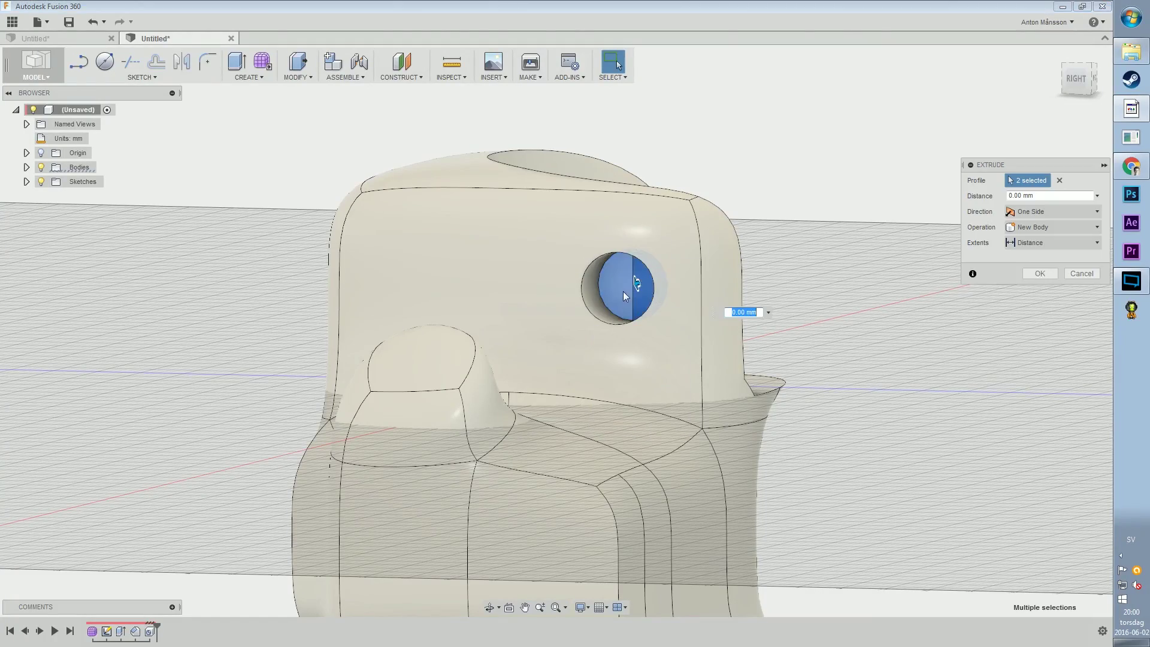
{"action": "left_click_drag", "start_coordinate": [636, 281], "coordinate": [657, 267]}
{"action": "left_click", "coordinate": [1030, 303]}
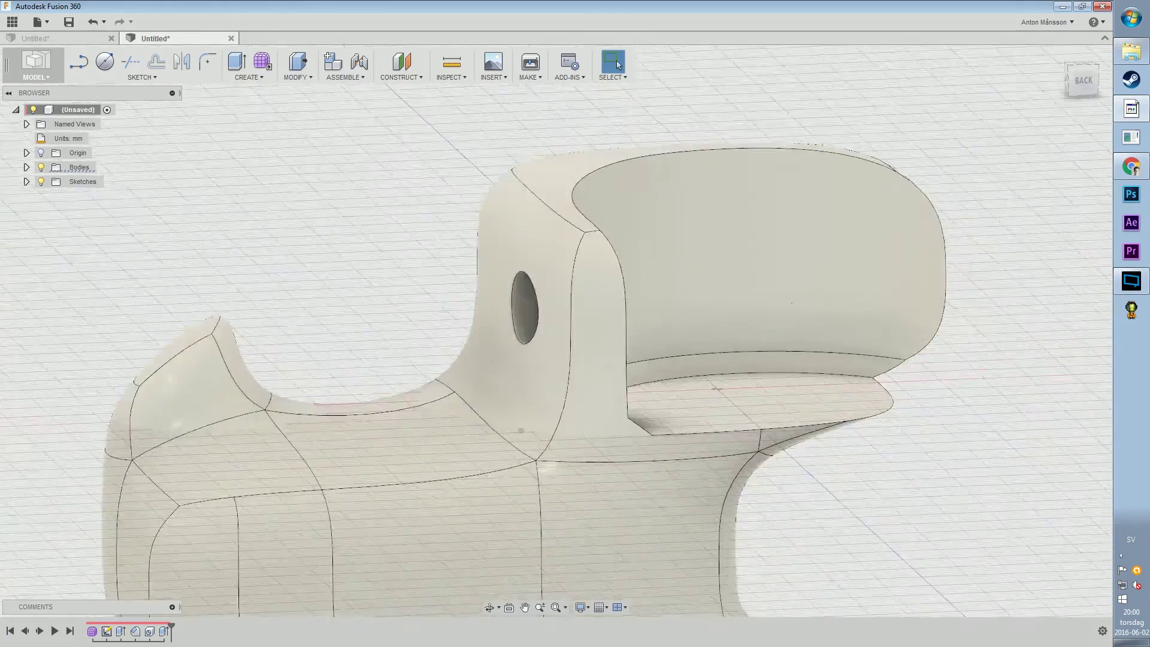
- Reopen the original form feature from the timeline for editing in the Sculpt environment
{"action": "middle_click_drag", "start_coordinate": [671, 419], "coordinate": [611, 301], "text": "shift"}
{"action": "double_click", "coordinate": [610, 301]}
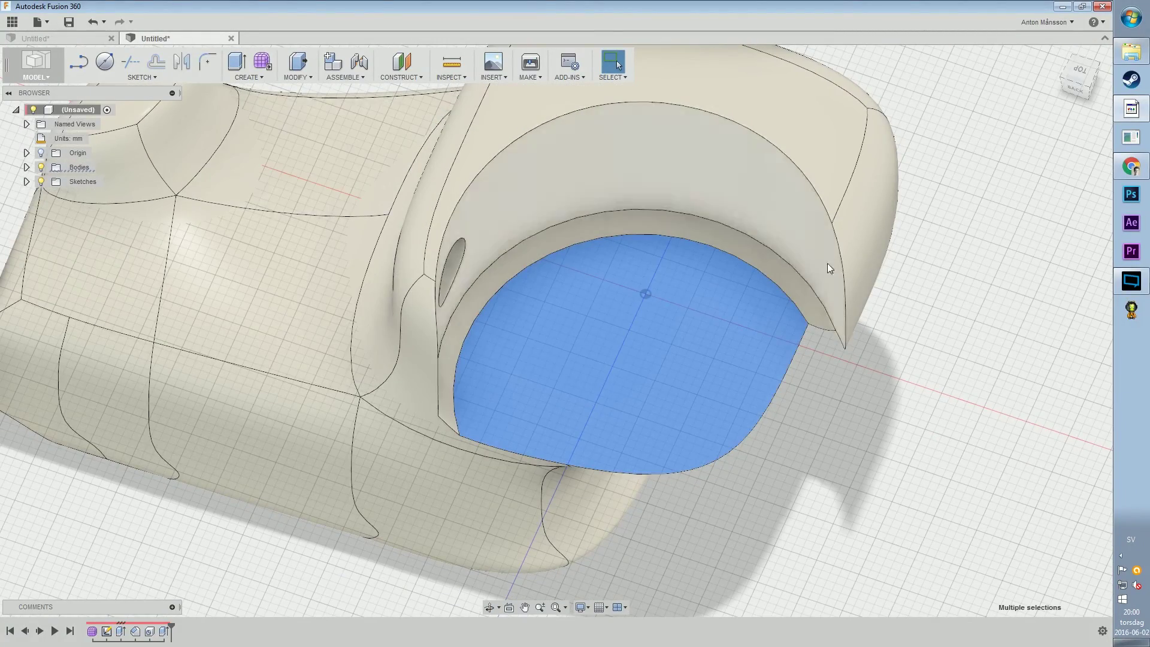
{"action": "left_click", "coordinate": [939, 409]}
{"action": "scroll", "coordinate": [560, 326], "scroll_direction": "down", "scroll_amount": 3}
{"action": "middle_click_drag", "start_coordinate": [560, 326], "coordinate": [471, 520], "text": "shift"}
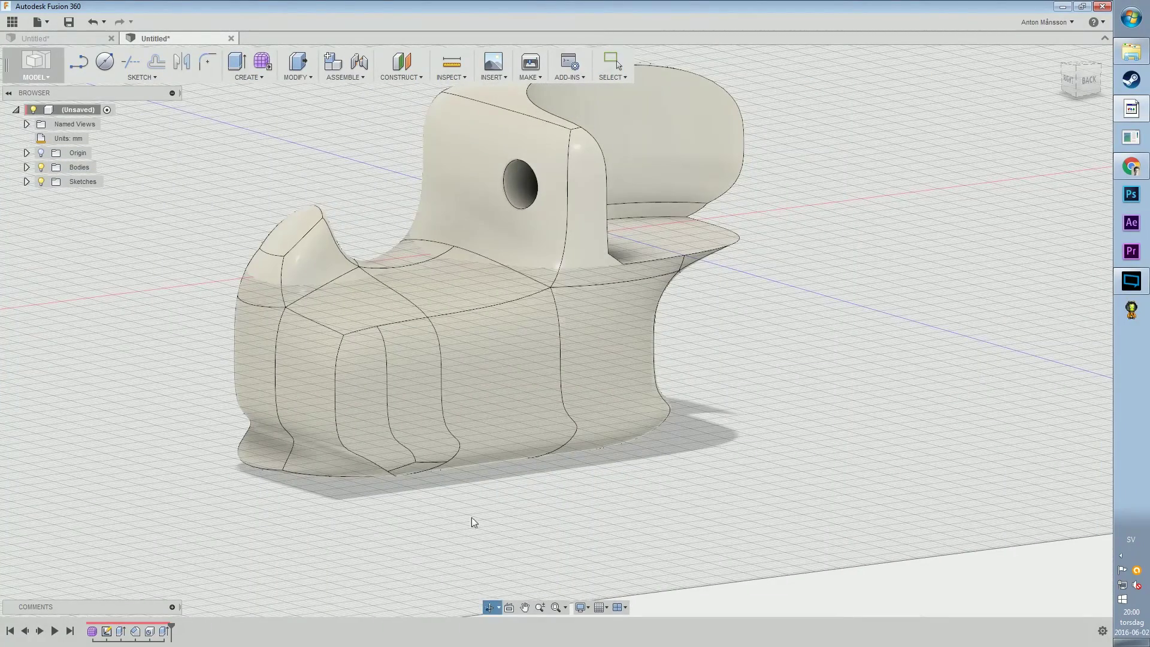
{"action": "left_click", "coordinate": [108, 631]}
{"action": "right_click", "coordinate": [109, 631]}
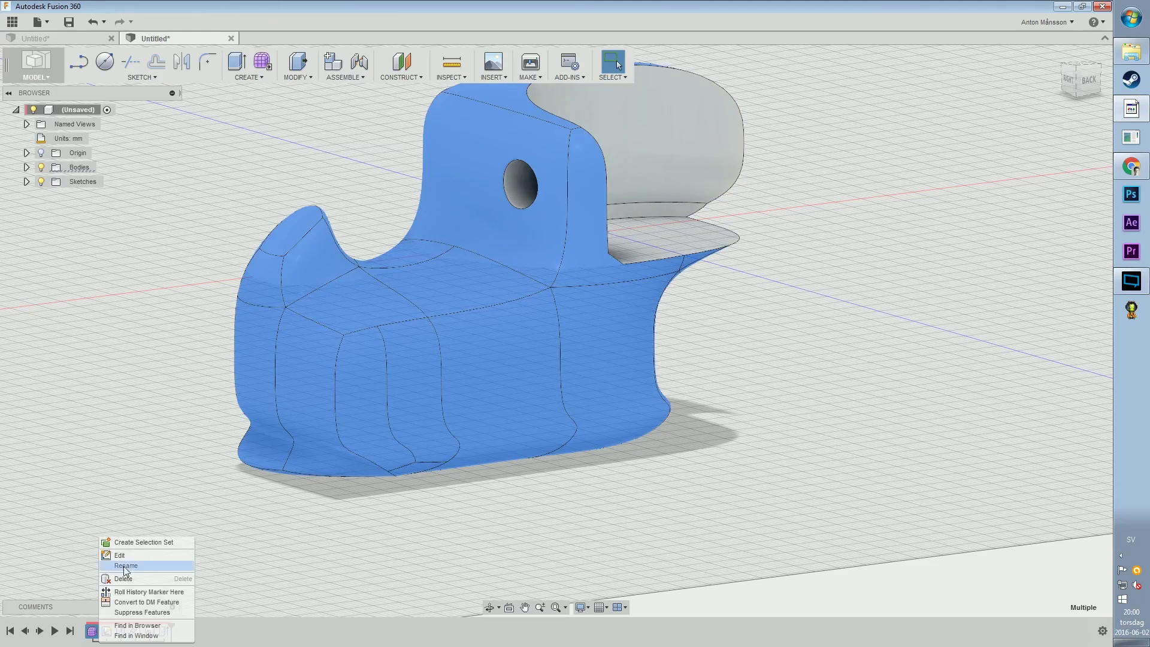
{"action": "left_click", "coordinate": [124, 555]}
{"action": "scroll", "coordinate": [682, 318], "scroll_direction": "up", "scroll_amount": 4}
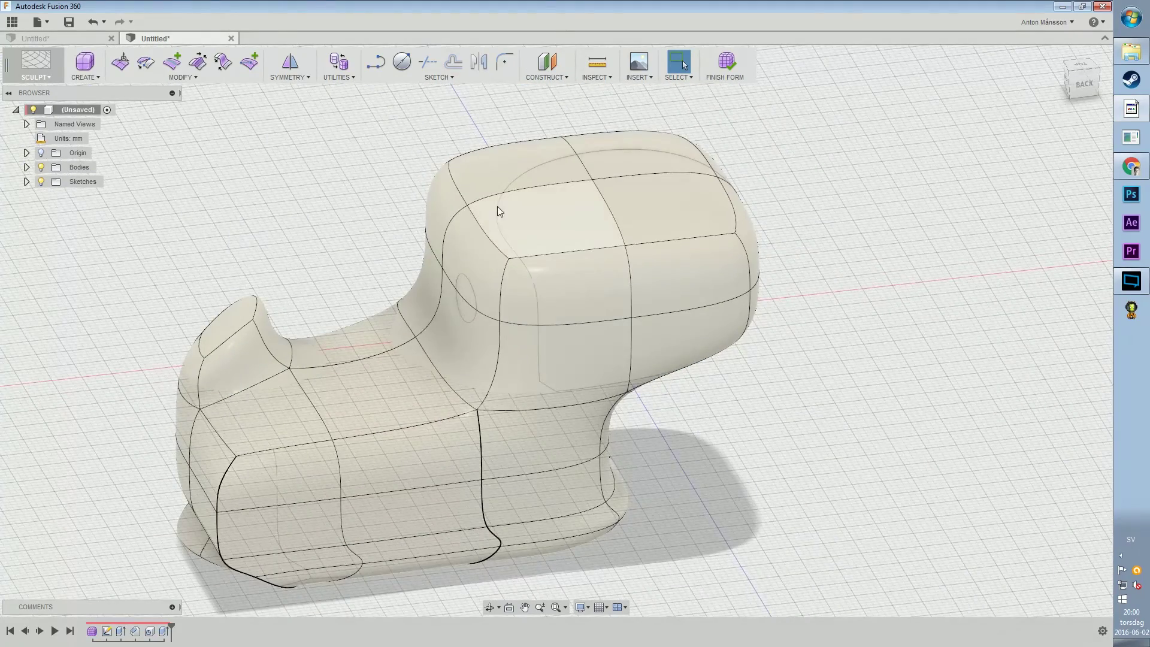
- Move the two top faces of the tall block upward and outward with Edit Form, and finish the form to update the solid
{"action": "left_click", "coordinate": [645, 209], "text": "shift"}
{"action": "right_click", "coordinate": [608, 188]}
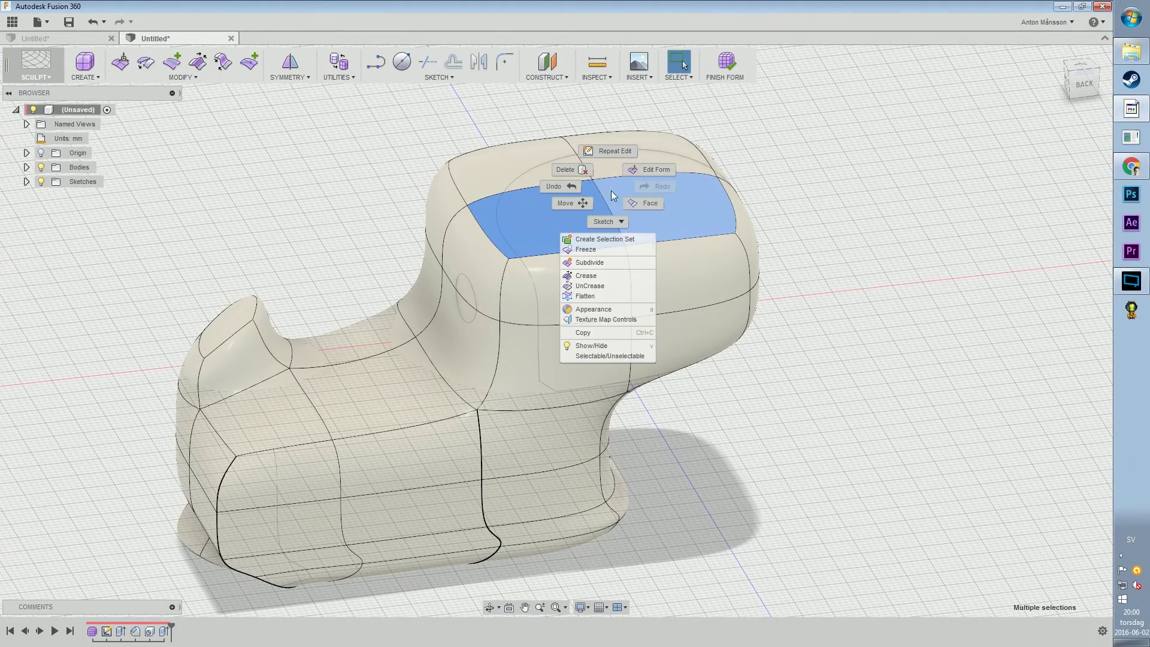
{"action": "left_click", "coordinate": [655, 172]}
{"action": "left_click_drag", "start_coordinate": [606, 185], "coordinate": [548, 110]}
{"action": "left_click", "coordinate": [1039, 348]}
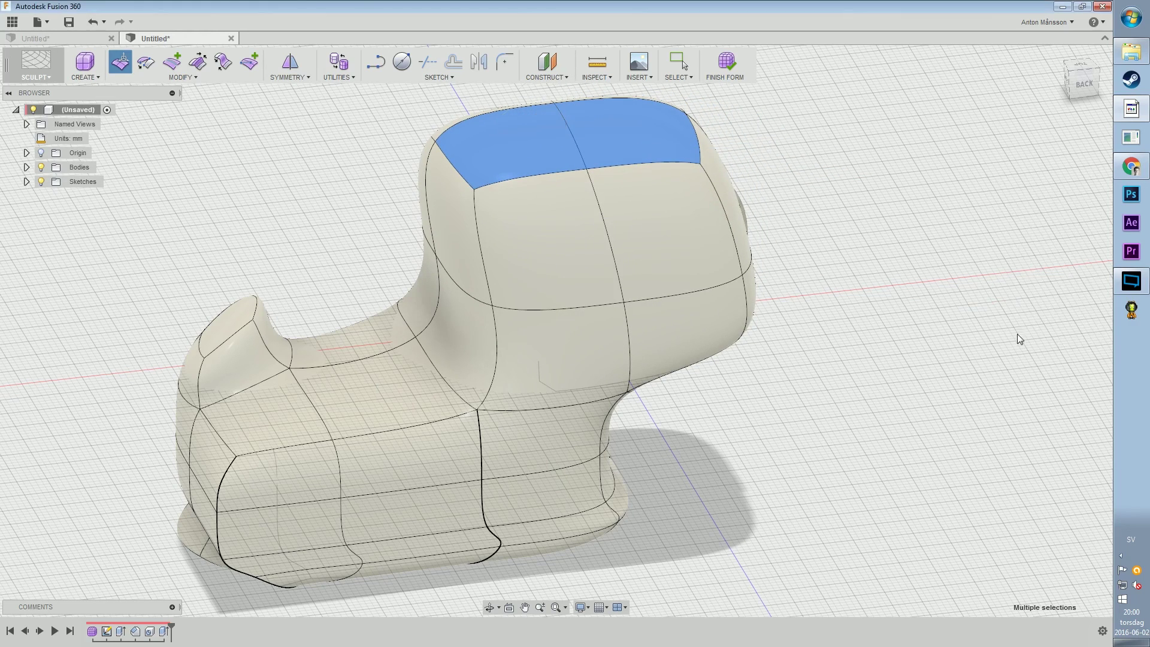
{"action": "left_click", "coordinate": [734, 61]}
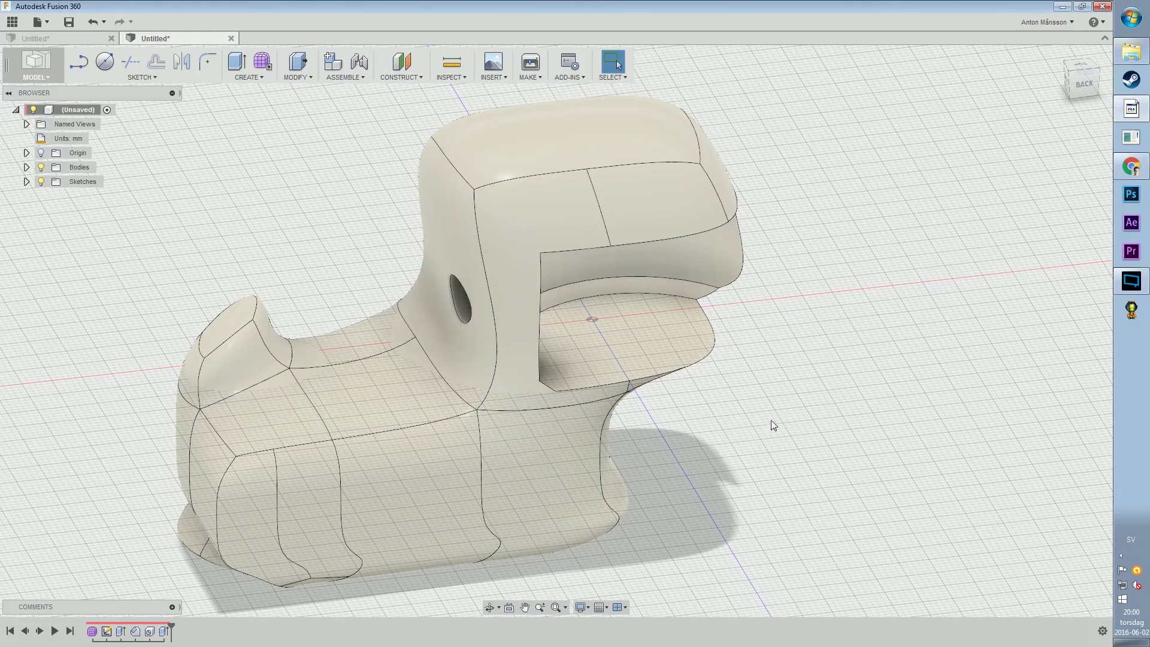
{"action": "middle_click_drag", "start_coordinate": [770, 424], "coordinate": [707, 366], "text": "shift"}
{"action": "middle_click_drag", "start_coordinate": [473, 264], "coordinate": [598, 190], "text": "shift"}
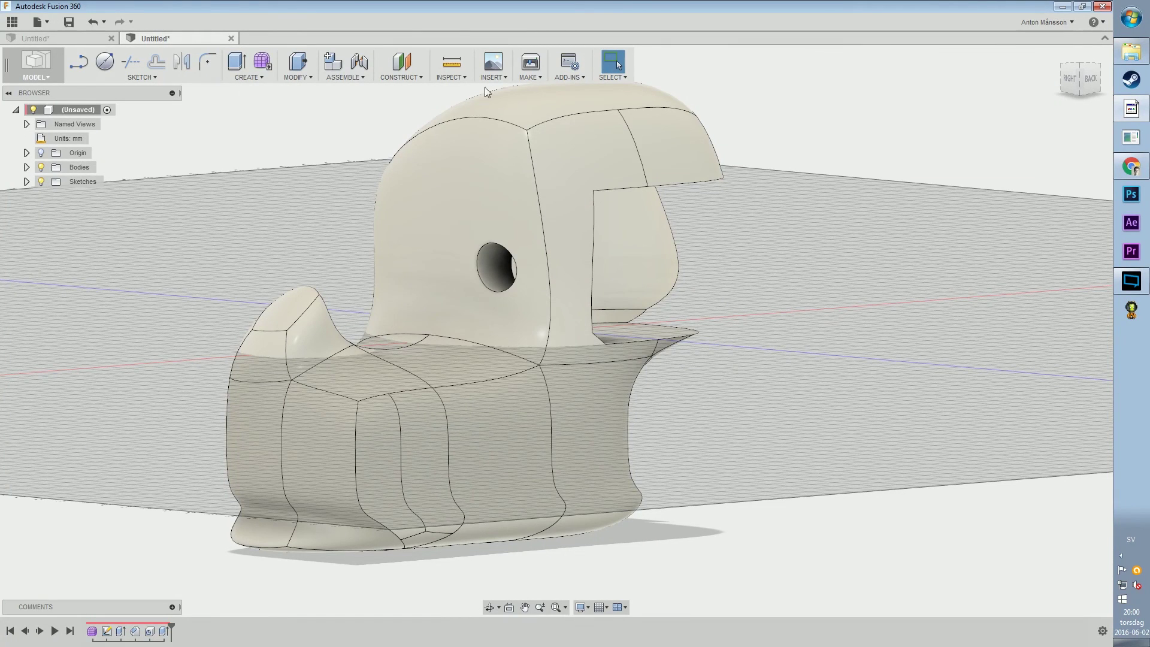
- Close the second document and create a T-spline box 50 mm long, 50 mm wide and 45 mm high with one face per direction
{"action": "left_click", "coordinate": [231, 38]}
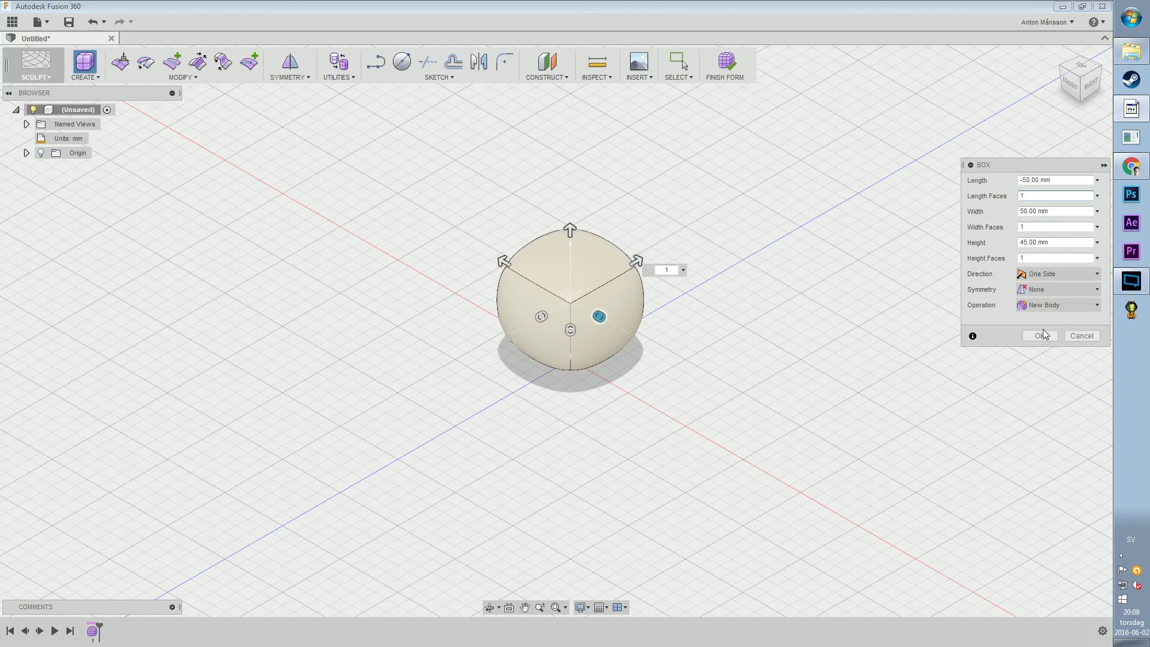
{"action": "left_click", "coordinate": [1040, 336]}
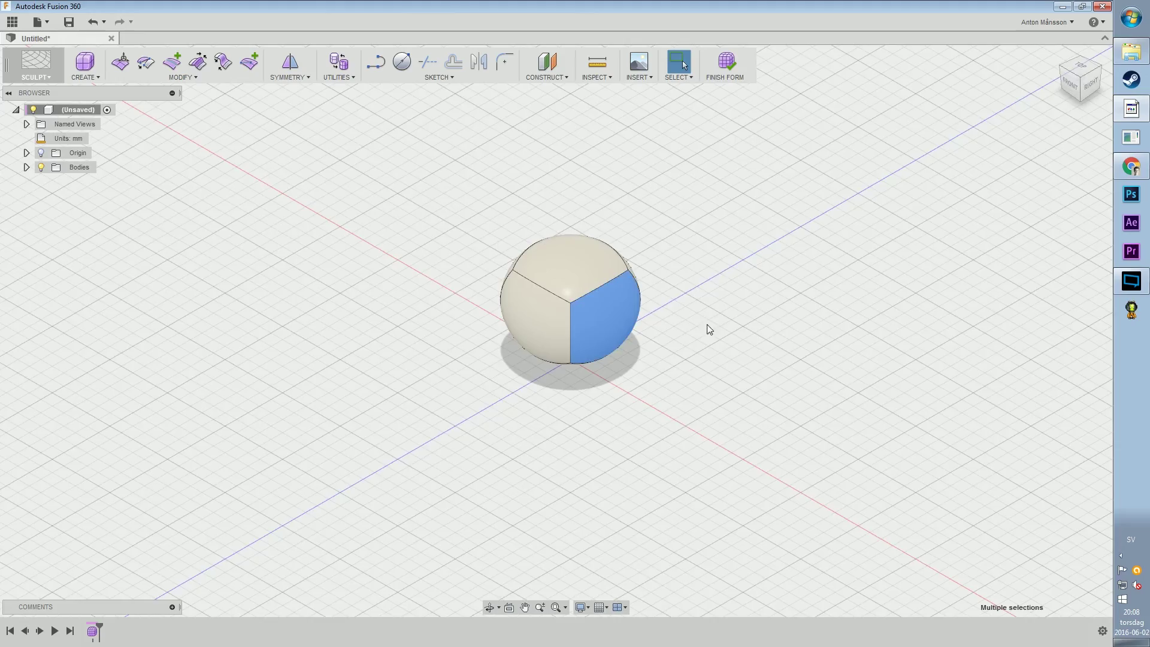
- Extrude one side face of the rounded box outward along the red axis with Edit Form, stretching it into a capsule
{"action": "middle_click_drag", "start_coordinate": [707, 325], "coordinate": [598, 306], "text": "shift"}
{"action": "scroll", "coordinate": [628, 289], "scroll_direction": "down", "scroll_amount": 2}
{"action": "scroll", "coordinate": [628, 290], "scroll_direction": "up", "scroll_amount": 5}
{"action": "right_click", "coordinate": [598, 305]}
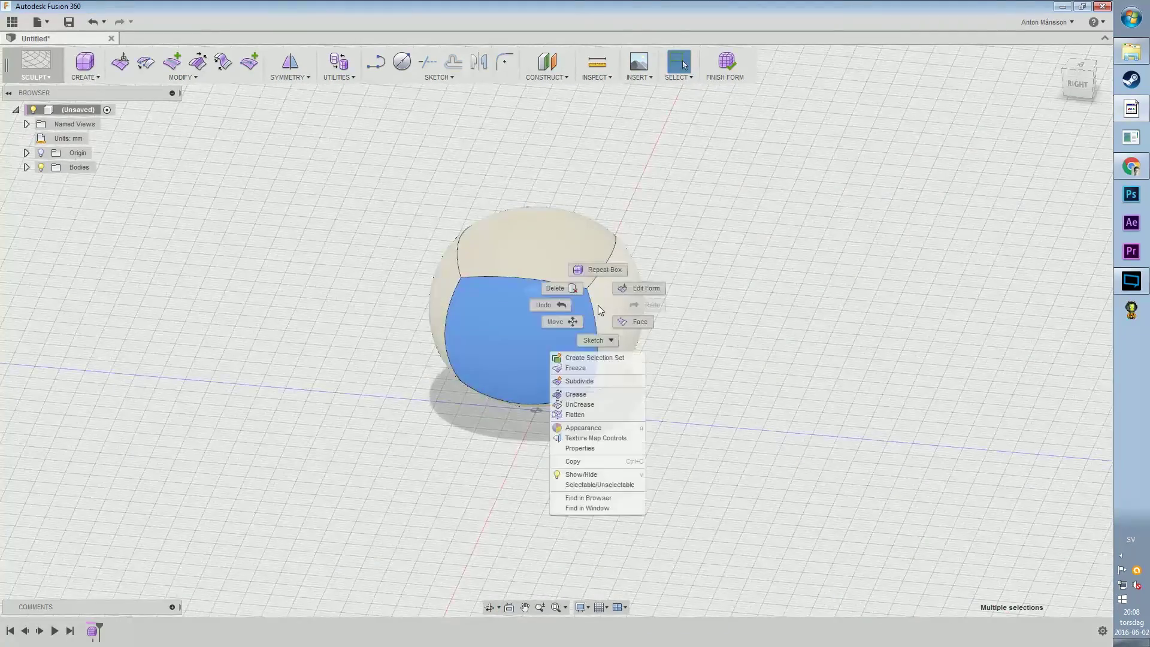
{"action": "left_click", "coordinate": [635, 294]}
{"action": "middle_click_drag", "start_coordinate": [560, 313], "coordinate": [616, 325], "text": "shift"}
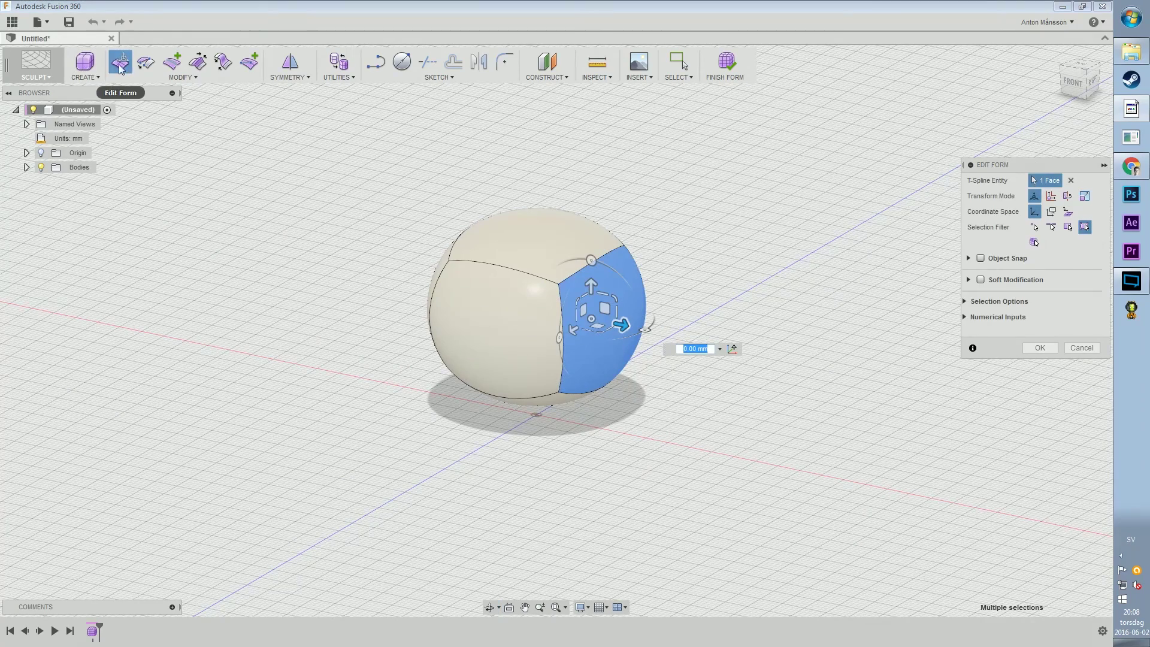
{"action": "middle_click_drag", "start_coordinate": [685, 365], "coordinate": [662, 378]}
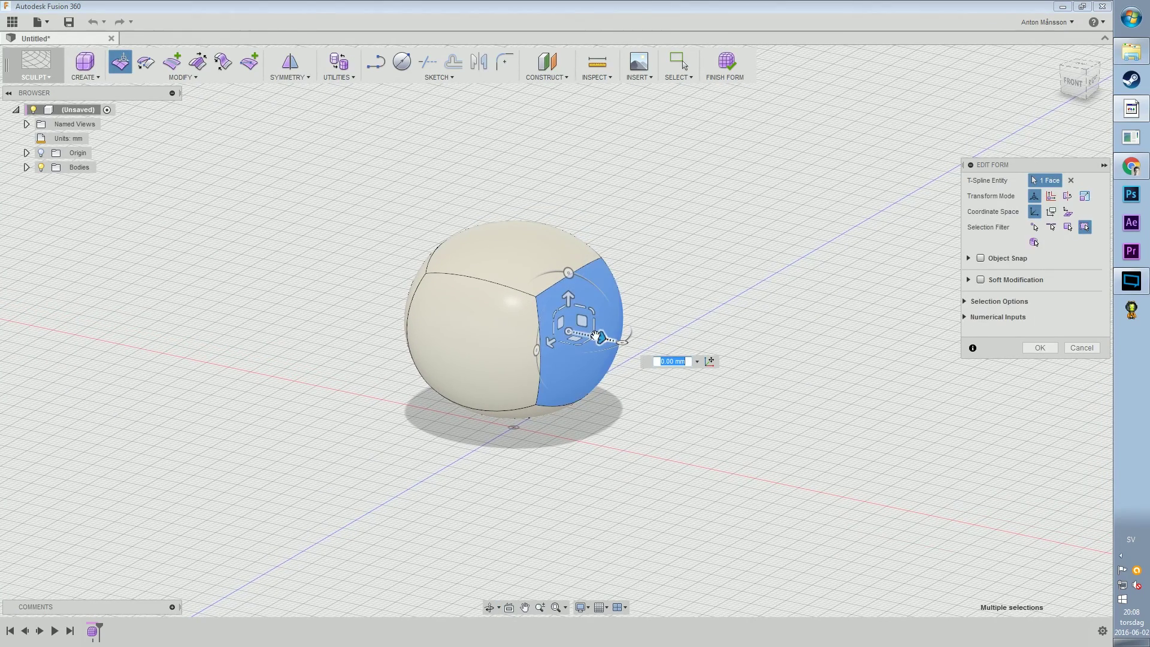
{"action": "left_click_drag", "start_coordinate": [600, 340], "coordinate": [809, 385]}
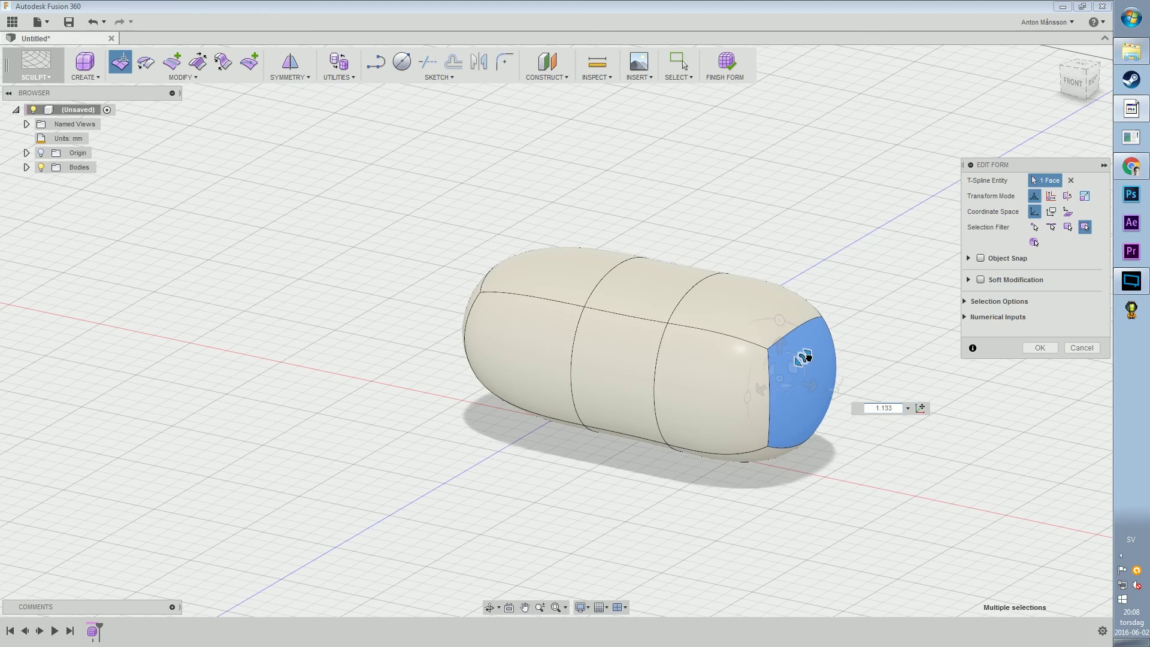
- Scale up the capsule's extruded end face and extrude it further outward and upward to flare that end
{"action": "left_click_drag", "start_coordinate": [809, 357], "coordinate": [877, 294]}
{"action": "key", "text": "ctrl+z"}
{"action": "middle_click_drag", "start_coordinate": [863, 340], "coordinate": [642, 342], "text": "shift"}
{"action": "left_click_drag", "start_coordinate": [589, 343], "coordinate": [578, 320]}
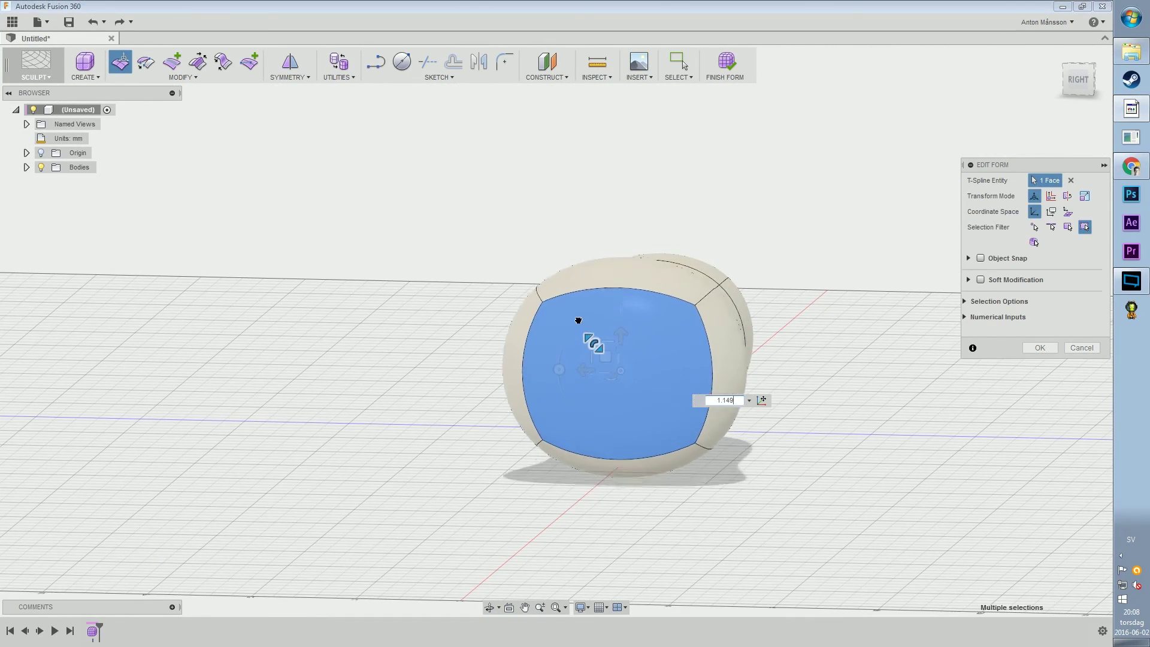
{"action": "middle_click_drag", "start_coordinate": [578, 323], "coordinate": [382, 324], "text": "shift"}
{"action": "left_click_drag", "start_coordinate": [538, 342], "coordinate": [625, 291]}
{"action": "middle_click_drag", "start_coordinate": [705, 267], "coordinate": [537, 246], "text": "shift"}
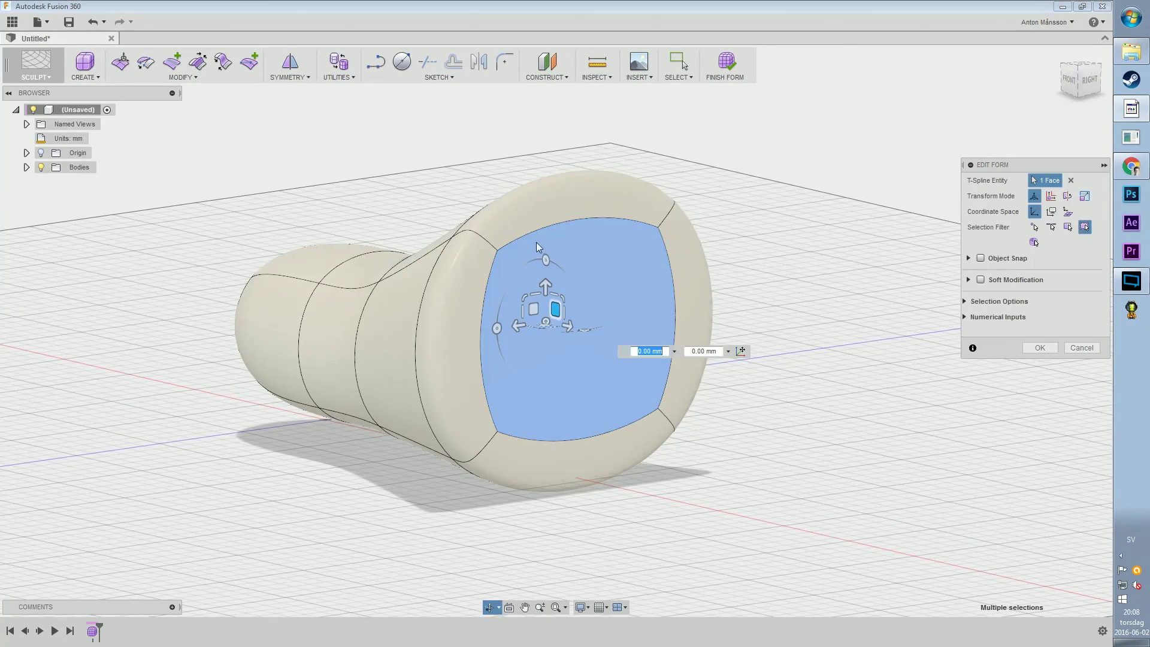
- Crease the boundary of the large face at the flared end to give it a sharp flat rim
{"action": "left_click", "coordinate": [183, 77]}
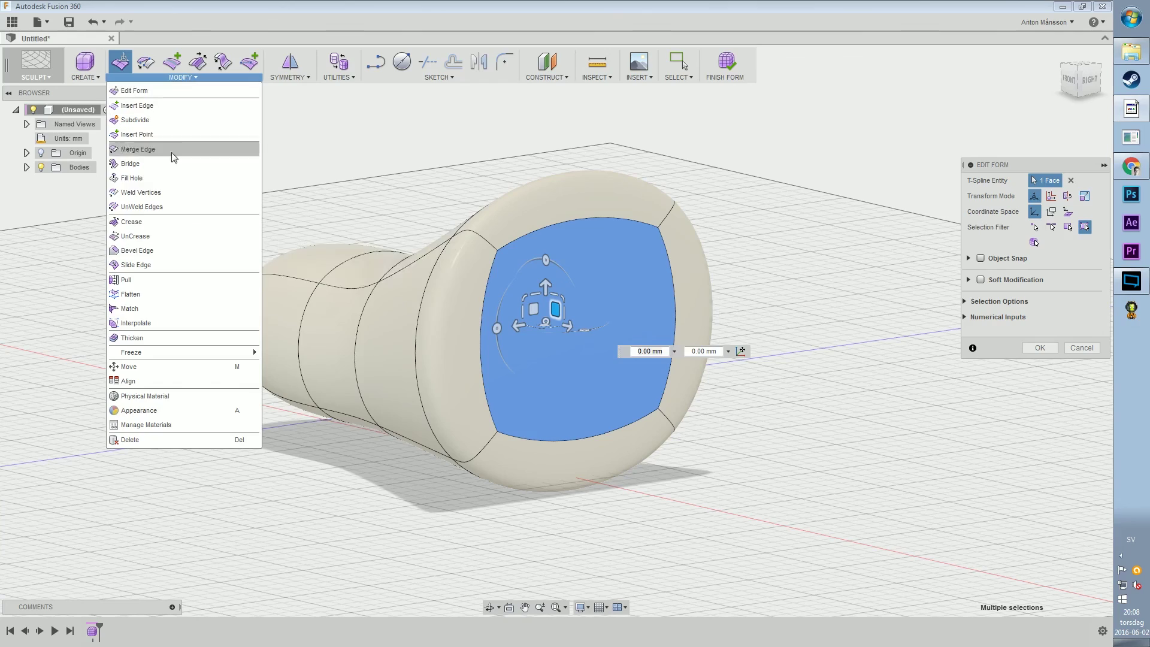
{"action": "left_click", "coordinate": [150, 222]}
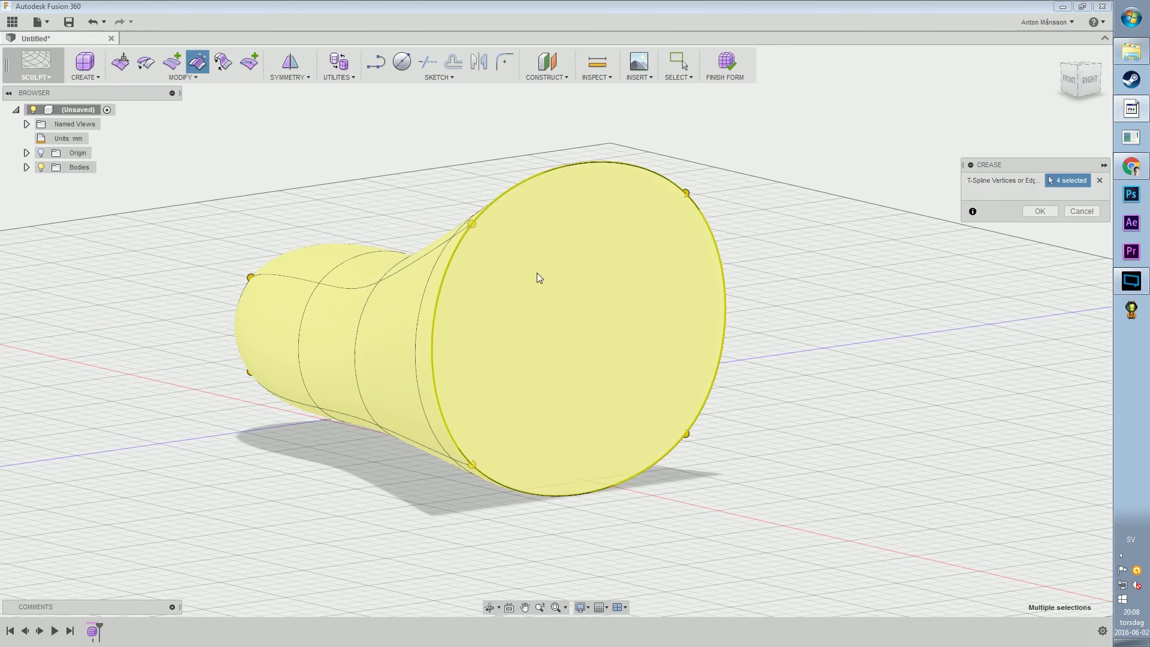
{"action": "middle_click_drag", "start_coordinate": [539, 277], "coordinate": [668, 243], "text": "shift"}
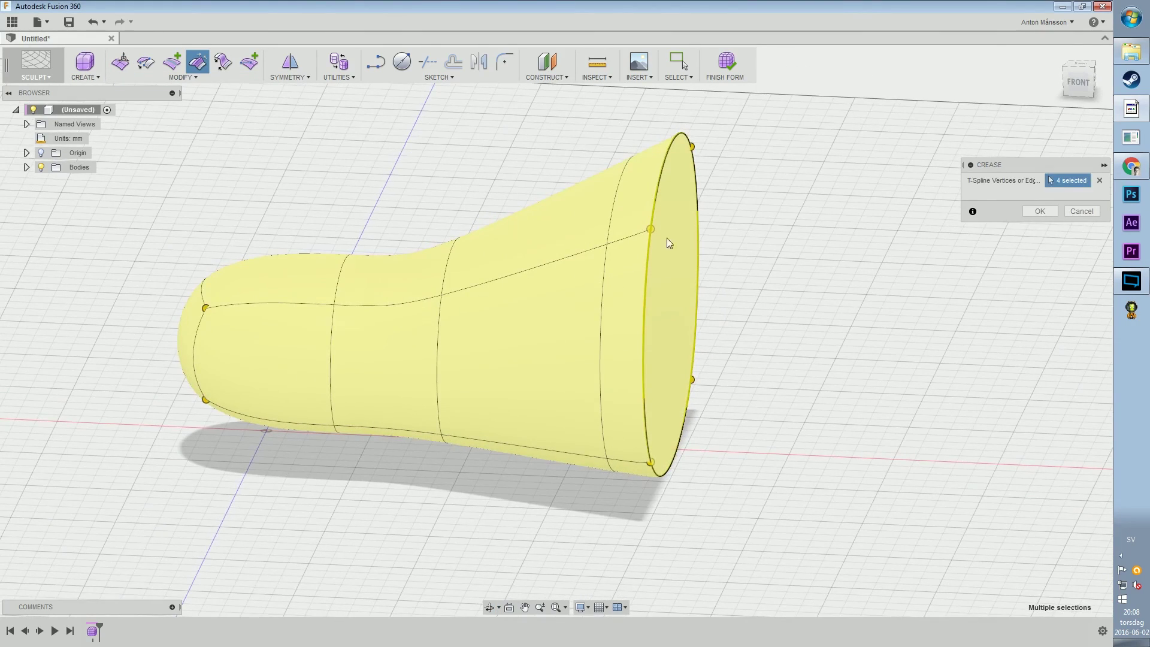
{"action": "left_click", "coordinate": [1031, 211]}
{"action": "middle_click_drag", "start_coordinate": [915, 264], "coordinate": [589, 330], "text": "shift"}
{"action": "left_click", "coordinate": [390, 361]}
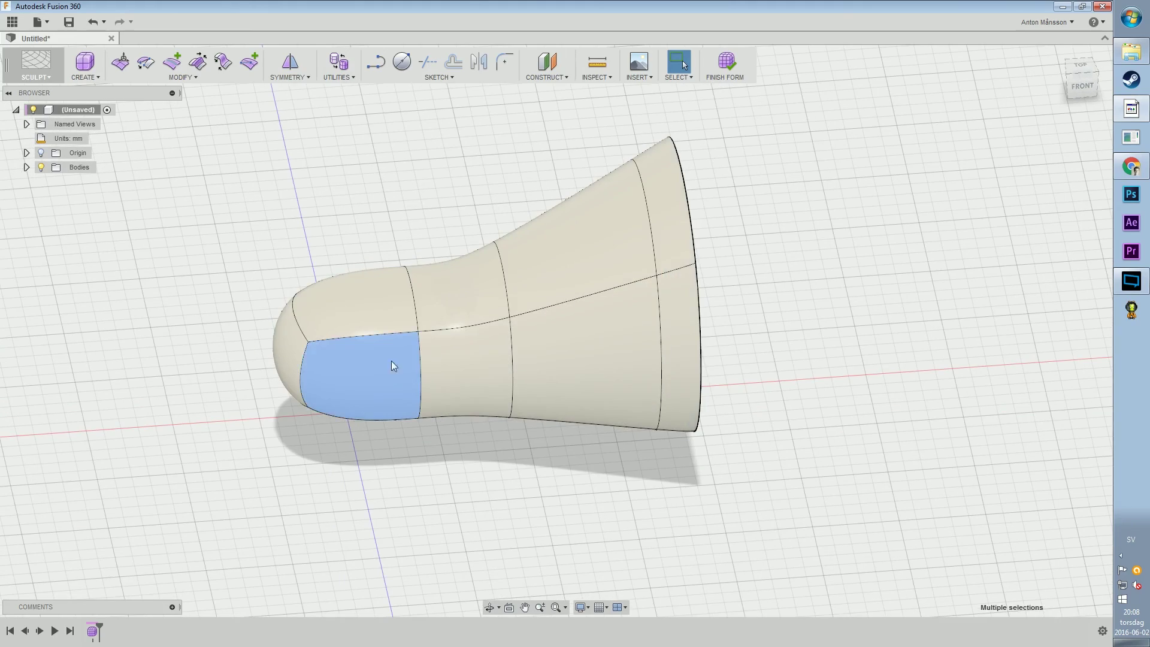
{"action": "double_click", "coordinate": [297, 344]}
{"action": "right_click", "coordinate": [295, 343]}
{"action": "left_click", "coordinate": [341, 327]}
{"action": "middle_click_drag", "start_coordinate": [419, 345], "coordinate": [449, 354], "text": "shift"}
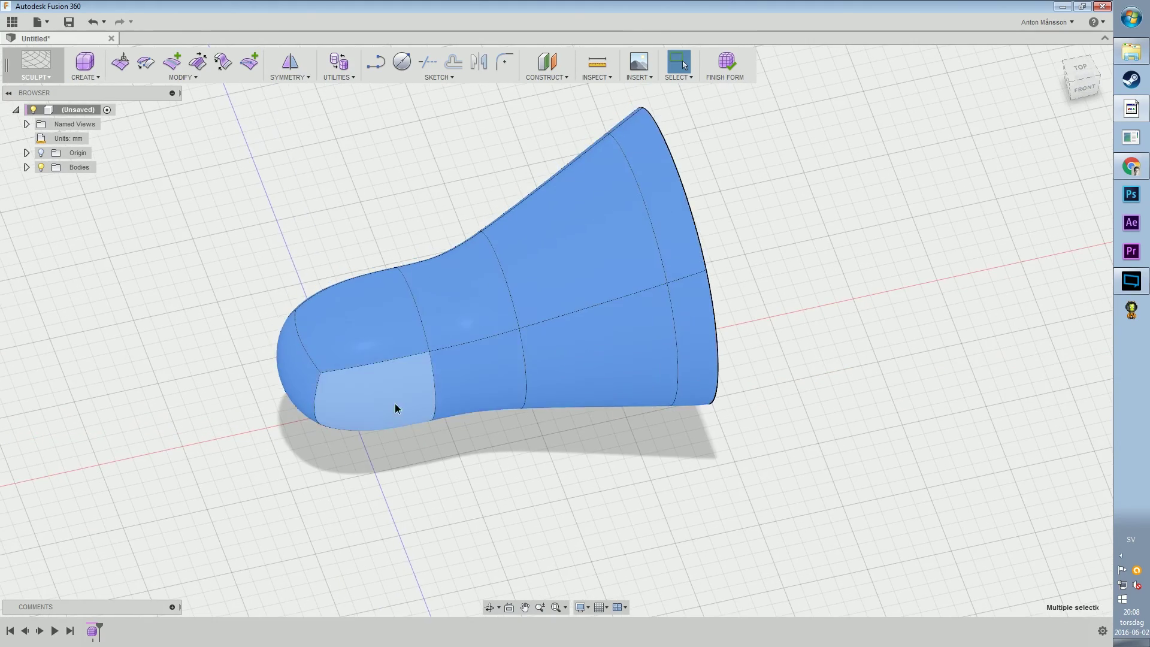
{"action": "left_click", "coordinate": [394, 404]}
- Move the upper face at the narrow end about 53 mm outward and 40 mm upward with Edit Form
{"action": "middle_click_drag", "start_coordinate": [396, 400], "coordinate": [443, 287], "text": "shift"}
{"action": "left_click", "coordinate": [358, 306]}
{"action": "right_click", "coordinate": [358, 307]}
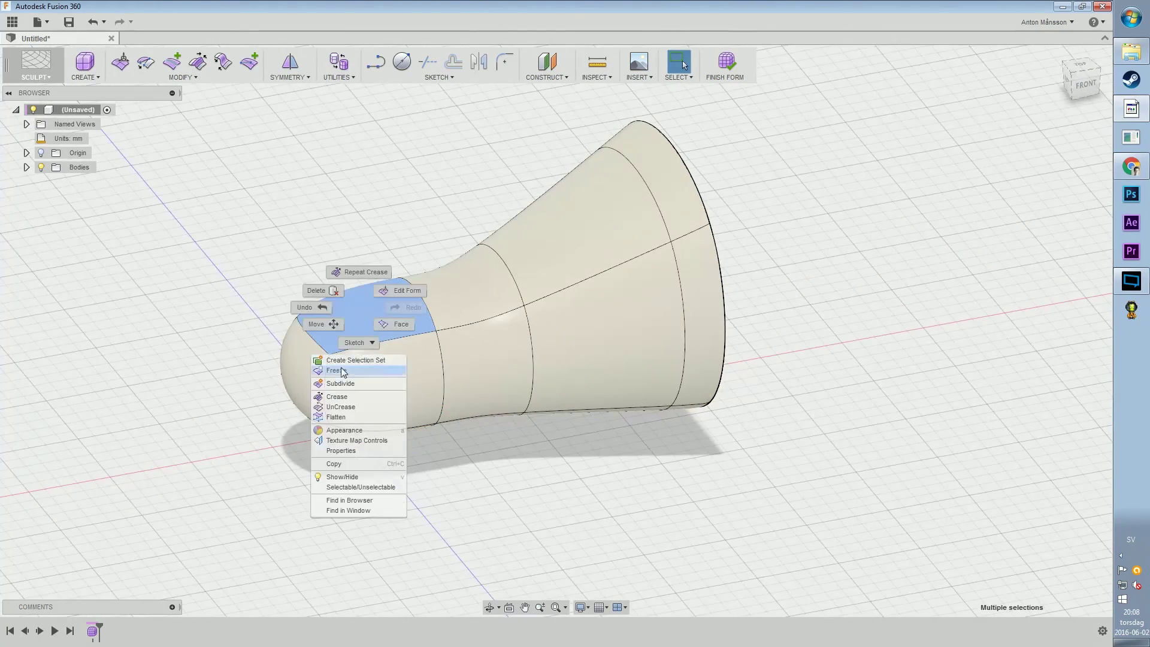
{"action": "left_click", "coordinate": [400, 291]}
{"action": "left_click_drag", "start_coordinate": [380, 302], "coordinate": [207, 213]}
{"action": "key", "text": "ctrl+z"}
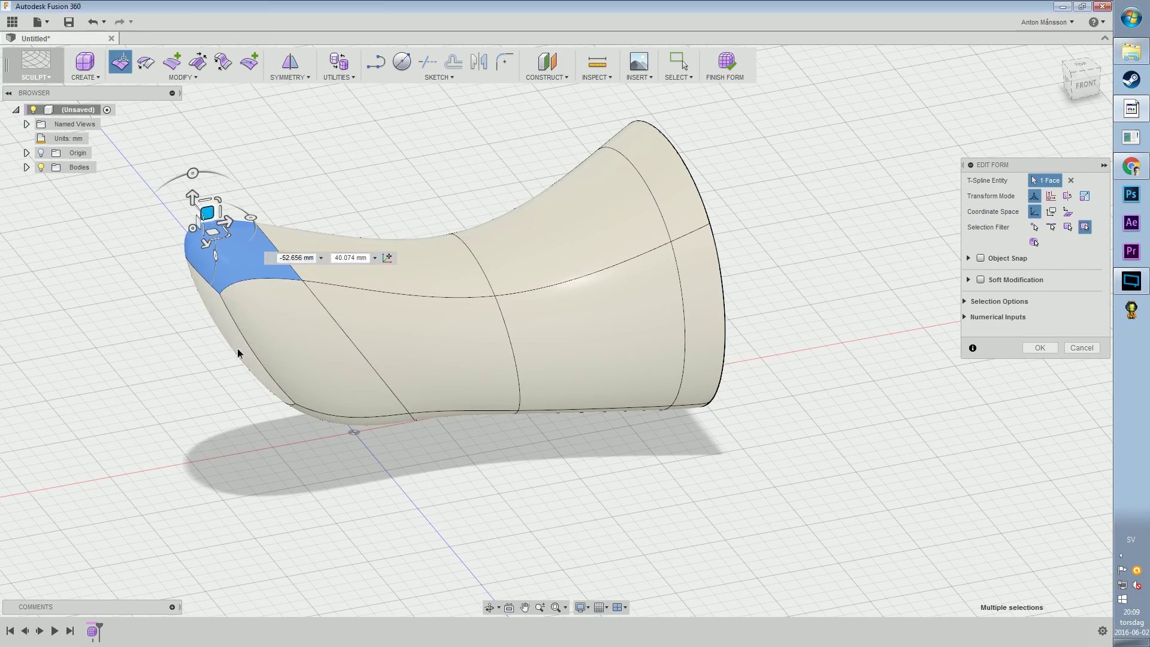
- Examine the bent form from the side, at its creased flat end and at its narrow end
{"action": "middle_click_drag", "start_coordinate": [238, 353], "coordinate": [283, 332], "text": "shift"}
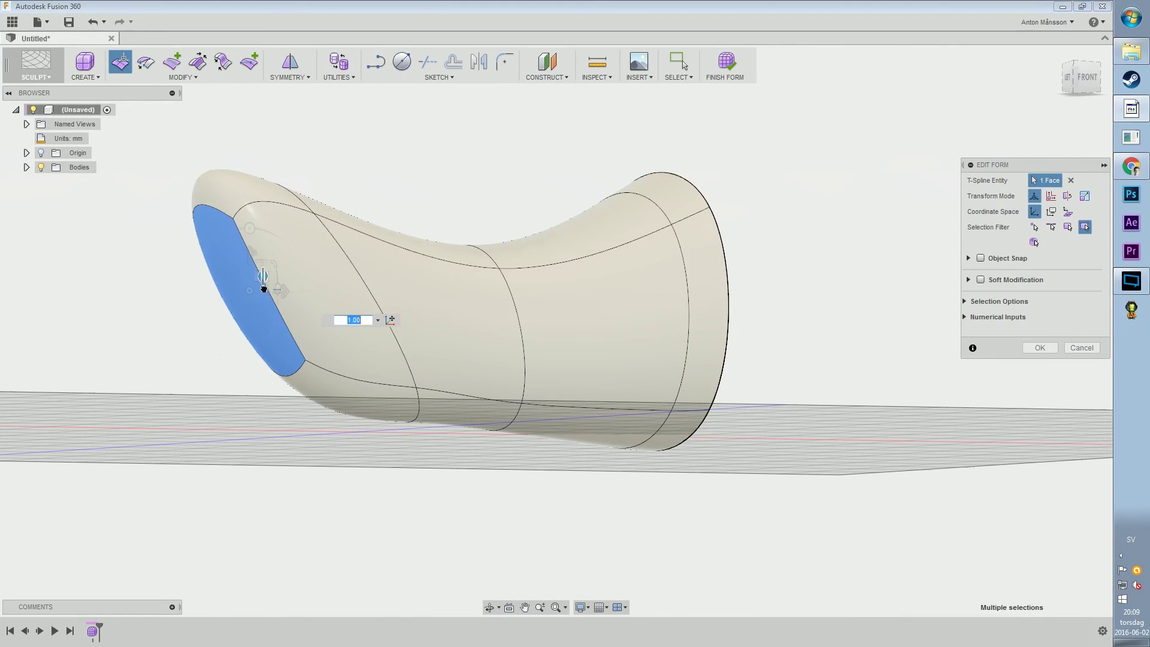
{"action": "left_click_drag", "start_coordinate": [261, 299], "coordinate": [262, 299]}
{"action": "middle_click_drag", "start_coordinate": [480, 350], "coordinate": [422, 371]}
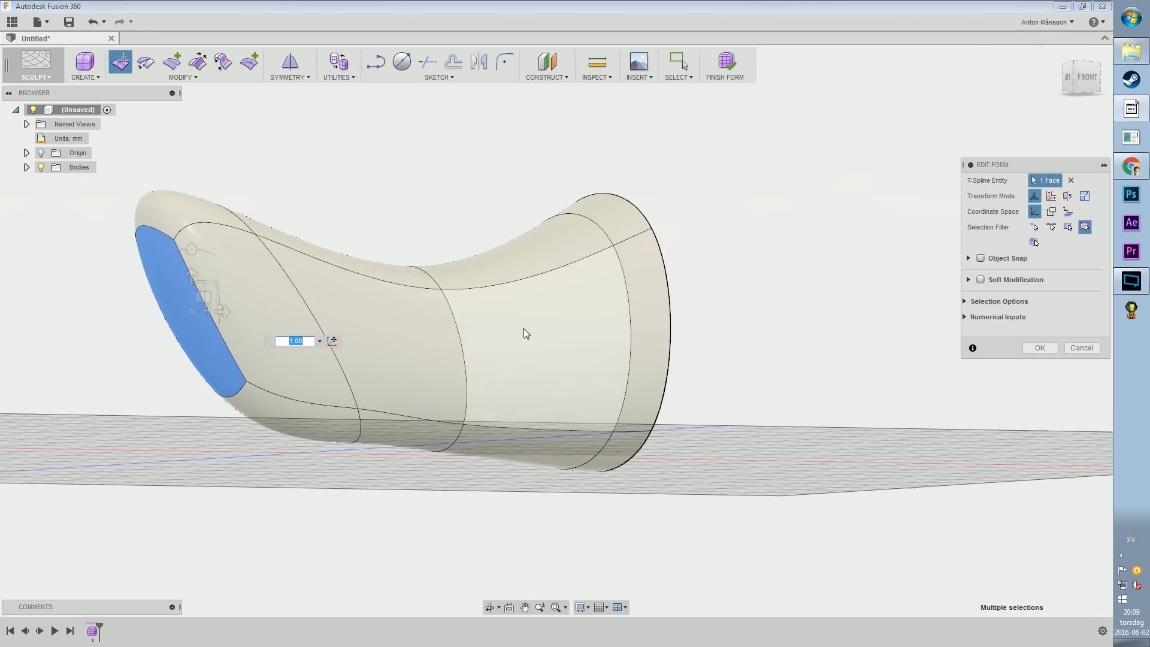
{"action": "middle_click_drag", "start_coordinate": [557, 322], "coordinate": [532, 339]}
{"action": "left_click", "coordinate": [613, 231]}
{"action": "middle_click_drag", "start_coordinate": [691, 219], "coordinate": [475, 249], "text": "shift"}
{"action": "left_click", "coordinate": [254, 412]}
{"action": "middle_click_drag", "start_coordinate": [337, 356], "coordinate": [598, 377], "text": "shift"}
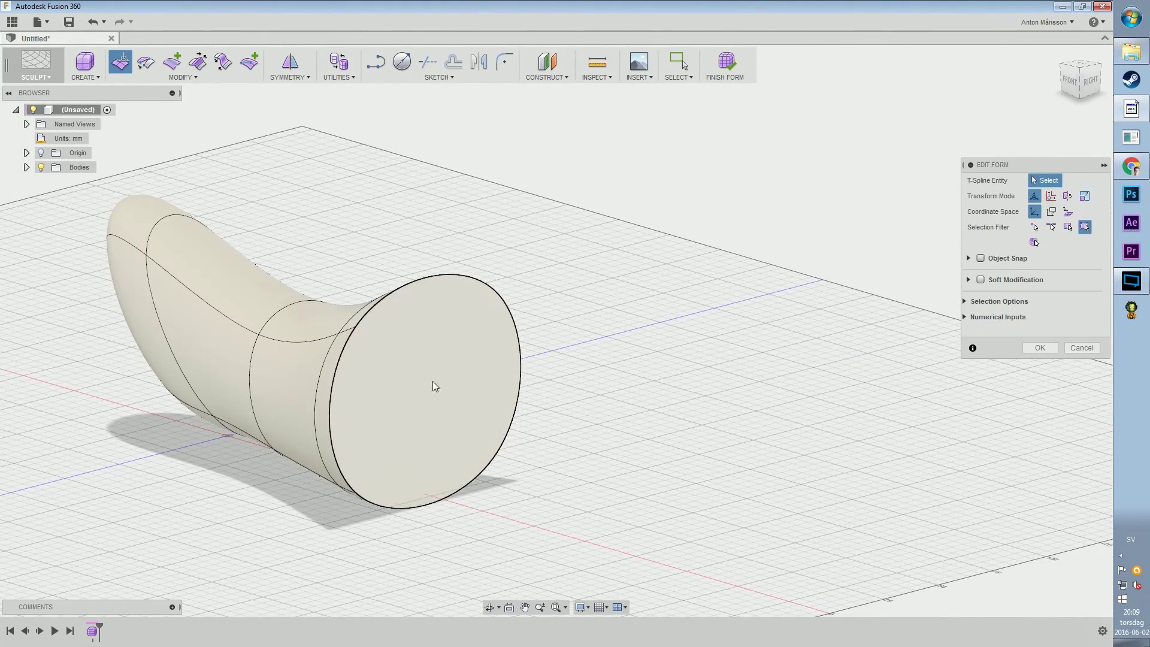
{"action": "middle_click_drag", "start_coordinate": [392, 399], "coordinate": [626, 376], "text": "shift"}
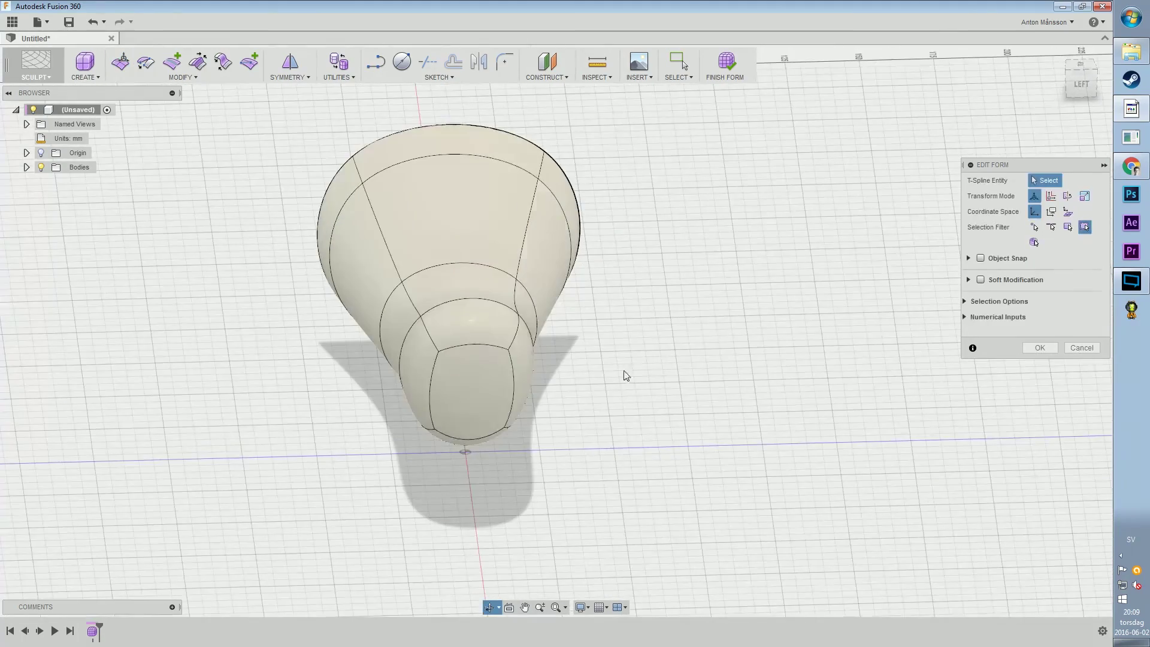
- Extrude the end face of the narrow end diagonally outward and downward to add a new rounded section
{"action": "left_click", "coordinate": [466, 390]}
{"action": "middle_click_drag", "start_coordinate": [466, 391], "coordinate": [311, 301], "text": "shift"}
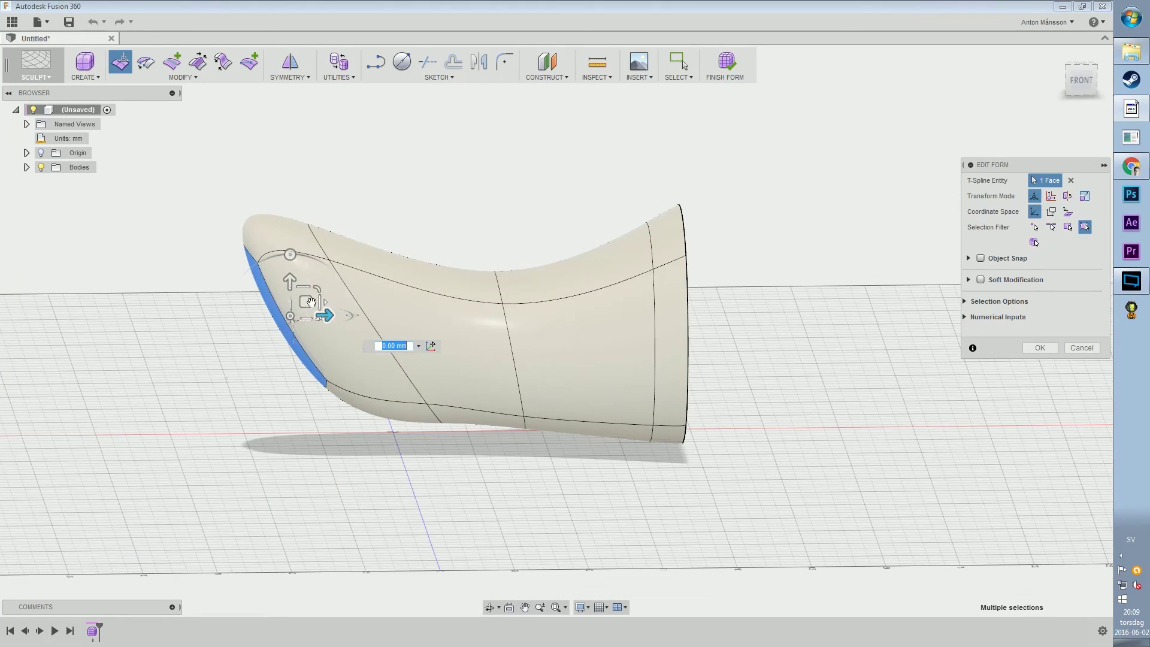
{"action": "left_click_drag", "start_coordinate": [269, 301], "coordinate": [152, 379]}
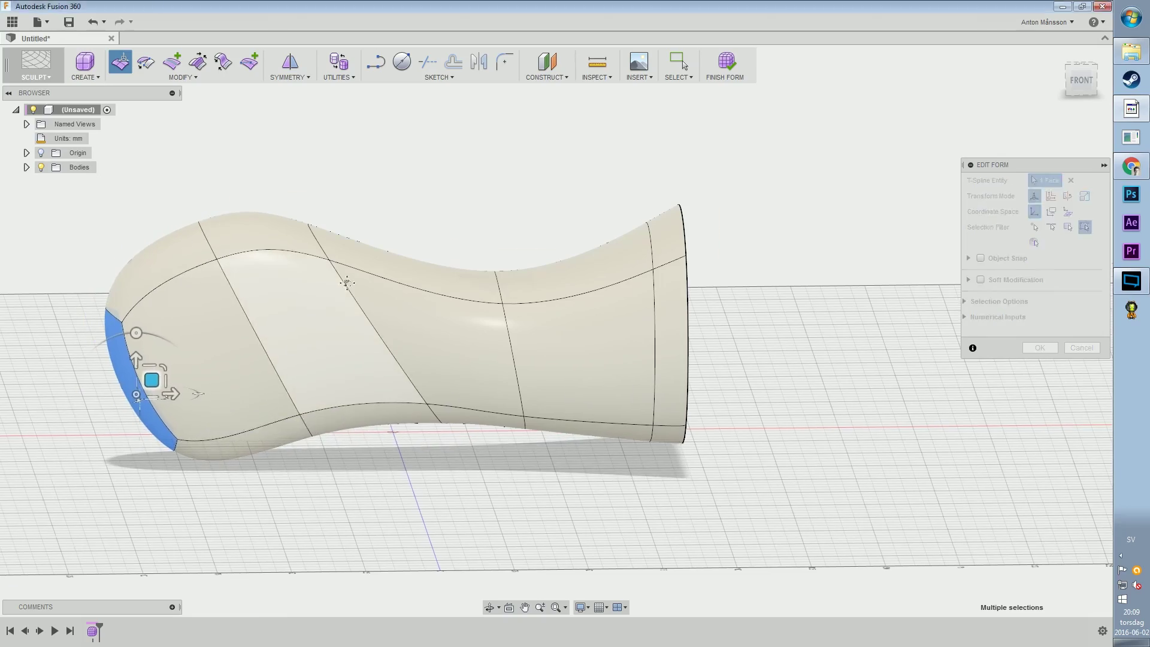
- Crease the edges of the two opposite side faces of the rounded end section so both become flat round faces
{"action": "middle_click_drag", "start_coordinate": [344, 280], "coordinate": [380, 333], "text": "shift"}
{"action": "left_click", "coordinate": [419, 367]}
{"action": "left_click", "coordinate": [560, 325], "text": "shift"}
{"action": "left_click", "coordinate": [507, 312], "text": "shift"}
{"action": "left_click", "coordinate": [504, 311], "text": "shift"}
{"action": "right_click", "coordinate": [314, 354]}
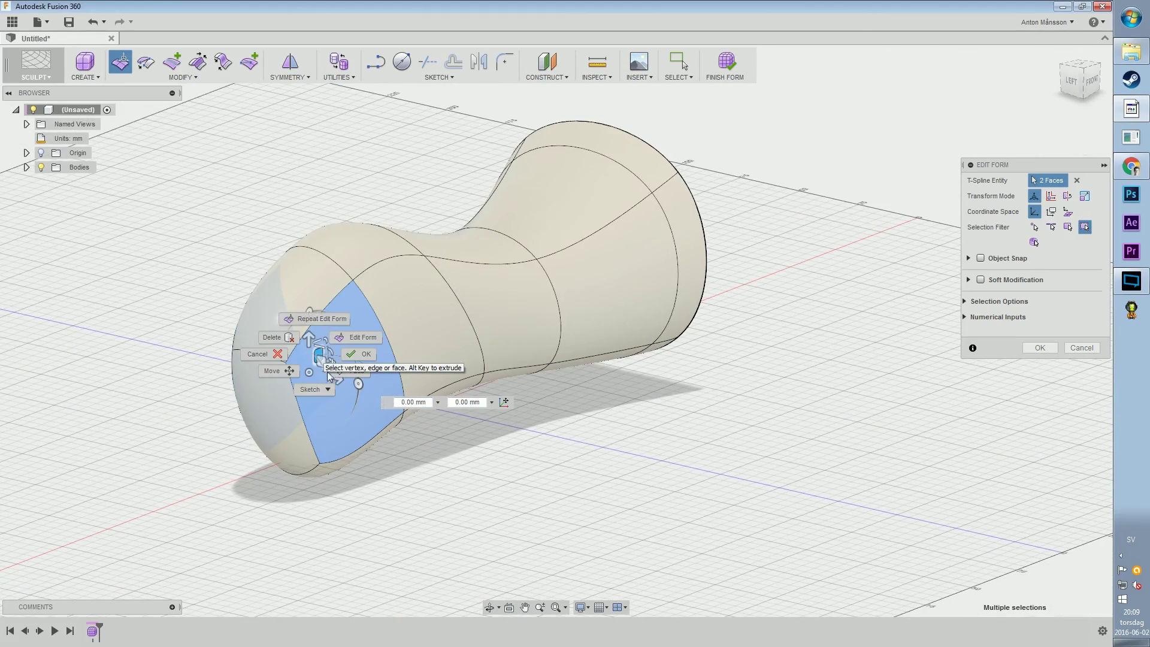
{"action": "left_click", "coordinate": [190, 78]}
{"action": "left_click", "coordinate": [206, 224]}
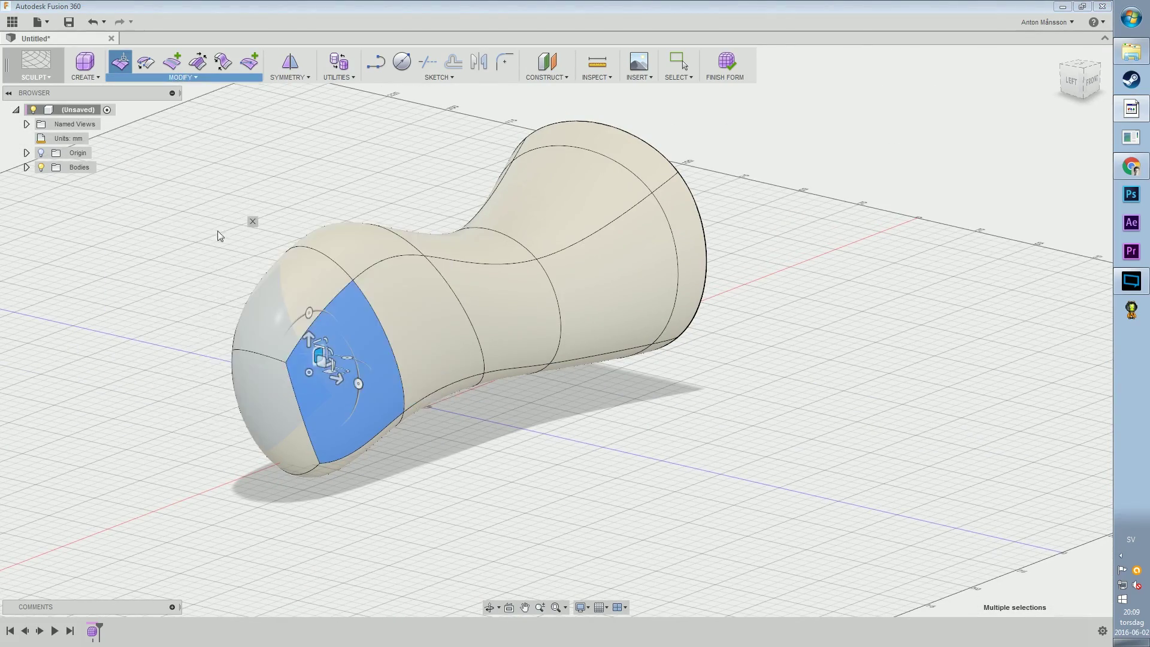
{"action": "middle_click_drag", "start_coordinate": [392, 346], "coordinate": [483, 316], "text": "shift"}
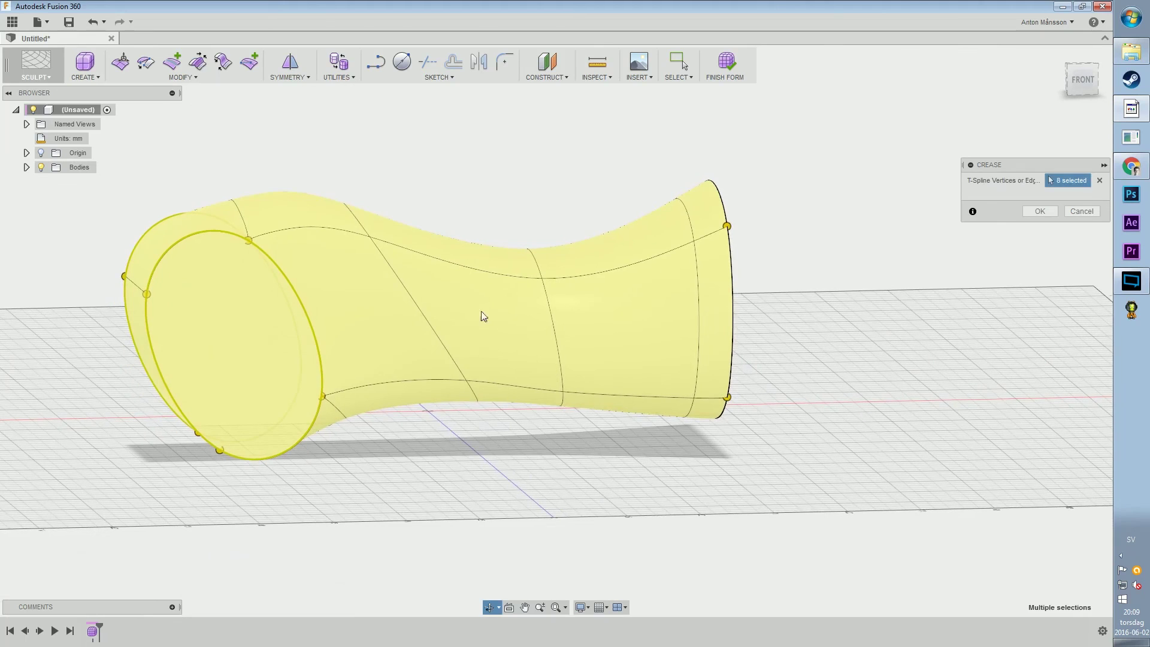
{"action": "left_click", "coordinate": [1040, 212]}
- Move the end face between the two creased round faces outward and slightly downward with Edit Form
{"action": "middle_click_drag", "start_coordinate": [189, 469], "coordinate": [198, 388], "text": "shift"}
{"action": "left_click", "coordinate": [195, 359]}
{"action": "right_click", "coordinate": [195, 359]}
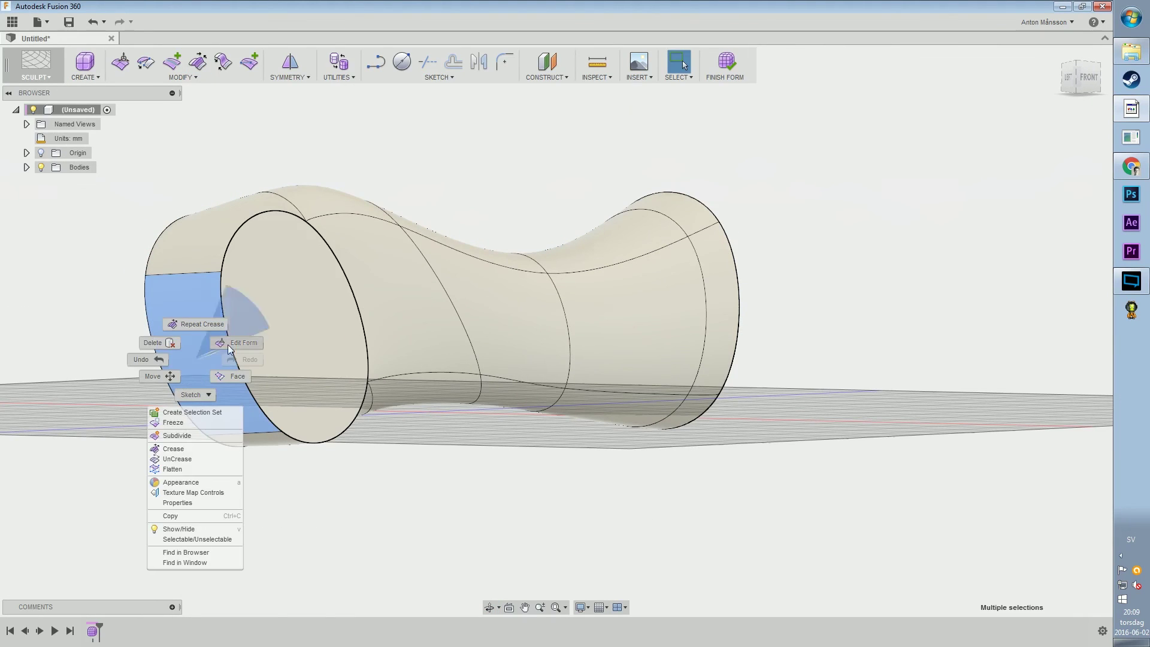
{"action": "left_click", "coordinate": [230, 347]}
{"action": "middle_click_drag", "start_coordinate": [509, 335], "coordinate": [414, 313], "text": "shift"}
{"action": "left_click_drag", "start_coordinate": [189, 346], "coordinate": [97, 389]}
{"action": "middle_click_drag", "start_coordinate": [293, 300], "coordinate": [356, 309], "text": "shift"}
{"action": "left_click_drag", "start_coordinate": [95, 379], "coordinate": [100, 377]}
- Extrude both creased round faces outward to widen the head section, the front one by 25 mm
{"action": "middle_click_drag", "start_coordinate": [105, 375], "coordinate": [451, 372], "text": "shift"}
{"action": "right_click", "coordinate": [450, 372]}
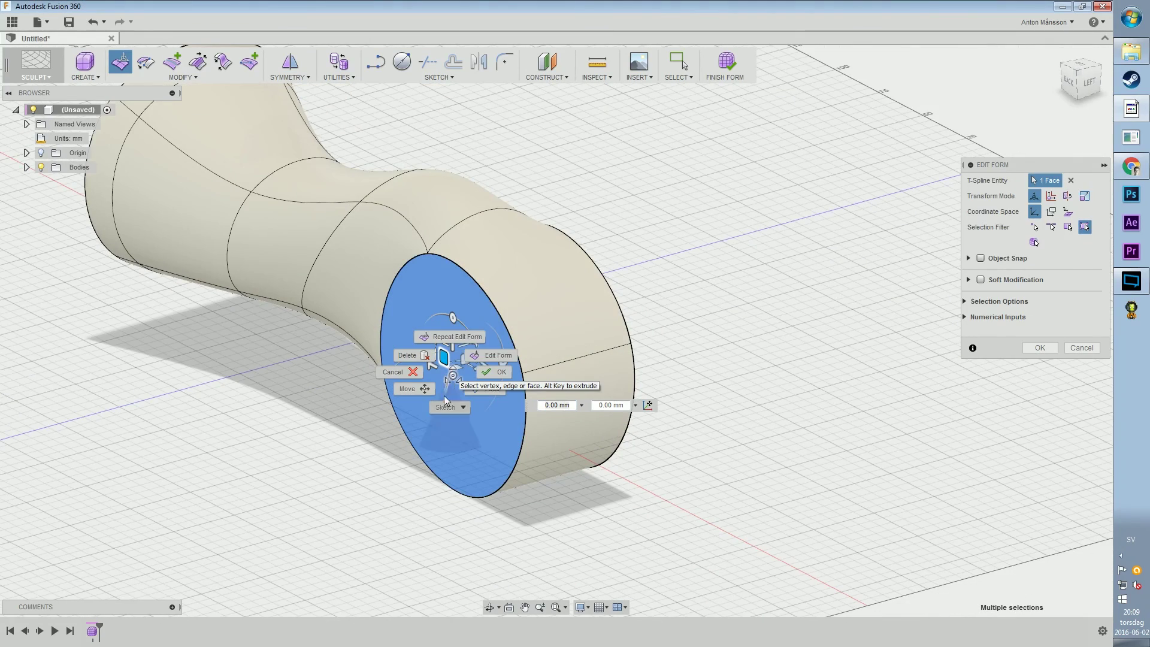
{"action": "left_click", "coordinate": [494, 358]}
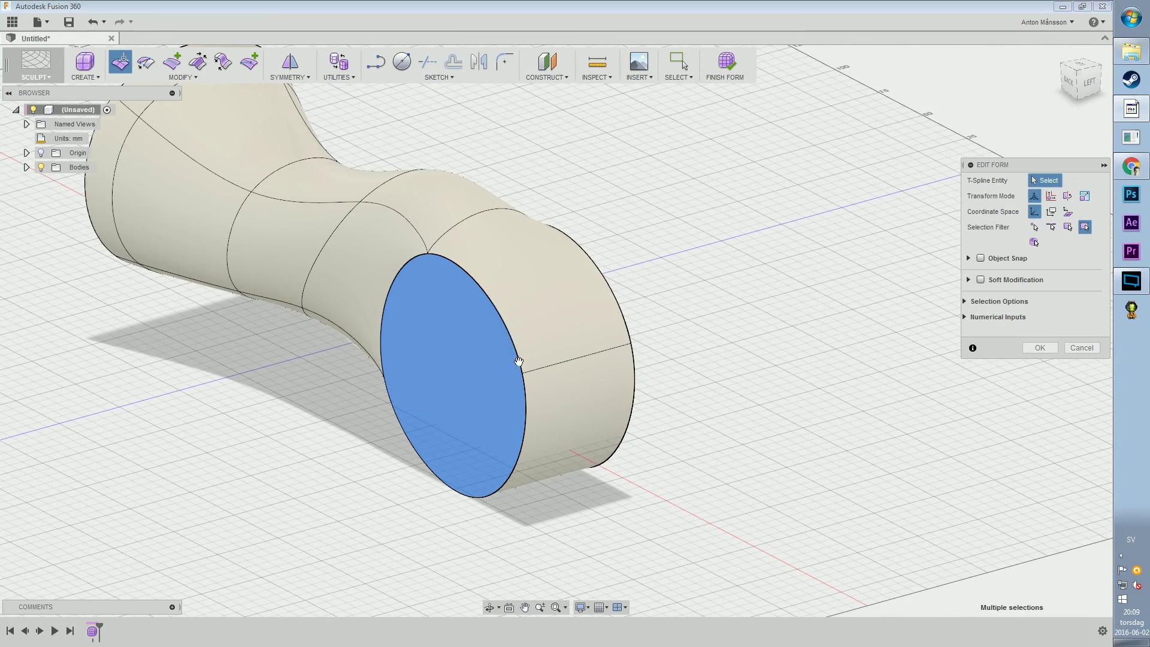
{"action": "middle_click_drag", "start_coordinate": [518, 362], "coordinate": [441, 358], "text": "shift"}
{"action": "left_click_drag", "start_coordinate": [421, 361], "coordinate": [374, 372]}
{"action": "middle_click_drag", "start_coordinate": [383, 368], "coordinate": [473, 306], "text": "shift"}
{"action": "left_click", "coordinate": [474, 310]}
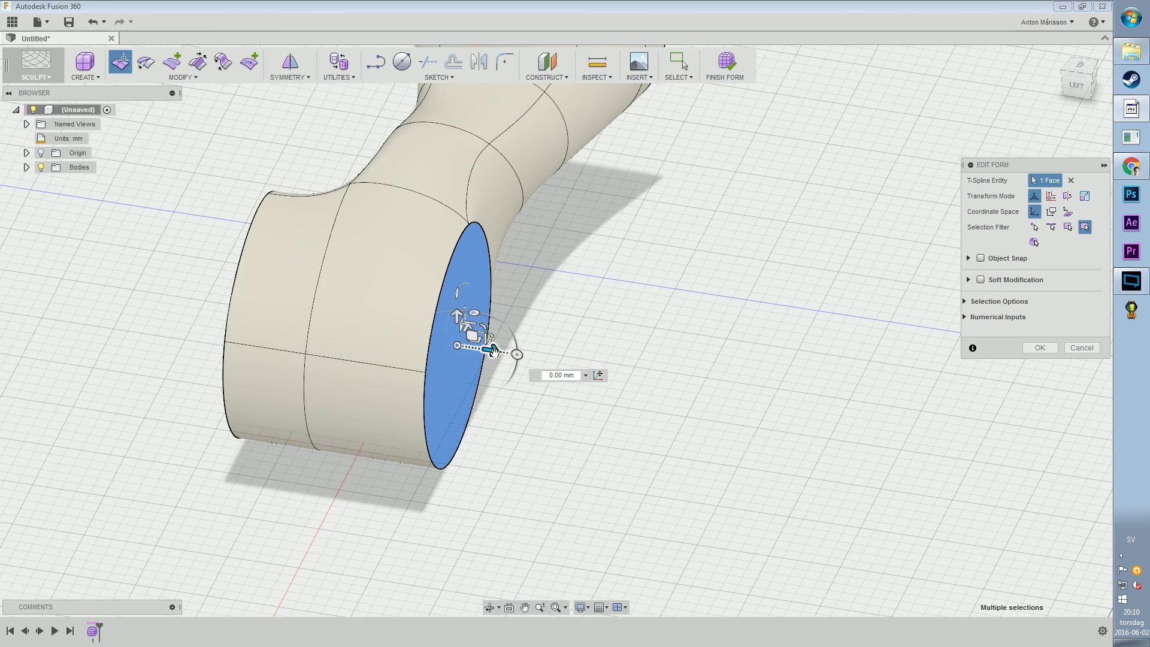
{"action": "left_click_drag", "start_coordinate": [492, 352], "coordinate": [560, 368]}
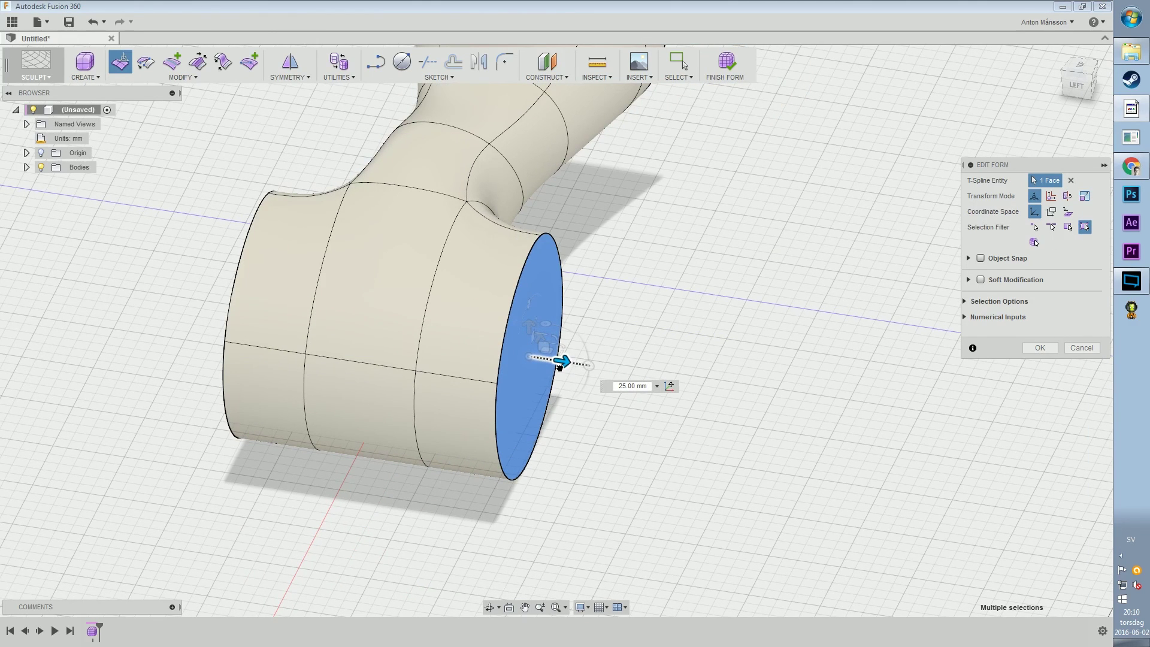
{"action": "middle_click_drag", "start_coordinate": [353, 392], "coordinate": [392, 258], "text": "shift"}
{"action": "middle_click_drag", "start_coordinate": [518, 270], "coordinate": [478, 285], "text": "shift"}
{"action": "middle_click_drag", "start_coordinate": [519, 249], "coordinate": [434, 257], "text": "shift"}
{"action": "left_click", "coordinate": [676, 280], "text": "shift"}
{"action": "middle_click_drag", "start_coordinate": [675, 280], "coordinate": [693, 300], "text": "shift"}
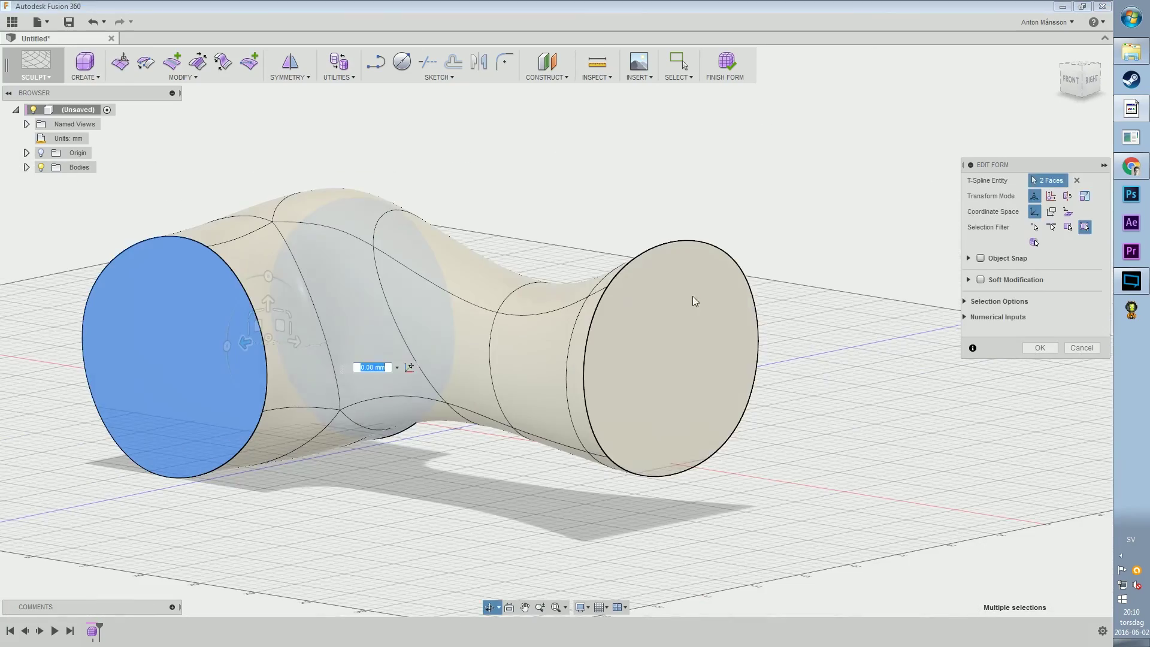
{"action": "middle_click_drag", "start_coordinate": [500, 352], "coordinate": [629, 453], "text": "shift"}
{"action": "left_click", "coordinate": [629, 452]}
- Pull the top edge of the waist upward, and move the neighbouring top edge about 13 mm toward the head and 18 mm upward
{"action": "left_click", "coordinate": [566, 284]}
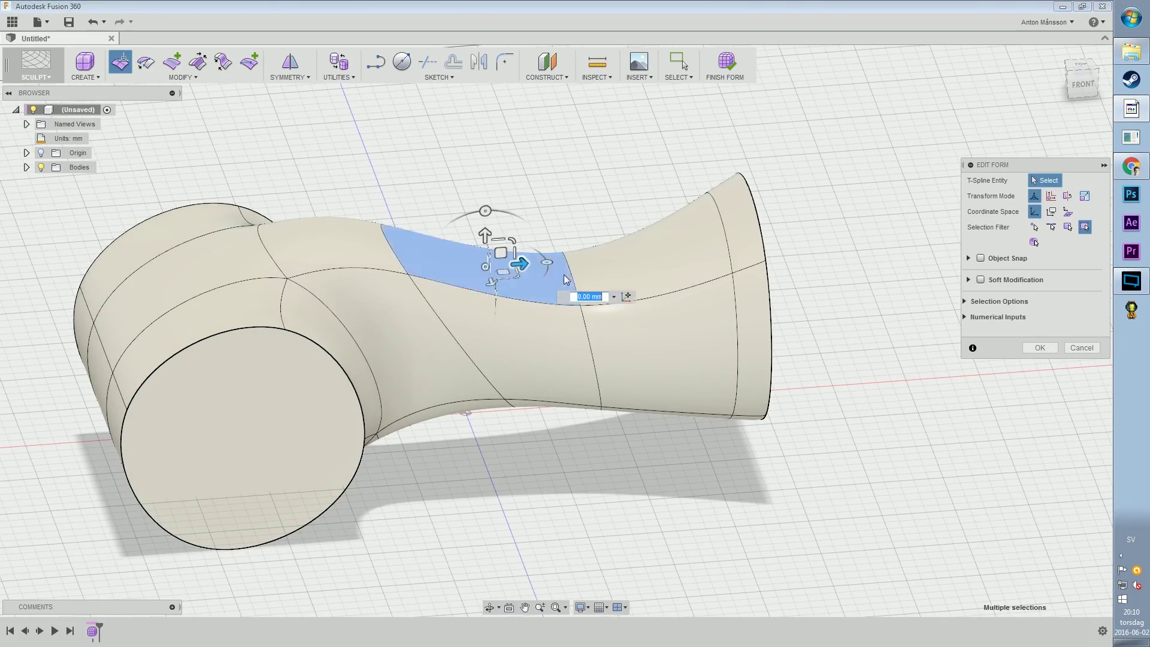
{"action": "left_click", "coordinate": [568, 269]}
{"action": "middle_click_drag", "start_coordinate": [569, 271], "coordinate": [588, 277], "text": "shift"}
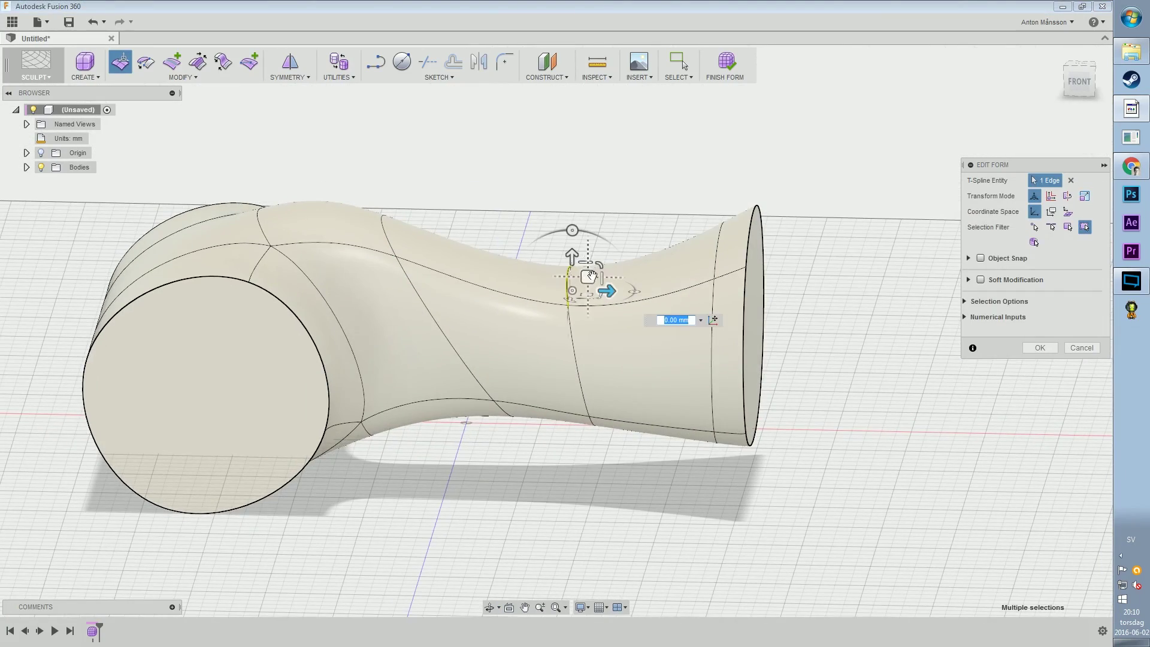
{"action": "left_click_drag", "start_coordinate": [591, 276], "coordinate": [654, 89]}
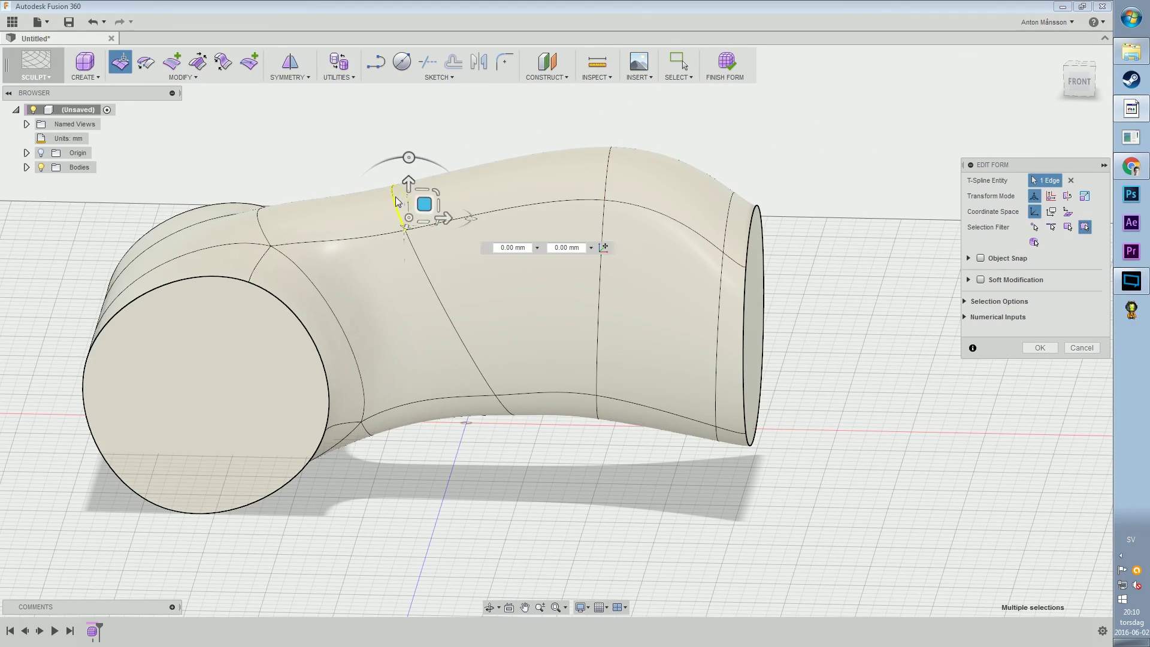
{"action": "left_click_drag", "start_coordinate": [382, 148], "coordinate": [366, 135]}
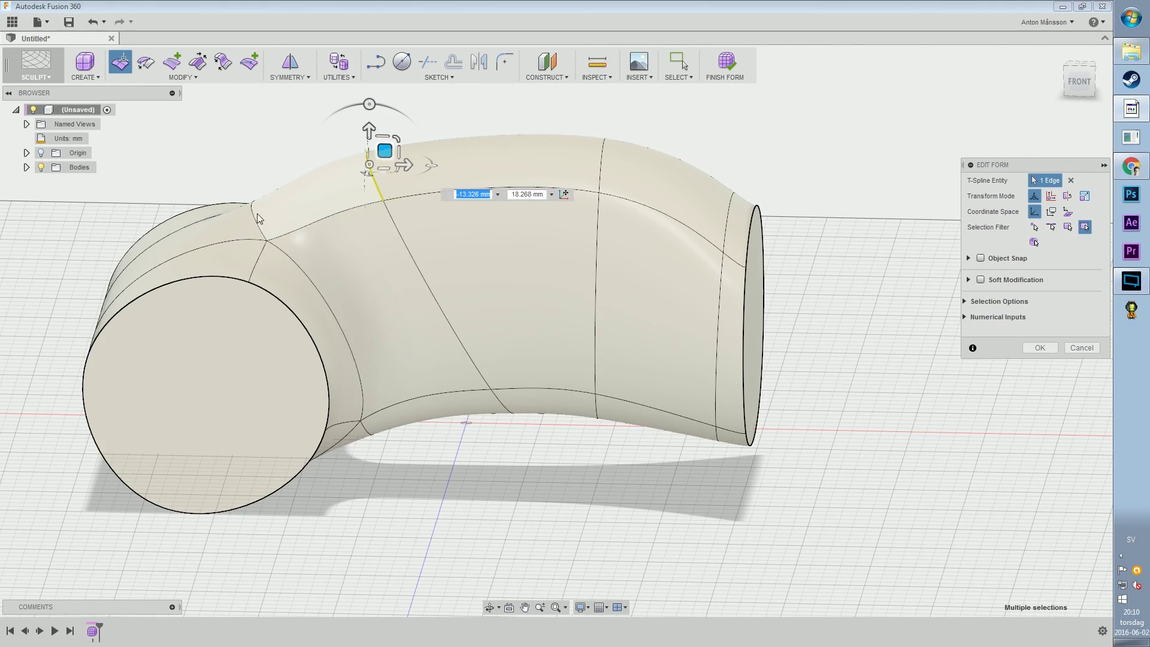
- Move the top edge where the waist meets the head outward and upward, rotating it 30 degrees
{"action": "left_click_drag", "start_coordinate": [286, 211], "coordinate": [235, 164]}
{"action": "middle_click_drag", "start_coordinate": [272, 257], "coordinate": [336, 263], "text": "shift"}
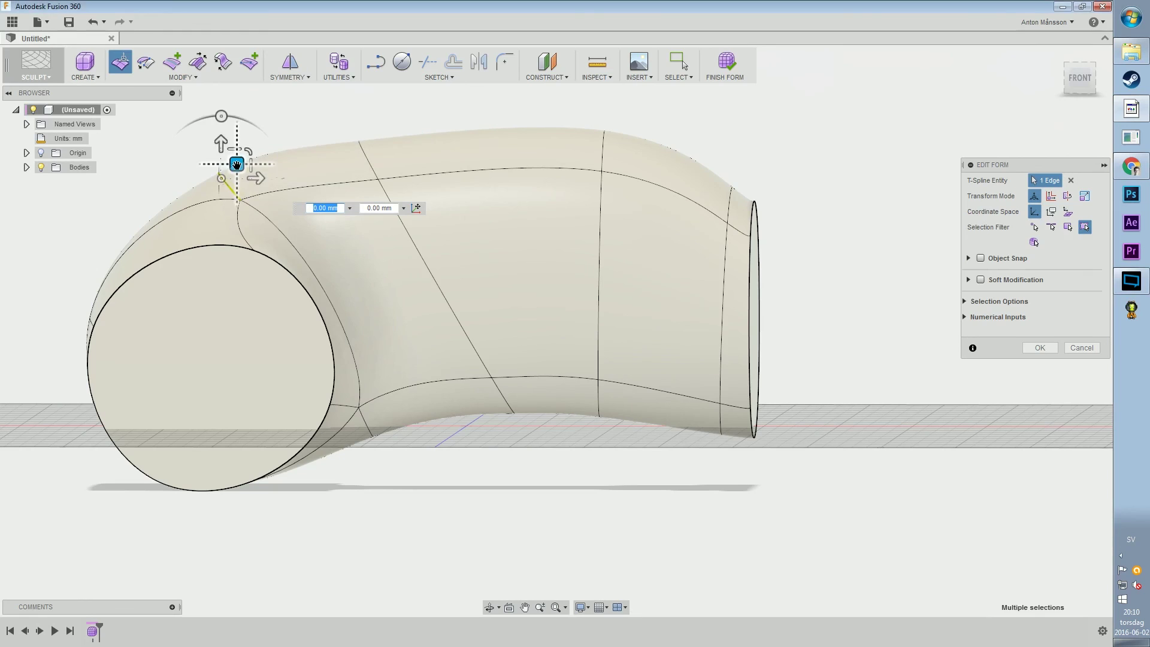
{"action": "left_click_drag", "start_coordinate": [220, 158], "coordinate": [221, 142]}
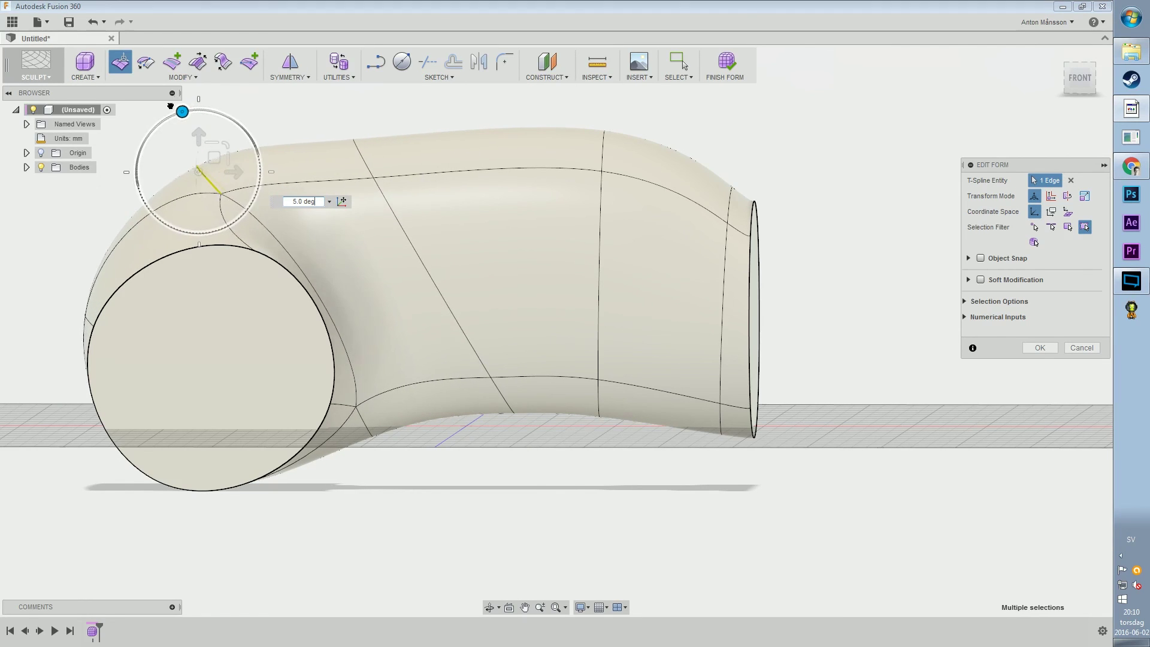
{"action": "mouse_move", "coordinate": [213, 127]}
{"action": "left_mouse_down"}
{"action": "mouse_move", "coordinate": [198, 111]}
{"action": "mouse_move", "coordinate": [160, 115]}
{"action": "left_mouse_up"}
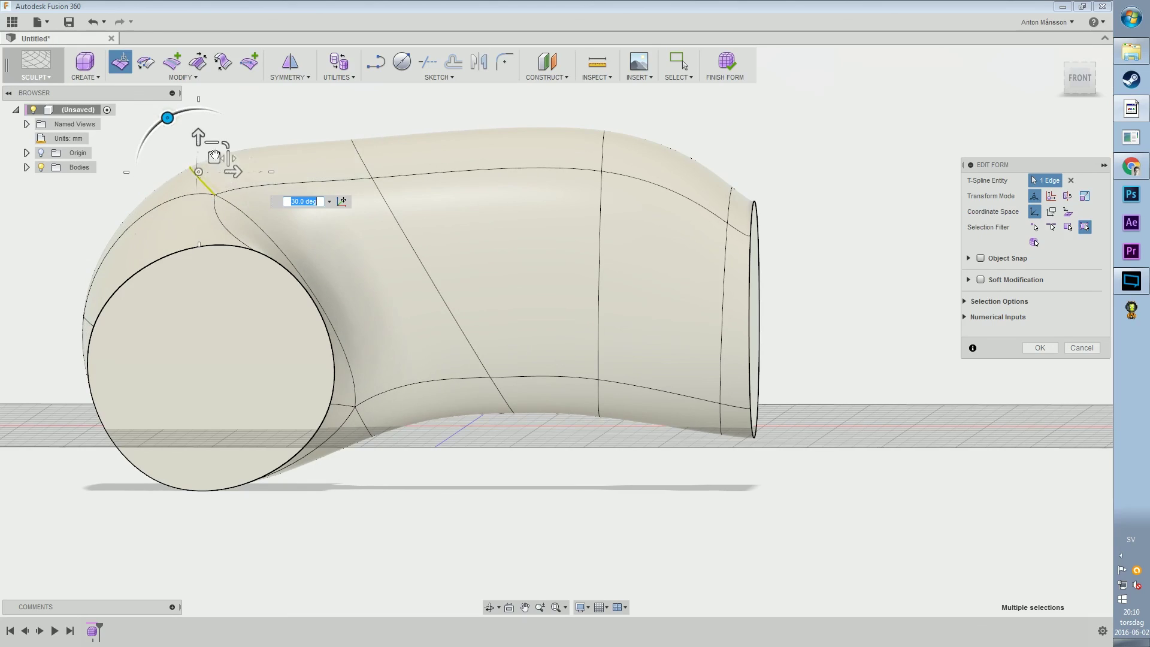
{"action": "left_click_drag", "start_coordinate": [221, 155], "coordinate": [279, 173]}
- Spread the two top vertices at the junction of waist and head apart by scaling them sideways by about 2.27
{"action": "middle_click_drag", "start_coordinate": [278, 174], "coordinate": [513, 377], "text": "shift"}
{"action": "left_click", "coordinate": [390, 347]}
{"action": "left_click", "coordinate": [495, 361], "text": "shift"}
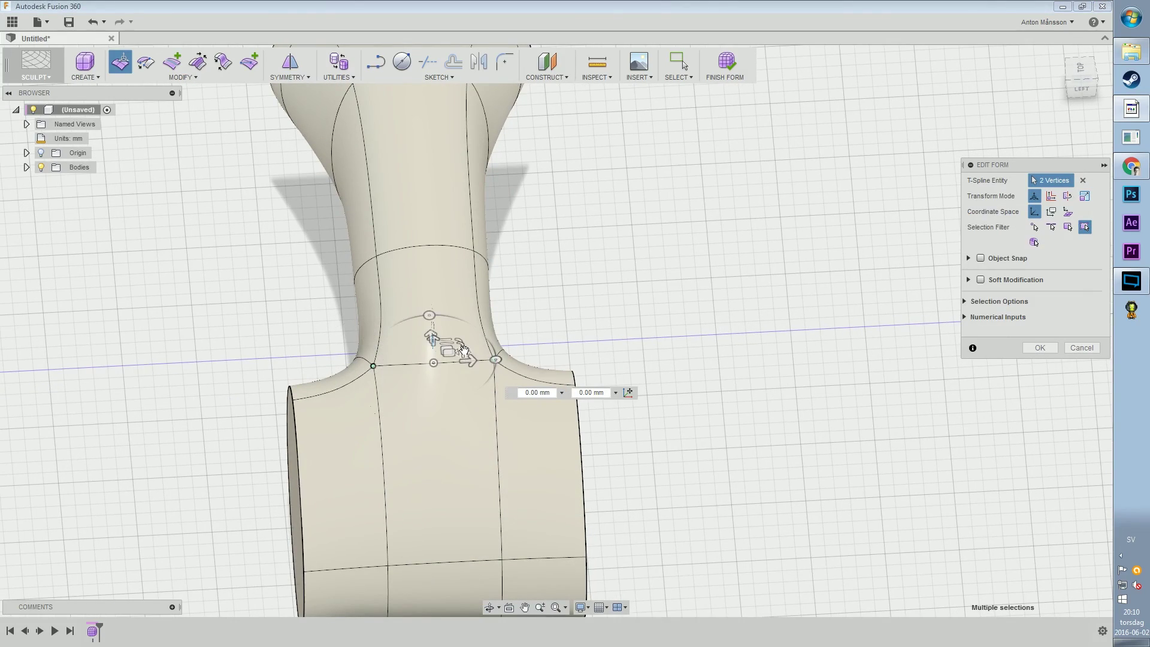
{"action": "left_click_drag", "start_coordinate": [462, 352], "coordinate": [473, 353]}
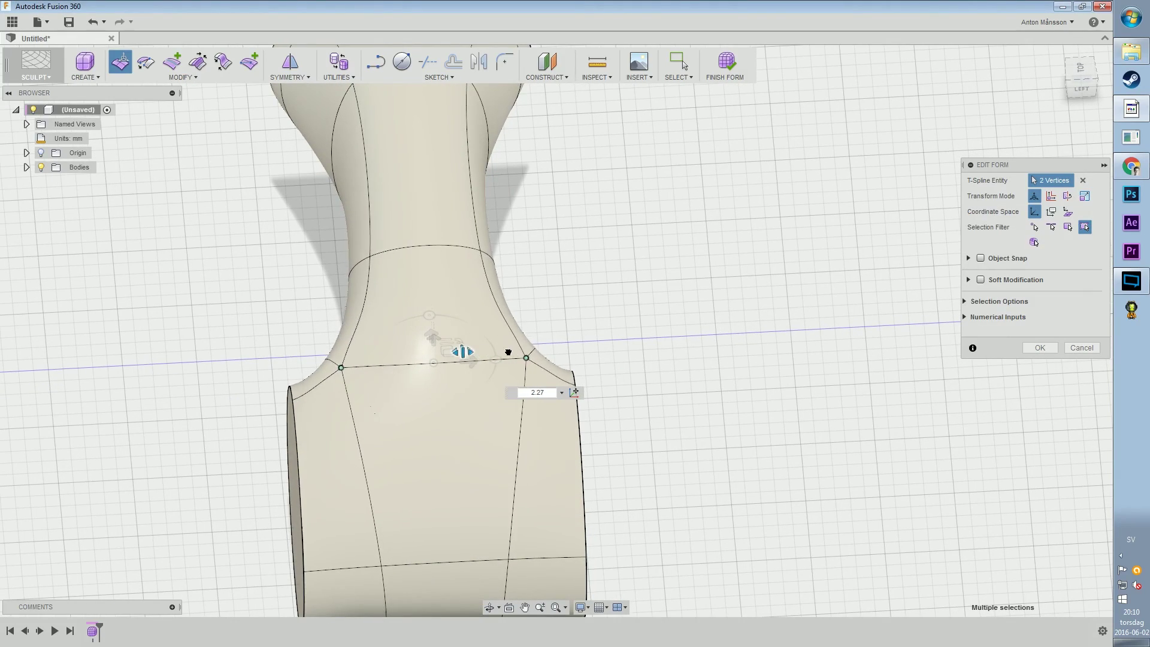
- Insert a simple, single-sided edge loop beside the slanted loop around the waist, at location -0.468 toward the flared end
{"action": "middle_click_drag", "start_coordinate": [508, 352], "coordinate": [410, 285], "text": "shift"}
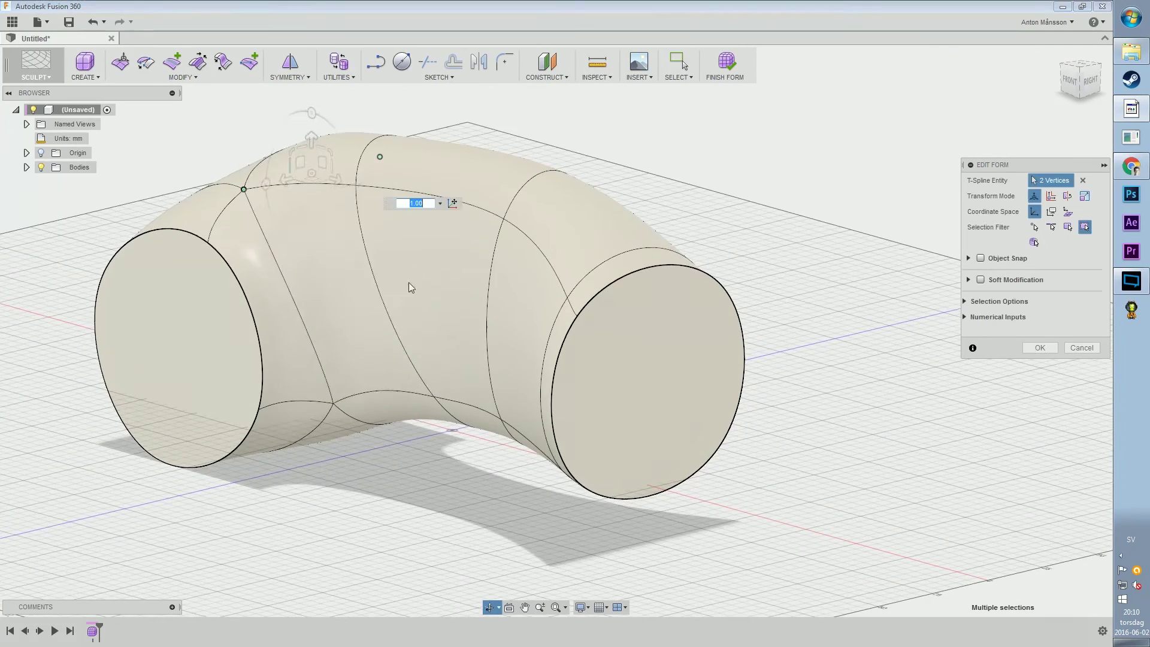
{"action": "left_click", "coordinate": [288, 280]}
{"action": "middle_click_drag", "start_coordinate": [273, 226], "coordinate": [304, 280]}
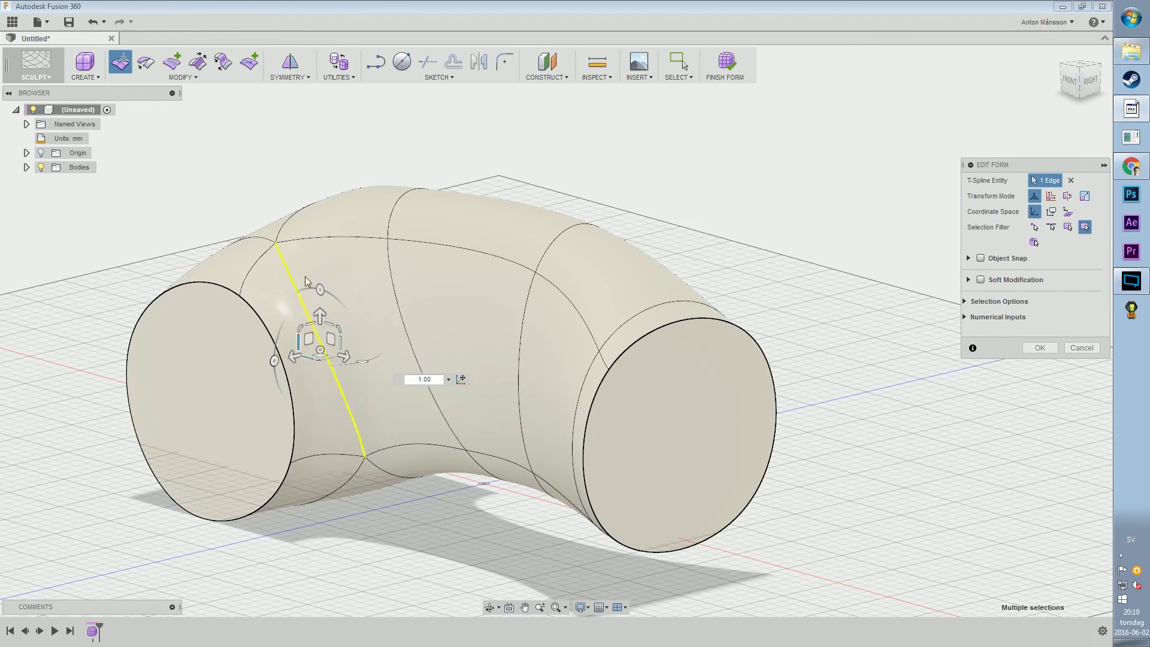
{"action": "left_click", "coordinate": [392, 210]}
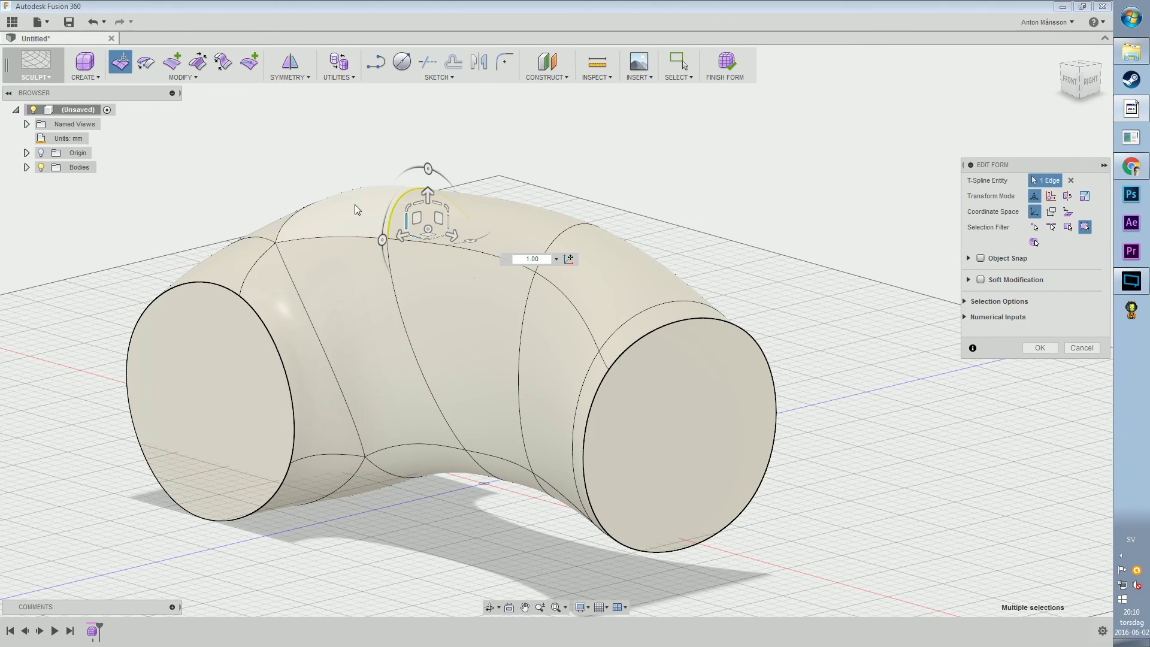
{"action": "double_click", "coordinate": [390, 265]}
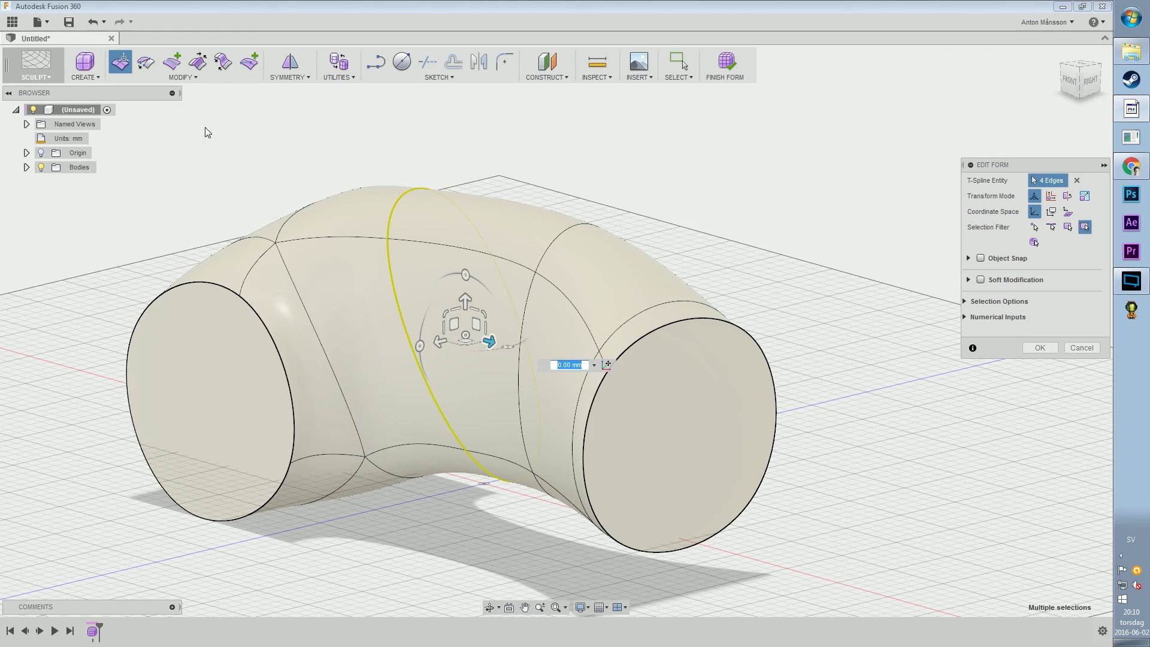
{"action": "left_click", "coordinate": [178, 71]}
{"action": "middle_click_drag", "start_coordinate": [419, 283], "coordinate": [493, 258], "text": "shift"}
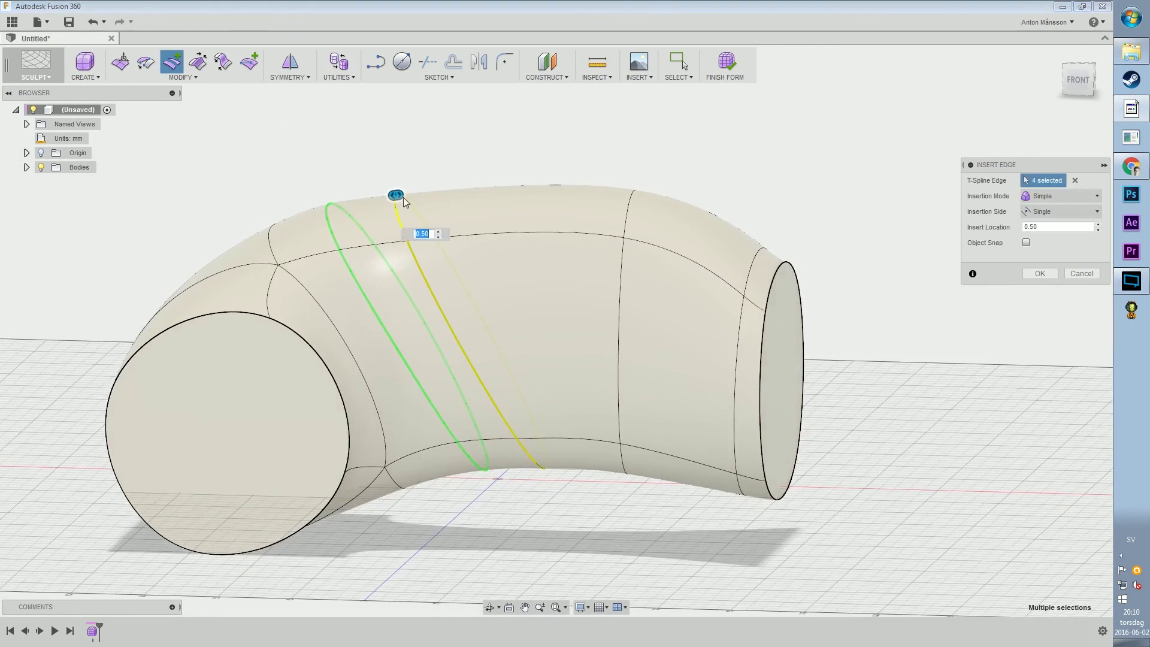
{"action": "left_click_drag", "start_coordinate": [398, 197], "coordinate": [417, 194]}
{"action": "left_click_drag", "start_coordinate": [569, 191], "coordinate": [568, 191]}
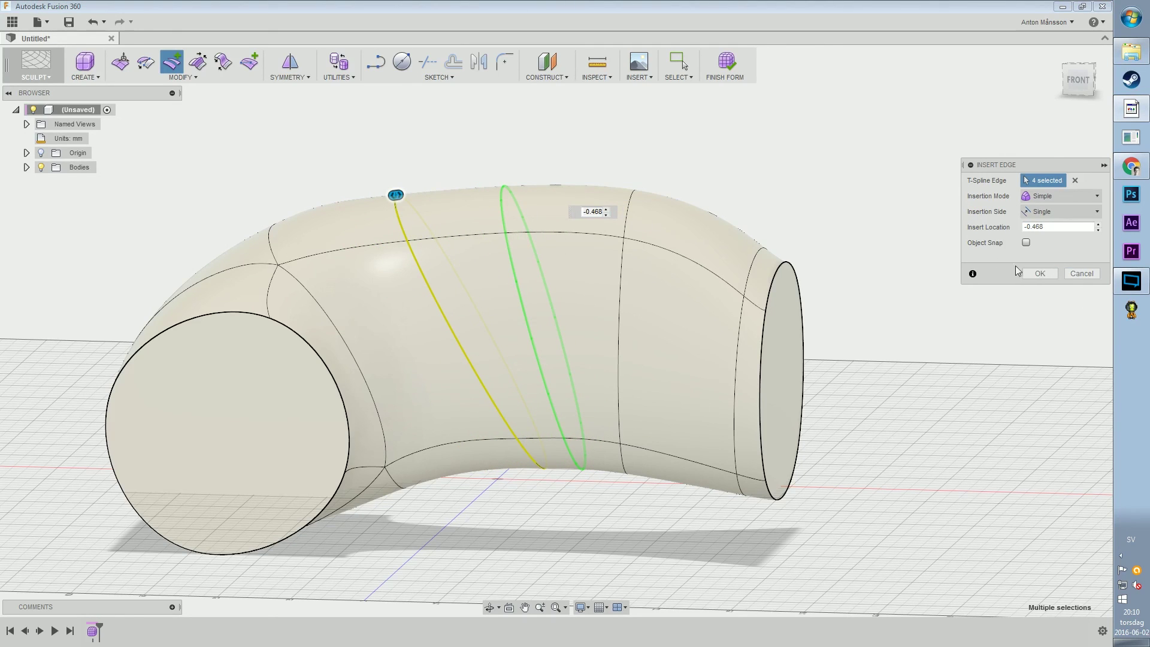
{"action": "left_click", "coordinate": [1030, 277]}
{"action": "double_click", "coordinate": [500, 208]}
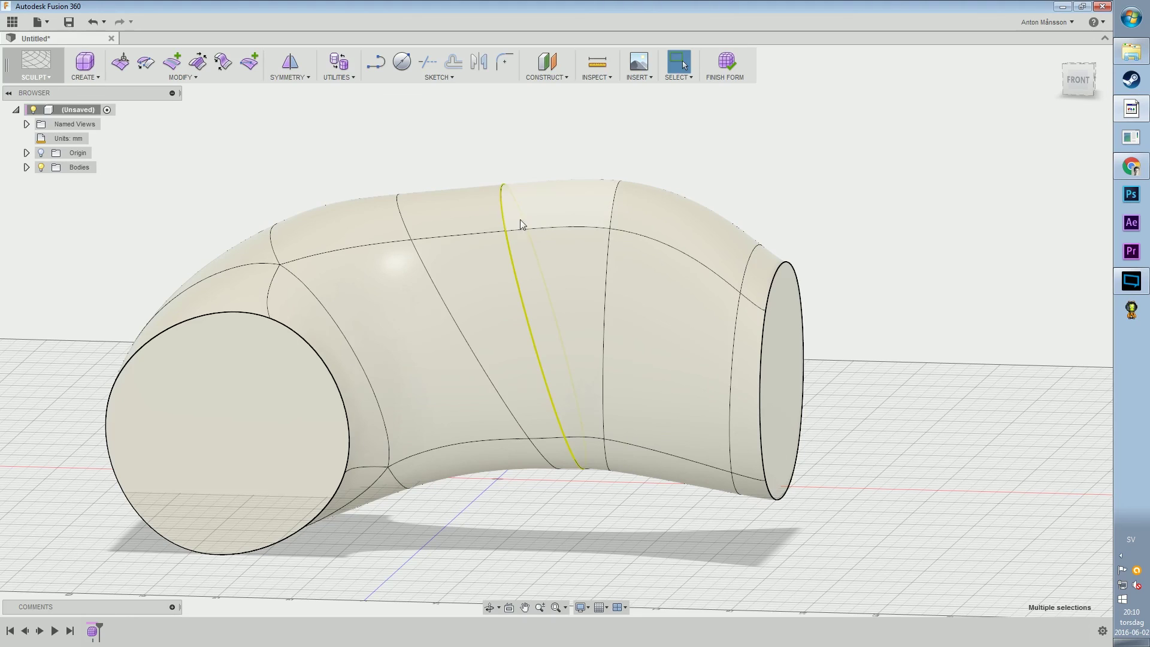
{"action": "right_click", "coordinate": [523, 226]}
{"action": "left_click", "coordinate": [449, 143]}
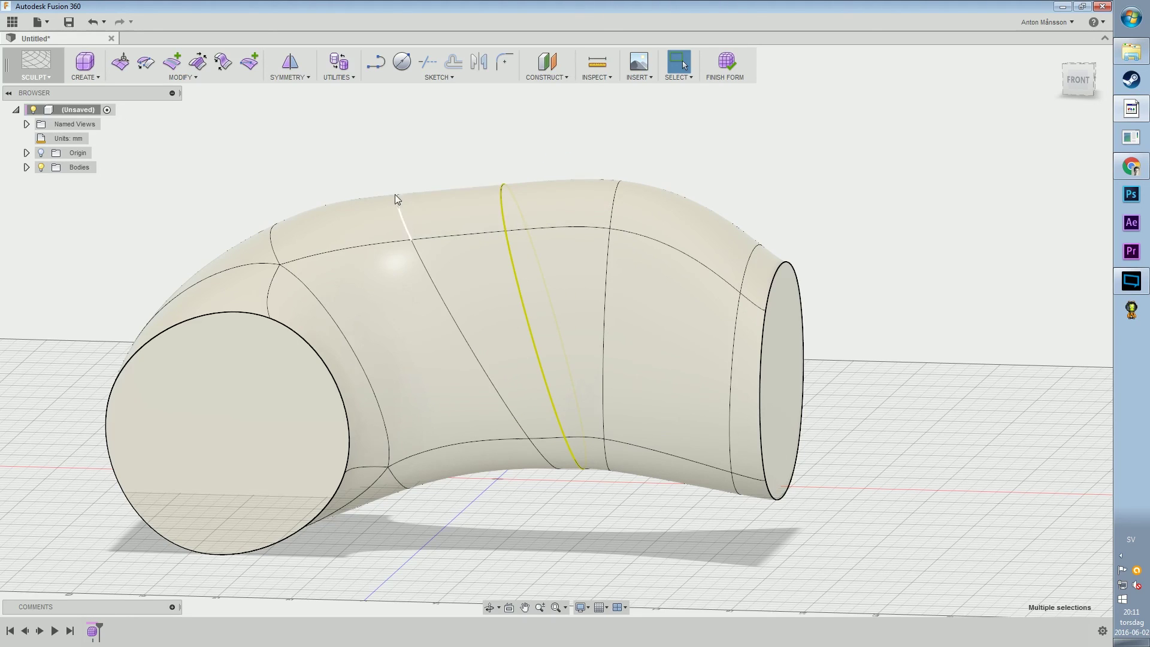
{"action": "middle_click_drag", "start_coordinate": [626, 186], "coordinate": [581, 195], "text": "shift"}
{"action": "left_click", "coordinate": [659, 354]}
- Scale the four faces along the underside of the waist across their width with Edit Form
{"action": "middle_click_drag", "start_coordinate": [527, 290], "coordinate": [555, 367], "text": "shift"}
{"action": "left_click", "coordinate": [555, 367]}
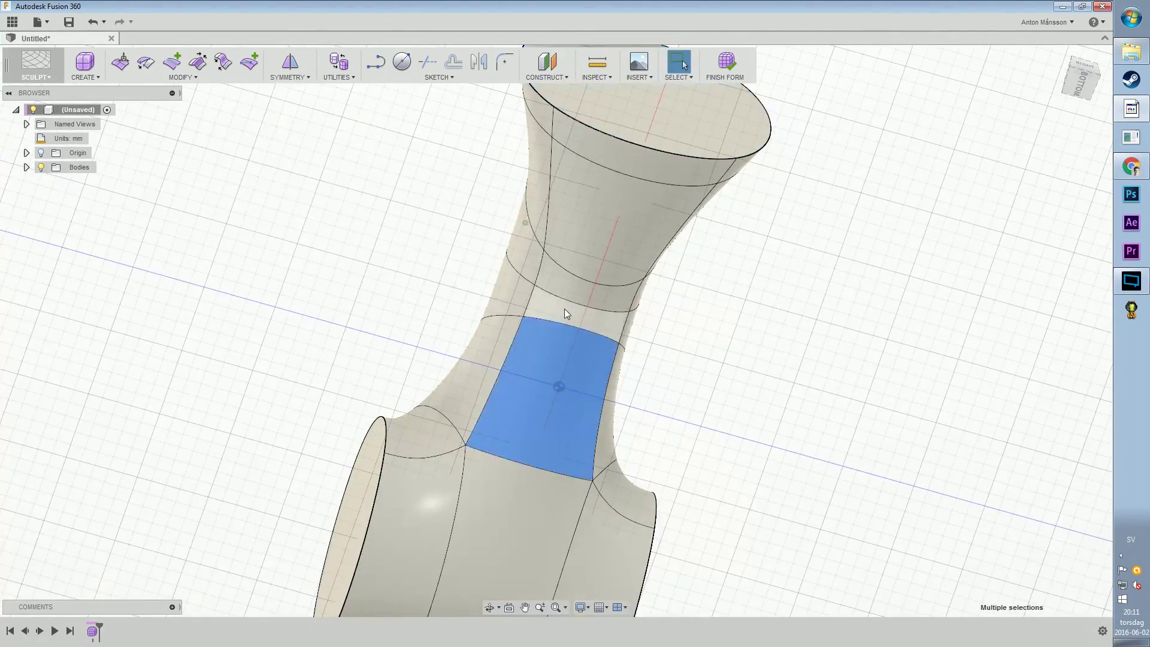
{"action": "left_click", "coordinate": [586, 250], "text": "shift"}
{"action": "right_click", "coordinate": [576, 295]}
{"action": "left_click", "coordinate": [611, 279]}
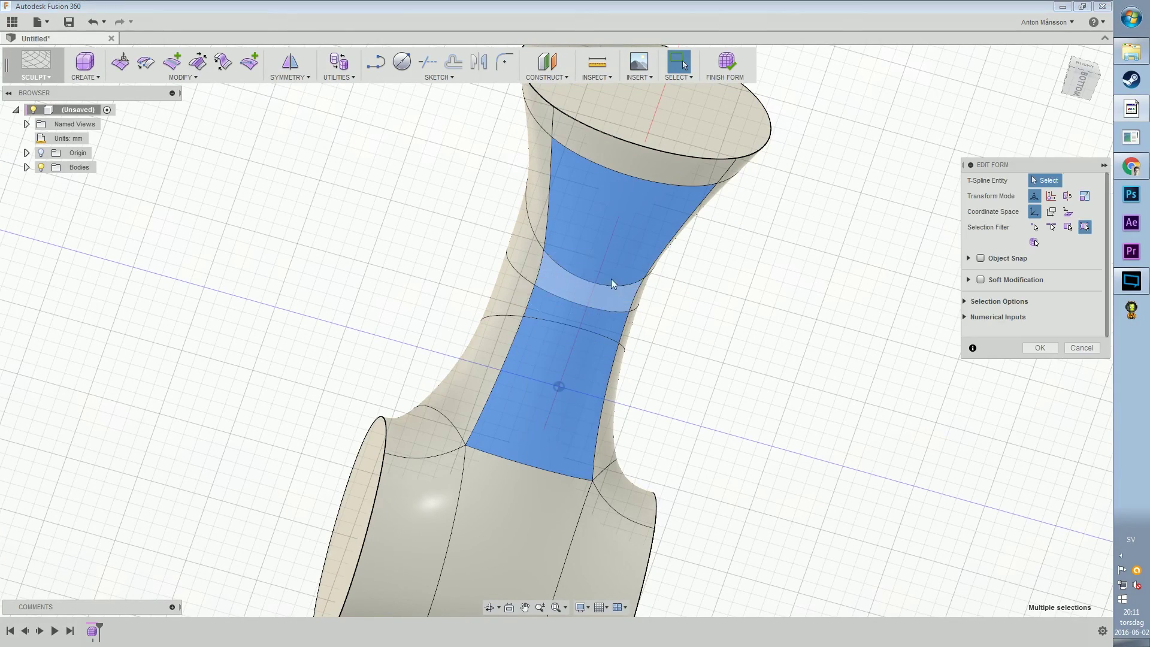
{"action": "left_click_drag", "start_coordinate": [572, 277], "coordinate": [641, 302]}
- Spread the two underside vertices at the junction of waist and head apart by scaling them sideways, and accept the edit
{"action": "middle_click_drag", "start_coordinate": [641, 302], "coordinate": [774, 483], "text": "shift"}
{"action": "middle_click_drag", "start_coordinate": [774, 483], "coordinate": [695, 409]}
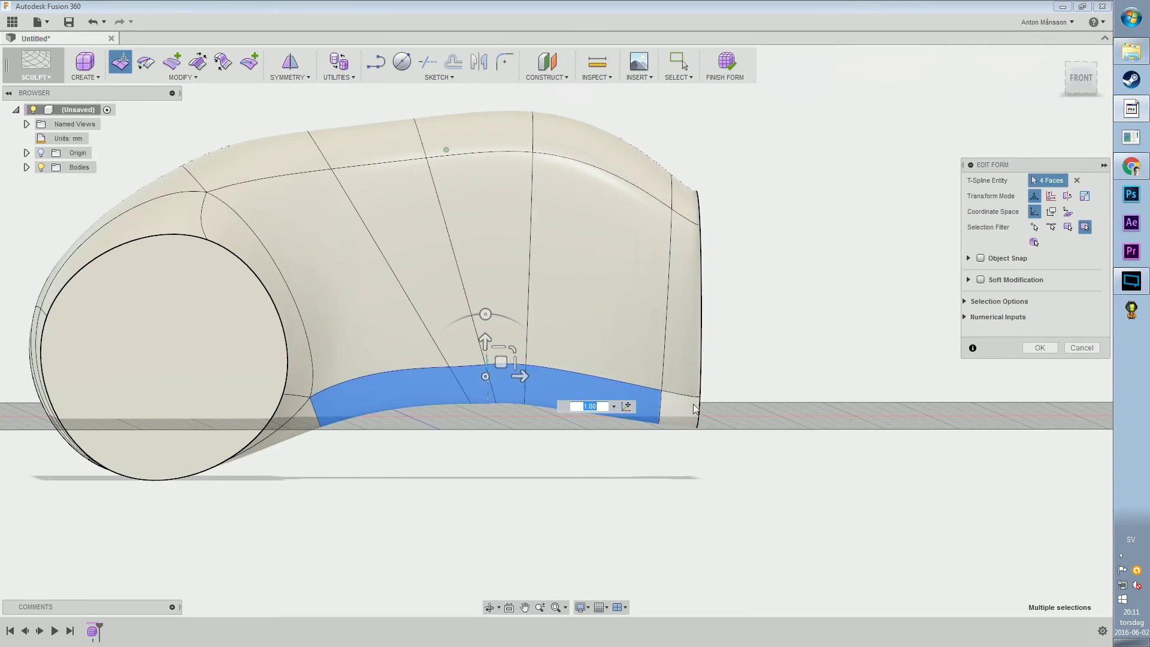
{"action": "left_click", "coordinate": [662, 412]}
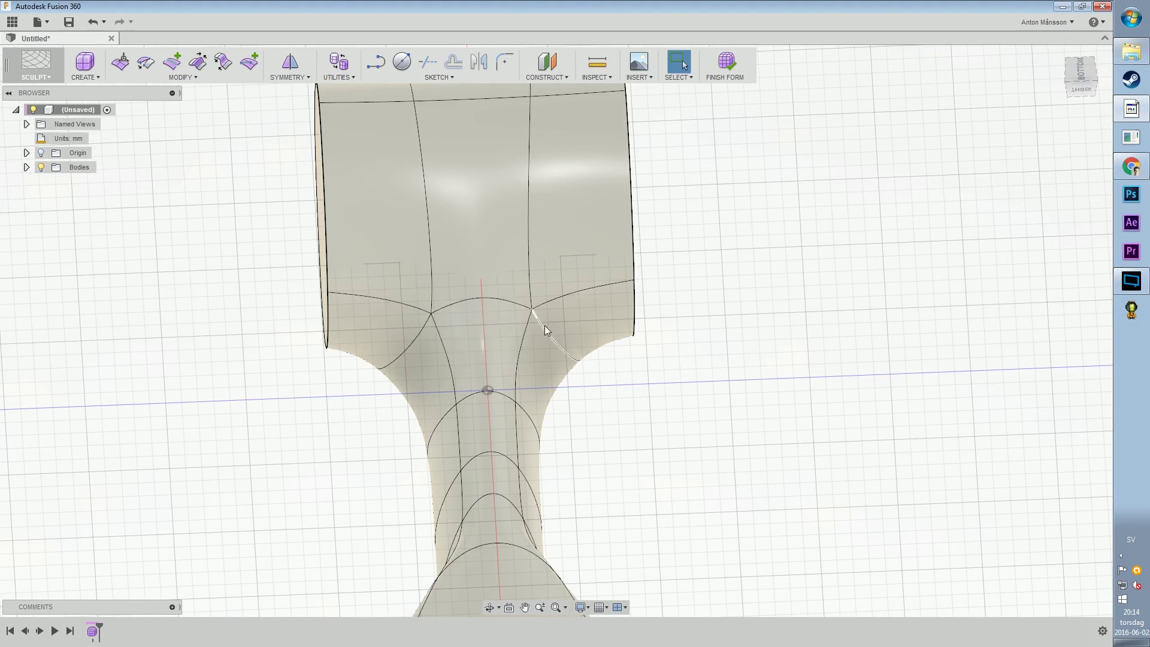
{"action": "right_click", "coordinate": [433, 313]}
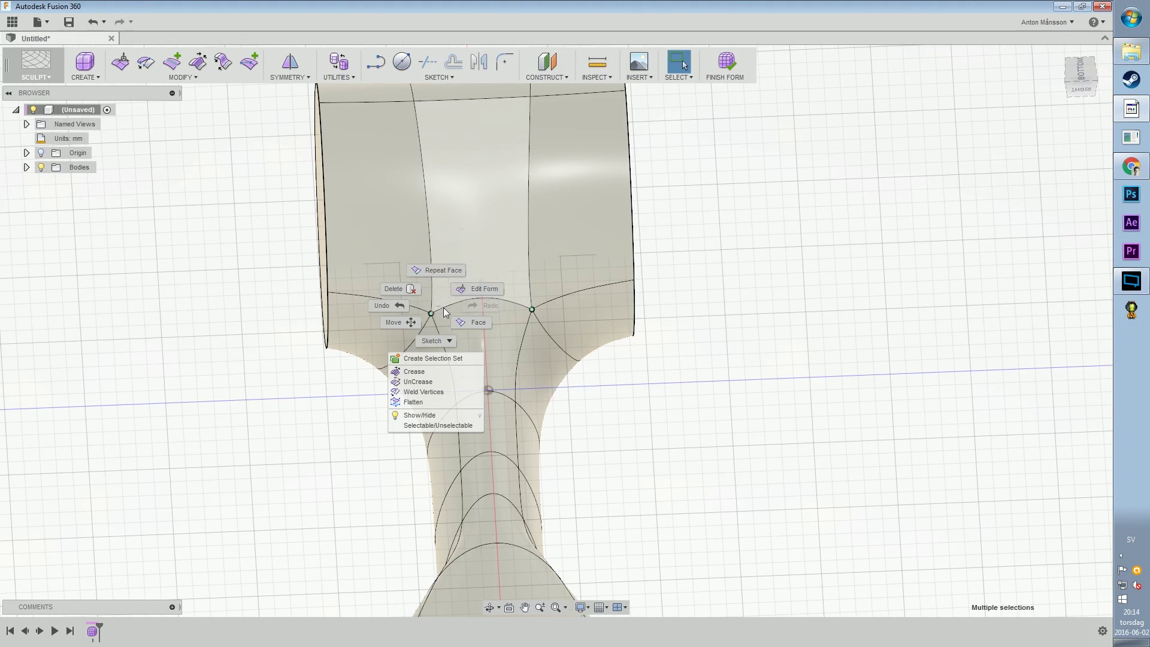
{"action": "left_click", "coordinate": [483, 289]}
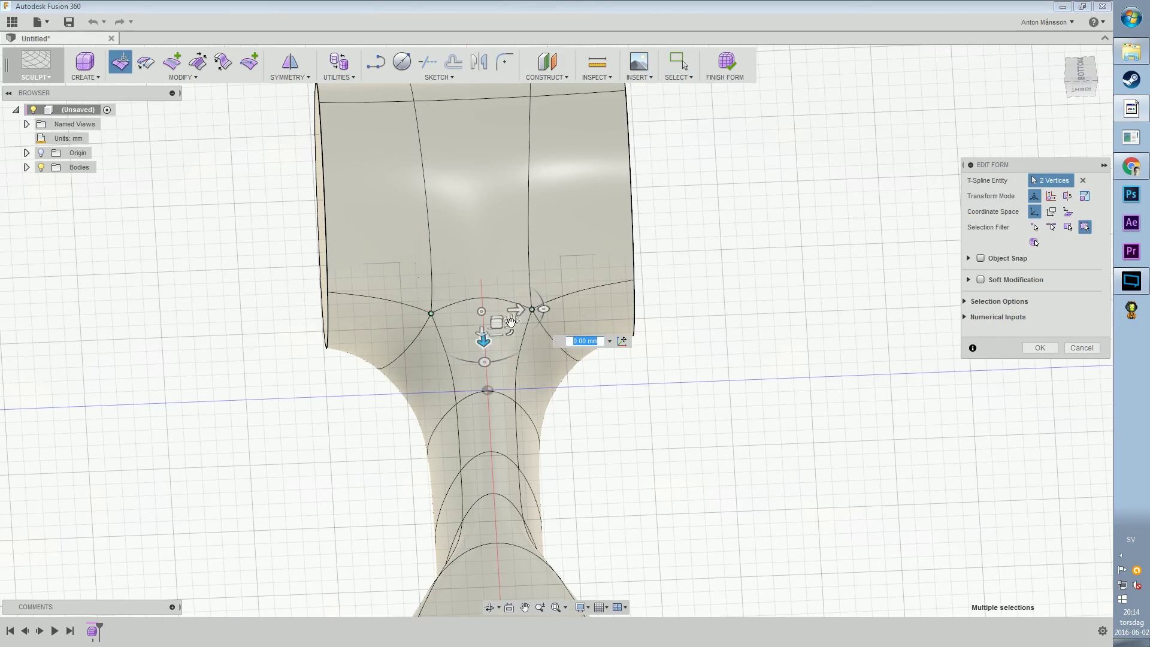
{"action": "left_click_drag", "start_coordinate": [699, 301], "coordinate": [701, 300]}
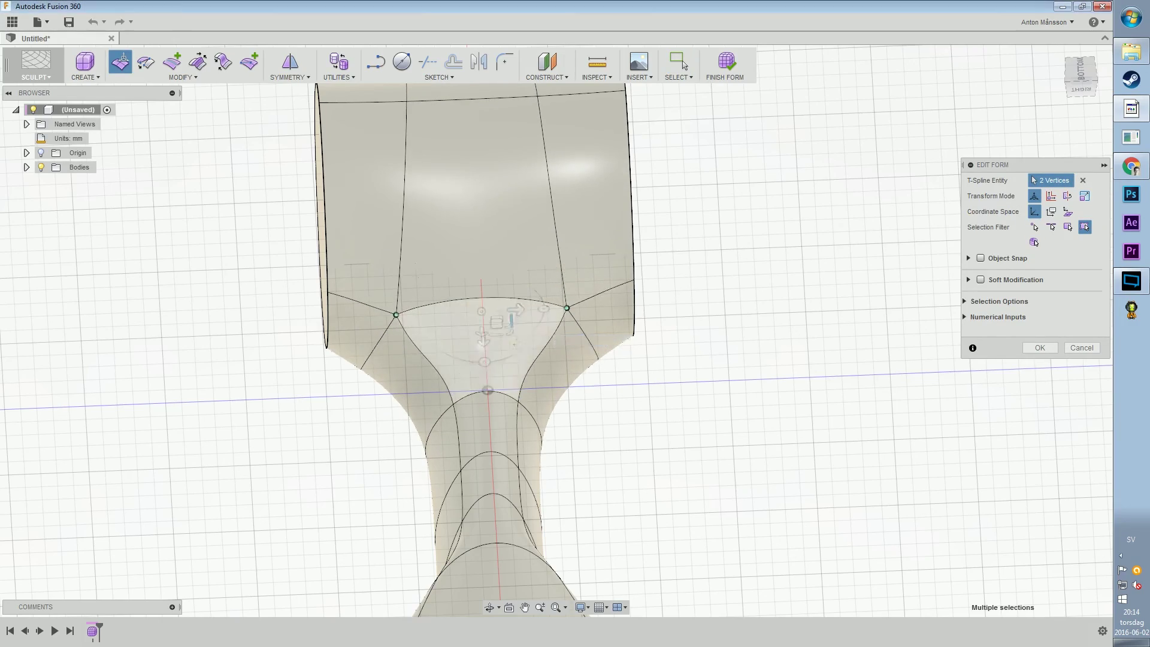
{"action": "middle_click_drag", "start_coordinate": [506, 359], "coordinate": [564, 342], "text": "shift"}
{"action": "middle_click_drag", "start_coordinate": [479, 407], "coordinate": [693, 164], "text": "shift"}
{"action": "left_click", "coordinate": [1051, 348]}
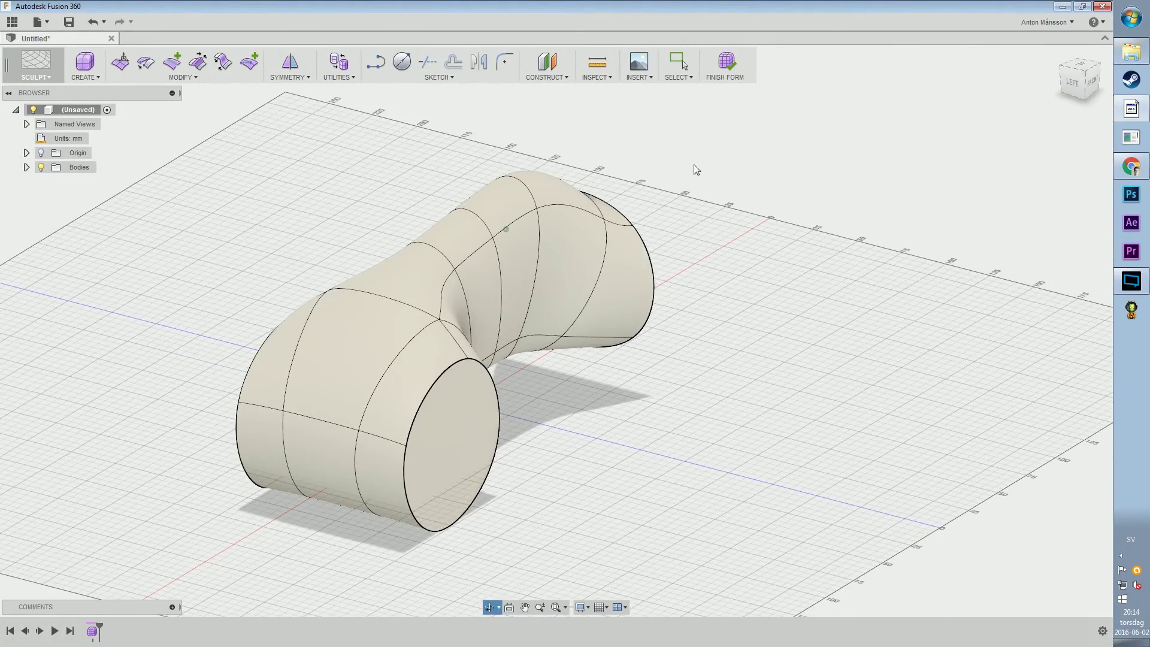
- Finish the form to convert the sculpted T-spline into a solid body, and select its round end face
{"action": "left_click", "coordinate": [731, 63]}
{"action": "mouse_move", "coordinate": [569, 389]}
{"action": "middle_mouse_down", "text": "shift"}
{"action": "mouse_move", "coordinate": [383, 375]}
{"action": "mouse_move", "coordinate": [508, 424]}
{"action": "middle_mouse_up", "text": "shift"}
{"action": "left_click", "coordinate": [353, 366]}
{"action": "right_click", "coordinate": [508, 424]}
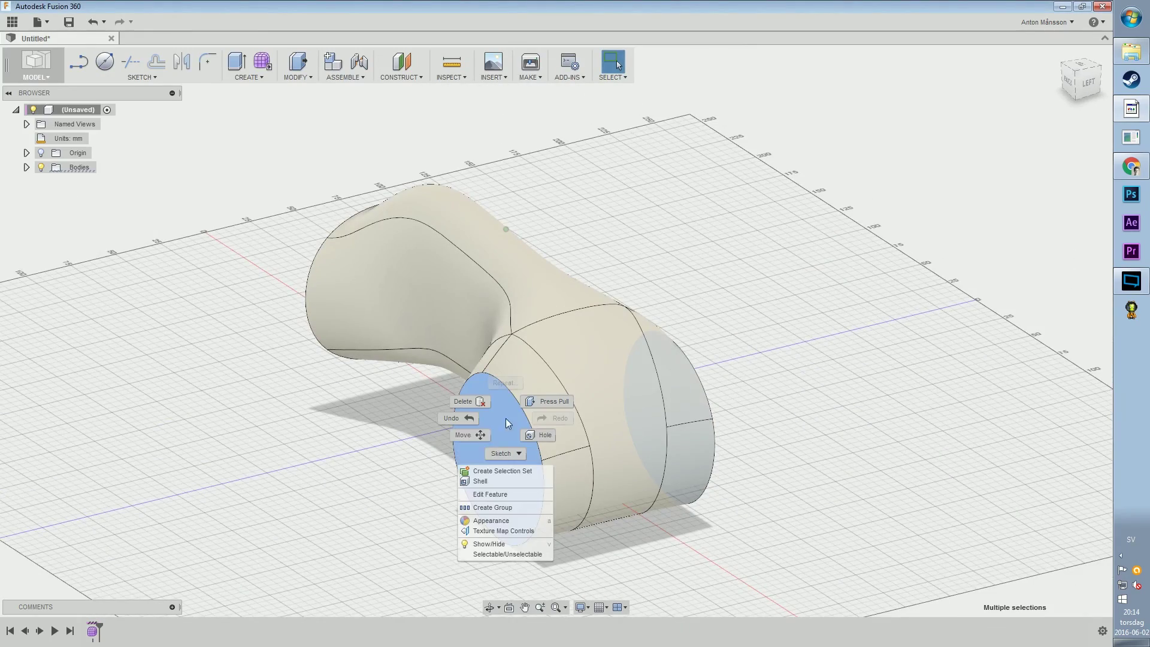
- Try to chamfer the circular edge around the flat end face of the head
{"action": "left_click", "coordinate": [664, 470]}
{"action": "left_click", "coordinate": [513, 398]}
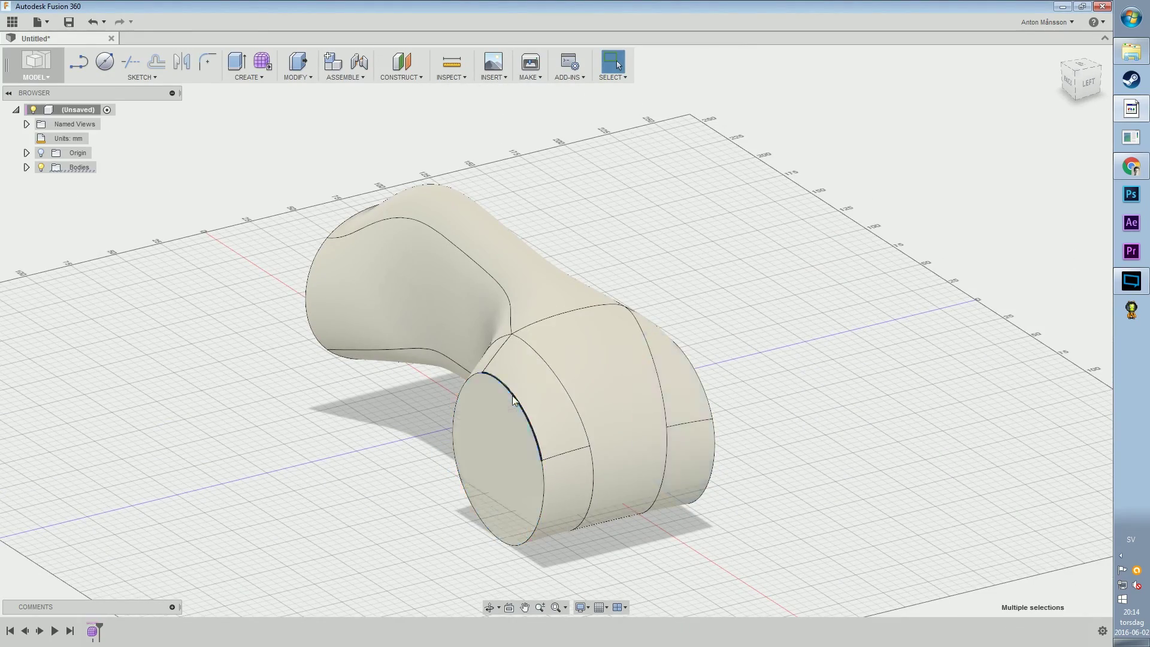
{"action": "middle_click_drag", "start_coordinate": [475, 385], "coordinate": [512, 443], "text": "shift"}
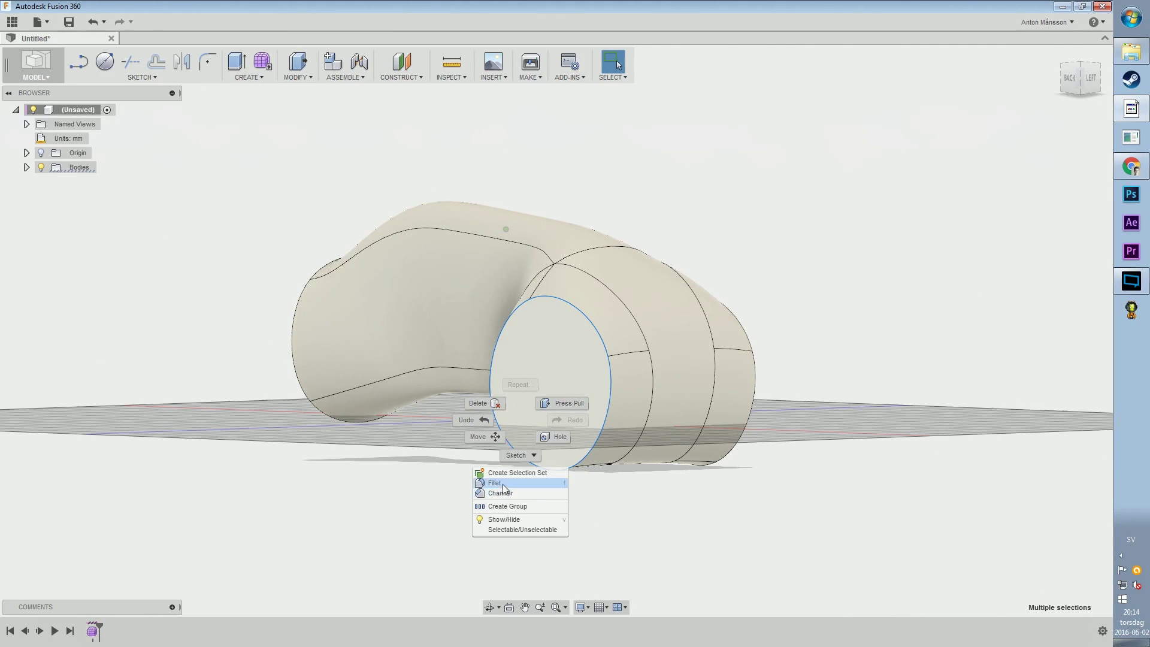
{"action": "left_click", "coordinate": [502, 493]}
{"action": "left_click_drag", "start_coordinate": [539, 293], "coordinate": [542, 294]}
{"action": "left_click", "coordinate": [1100, 256]}
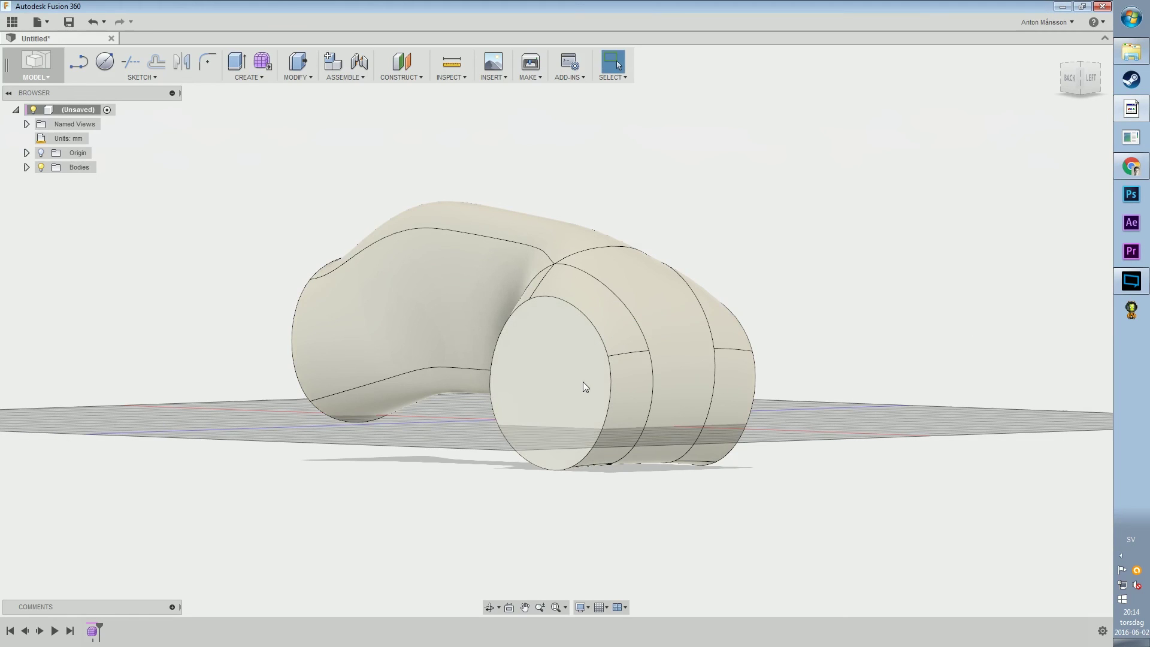
- Start a circle sketch on the head's flat round end face, and stop the sketch
{"action": "left_click", "coordinate": [233, 77]}
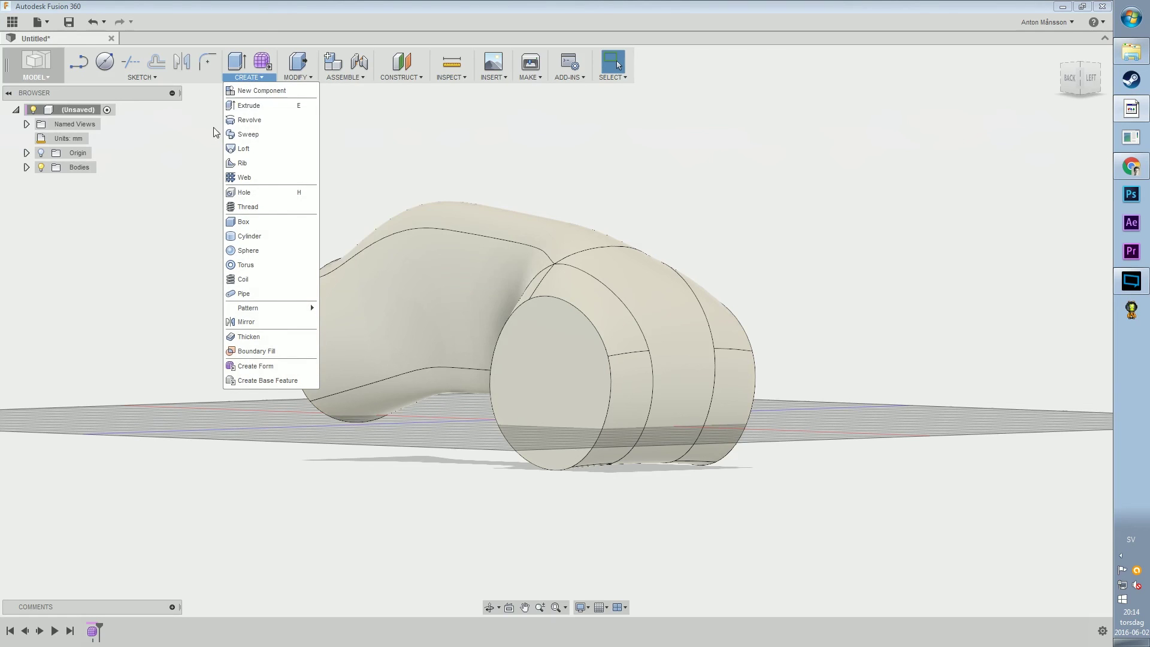
{"action": "left_click", "coordinate": [104, 61]}
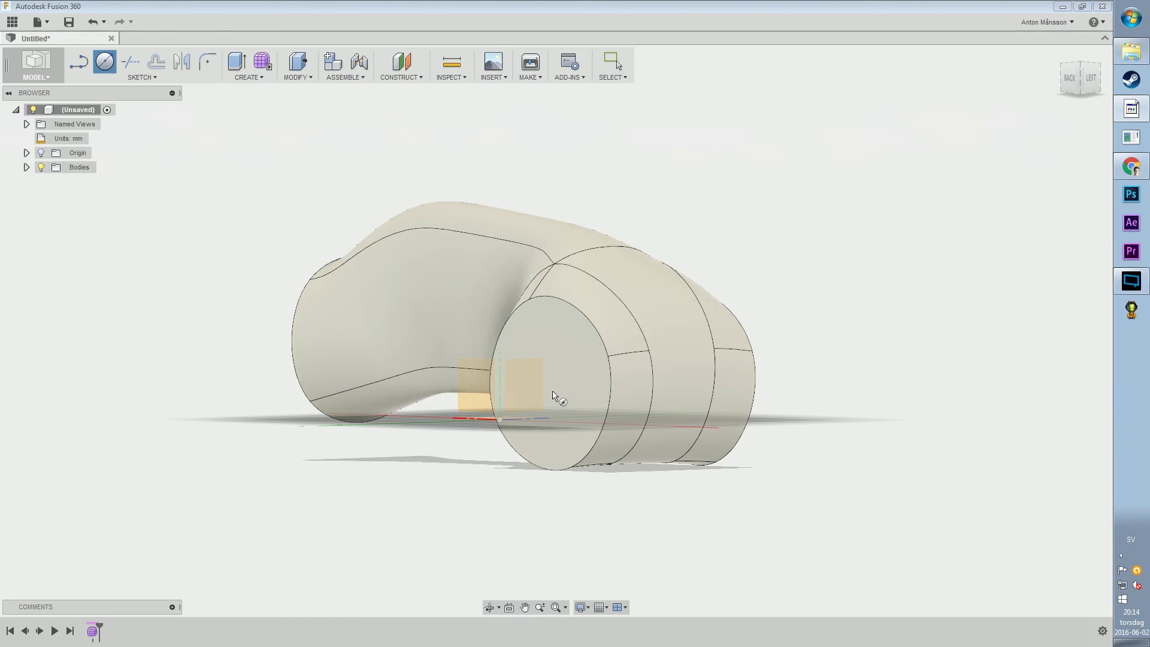
{"action": "left_click", "coordinate": [571, 363]}
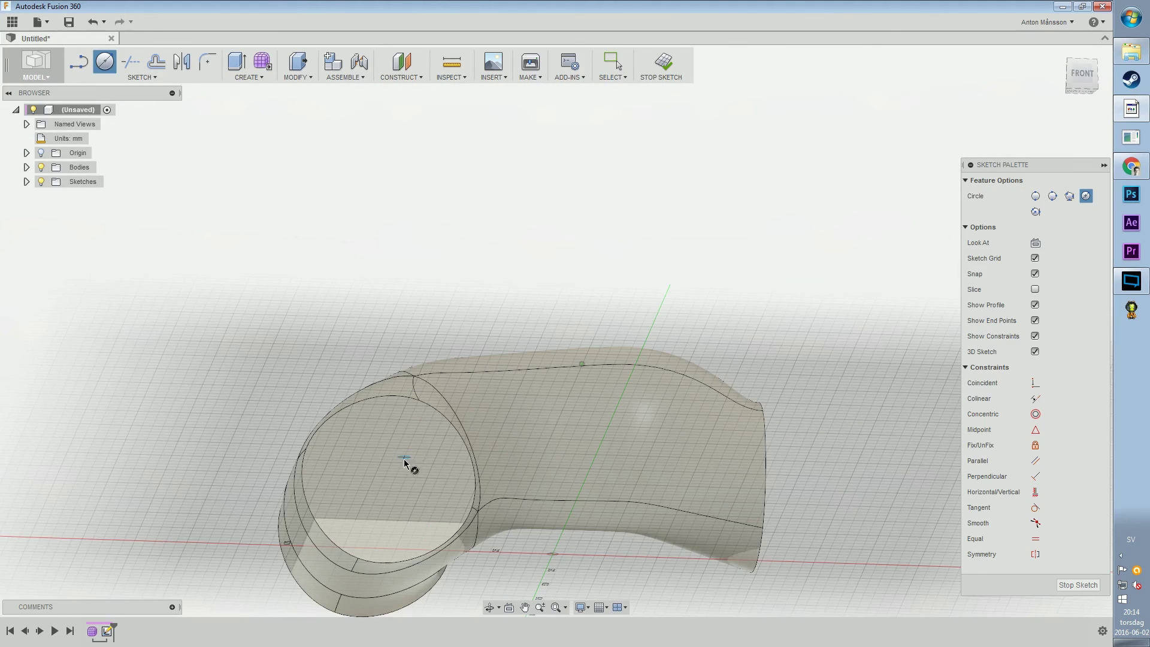
{"action": "mouse_move", "coordinate": [404, 460]}
{"action": "middle_mouse_down", "text": "shift"}
{"action": "mouse_move", "coordinate": [385, 508]}
{"action": "mouse_move", "coordinate": [436, 415]}
{"action": "mouse_move", "coordinate": [400, 441]}
{"action": "middle_mouse_up", "text": "shift"}
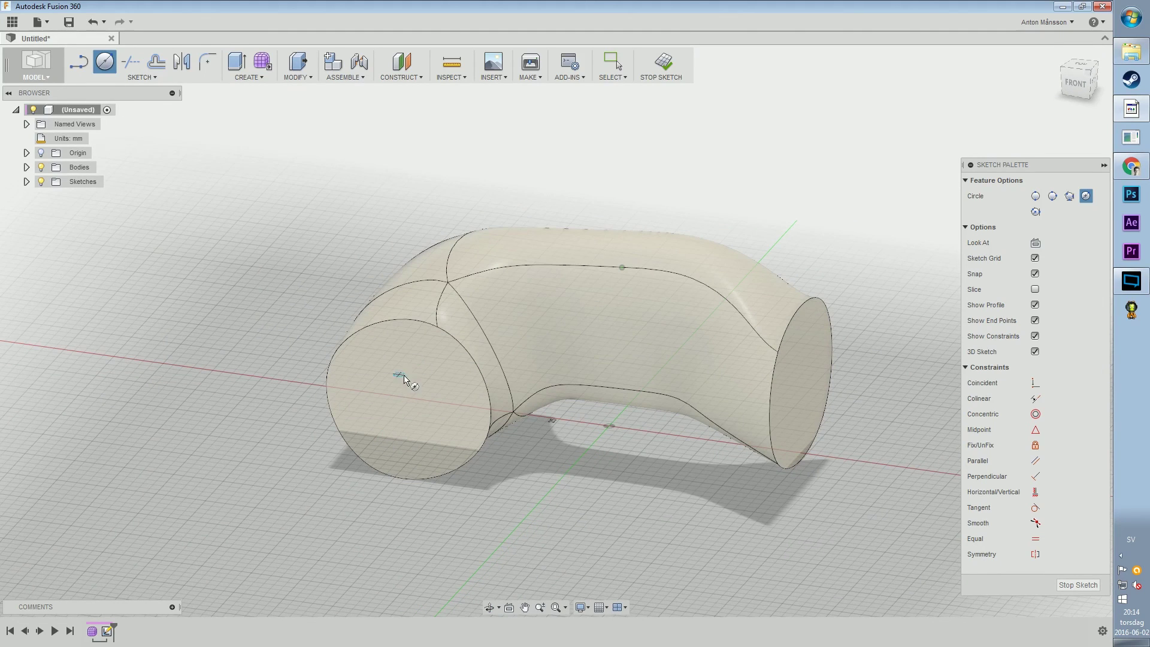
{"action": "left_click", "coordinate": [1077, 585]}
{"action": "left_click", "coordinate": [403, 397]}
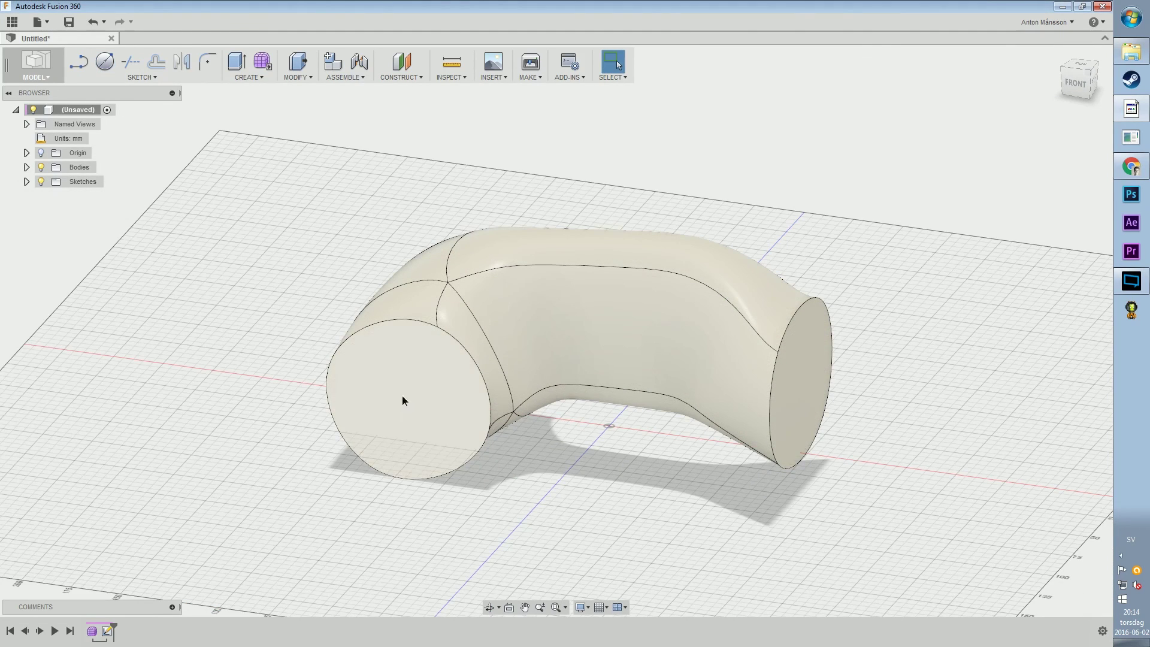
{"action": "right_click", "coordinate": [404, 399]}
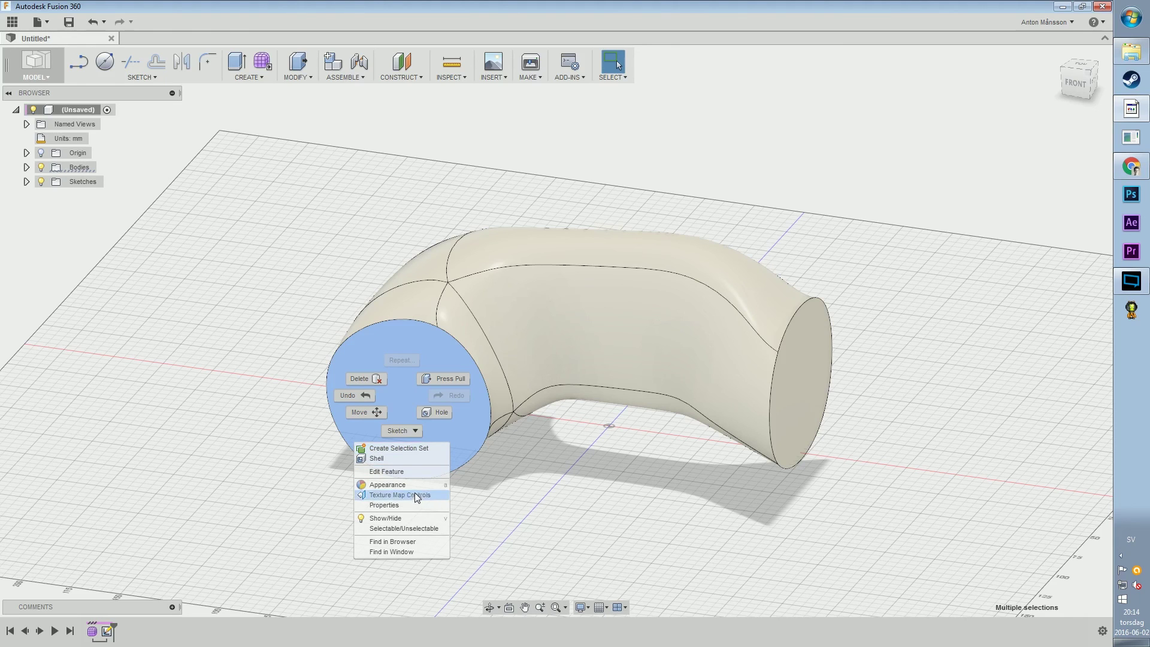
{"action": "left_click", "coordinate": [145, 78]}
{"action": "left_click", "coordinate": [153, 87]}
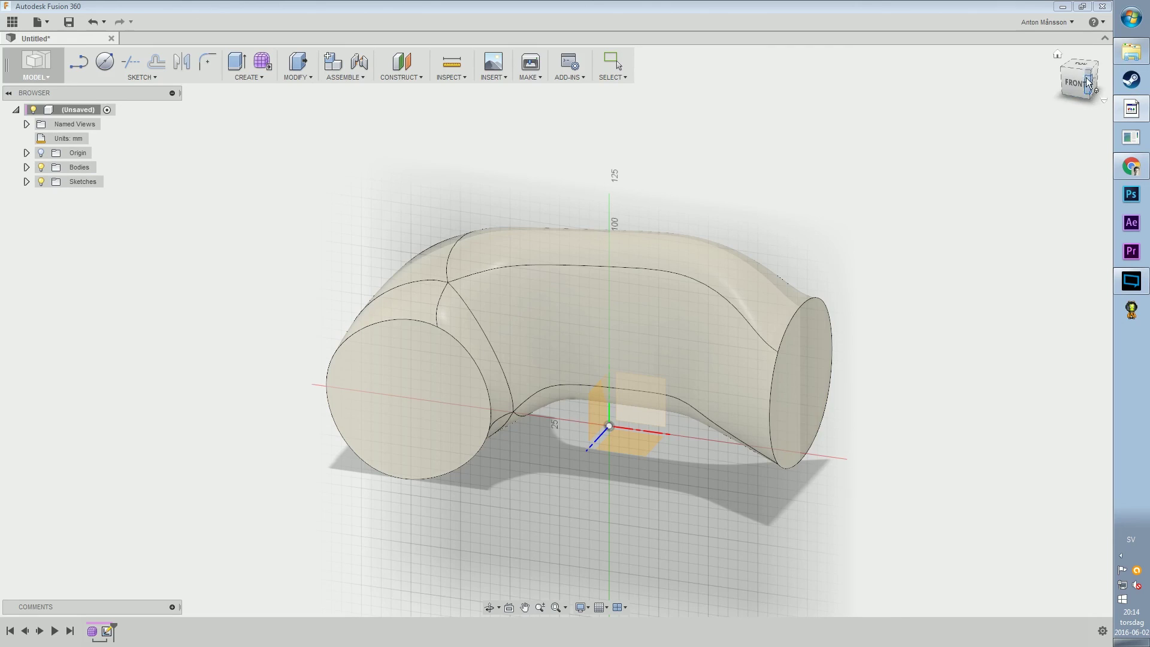
- Try to place a simple hole on the flat face at the handle's flared end
{"action": "right_click", "coordinate": [570, 111]}
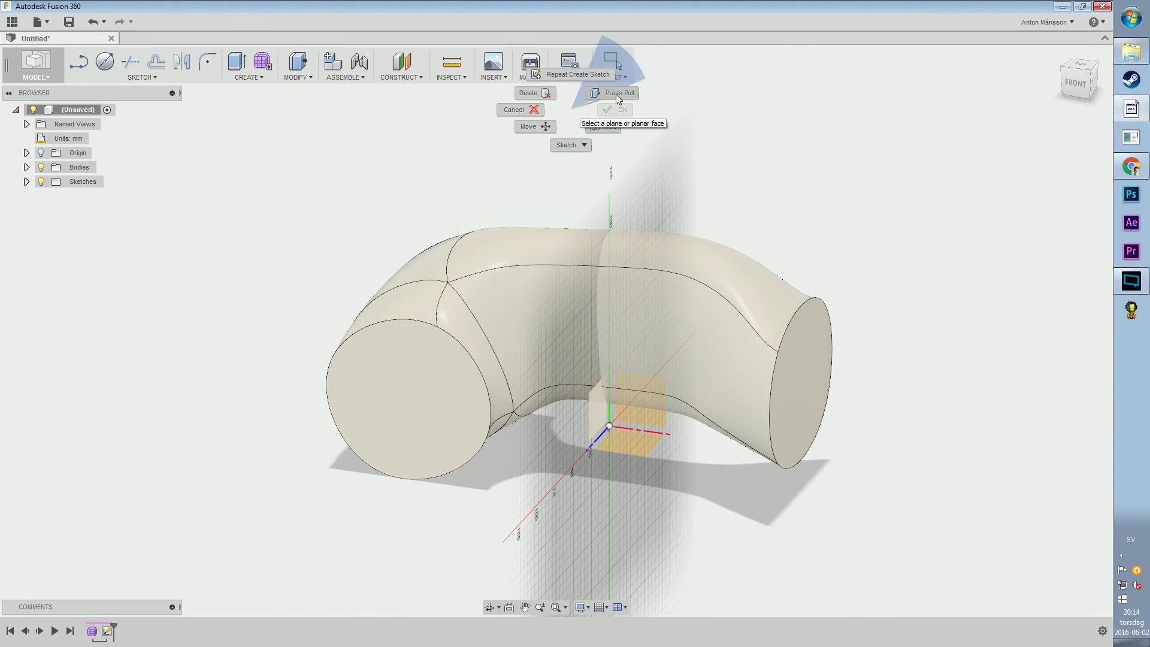
{"action": "left_click", "coordinate": [602, 126]}
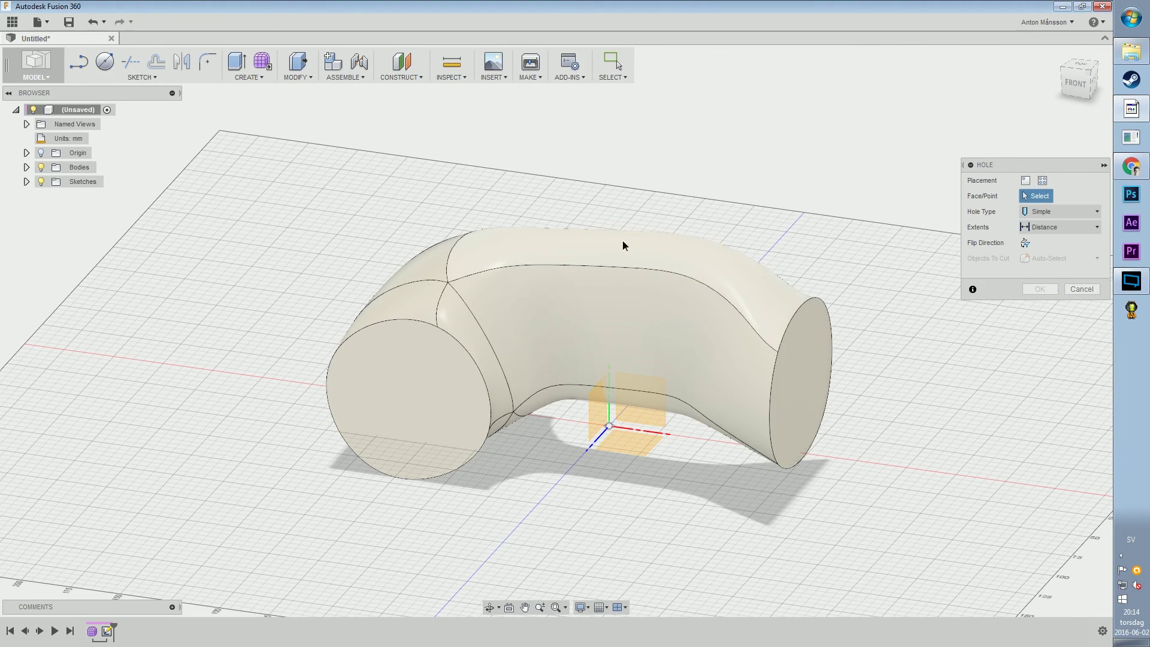
{"action": "middle_click_drag", "start_coordinate": [623, 241], "coordinate": [488, 206], "text": "shift"}
{"action": "left_click", "coordinate": [669, 330]}
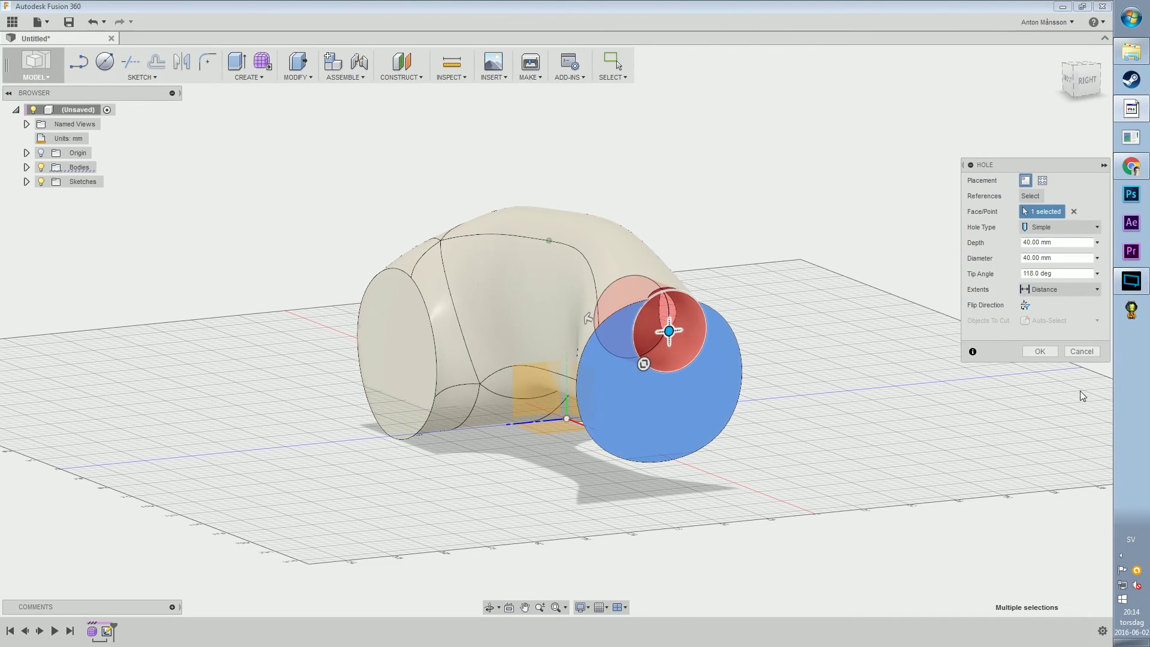
{"action": "left_click", "coordinate": [1075, 351]}
- Place a simple hole at the centre of the head's flat round face and set its diameter to 70 mm
{"action": "middle_click_drag", "start_coordinate": [715, 307], "coordinate": [230, 160], "text": "shift"}
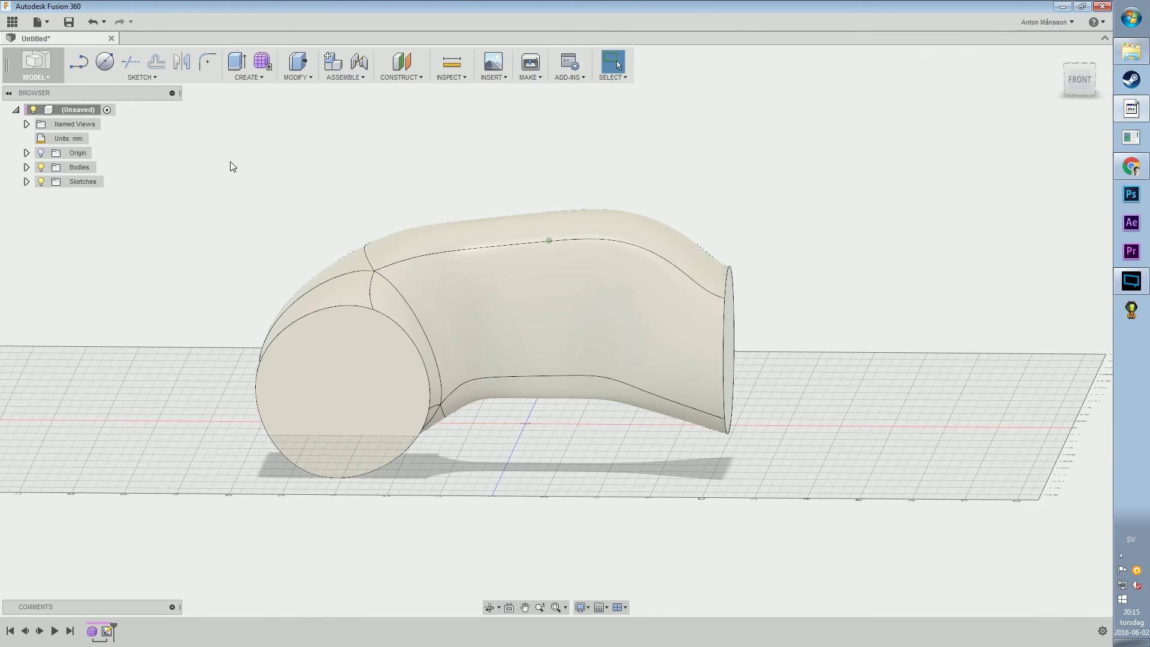
{"action": "right_click", "coordinate": [227, 171]}
{"action": "left_click", "coordinate": [234, 136]}
{"action": "left_click", "coordinate": [363, 347]}
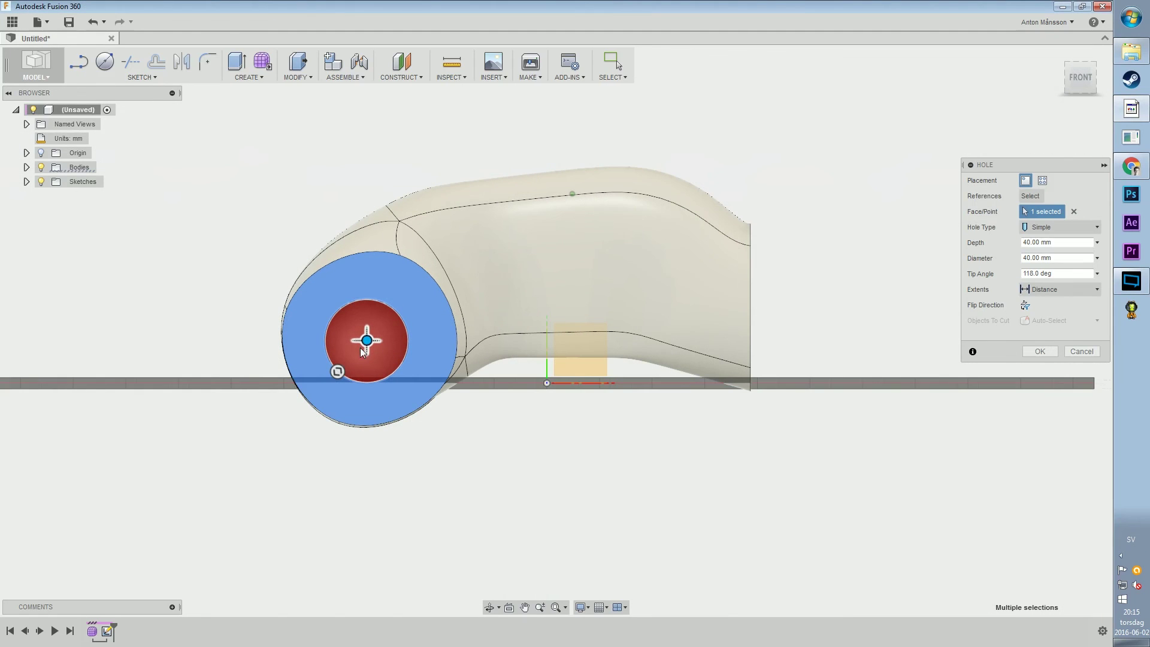
{"action": "left_click_drag", "start_coordinate": [334, 375], "coordinate": [318, 396]}
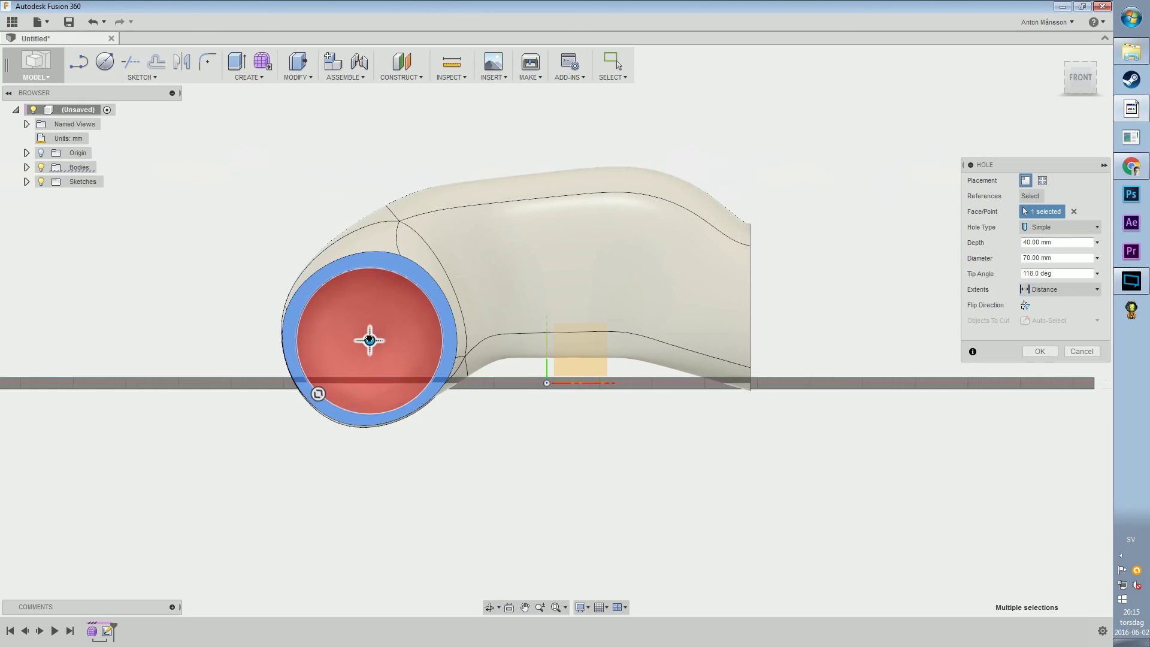
- Extend the hole's depth to 105 mm so it passes through the head, and create it
{"action": "middle_click_drag", "start_coordinate": [419, 371], "coordinate": [475, 387], "text": "shift"}
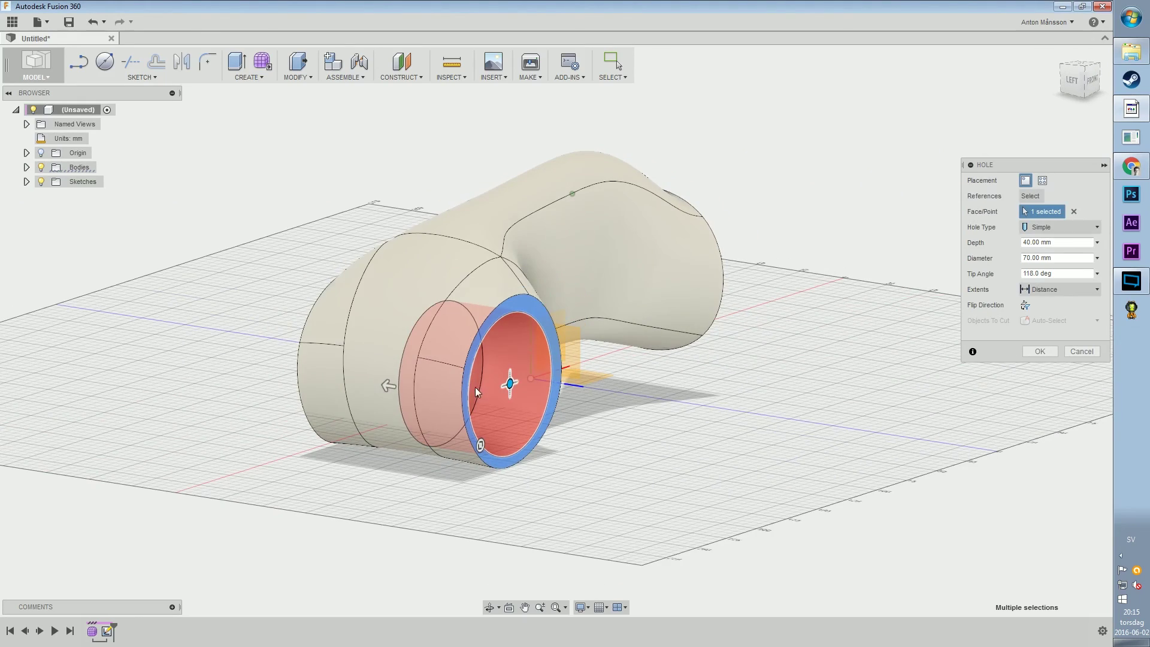
{"action": "left_click_drag", "start_coordinate": [392, 384], "coordinate": [280, 371]}
{"action": "middle_click_drag", "start_coordinate": [280, 370], "coordinate": [575, 330], "text": "shift"}
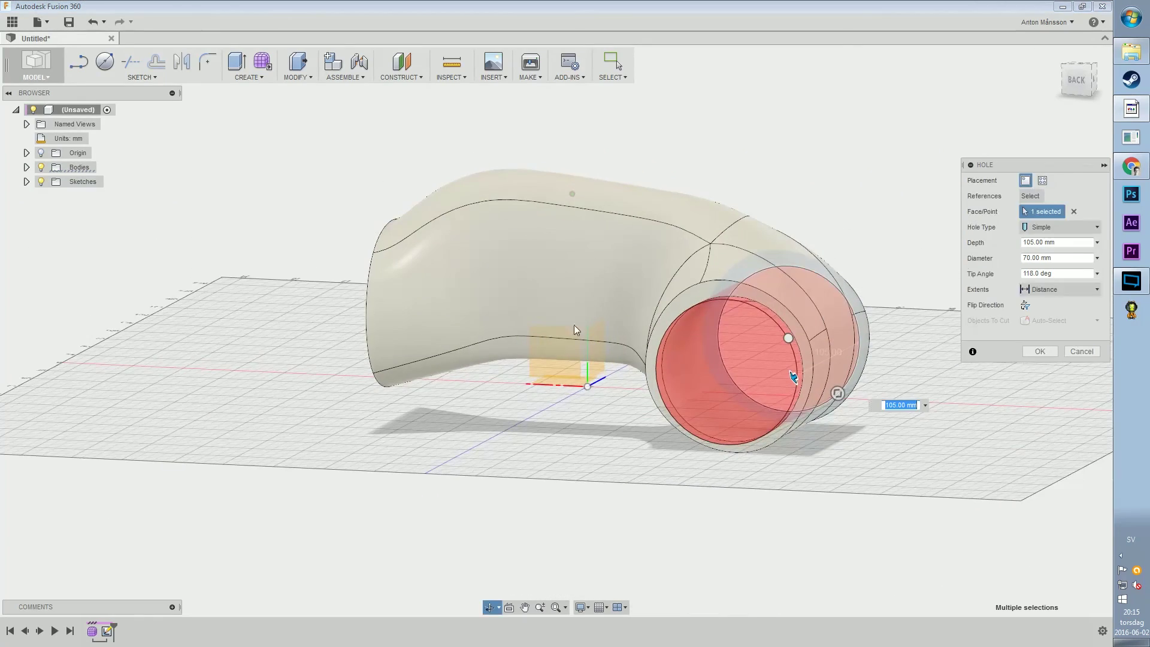
{"action": "left_click", "coordinate": [1025, 353]}
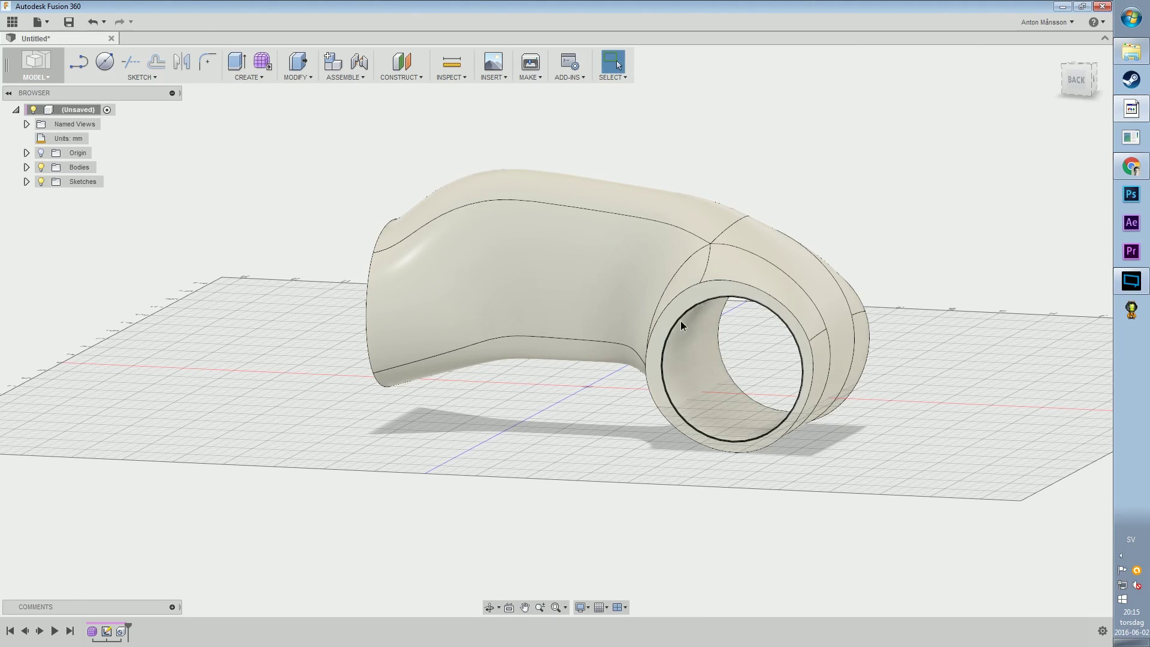
- Try to fillet both rim edges of the hole with a 10 mm constant radius
{"action": "right_click", "coordinate": [726, 369]}
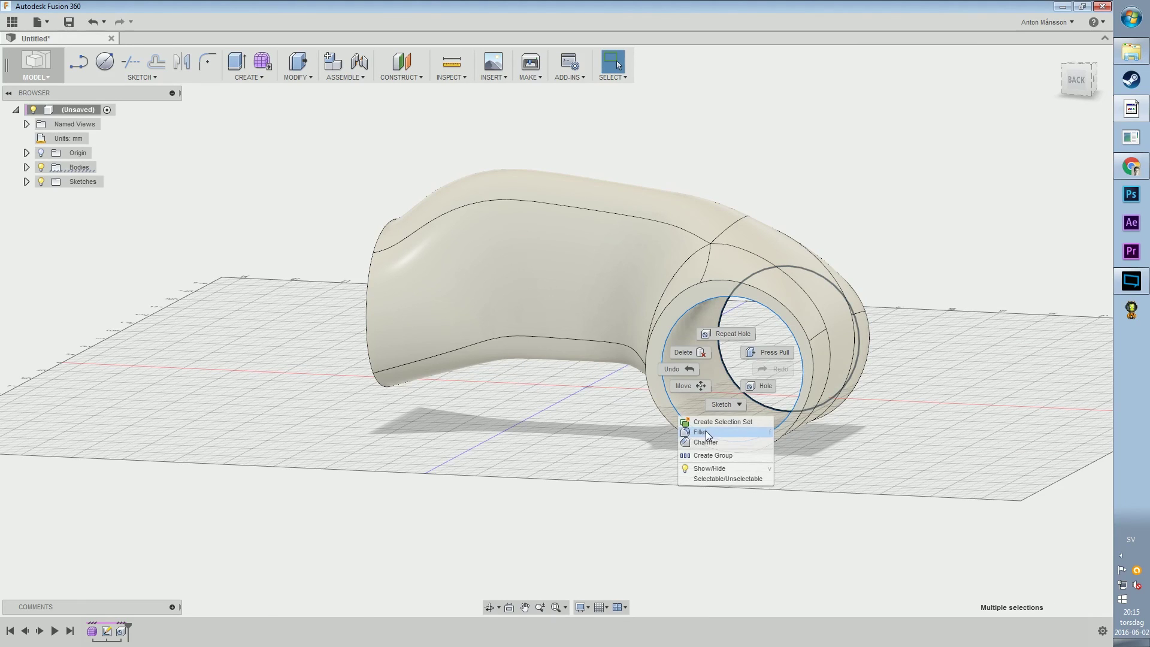
{"action": "left_click", "coordinate": [710, 431]}
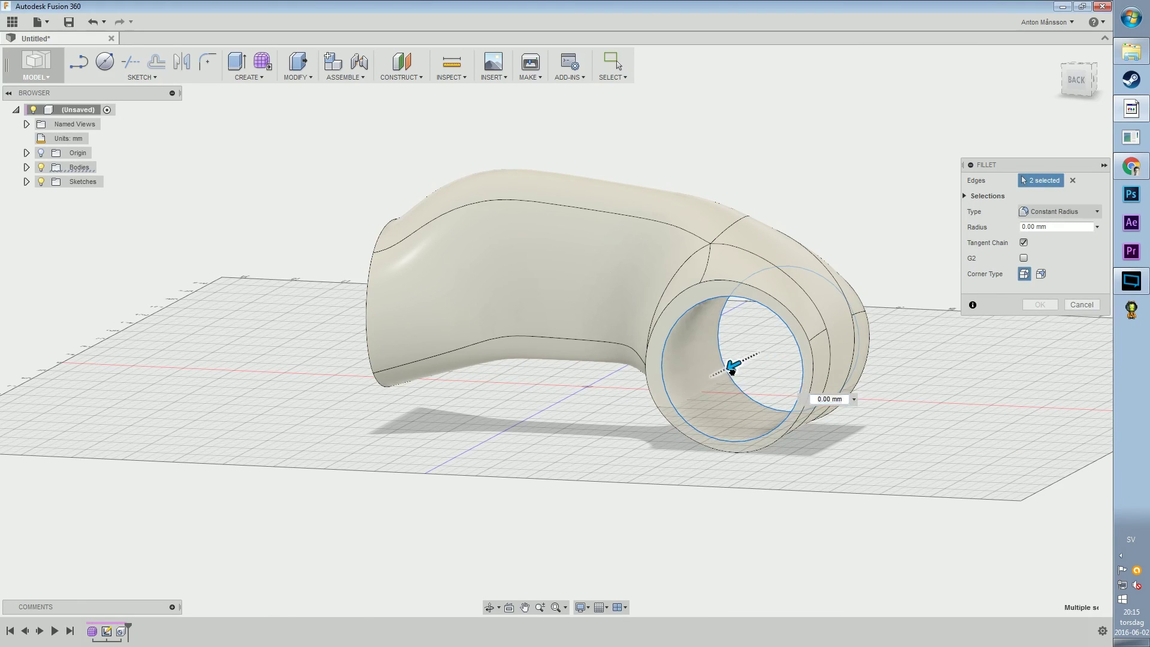
{"action": "left_click_drag", "start_coordinate": [730, 373], "coordinate": [726, 374]}
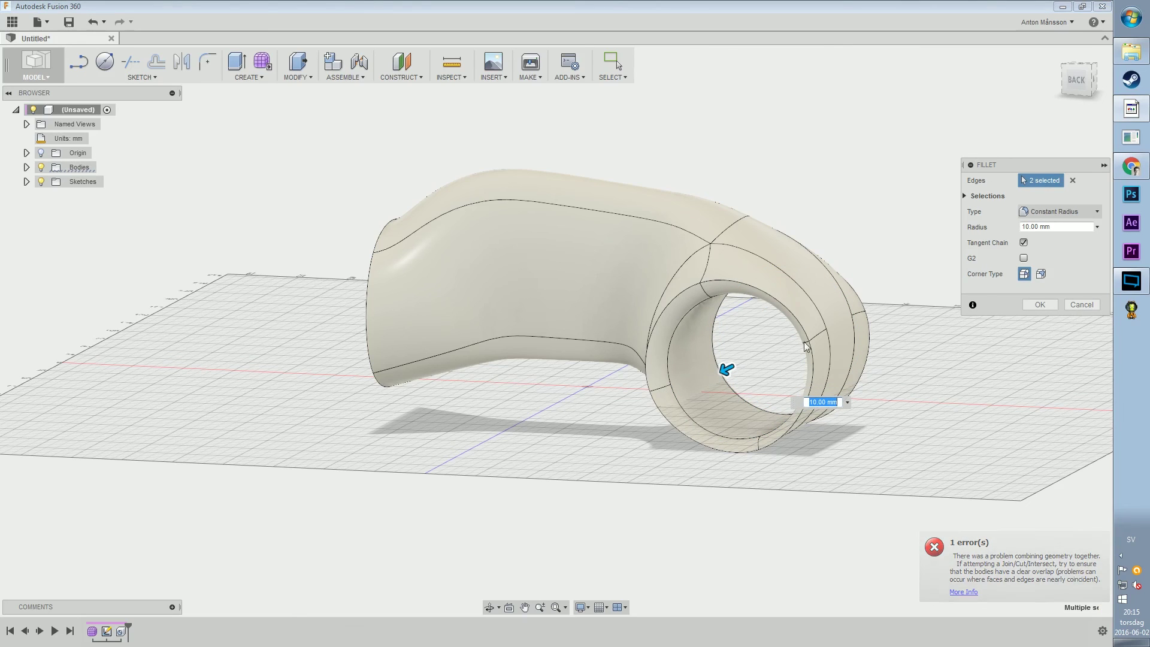
{"action": "left_click", "coordinate": [1081, 304]}
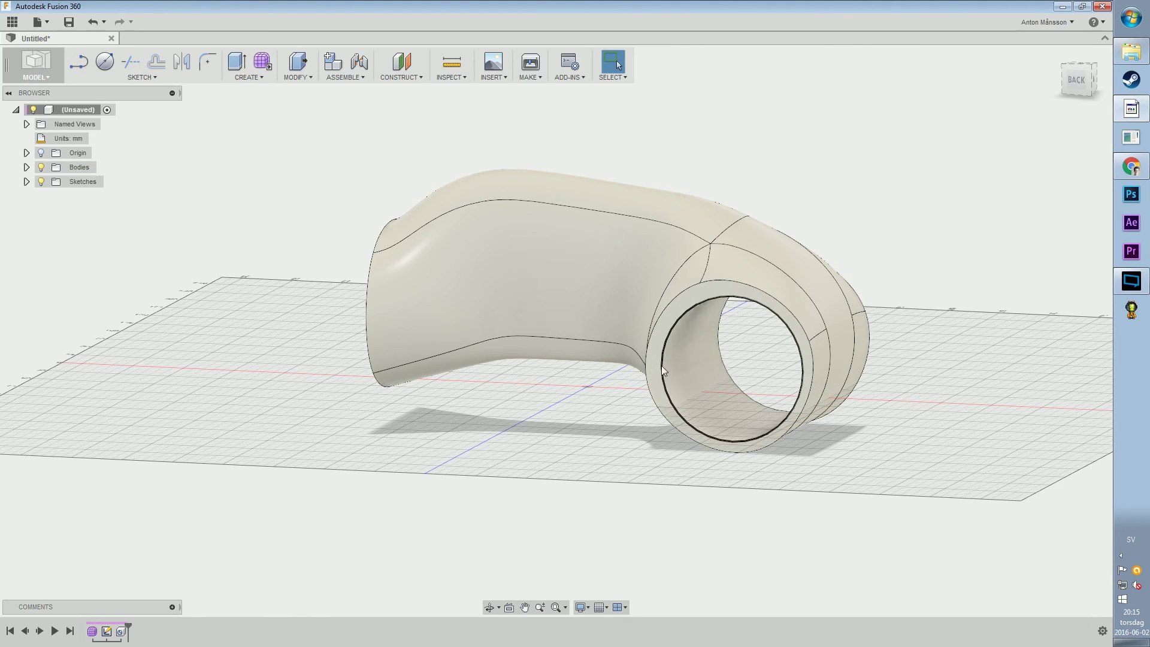
- Start an equal-distance chamfer on both rim edges of the hole with a distance of 5 mm
{"action": "right_click", "coordinate": [720, 342]}
{"action": "left_click", "coordinate": [707, 415]}
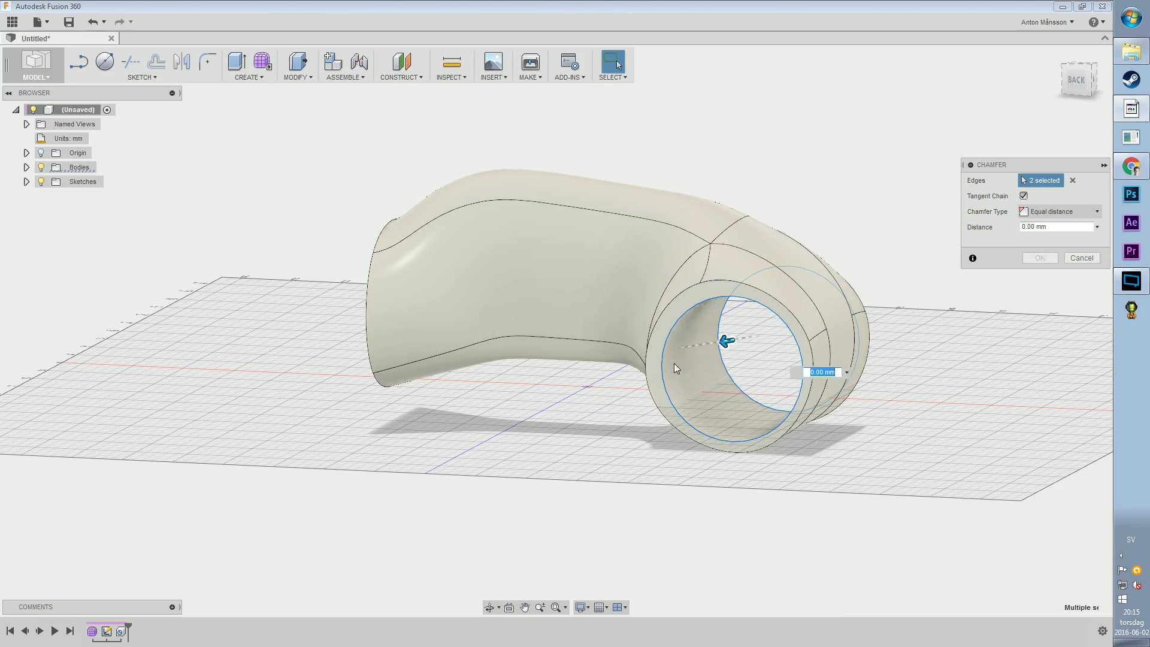
{"action": "type", "text": "5"}
{"action": "key", "text": "Return"}
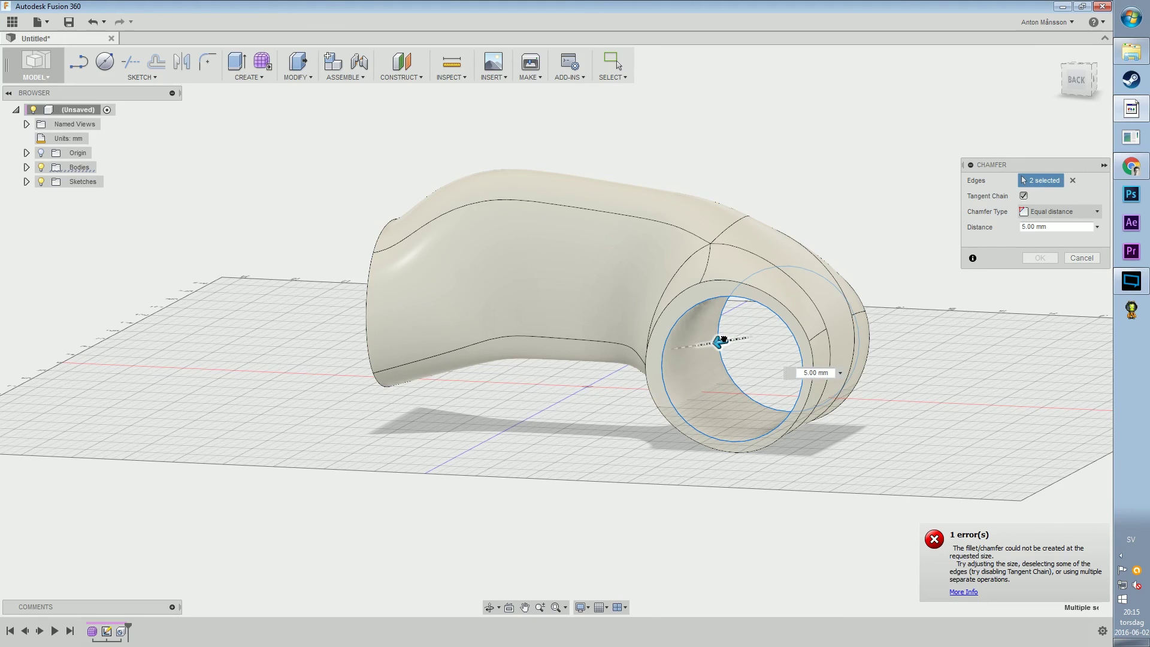
{"action": "left_click_drag", "start_coordinate": [719, 341], "coordinate": [722, 342]}
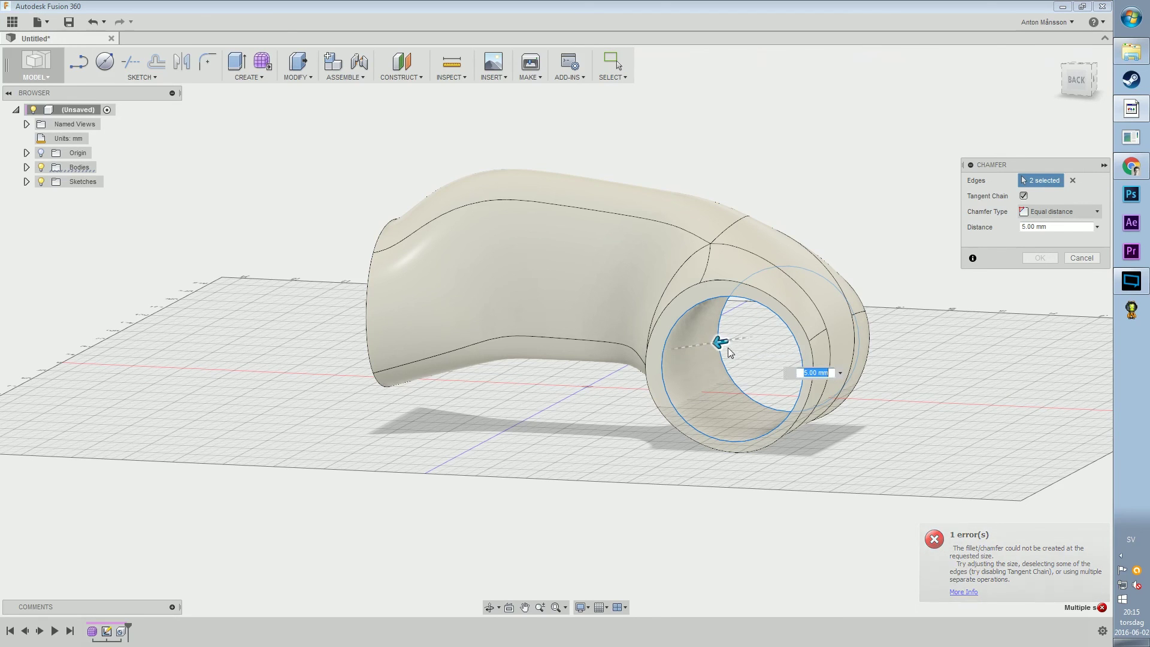
- Remove the near rim from the chamfer selection and chamfer only the far rim of the hole by 1 mm
{"action": "scroll", "coordinate": [730, 350], "scroll_direction": "down", "scroll_amount": 1}
{"action": "scroll", "coordinate": [739, 360], "scroll_direction": "up", "scroll_amount": 5}
{"action": "left_click", "coordinate": [590, 376]}
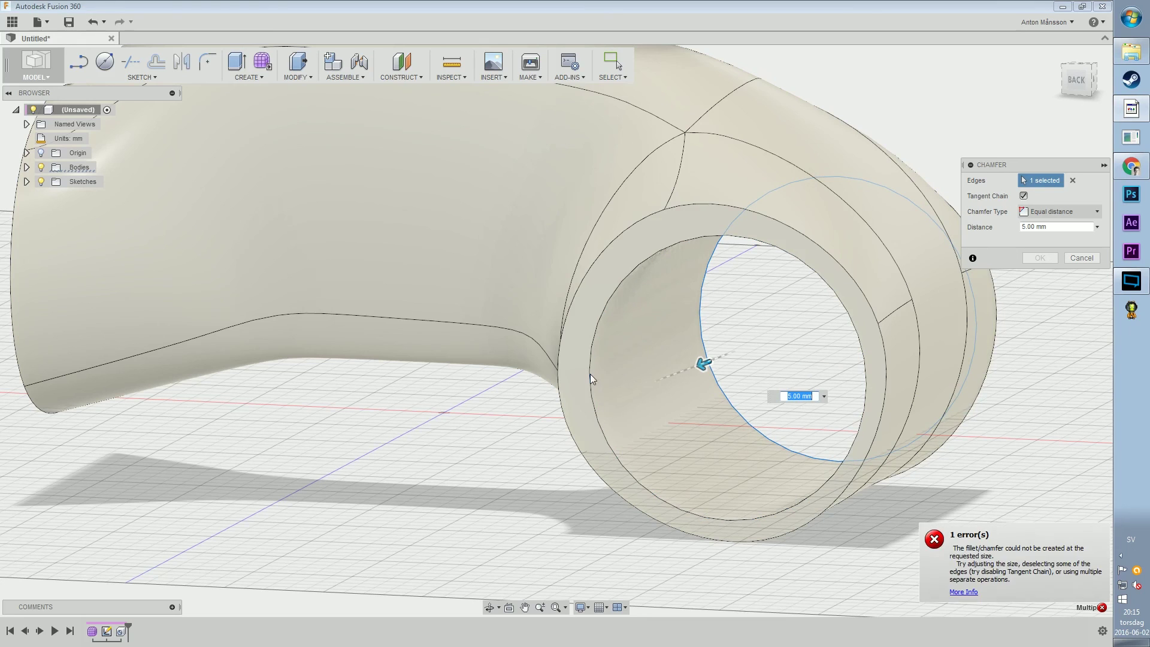
{"action": "left_click", "coordinate": [713, 364]}
{"action": "type", "text": "1"}
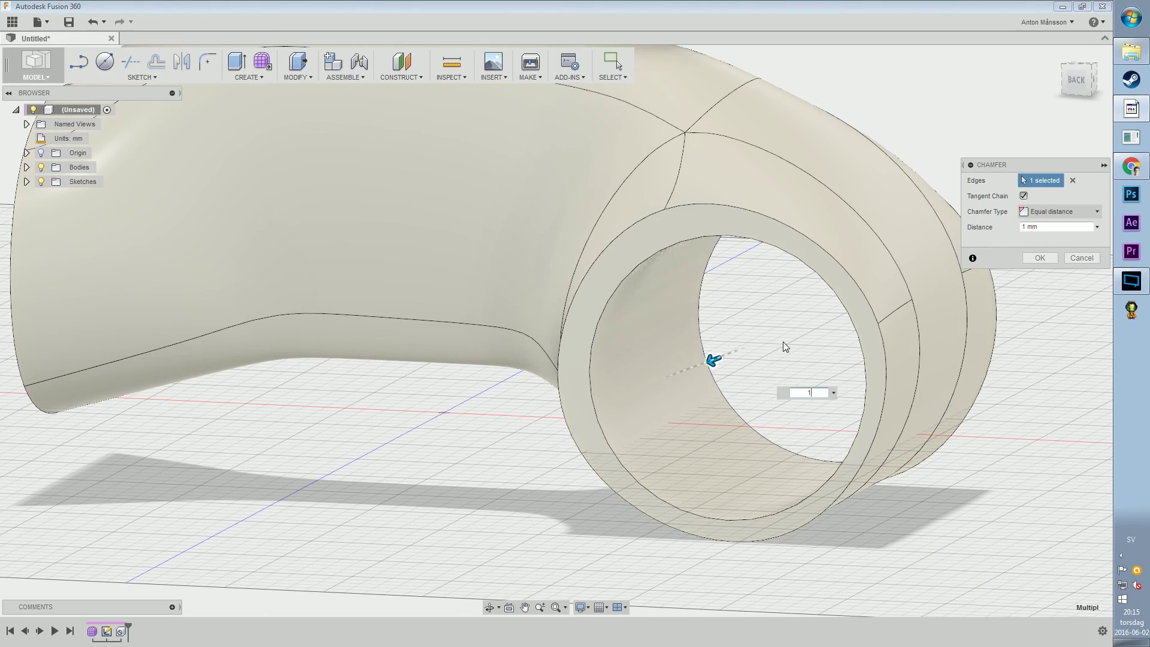
{"action": "middle_click_drag", "start_coordinate": [785, 346], "coordinate": [687, 322], "text": "shift"}
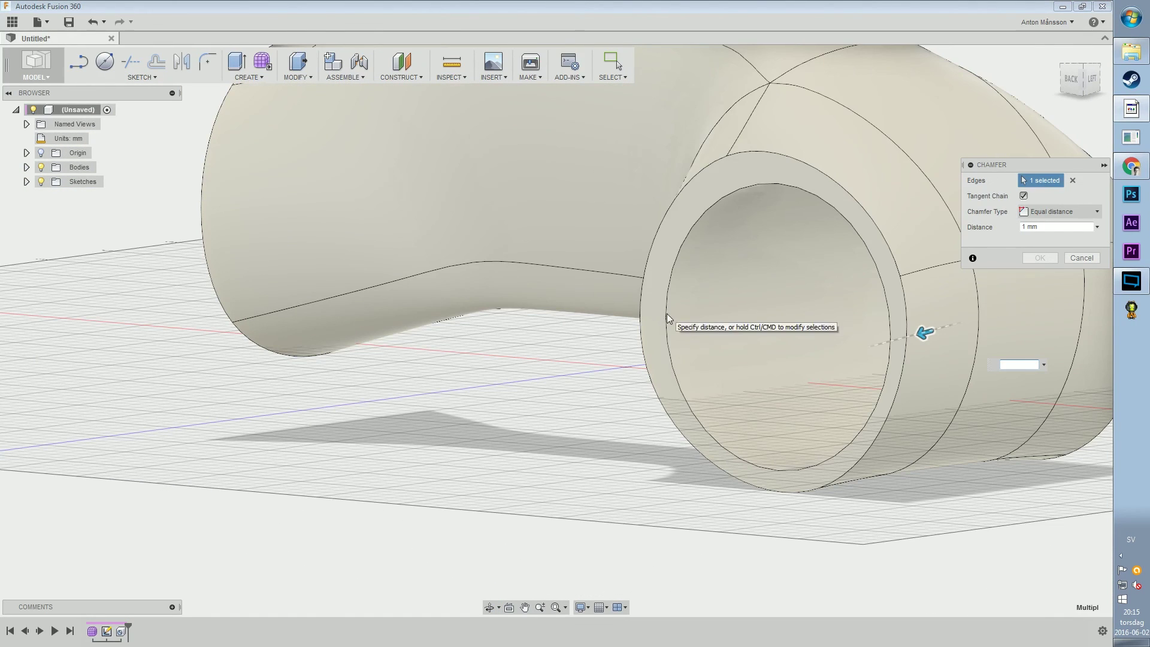
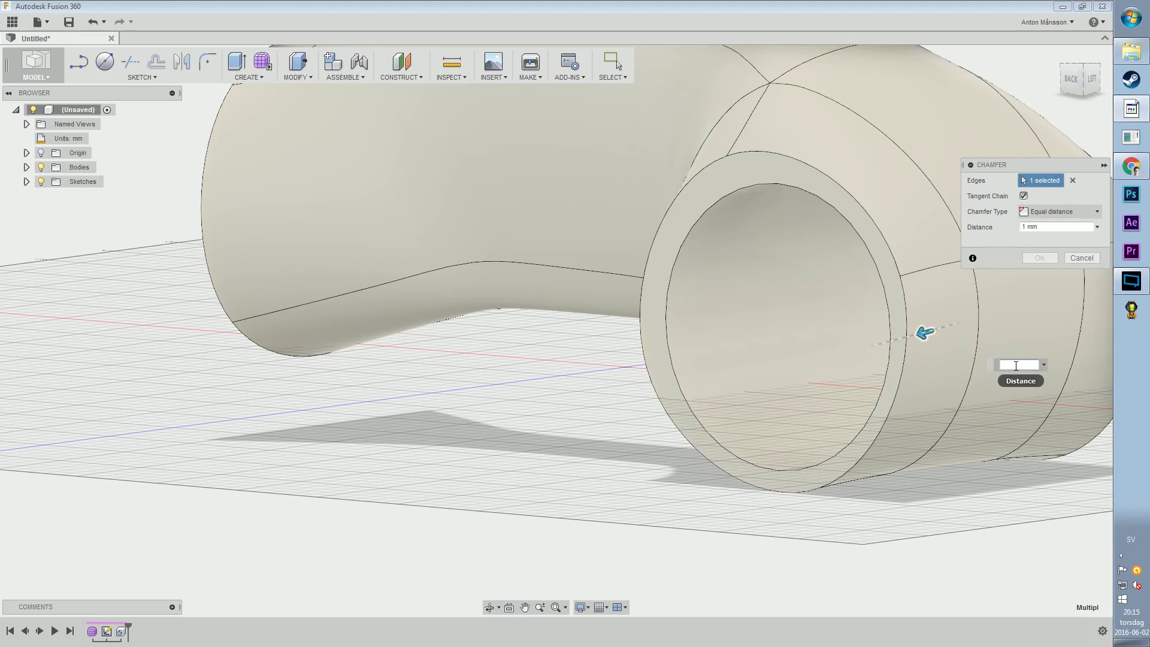
{"action": "left_click", "coordinate": [1040, 257]}
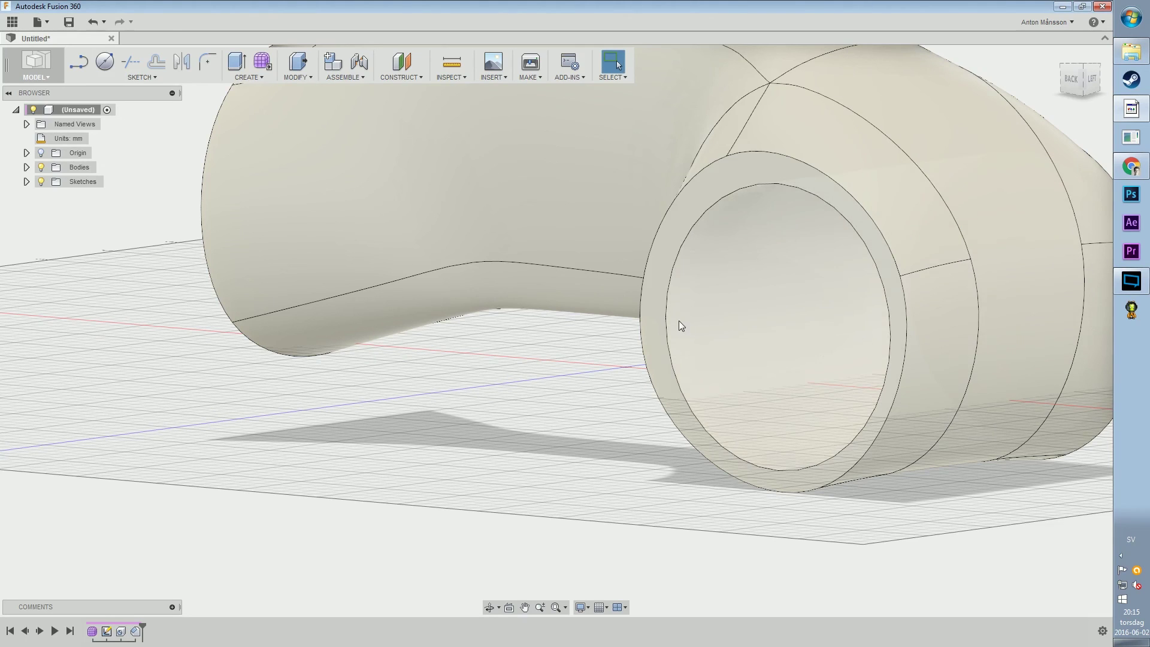
- Chamfer the hole's remaining rim edge with an equal distance of 1 mm
{"action": "right_click", "coordinate": [667, 319]}
{"action": "left_click", "coordinate": [664, 282]}
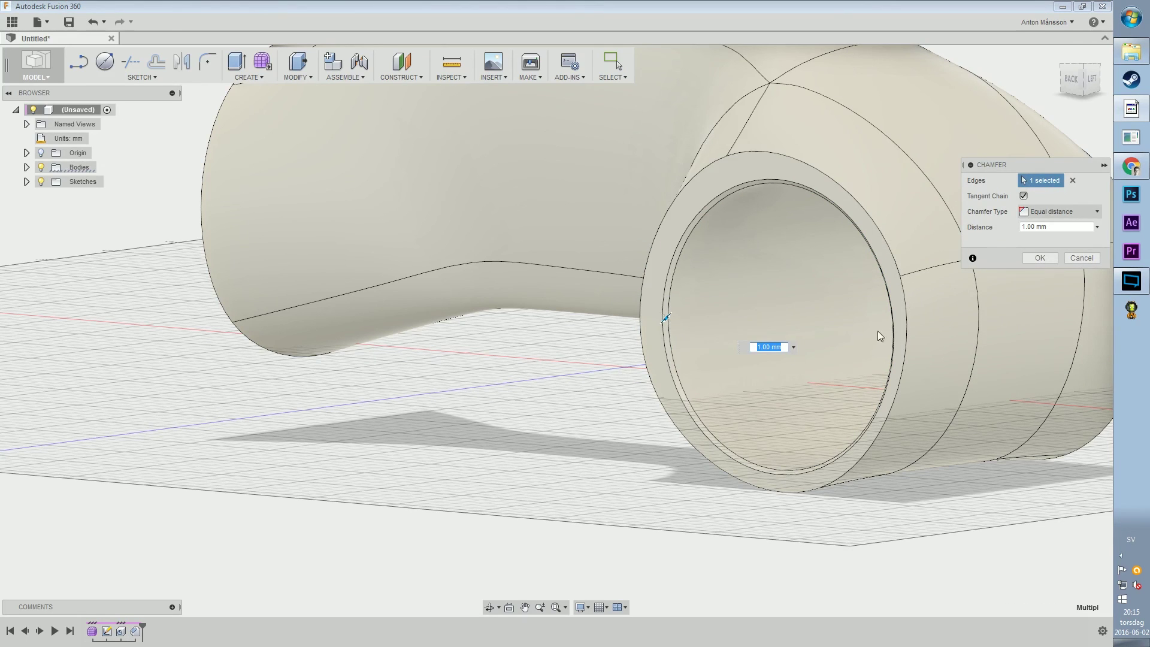
{"action": "left_click", "coordinate": [1027, 259]}
{"action": "middle_click_drag", "start_coordinate": [978, 339], "coordinate": [437, 393], "text": "shift"}
{"action": "scroll", "coordinate": [477, 333], "scroll_direction": "up", "scroll_amount": 5}
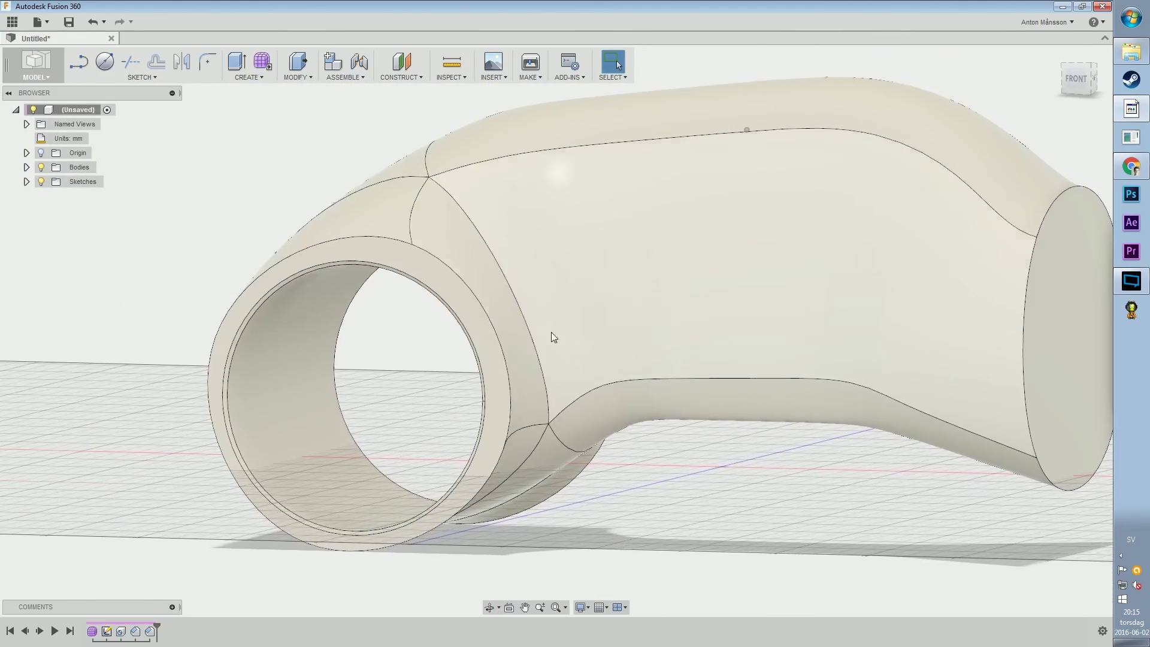
{"action": "middle_click_drag", "start_coordinate": [385, 357], "coordinate": [529, 441], "text": "shift"}
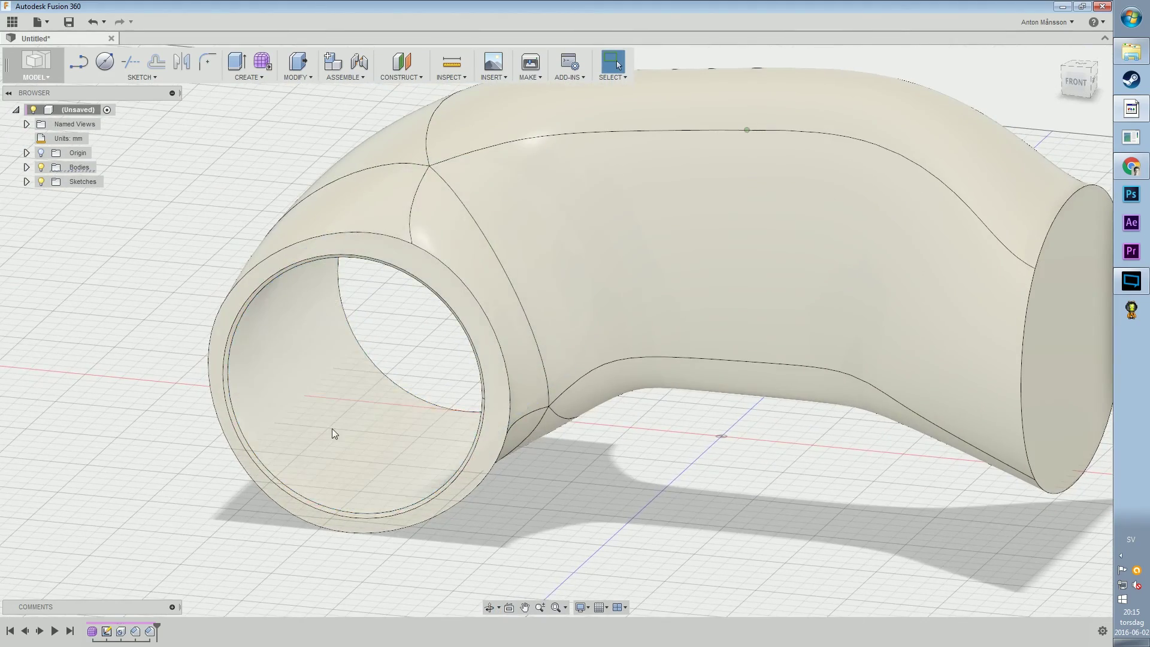
{"action": "middle_click_drag", "start_coordinate": [332, 429], "coordinate": [756, 213], "text": "shift"}
{"action": "left_click", "coordinate": [142, 77]}
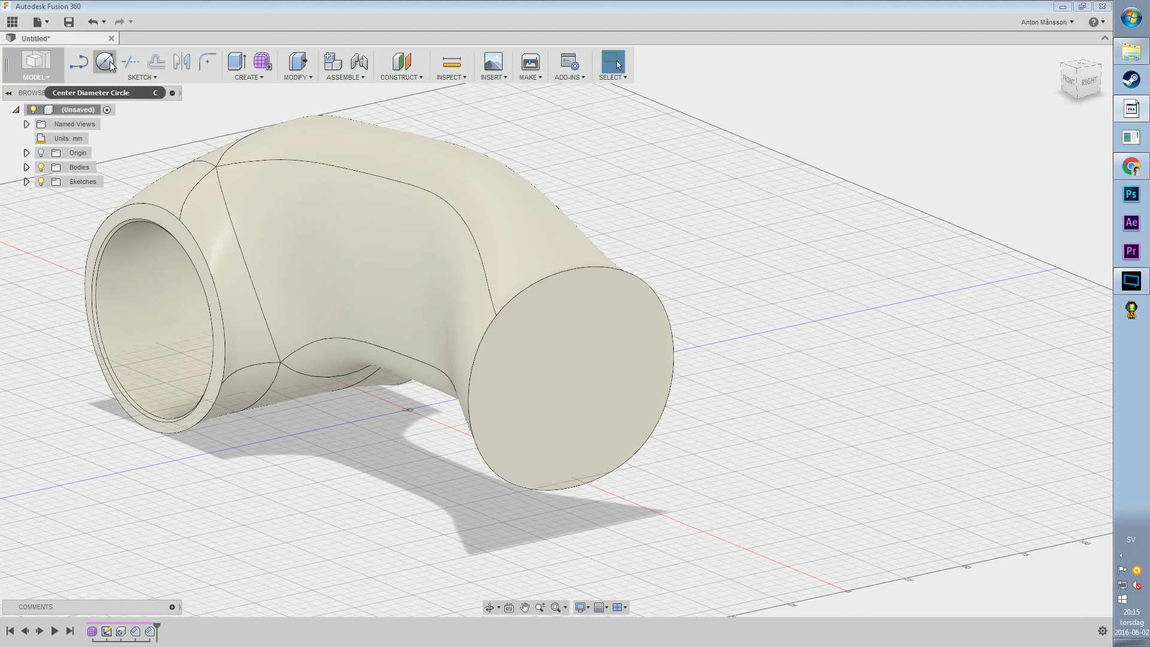
{"action": "left_click", "coordinate": [128, 78]}
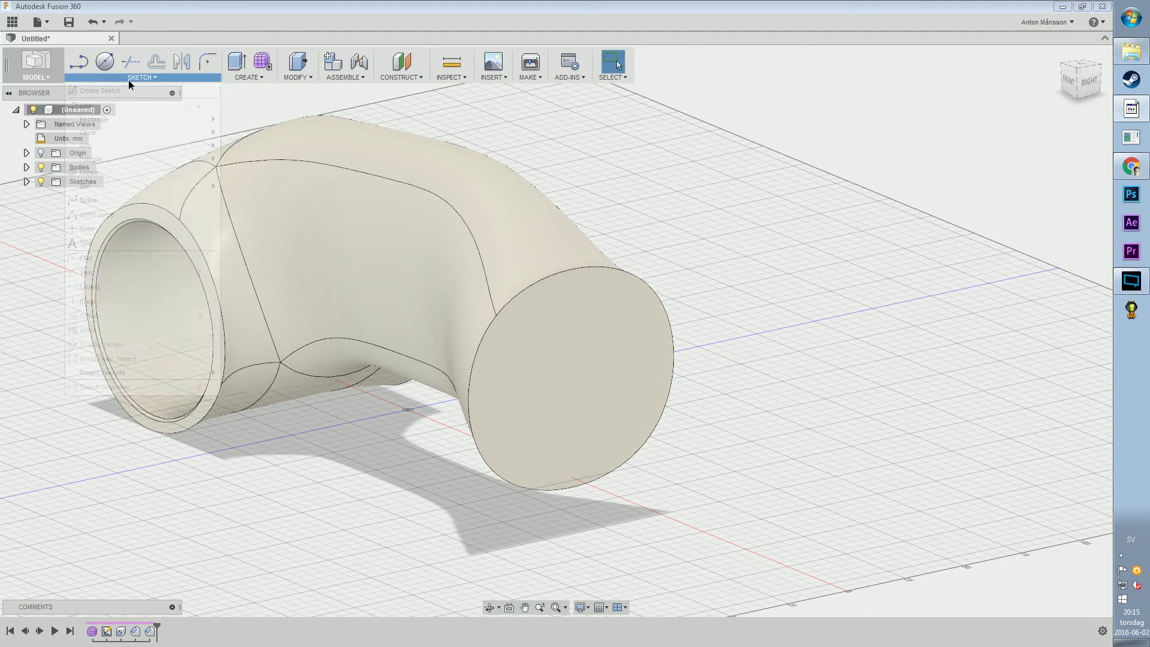
{"action": "left_click", "coordinate": [120, 97]}
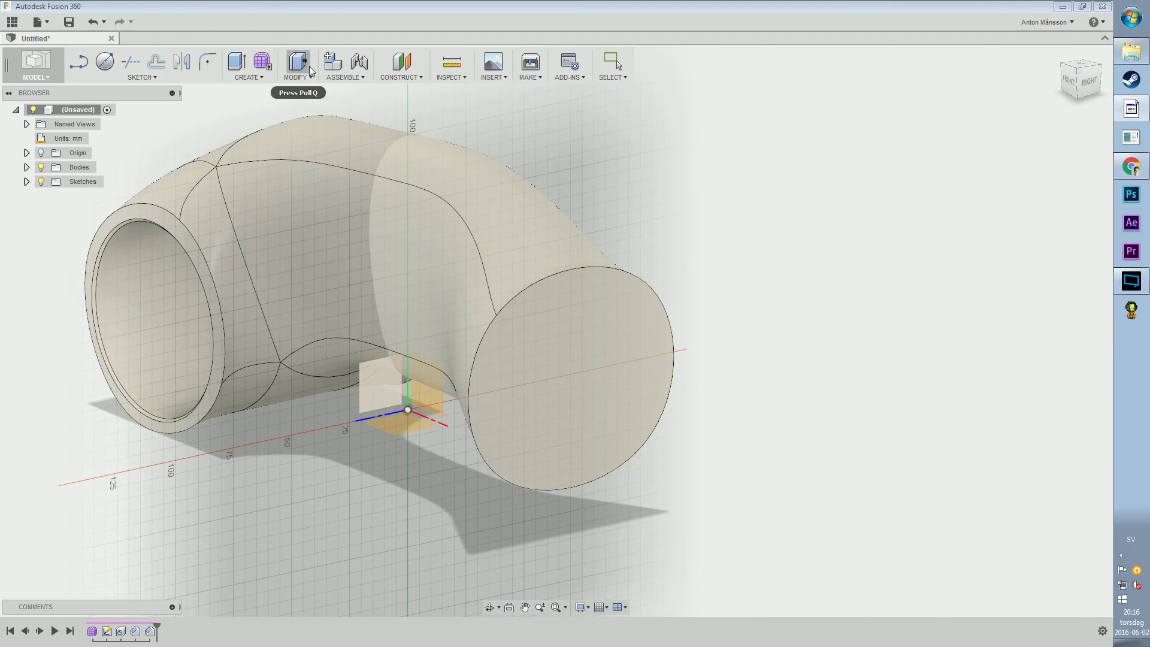
- Create a construction plane offset 97 mm from the origin plane parallel to the body's flat end face
{"action": "left_click", "coordinate": [401, 61]}
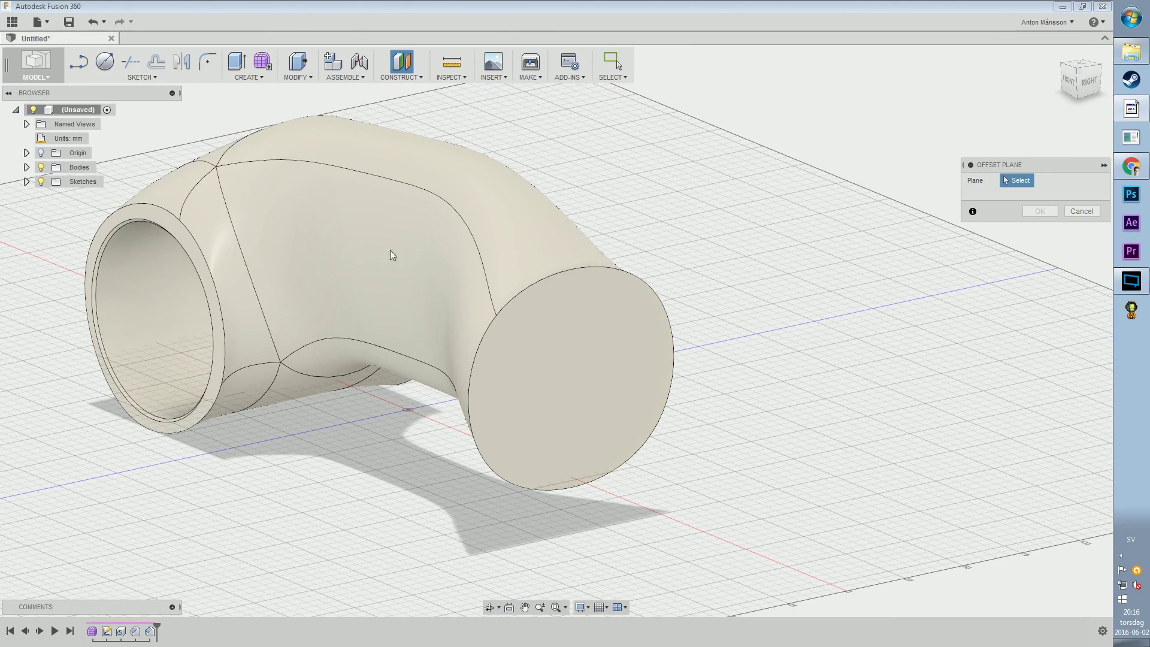
{"action": "left_click", "coordinate": [40, 153]}
{"action": "left_click", "coordinate": [383, 390]}
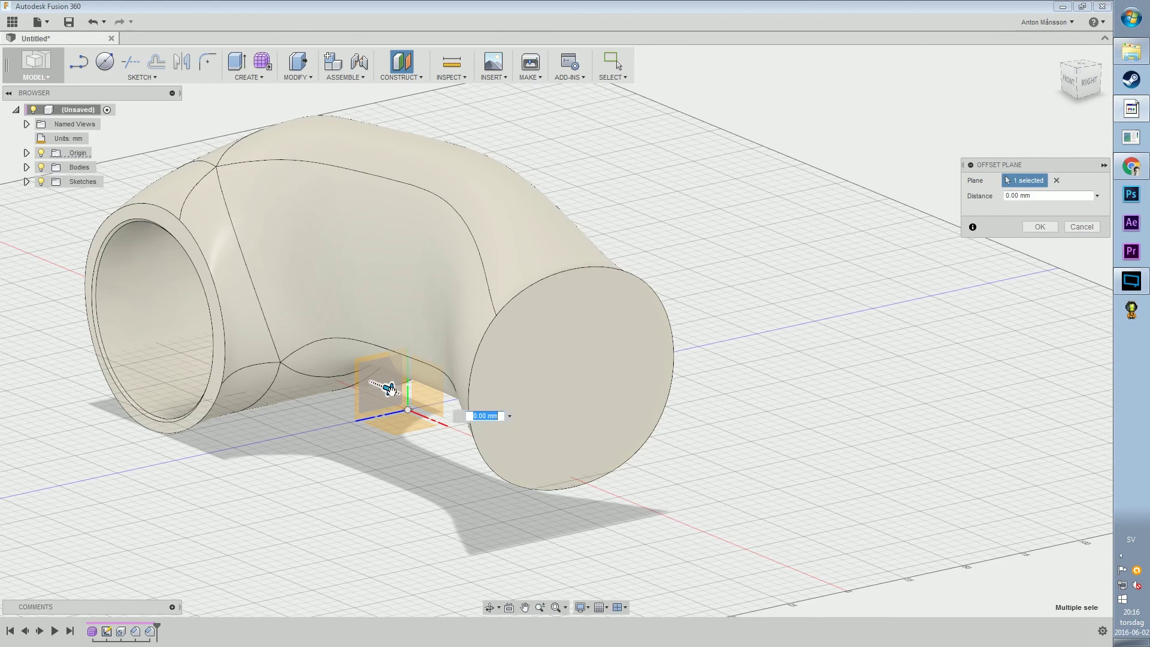
{"action": "left_click_drag", "start_coordinate": [390, 391], "coordinate": [611, 458]}
{"action": "middle_click_drag", "start_coordinate": [611, 459], "coordinate": [693, 411], "text": "shift"}
{"action": "left_click_drag", "start_coordinate": [693, 409], "coordinate": [637, 409]}
{"action": "middle_click_drag", "start_coordinate": [643, 398], "coordinate": [696, 342], "text": "shift"}
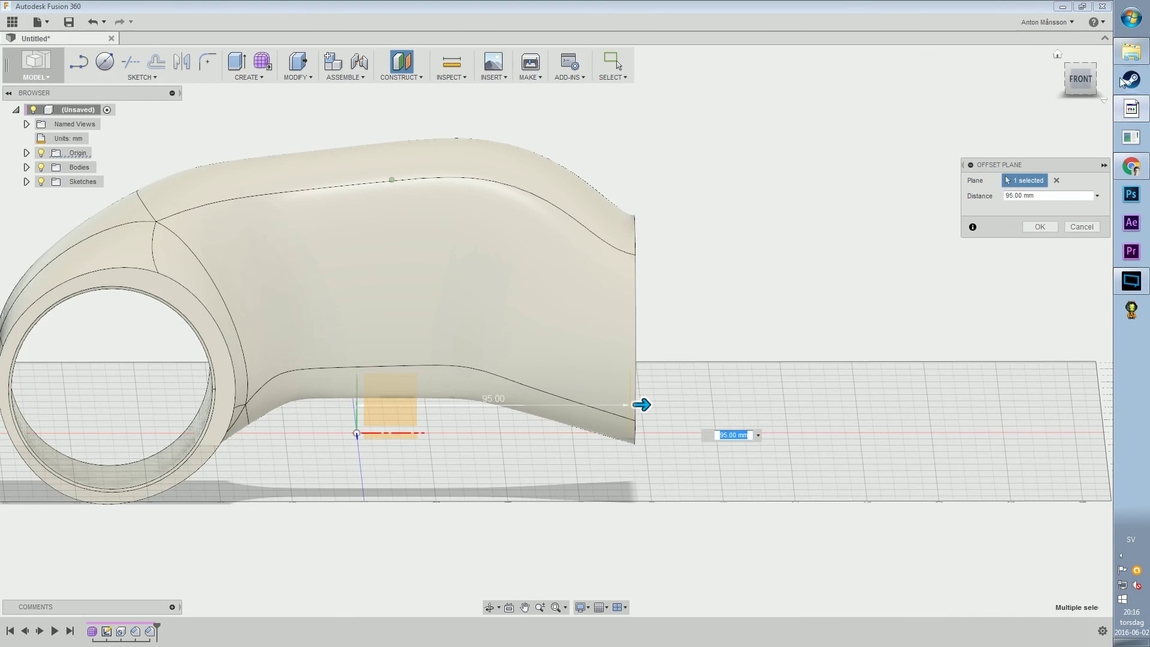
{"action": "left_click", "coordinate": [1082, 79]}
{"action": "left_click_drag", "start_coordinate": [641, 385], "coordinate": [629, 385]}
{"action": "scroll", "coordinate": [640, 385], "scroll_direction": "up", "scroll_amount": 5}
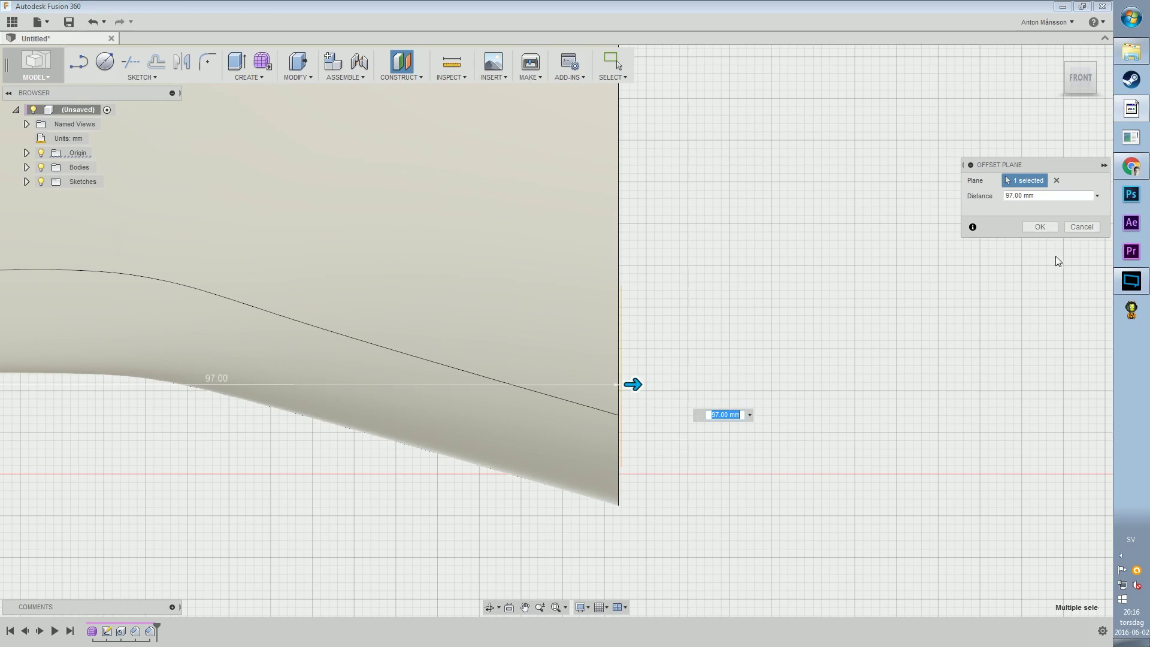
{"action": "left_click", "coordinate": [1040, 228]}
- Create a new sketch on the offset construction plane at the body's flat end
{"action": "middle_click_drag", "start_coordinate": [958, 270], "coordinate": [407, 329], "text": "shift"}
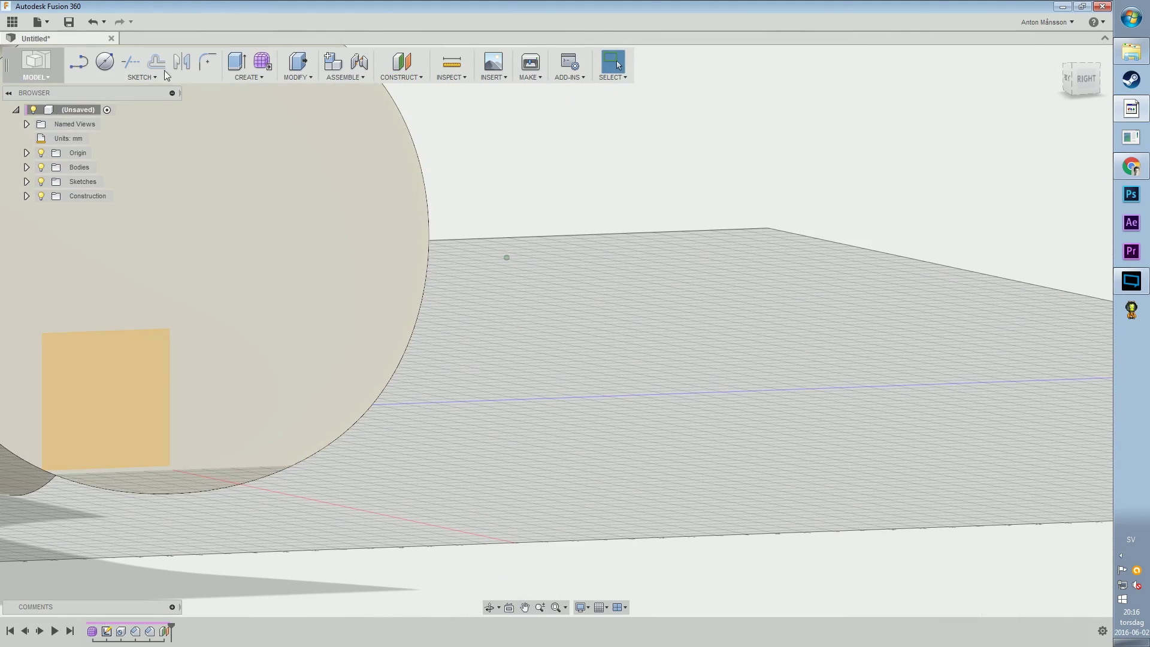
{"action": "left_click", "coordinate": [155, 79]}
{"action": "left_click", "coordinate": [150, 90]}
{"action": "left_click", "coordinate": [121, 361]}
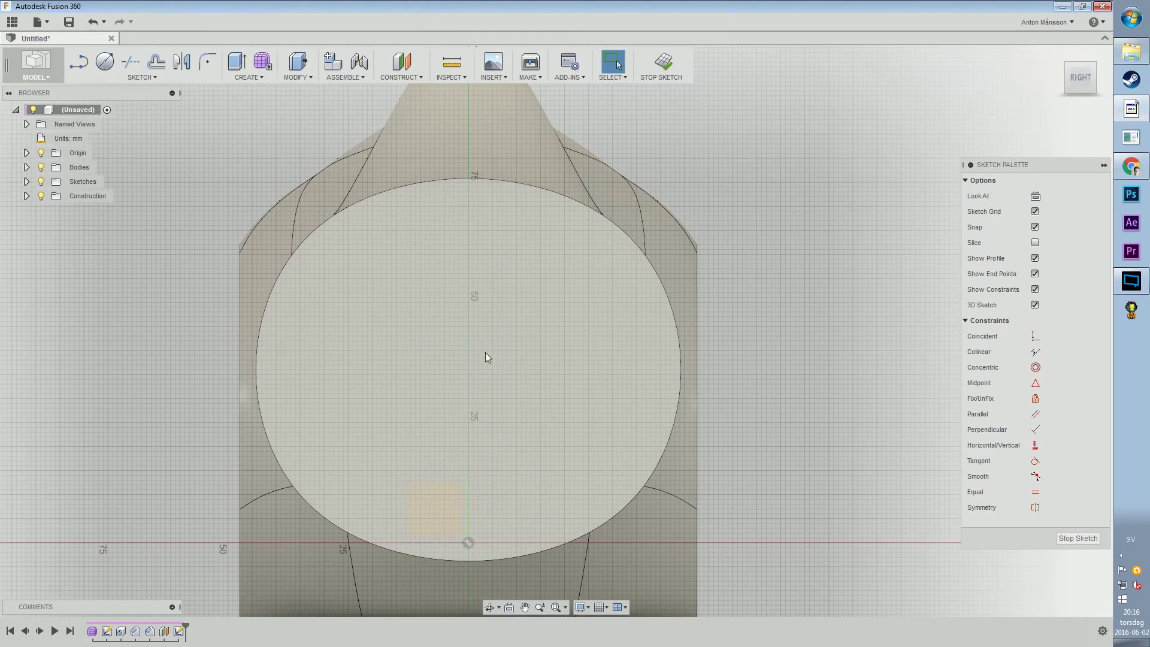
- Sketch the lower half-profile from the vertical axis: a slanted base line, a side about 30 mm high, a 6 mm outward step and a 10 mm rise
{"action": "key", "text": "l"}
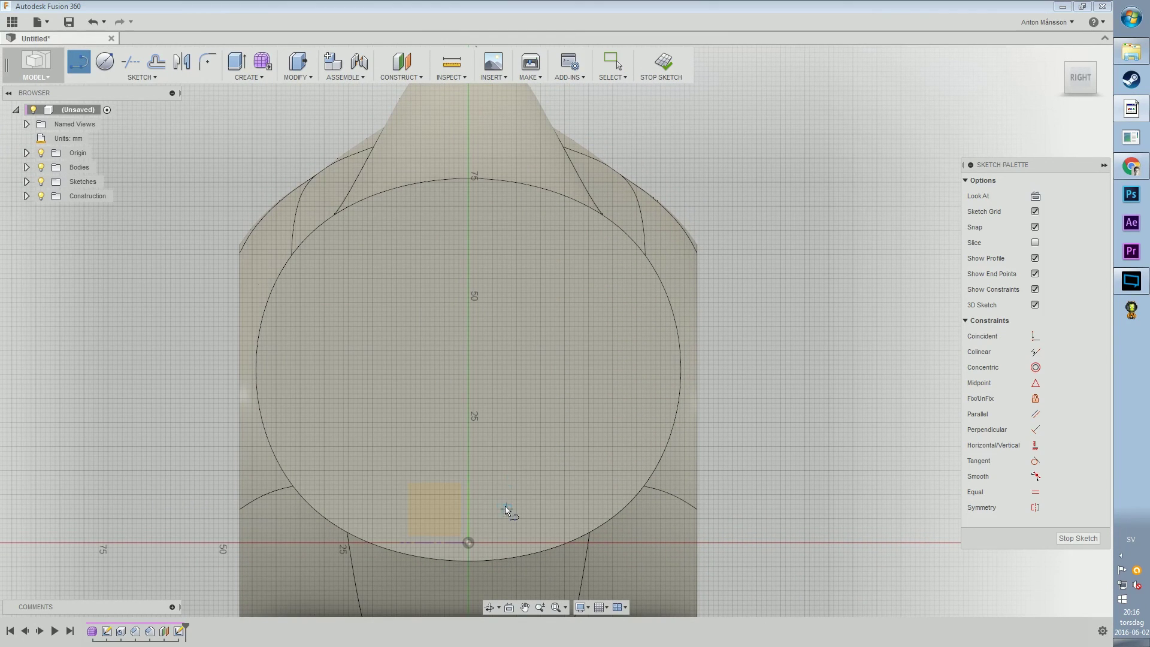
{"action": "left_click", "coordinate": [468, 508]}
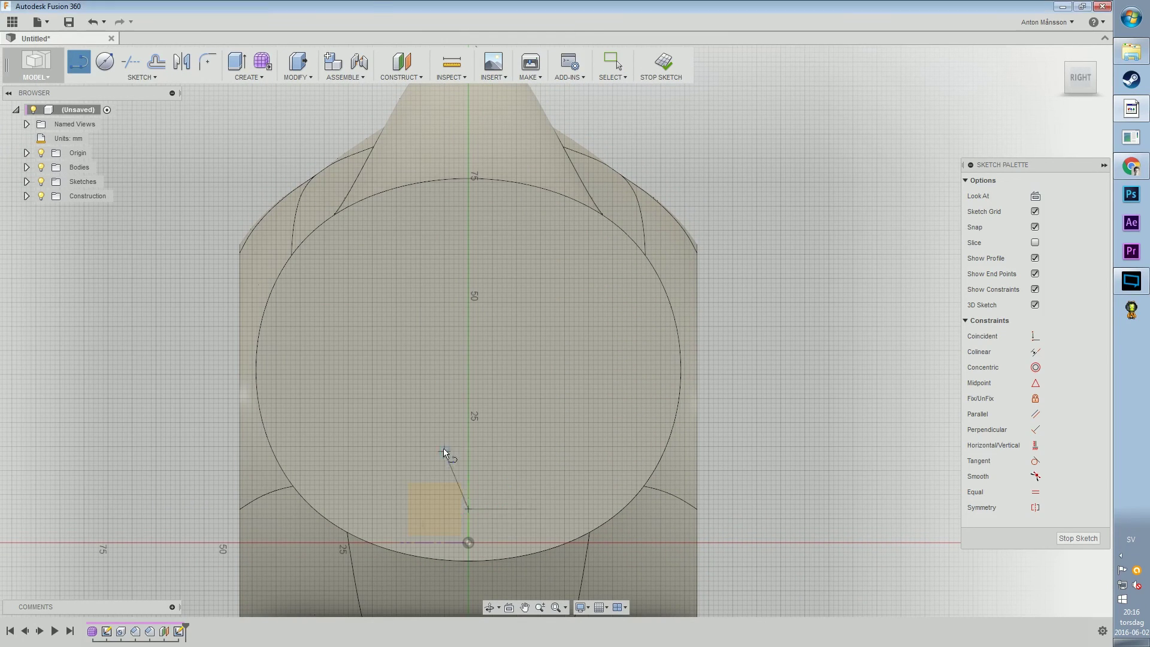
{"action": "left_click", "coordinate": [397, 494]}
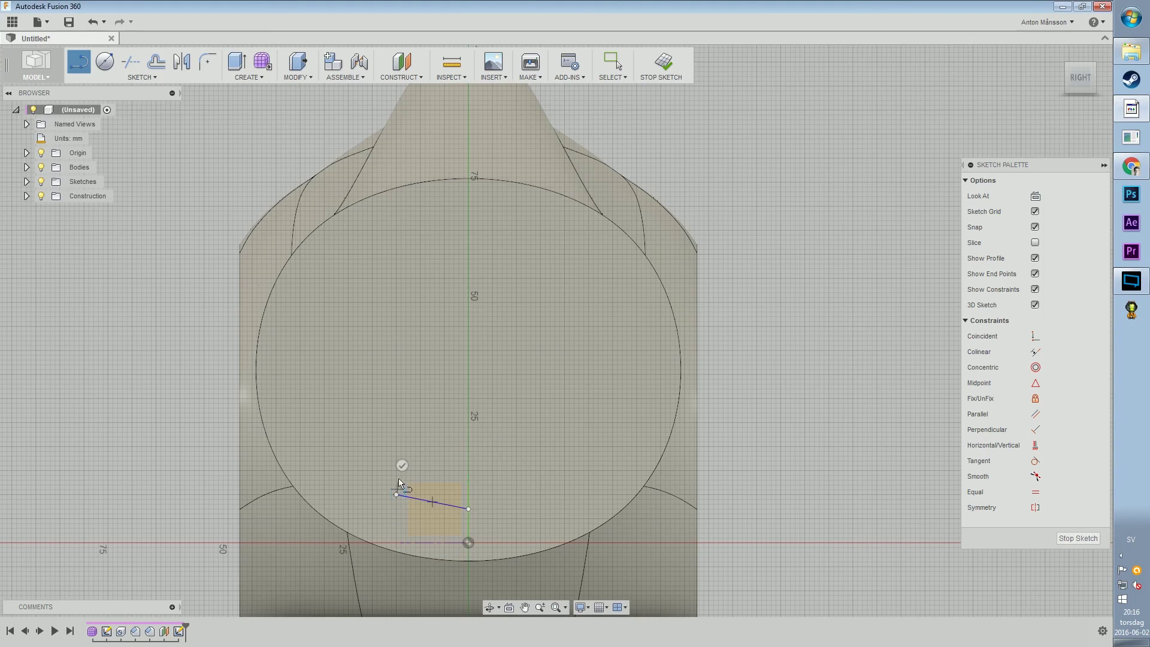
{"action": "left_click", "coordinate": [394, 355]}
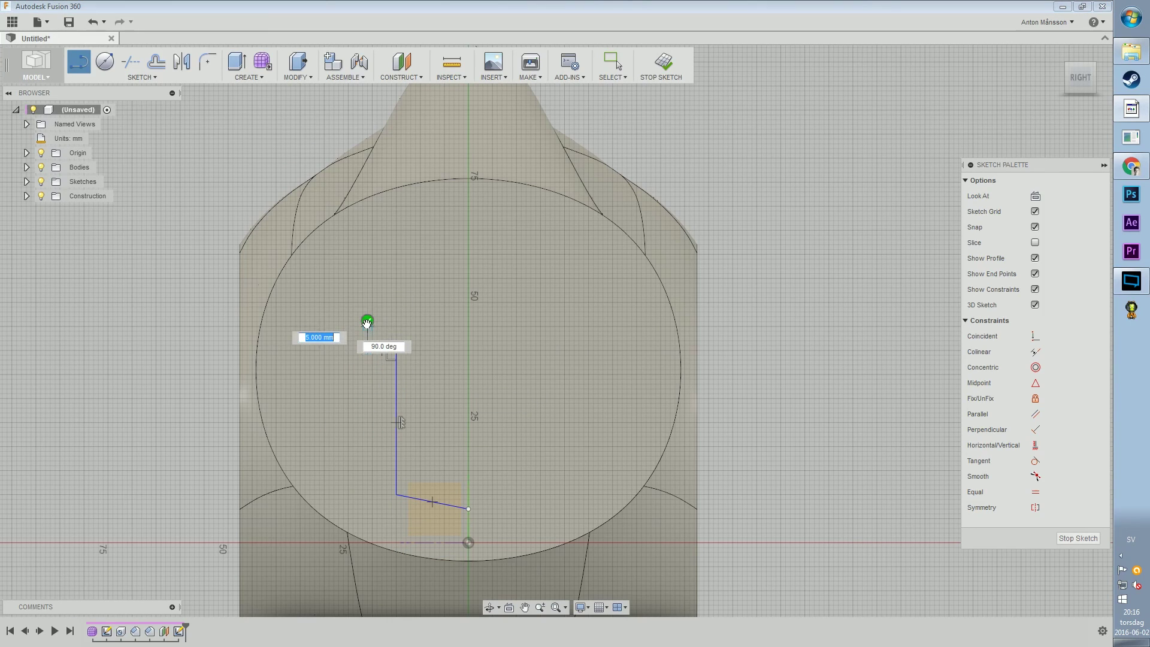
{"action": "left_click", "coordinate": [367, 350]}
{"action": "left_click", "coordinate": [367, 303]}
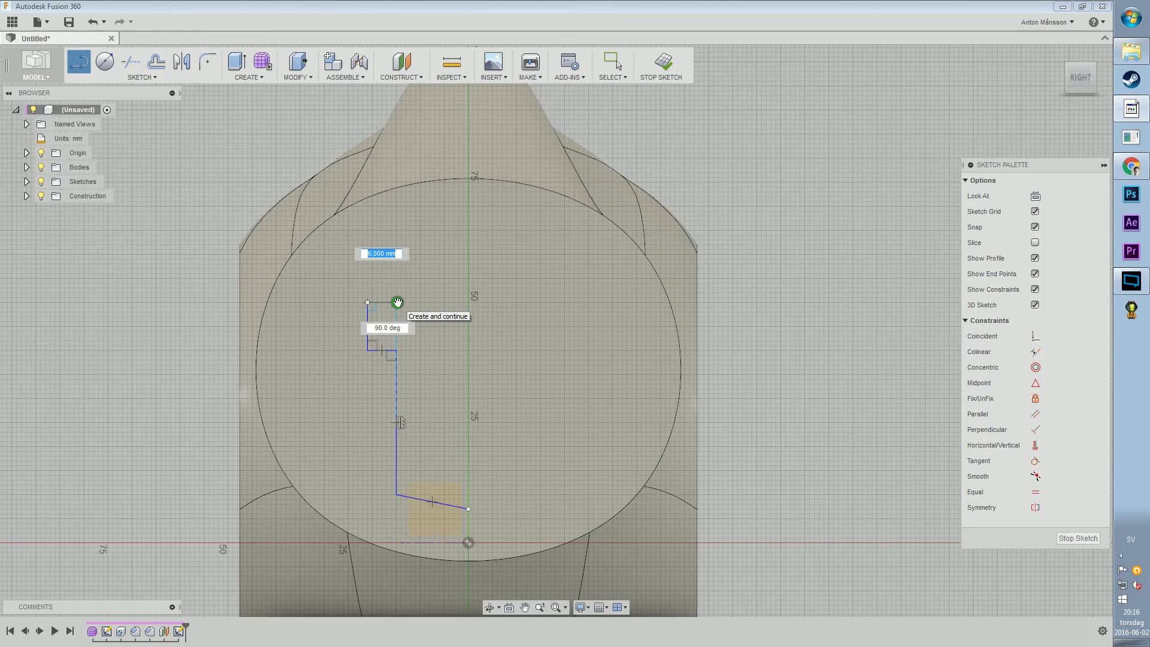
- Continue the half-profile with an inward step, a slanted line and 5 mm stair steps up to the vertical axis, and finish the line chain
{"action": "scroll", "coordinate": [397, 302], "scroll_direction": "up", "scroll_amount": 4}
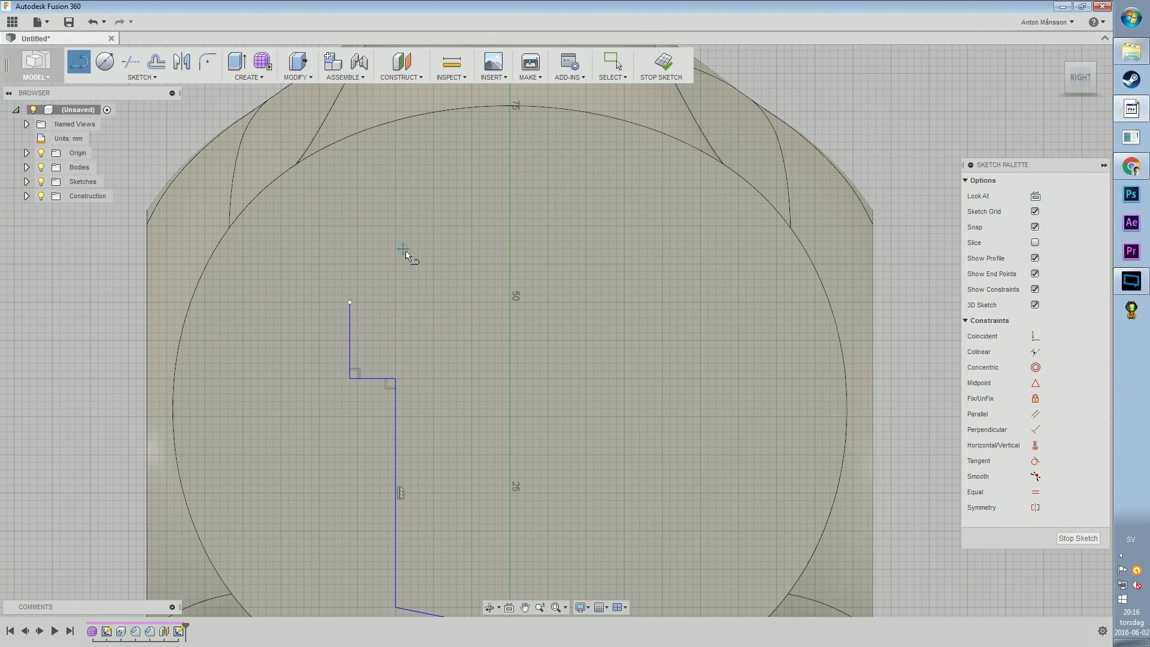
{"action": "left_click", "coordinate": [395, 302]}
{"action": "left_click", "coordinate": [433, 226]}
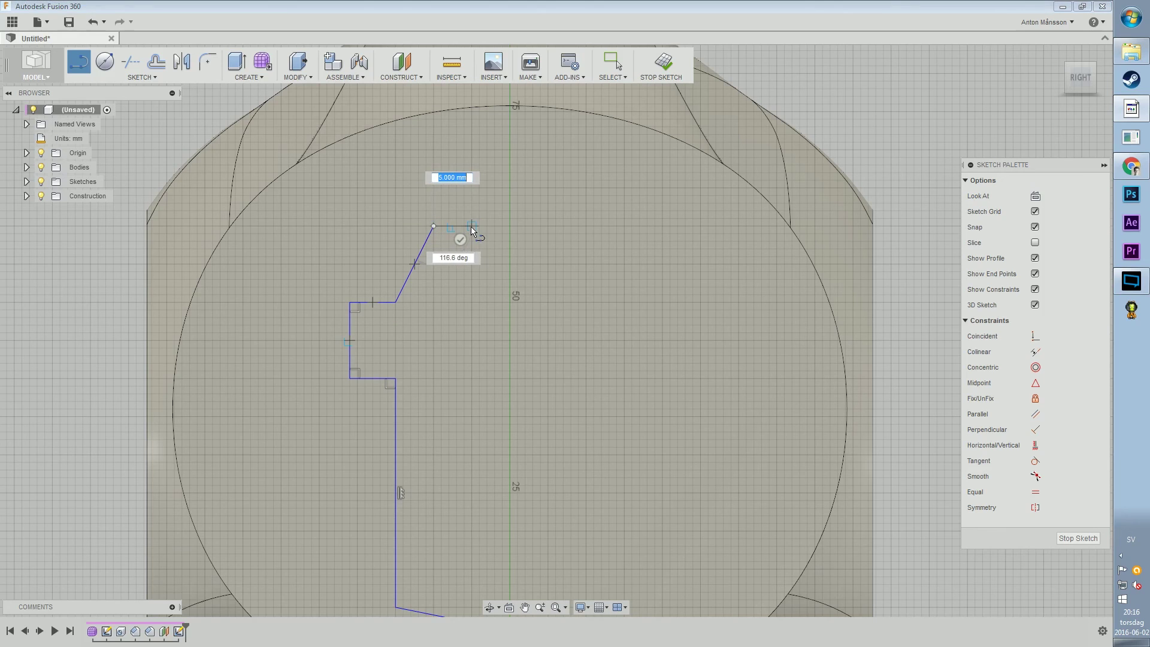
{"action": "left_click", "coordinate": [471, 226]}
{"action": "left_click", "coordinate": [471, 187]}
{"action": "left_click", "coordinate": [509, 187]}
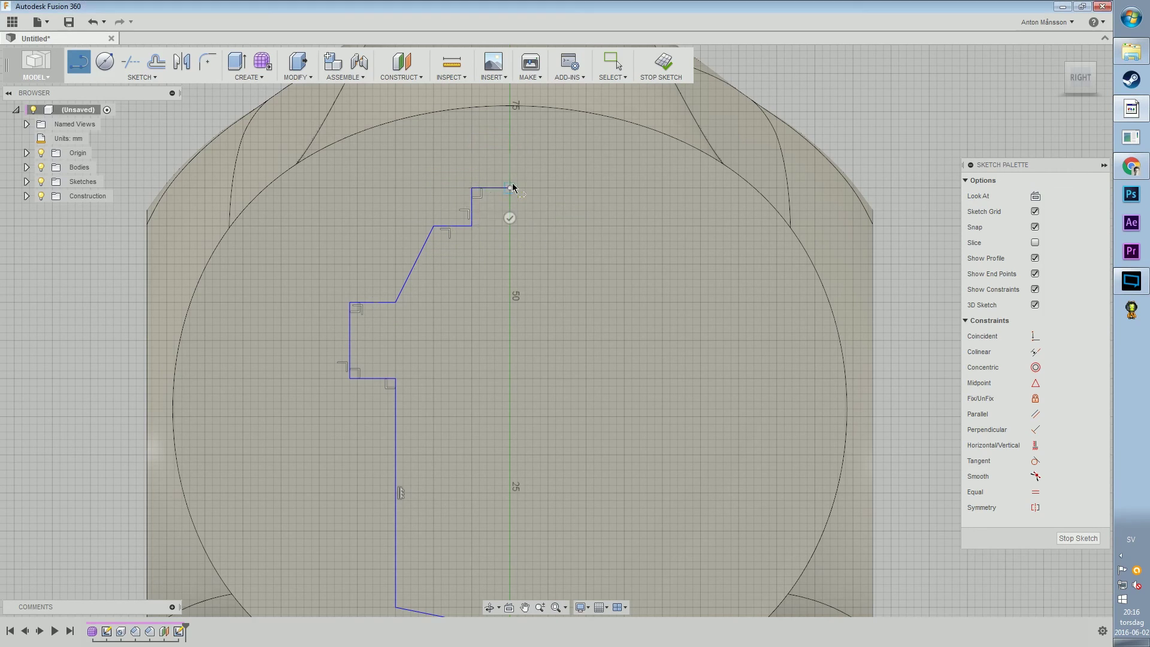
{"action": "middle_click_drag", "start_coordinate": [529, 330], "coordinate": [489, 238]}
{"action": "right_click", "coordinate": [474, 248]}
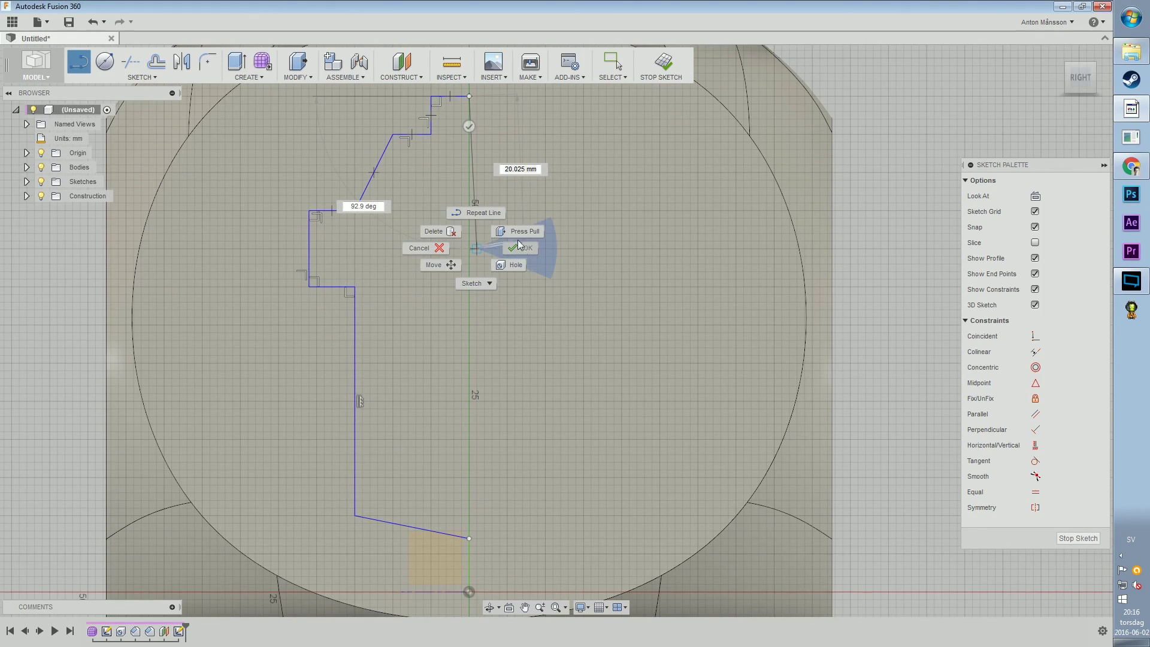
{"action": "left_click", "coordinate": [519, 246]}
- Draw a short vertical line about 3 mm long on the sketch's vertical axis as a mirror line
{"action": "right_click", "coordinate": [473, 229]}
{"action": "left_click", "coordinate": [473, 194]}
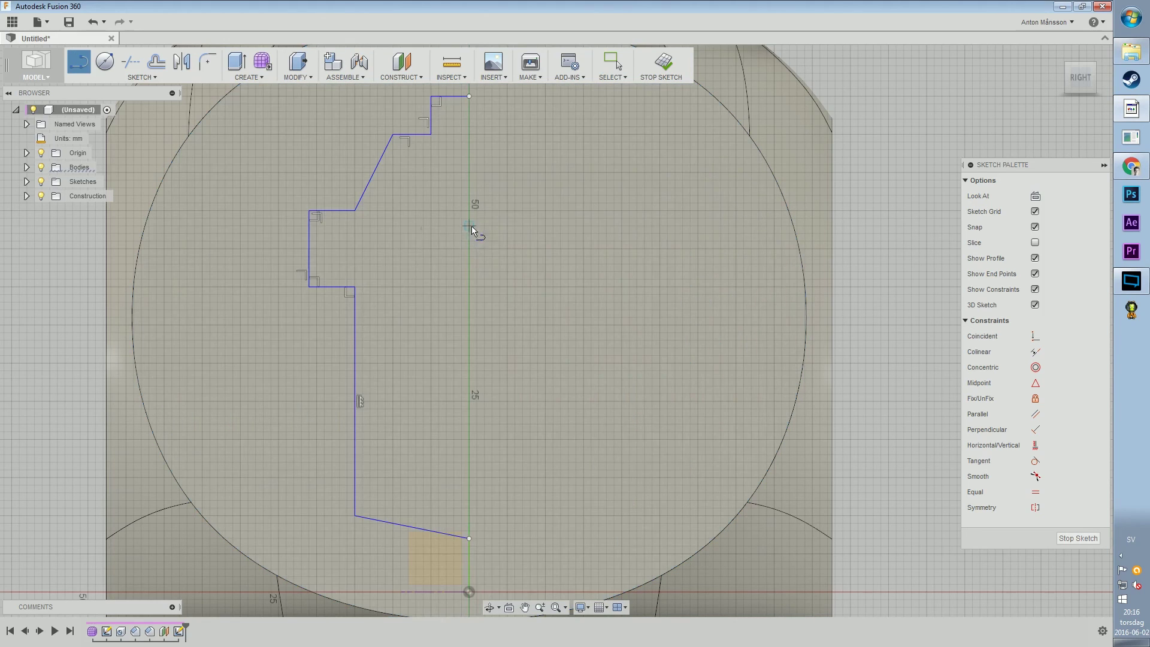
{"action": "left_click", "coordinate": [469, 226]}
{"action": "left_click", "coordinate": [469, 248]}
{"action": "right_click", "coordinate": [520, 238]}
{"action": "left_click", "coordinate": [563, 238]}
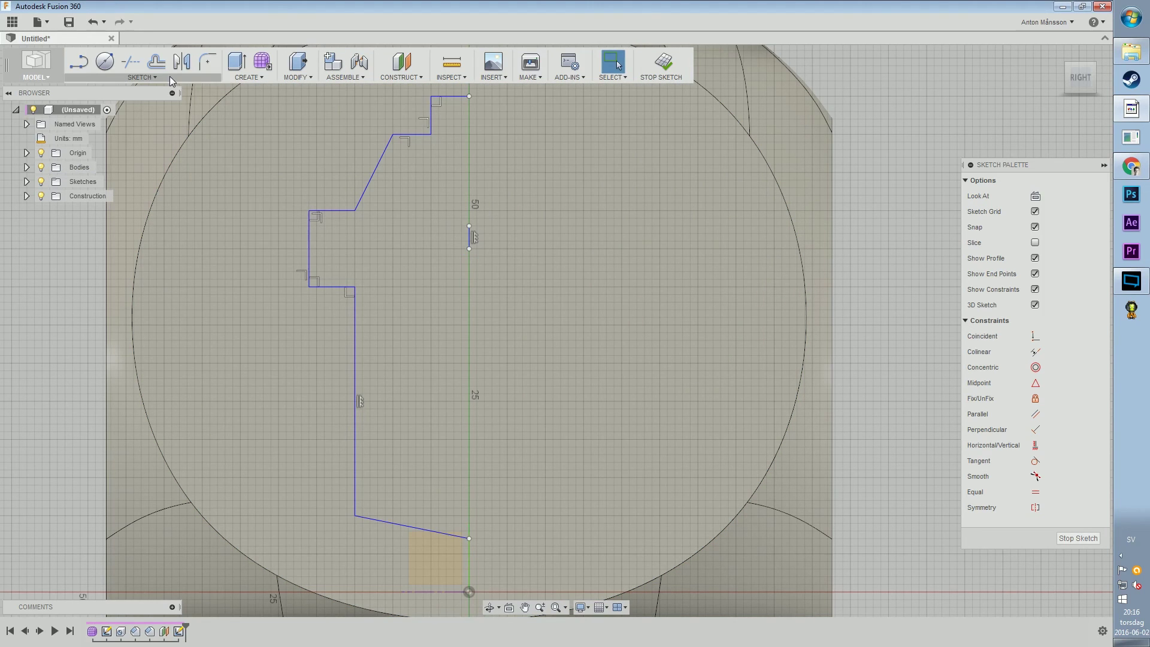
- Mirror all lines of the stepped half-profile, including the slanted one, about the short vertical centre line
{"action": "left_click", "coordinate": [181, 62]}
{"action": "left_click", "coordinate": [379, 152]}
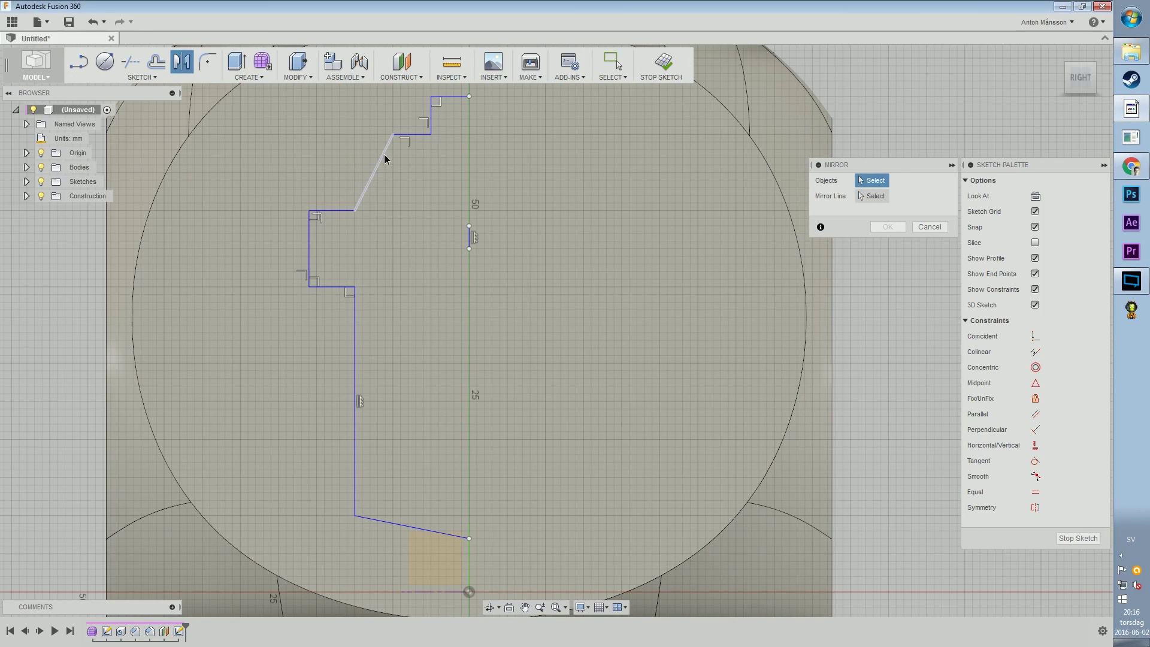
{"action": "left_click", "coordinate": [422, 133]}
{"action": "scroll", "coordinate": [422, 133], "scroll_direction": "down", "scroll_amount": 2}
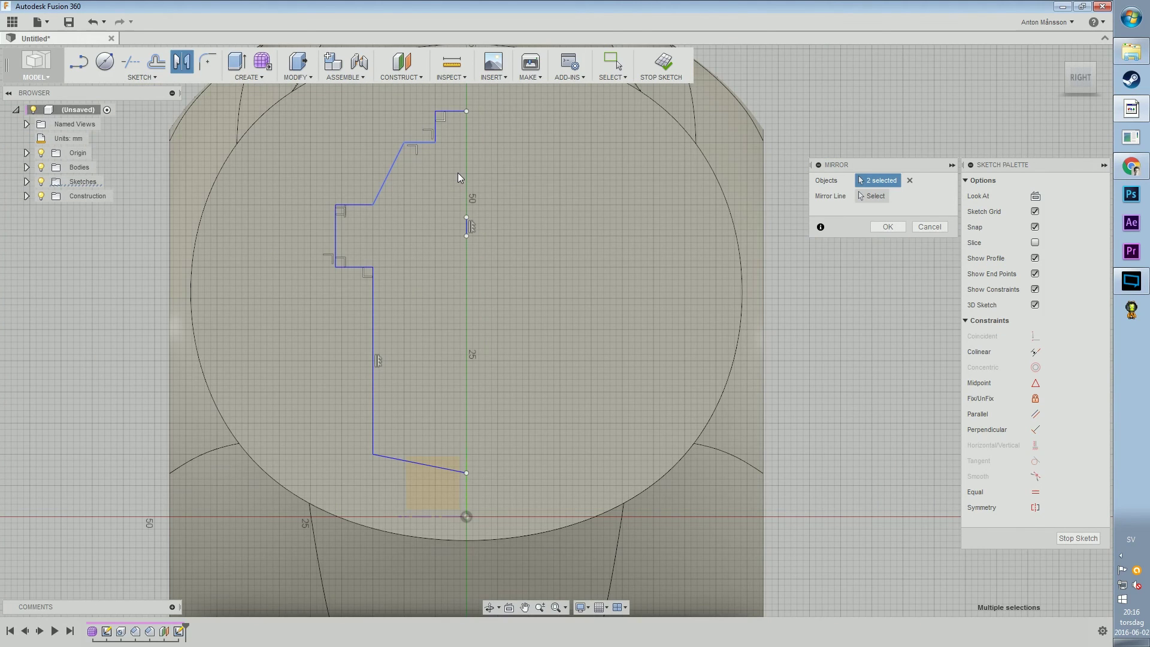
{"action": "mouse_move", "coordinate": [483, 101]}
{"action": "left_mouse_down"}
{"action": "mouse_move", "coordinate": [384, 191]}
{"action": "mouse_move", "coordinate": [330, 207]}
{"action": "left_mouse_up"}
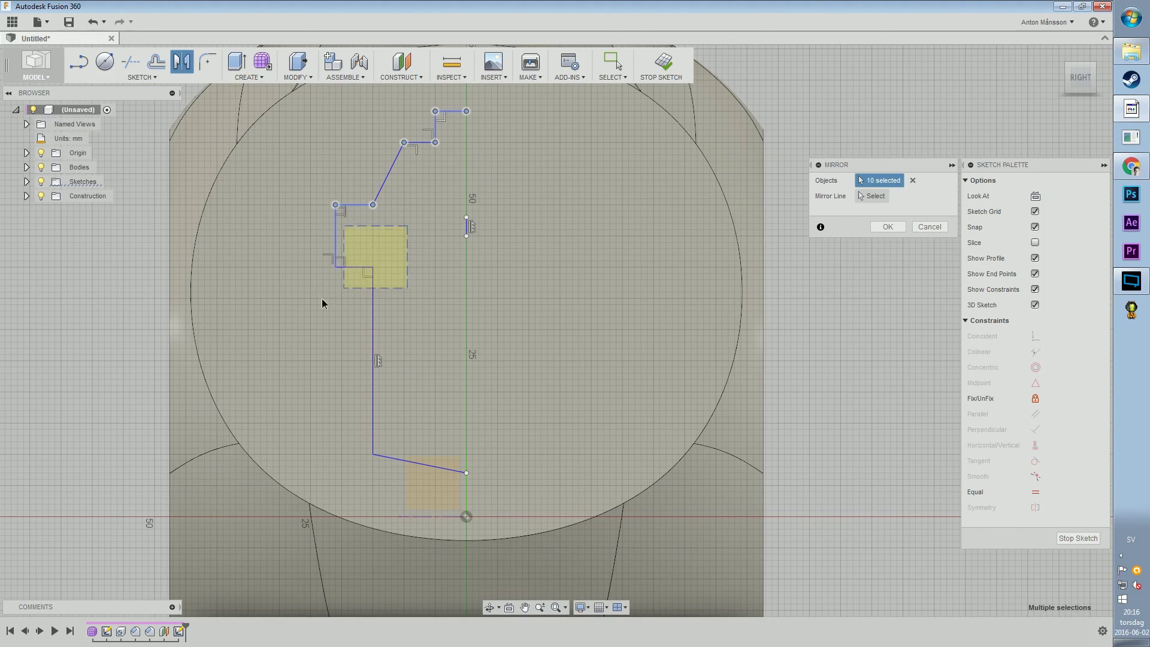
{"action": "left_click_drag", "start_coordinate": [322, 298], "coordinate": [319, 300]}
{"action": "left_click_drag", "start_coordinate": [368, 162], "coordinate": [300, 282]}
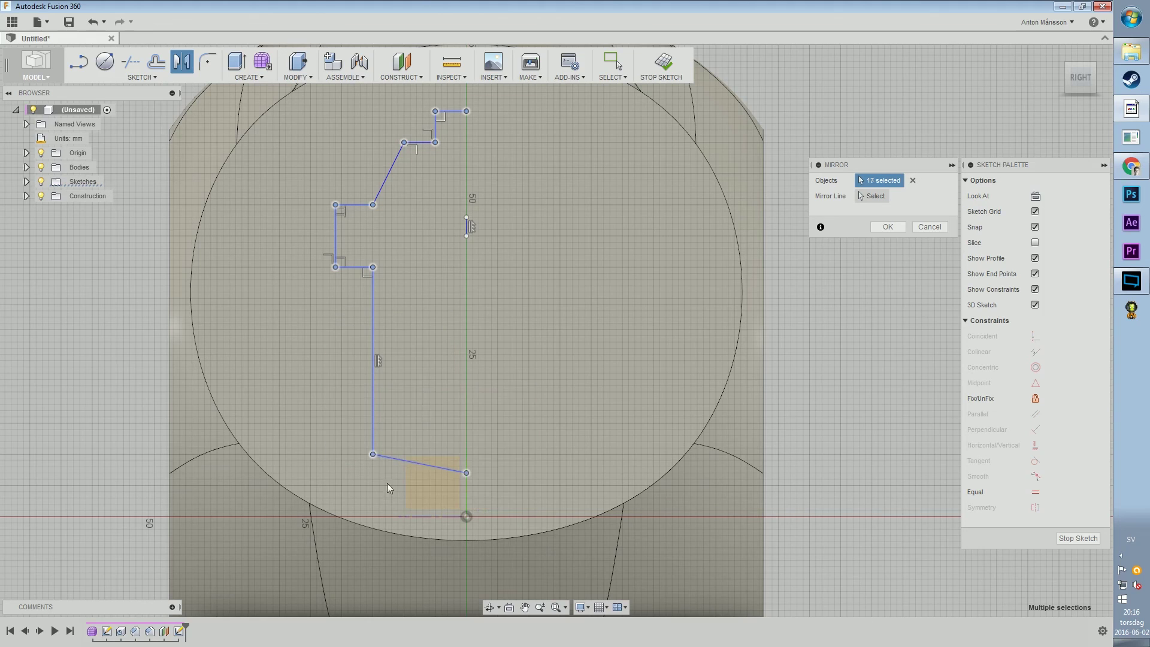
{"action": "left_click_drag", "start_coordinate": [536, 338], "coordinate": [324, 480]}
{"action": "left_click", "coordinate": [871, 196]}
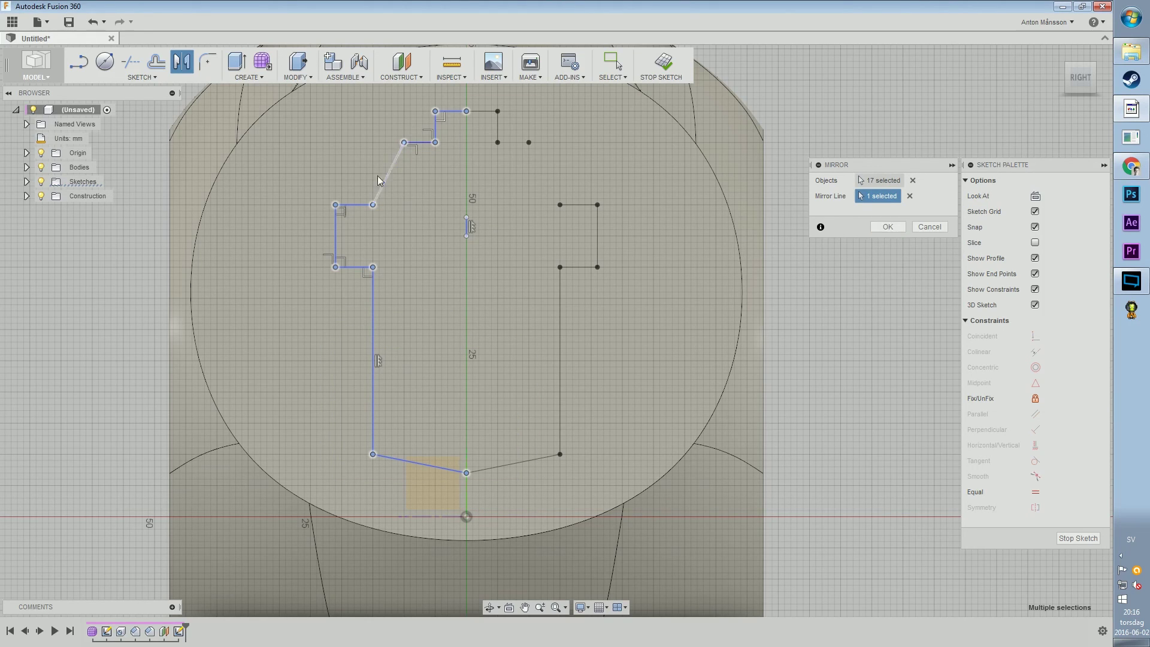
{"action": "left_click", "coordinate": [884, 181]}
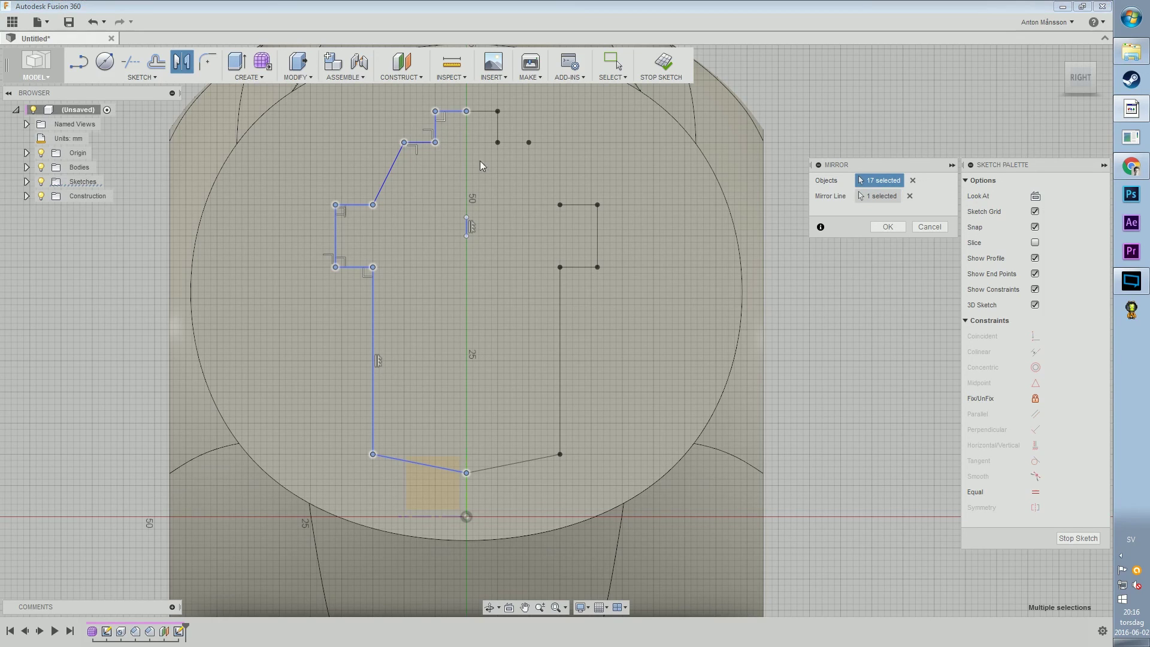
{"action": "left_click_drag", "start_coordinate": [480, 160], "coordinate": [393, 96]}
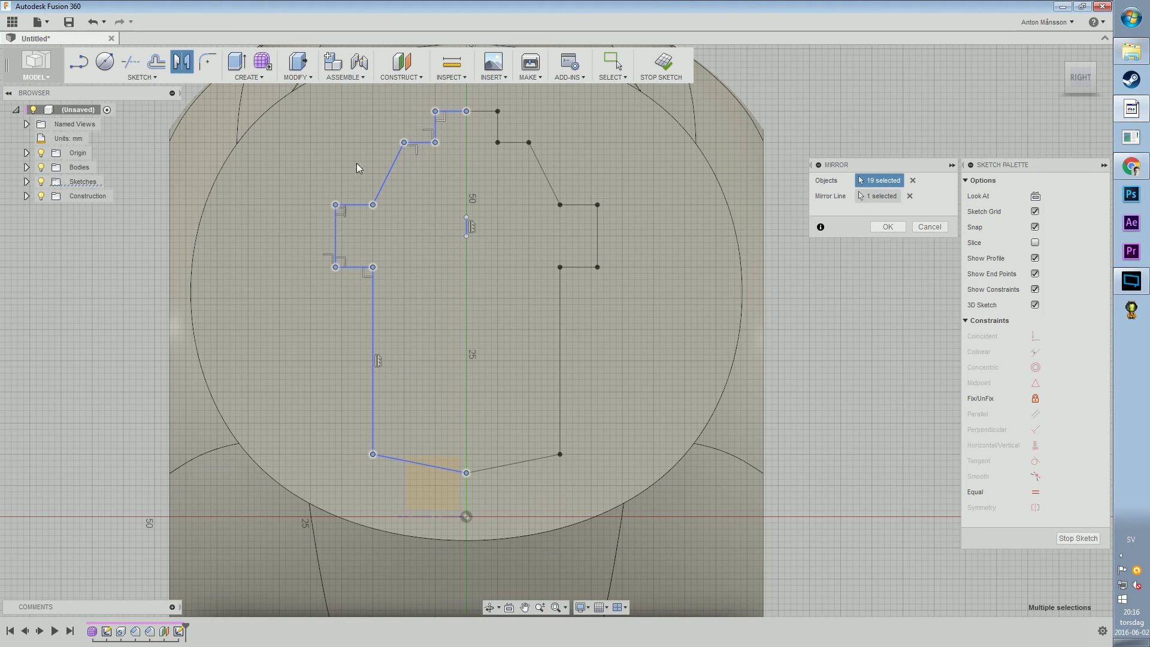
{"action": "left_click", "coordinate": [887, 227]}
- Extrude the closed profile as a one-sided cut 7 mm deep into the body's flat end face
{"action": "mouse_move", "coordinate": [515, 292]}
{"action": "middle_mouse_down"}
{"action": "mouse_move", "coordinate": [519, 309]}
{"action": "mouse_move", "coordinate": [604, 305]}
{"action": "middle_mouse_up"}
{"action": "middle_click_drag", "start_coordinate": [604, 305], "coordinate": [491, 304]}
{"action": "right_click", "coordinate": [597, 281]}
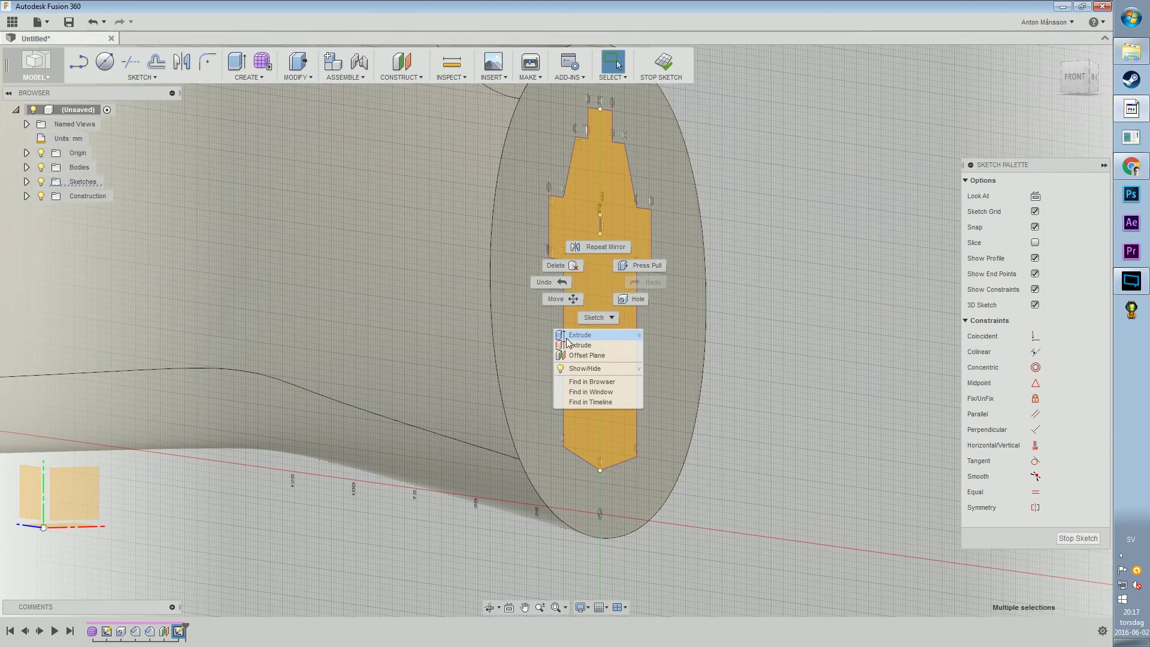
{"action": "left_click", "coordinate": [568, 336]}
{"action": "left_click_drag", "start_coordinate": [610, 289], "coordinate": [90, 297]}
{"action": "scroll", "coordinate": [174, 293], "scroll_direction": "down", "scroll_amount": 2}
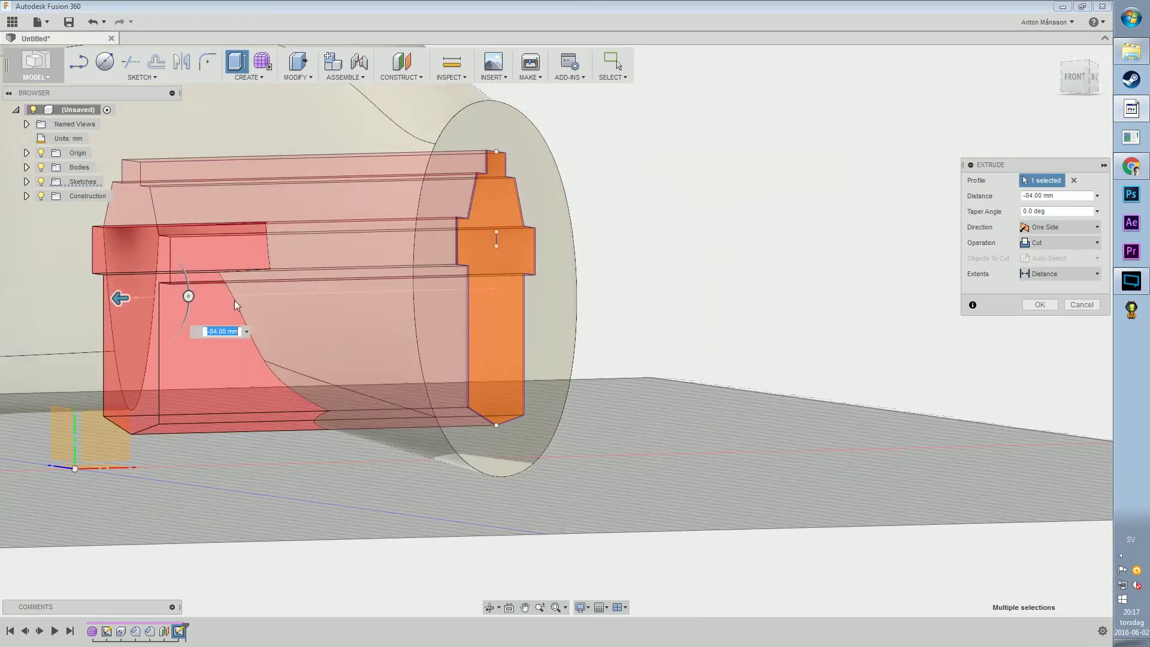
{"action": "middle_click_drag", "start_coordinate": [236, 303], "coordinate": [598, 377]}
{"action": "middle_click_drag", "start_coordinate": [598, 377], "coordinate": [689, 259], "text": "shift"}
{"action": "middle_click_drag", "start_coordinate": [451, 256], "coordinate": [530, 272]}
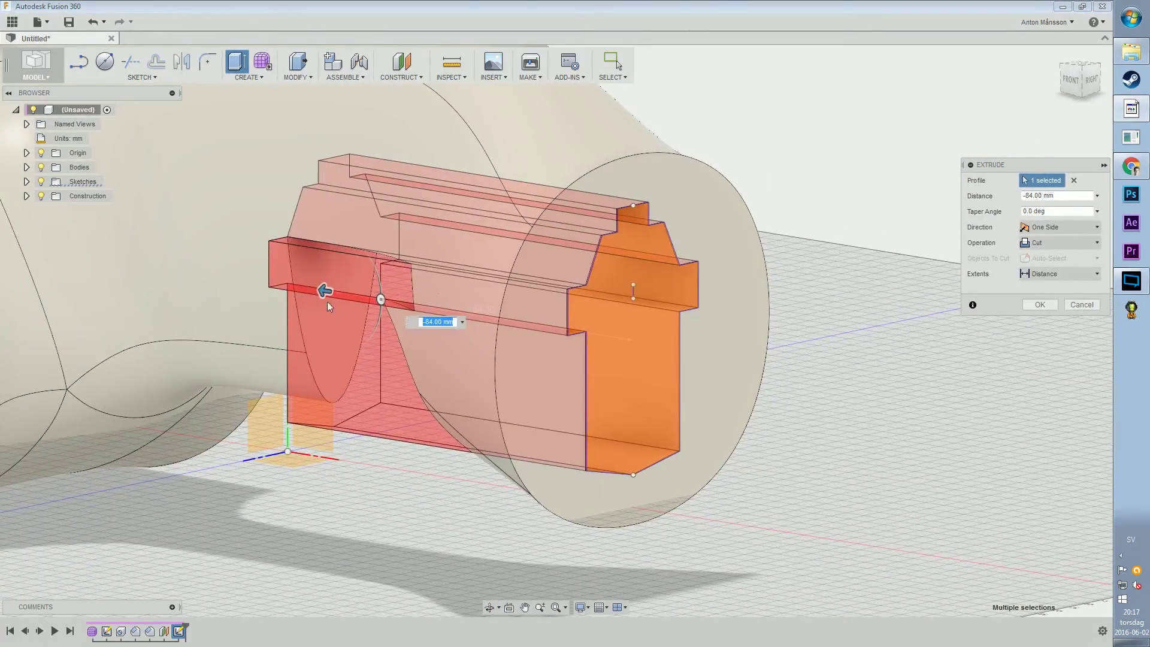
{"action": "left_click_drag", "start_coordinate": [328, 306], "coordinate": [599, 335]}
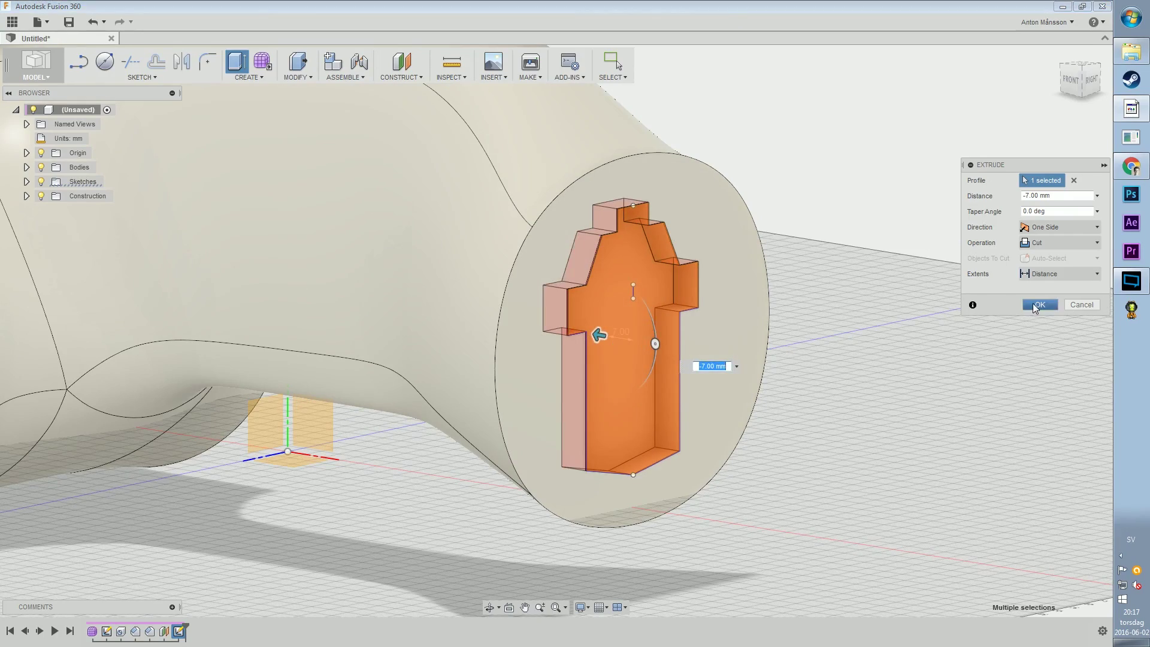
{"action": "left_click", "coordinate": [1038, 305]}
- Expand the sketches in the browser and make Sketch2 visible again over the cut pocket
{"action": "middle_click_drag", "start_coordinate": [640, 279], "coordinate": [599, 282], "text": "shift"}
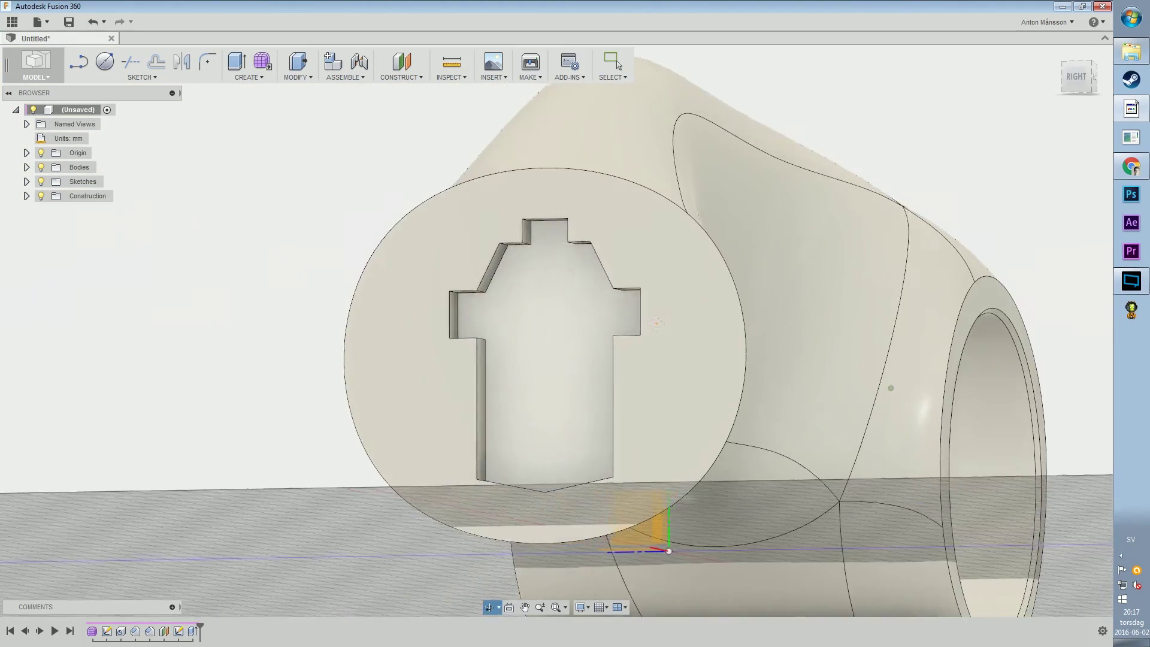
{"action": "middle_click_drag", "start_coordinate": [656, 323], "coordinate": [636, 369], "text": "shift"}
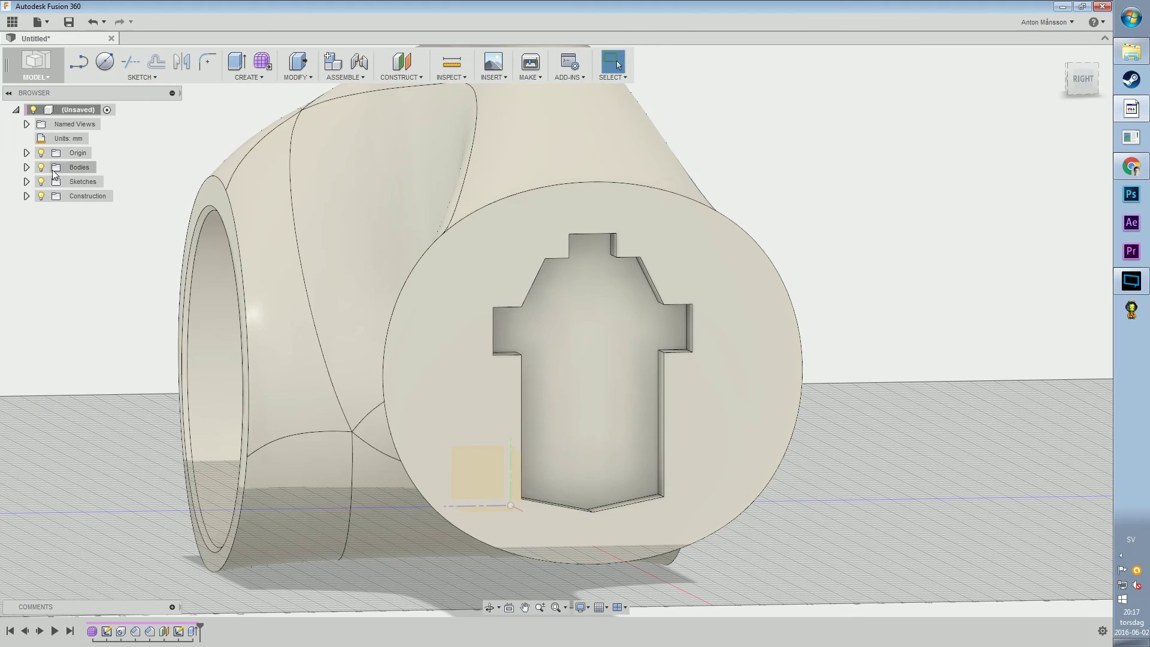
{"action": "left_click", "coordinate": [27, 181]}
{"action": "left_click", "coordinate": [52, 211]}
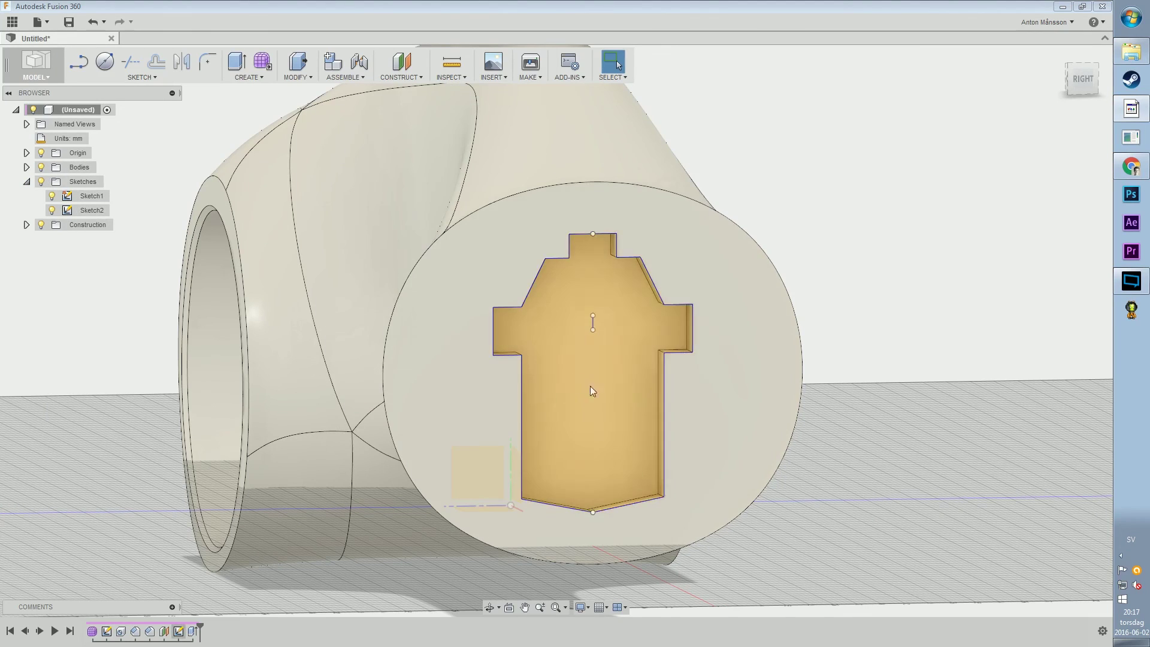
- Add a 10 mm diameter circle on the vertical centre line inside the lower part of the pocket profile and finish the sketch
{"action": "key", "text": "c"}
{"action": "left_click", "coordinate": [566, 395]}
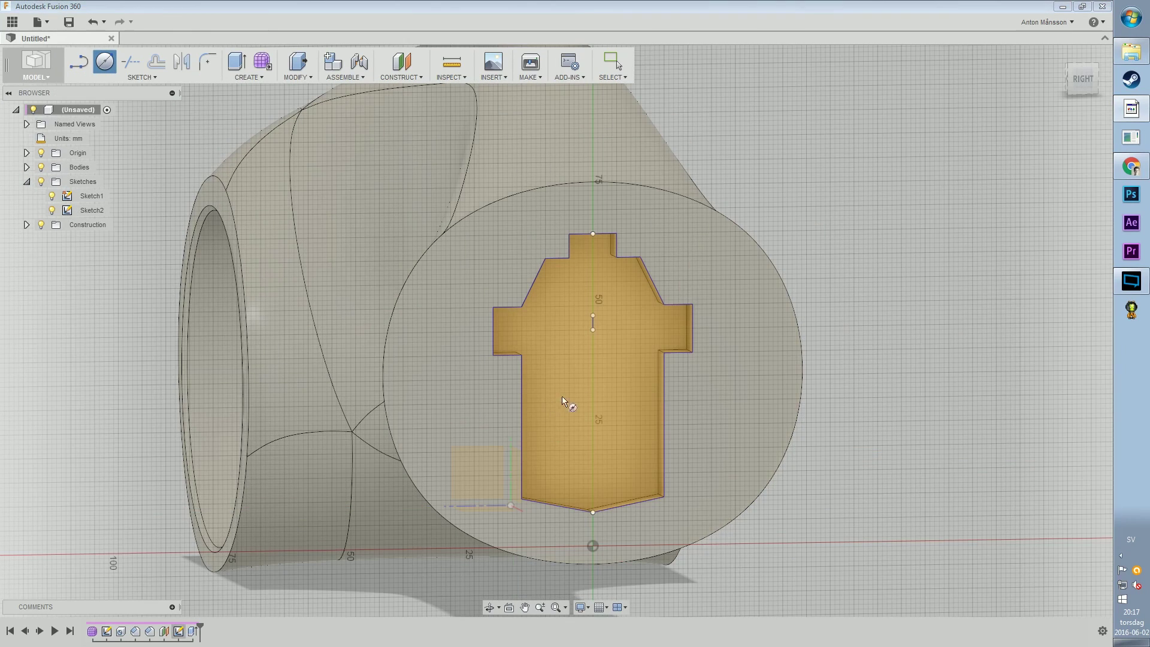
{"action": "left_click", "coordinate": [598, 399]}
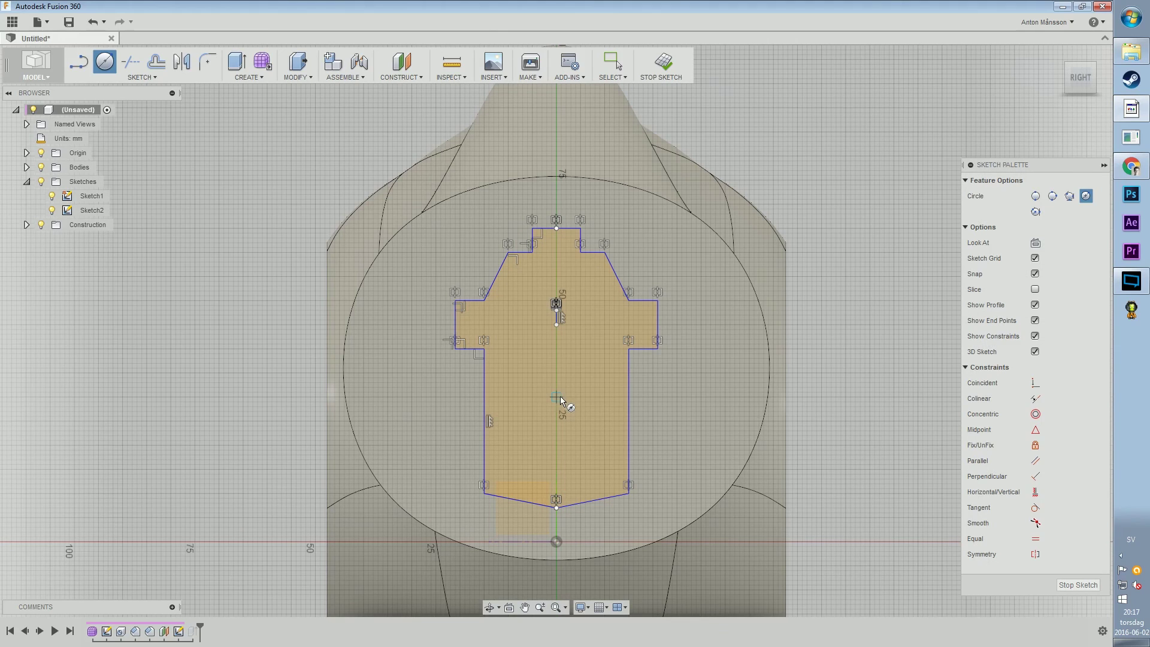
{"action": "left_click", "coordinate": [559, 396]}
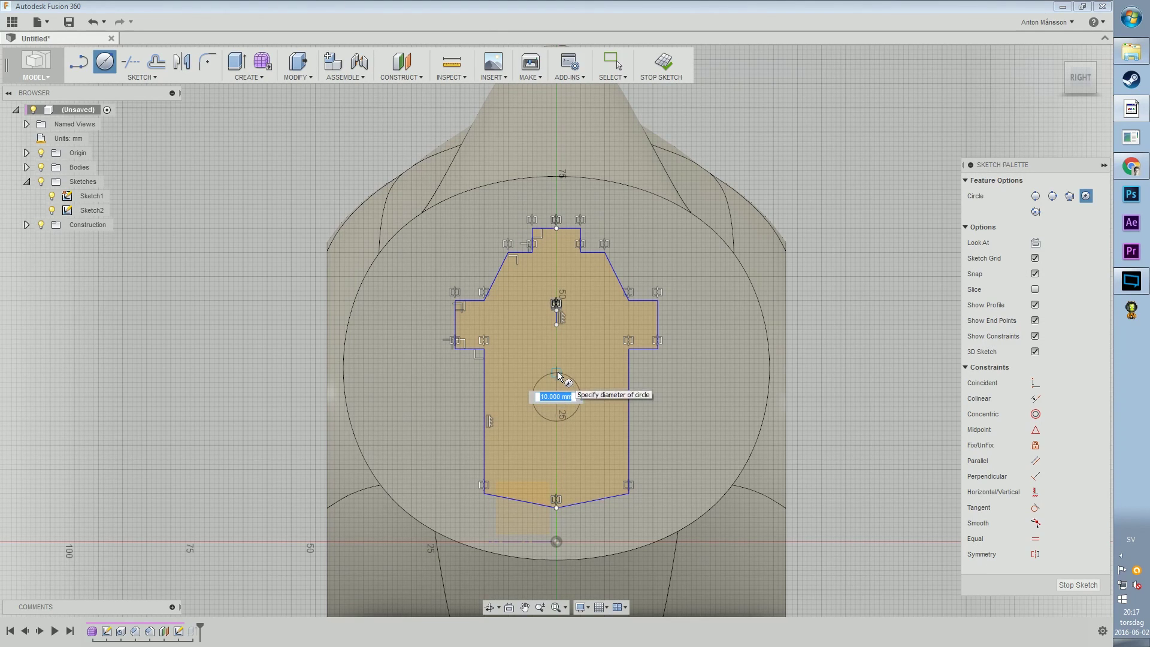
{"action": "left_click", "coordinate": [558, 373]}
{"action": "middle_click_drag", "start_coordinate": [577, 376], "coordinate": [635, 408], "text": "shift"}
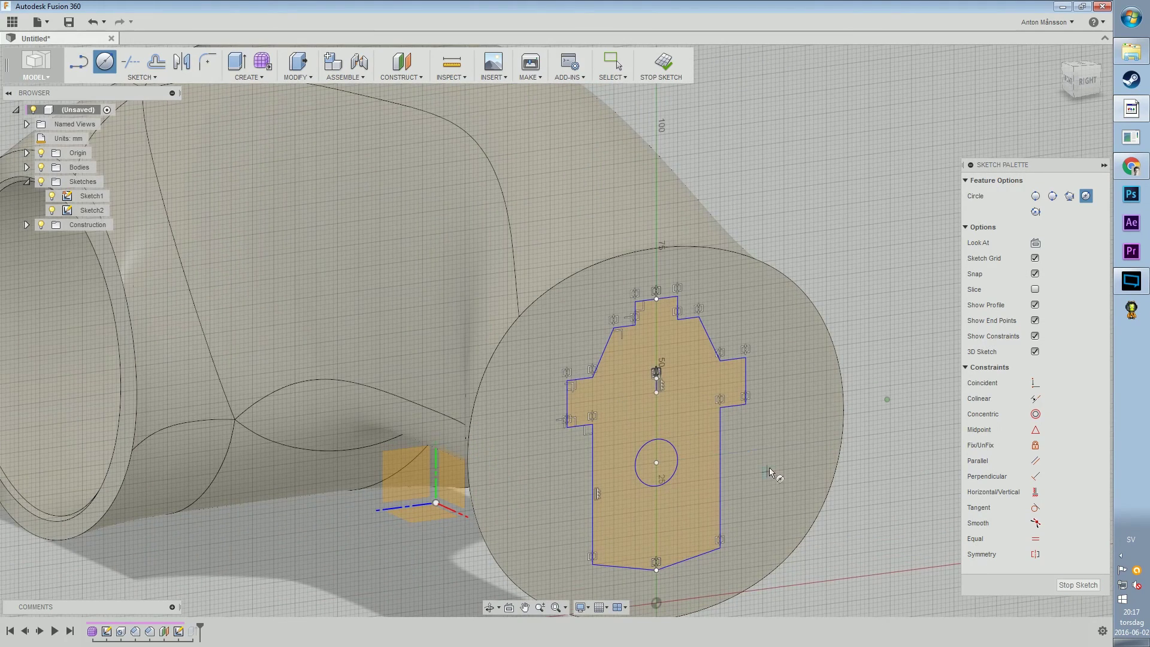
{"action": "right_click", "coordinate": [867, 414]}
{"action": "left_click", "coordinate": [885, 411]}
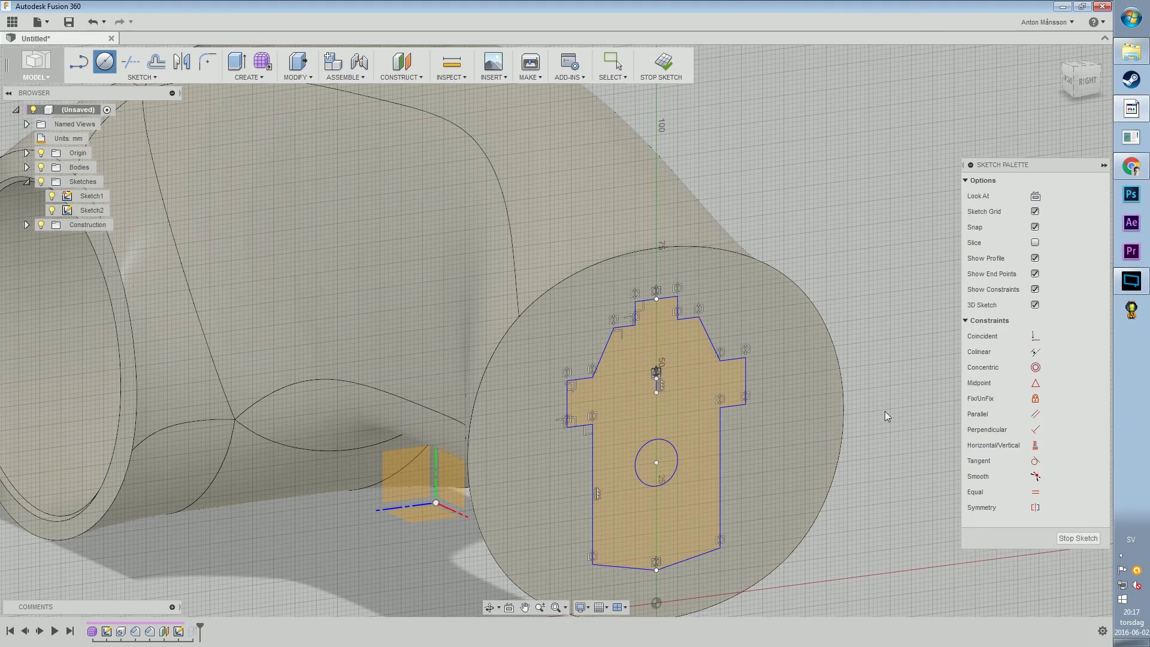
{"action": "left_click", "coordinate": [1074, 539]}
- Extrude the small circle as a one-sided cut 16 mm deep into the body and hide Sketch2
{"action": "right_click", "coordinate": [582, 353]}
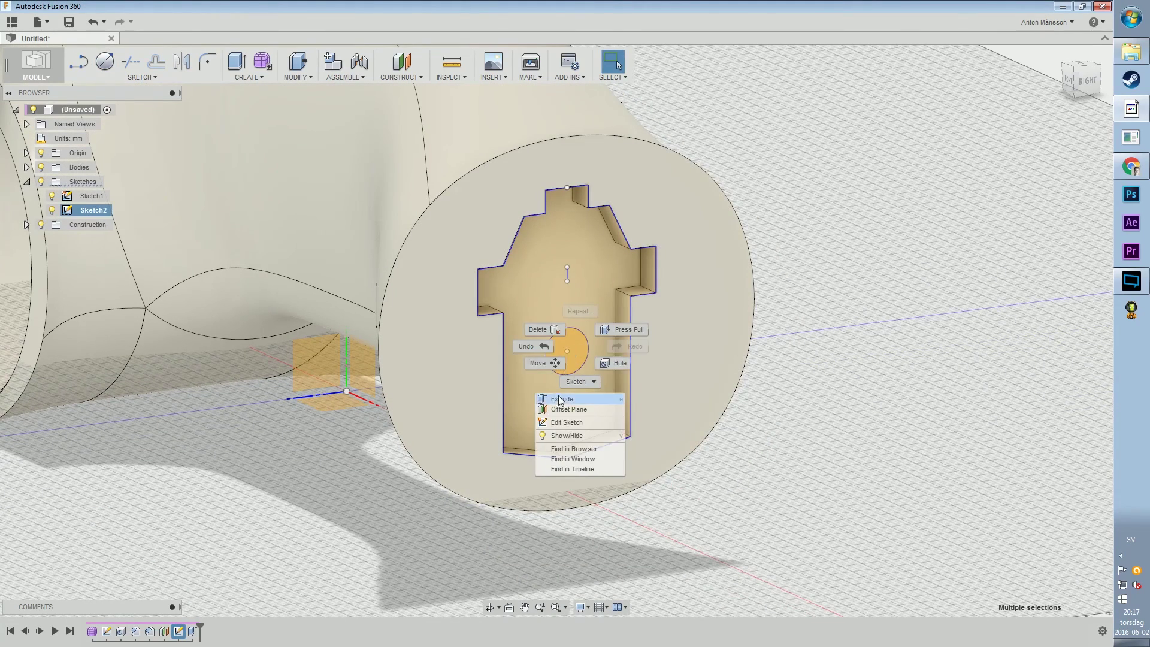
{"action": "left_click", "coordinate": [563, 399]}
{"action": "left_click_drag", "start_coordinate": [465, 321], "coordinate": [423, 302]}
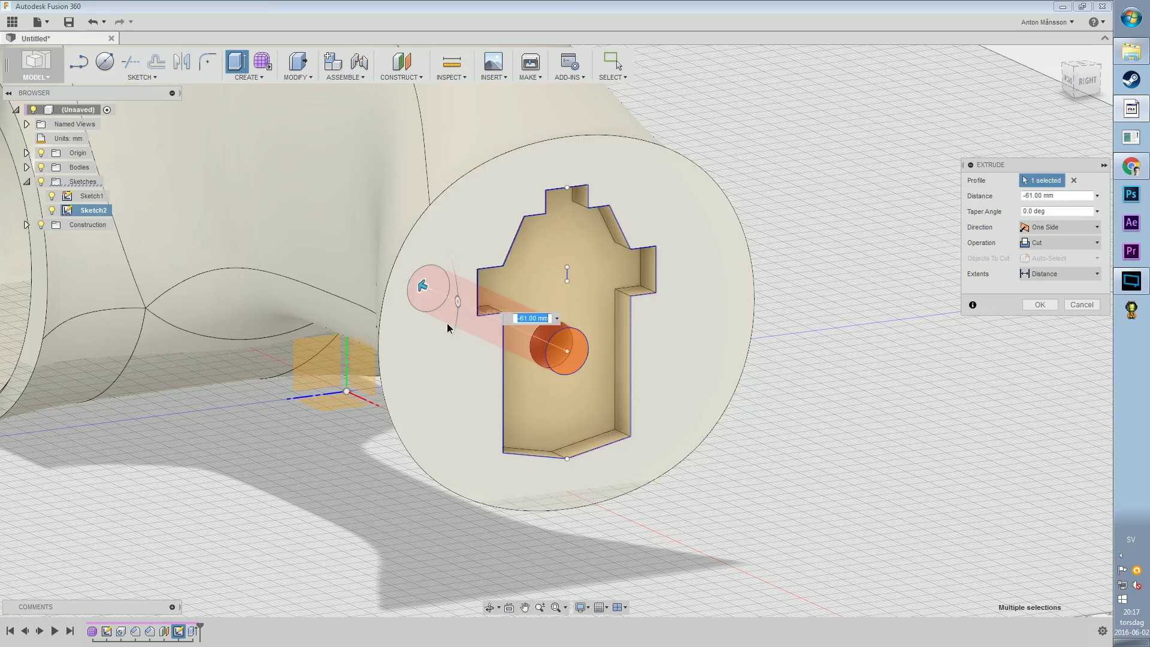
{"action": "mouse_move", "coordinate": [449, 326]}
{"action": "middle_mouse_down", "text": "shift"}
{"action": "mouse_move", "coordinate": [798, 287]}
{"action": "mouse_move", "coordinate": [458, 321]}
{"action": "middle_mouse_up", "text": "shift"}
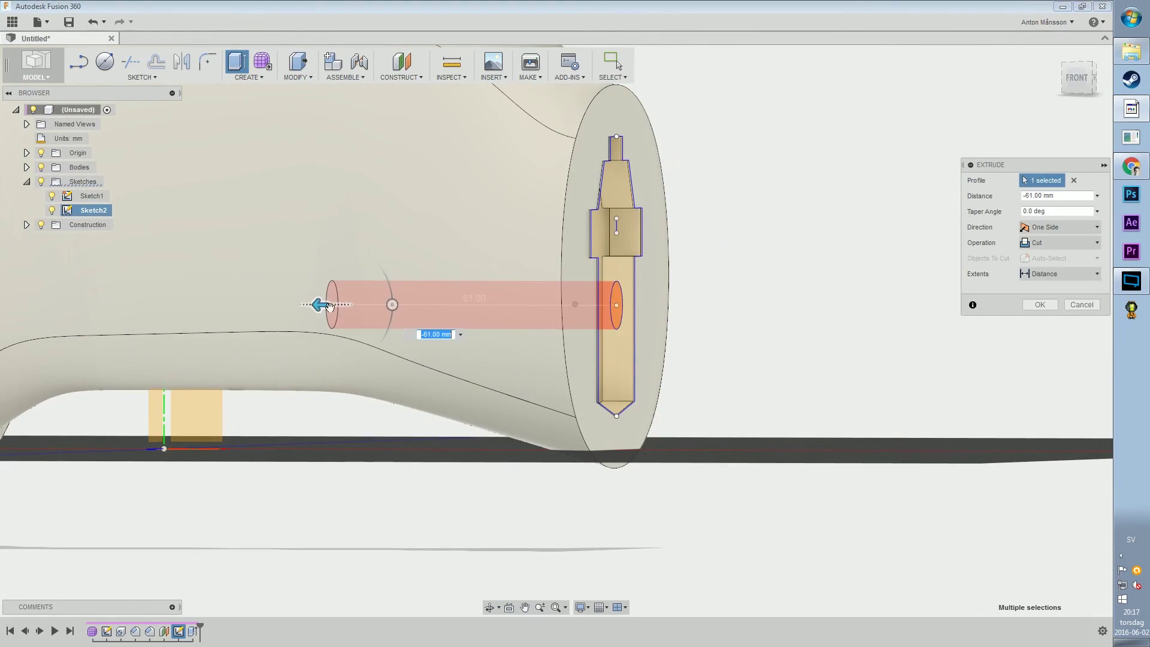
{"action": "left_click_drag", "start_coordinate": [321, 305], "coordinate": [542, 310]}
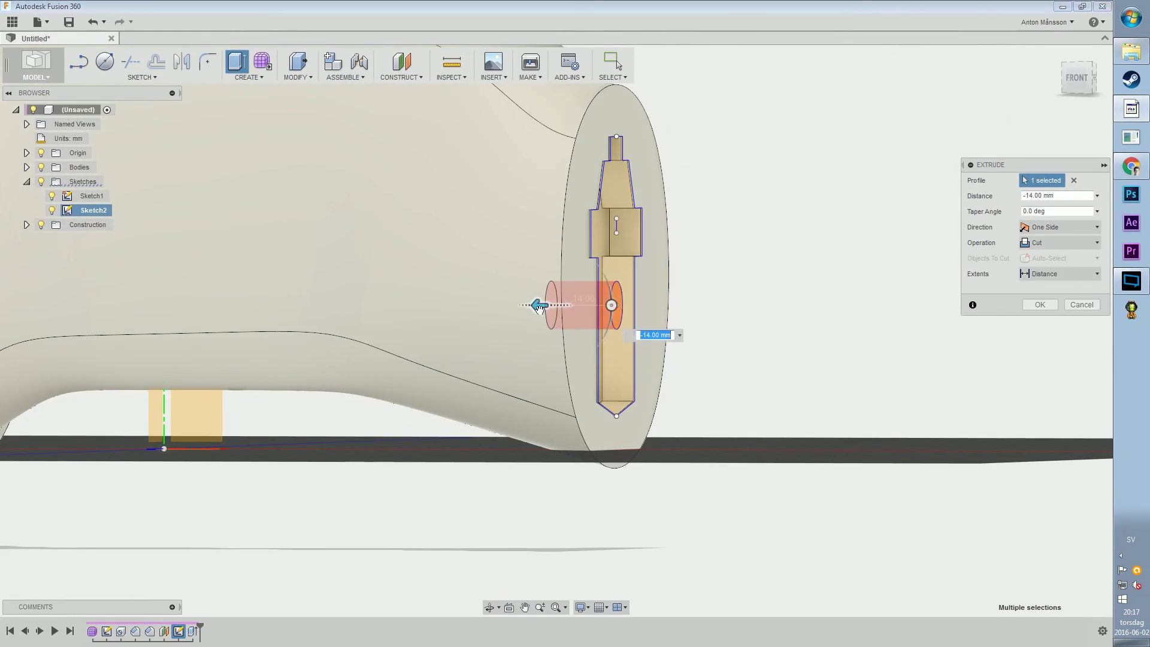
{"action": "middle_click_drag", "start_coordinate": [542, 310], "coordinate": [576, 324], "text": "shift"}
{"action": "left_click_drag", "start_coordinate": [636, 325], "coordinate": [630, 324]}
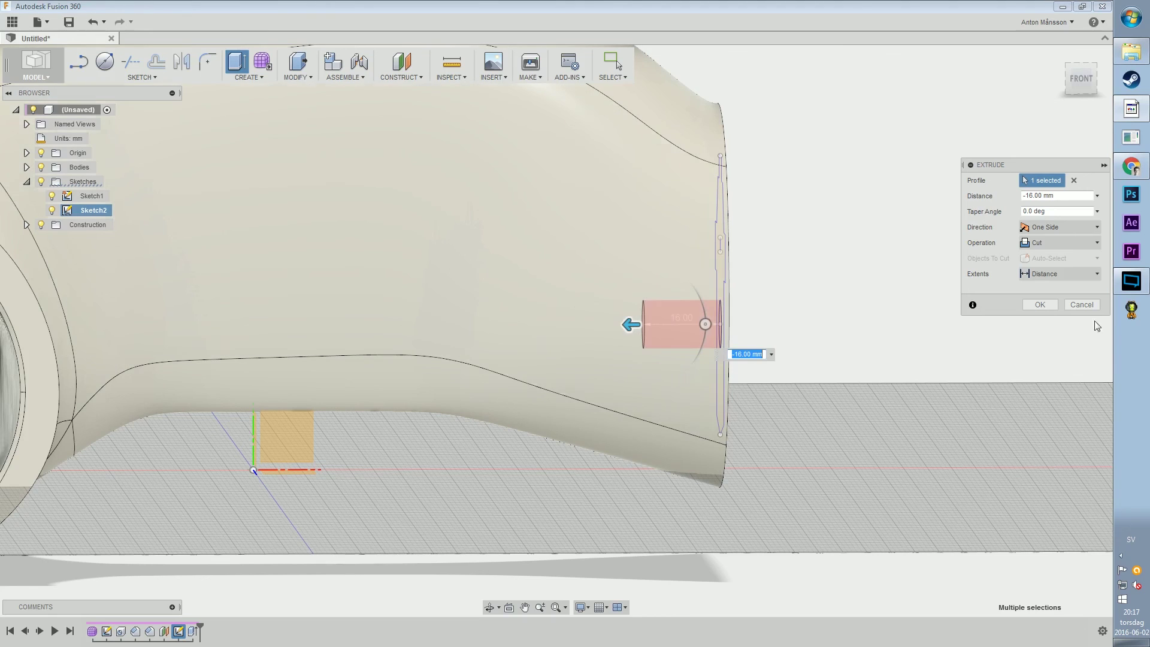
{"action": "left_click", "coordinate": [1039, 304]}
{"action": "middle_click_drag", "start_coordinate": [992, 307], "coordinate": [645, 355], "text": "shift"}
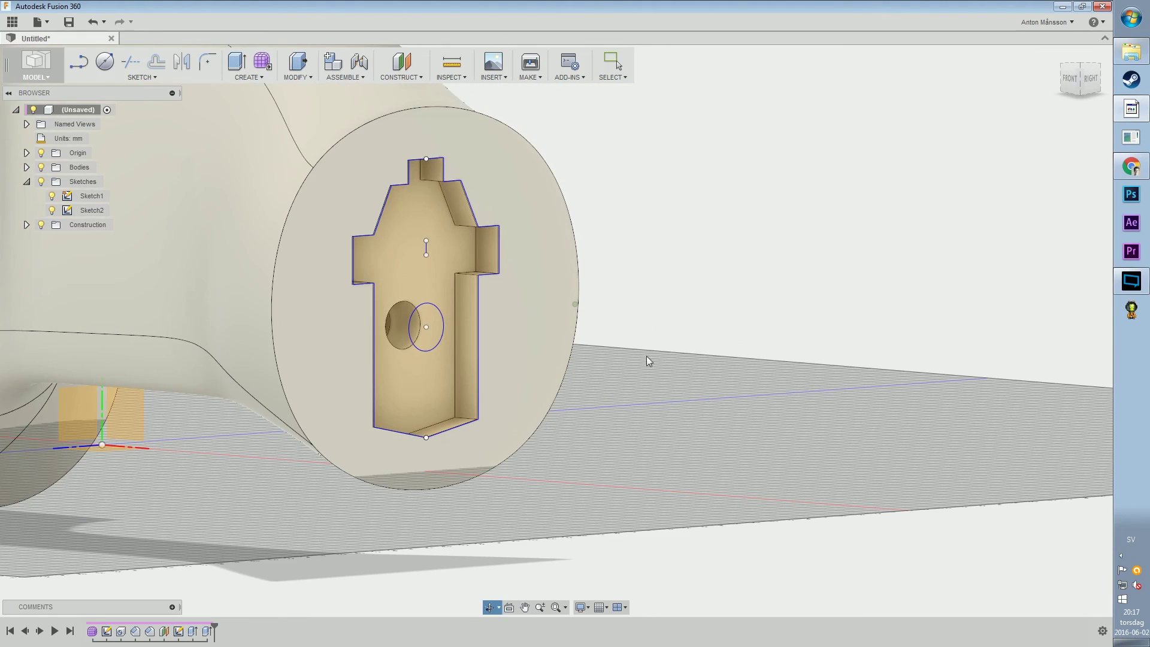
{"action": "left_click", "coordinate": [52, 210]}
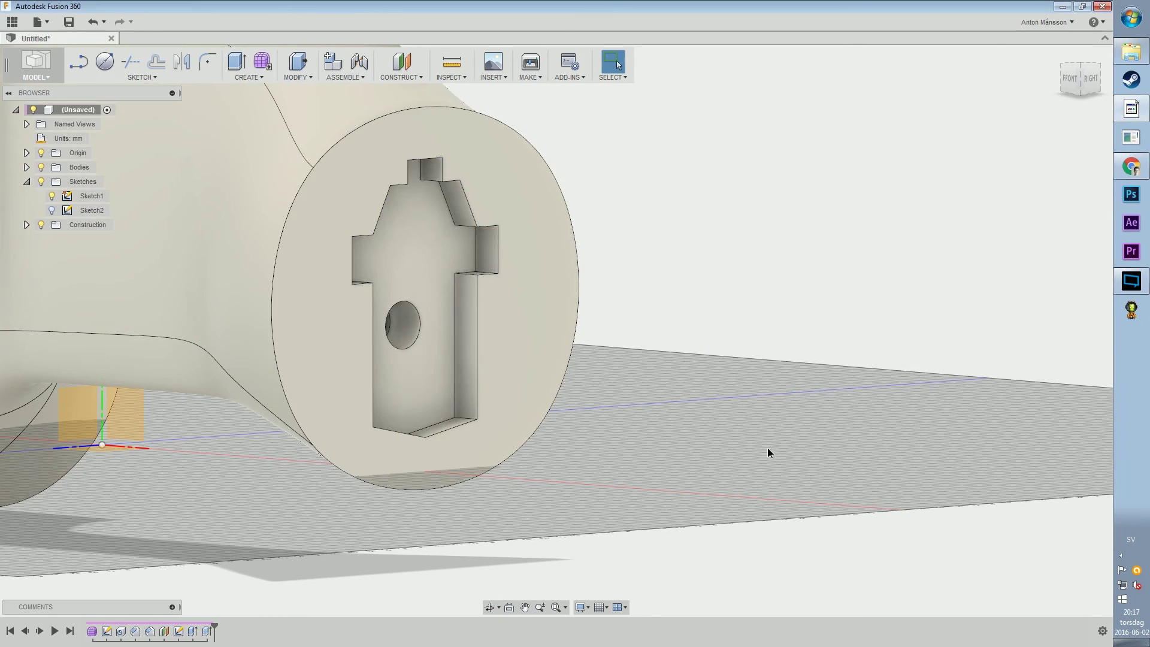
- Add a full-length, modeled ISO Metric M10x1.5 right-hand thread to the inner face of the small hole in the pocket
{"action": "right_click", "coordinate": [408, 333]}
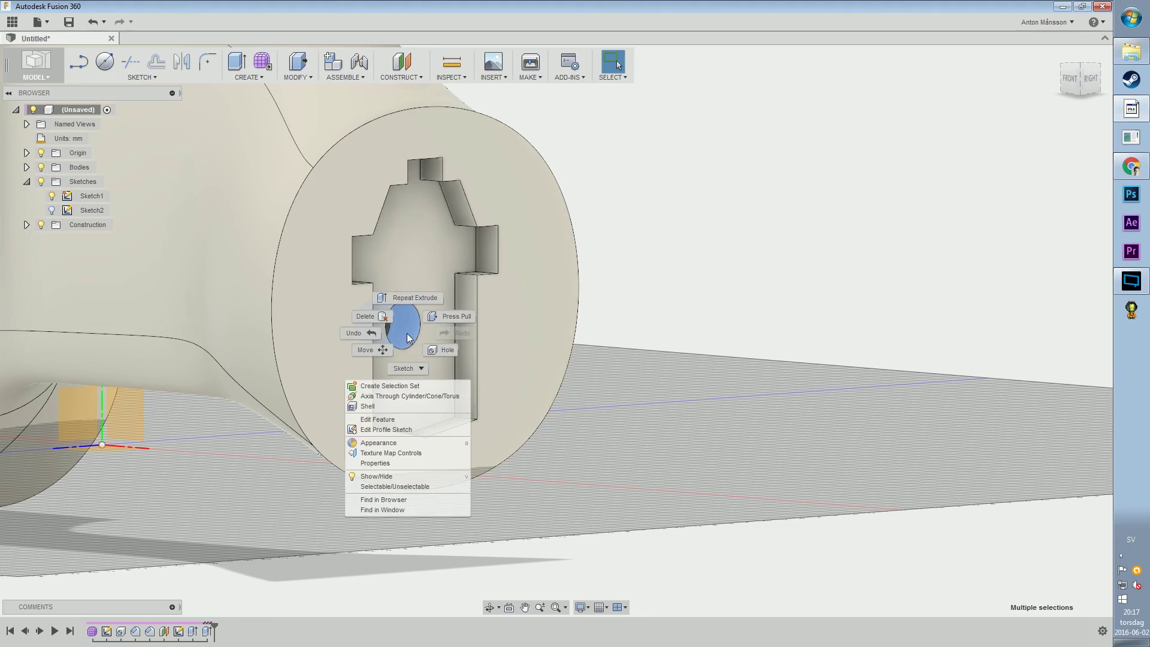
{"action": "left_click", "coordinate": [720, 426]}
{"action": "left_click", "coordinate": [127, 75]}
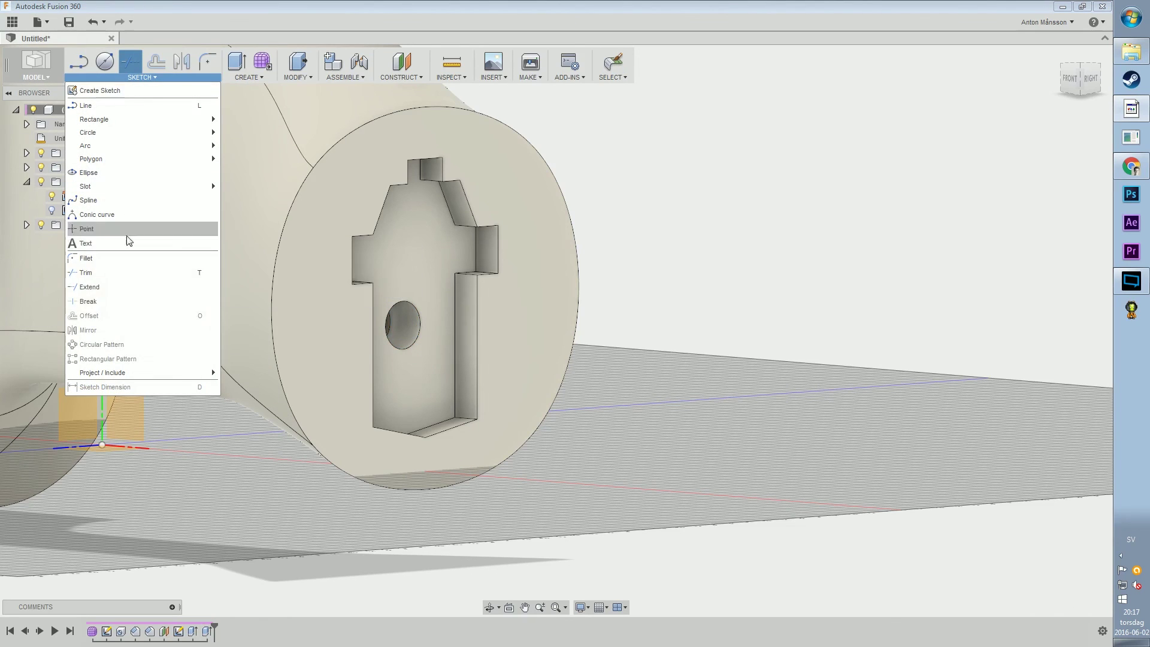
{"action": "left_click", "coordinate": [251, 79]}
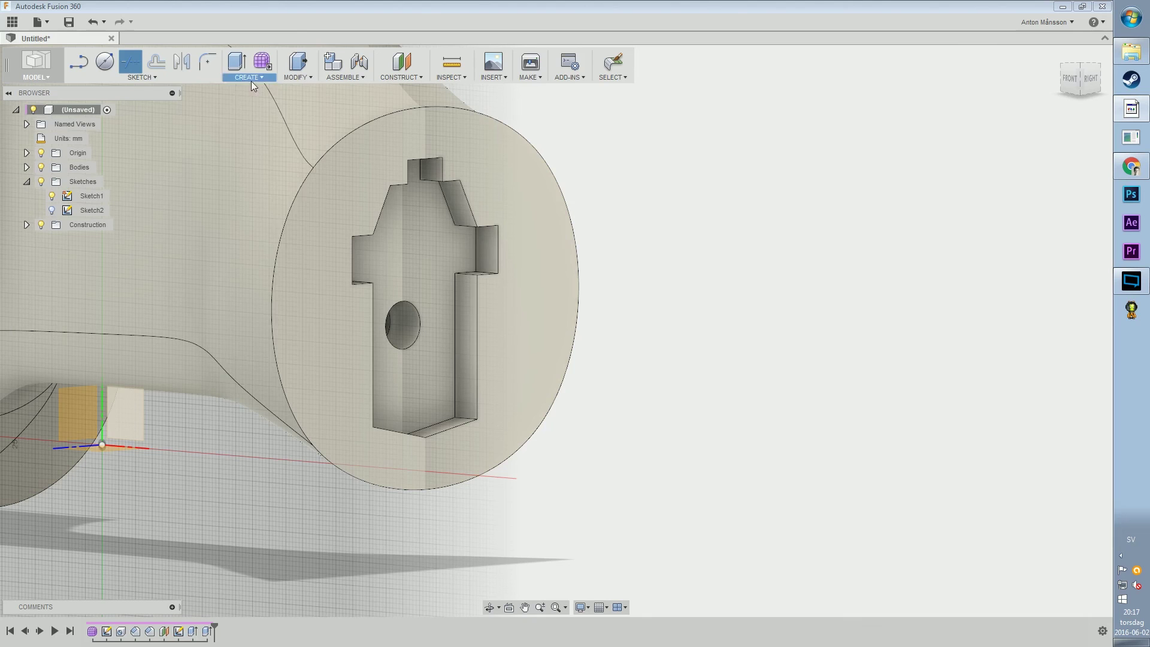
{"action": "left_click", "coordinate": [249, 79]}
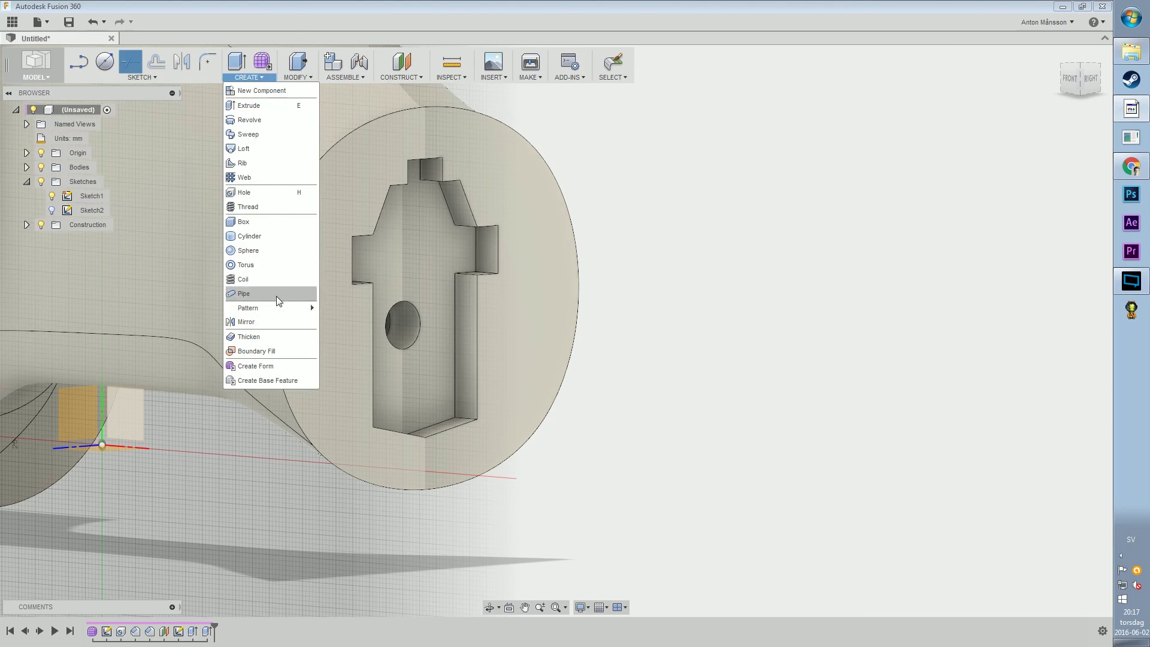
{"action": "left_click", "coordinate": [264, 204]}
{"action": "left_click", "coordinate": [405, 323]}
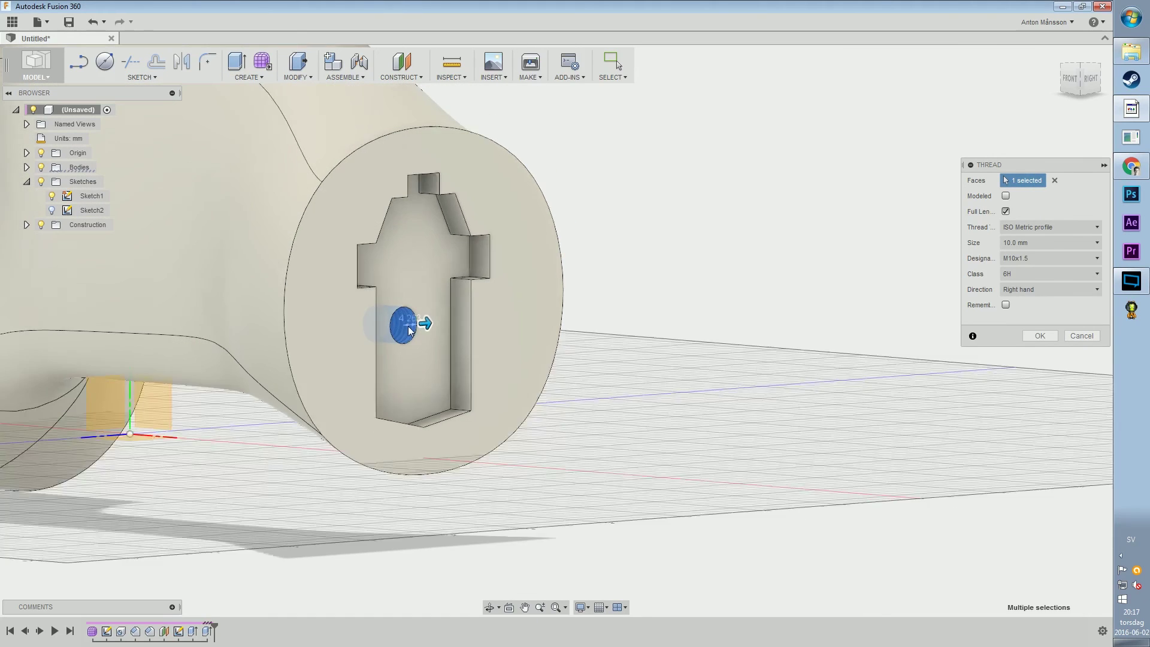
{"action": "scroll", "coordinate": [405, 324], "scroll_direction": "up", "scroll_amount": 4}
{"action": "left_click", "coordinate": [1006, 196]}
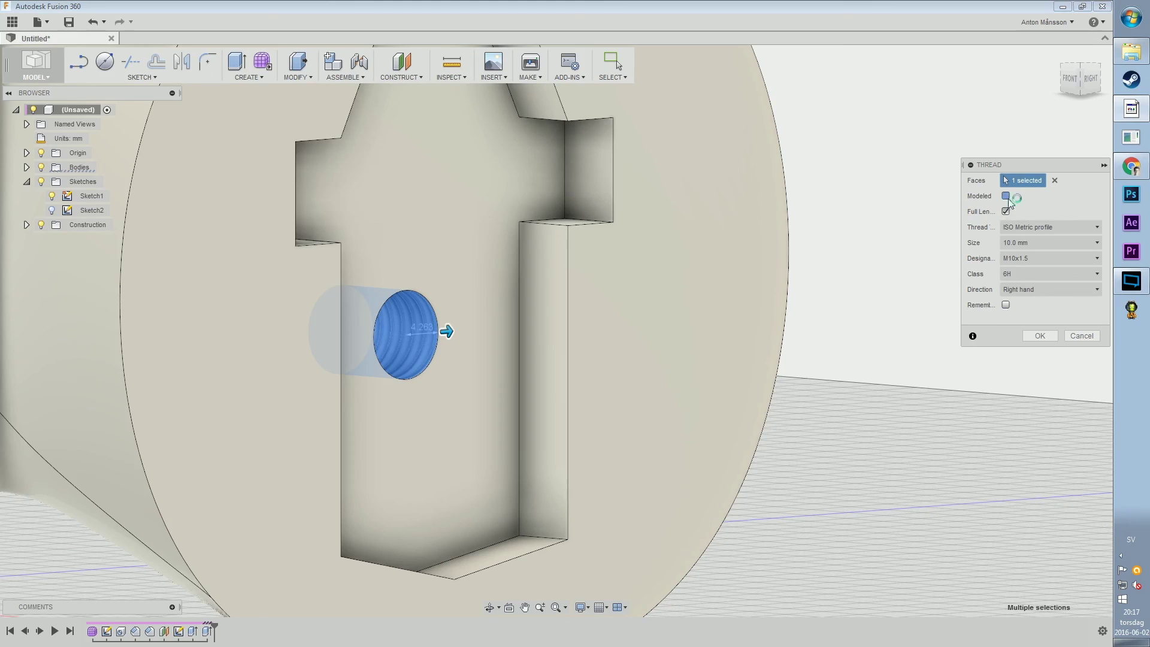
{"action": "middle_click_drag", "start_coordinate": [441, 303], "coordinate": [421, 293], "text": "shift"}
{"action": "left_click", "coordinate": [1080, 336]}
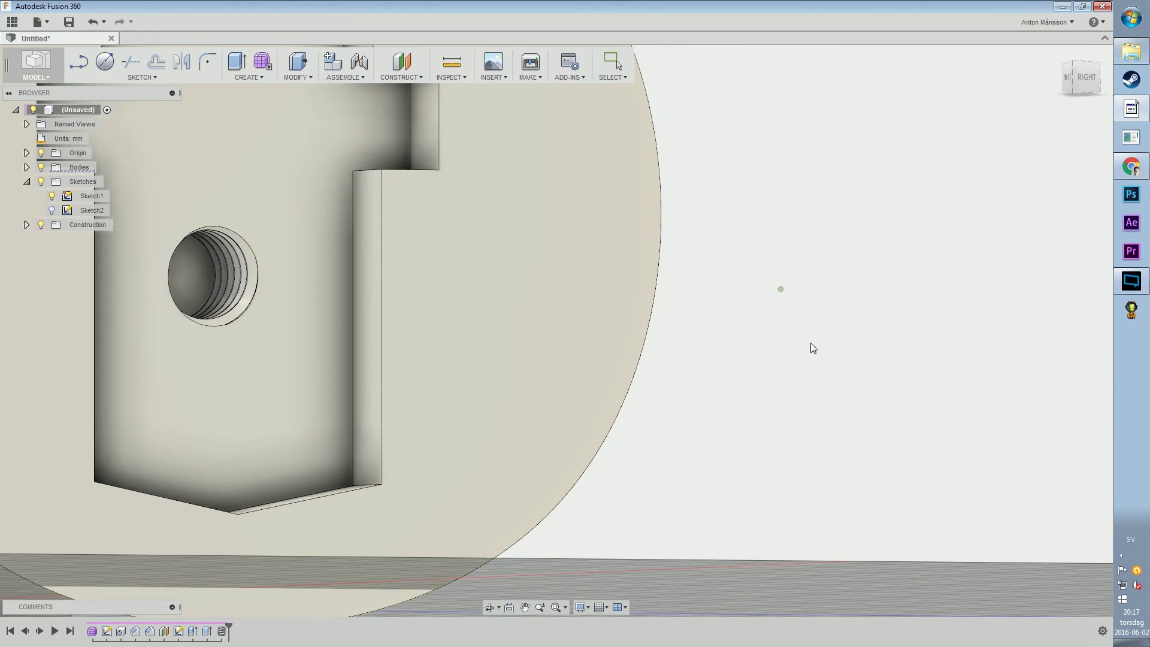
- Chamfer all outer edges of the stepped pocket on the end face with an equal distance of 1 mm
{"action": "scroll", "coordinate": [810, 342], "scroll_direction": "down", "scroll_amount": 5}
{"action": "middle_click_drag", "start_coordinate": [559, 330], "coordinate": [461, 327], "text": "shift"}
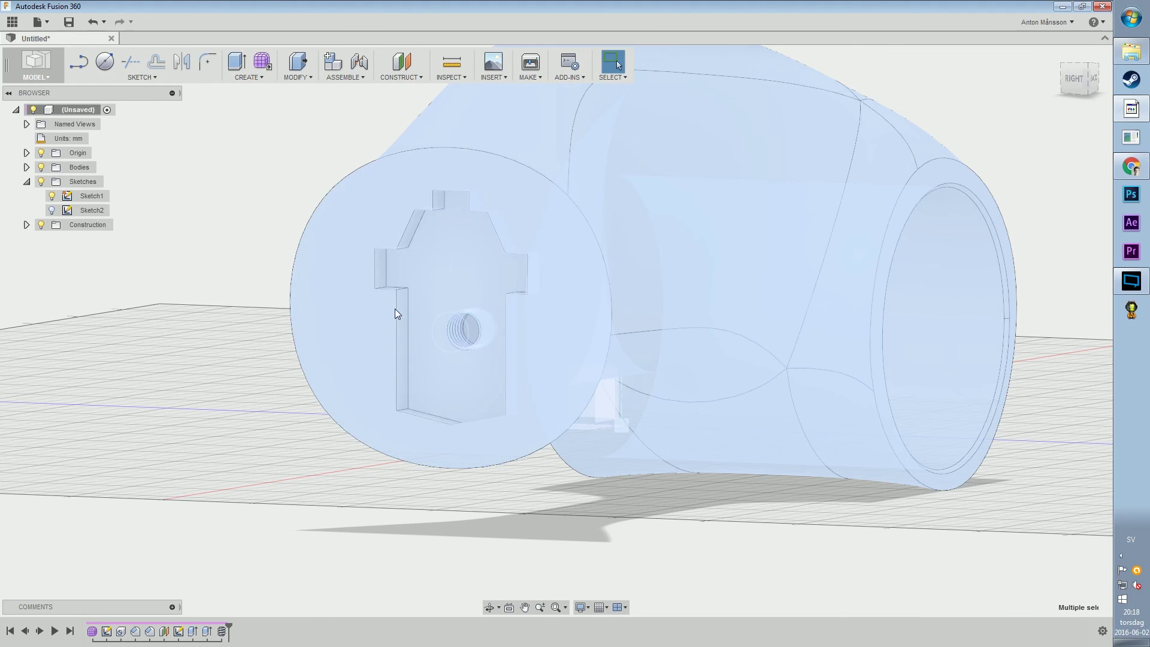
{"action": "scroll", "coordinate": [278, 239], "scroll_direction": "down", "scroll_amount": 1}
{"action": "scroll", "coordinate": [383, 261], "scroll_direction": "up", "scroll_amount": 3}
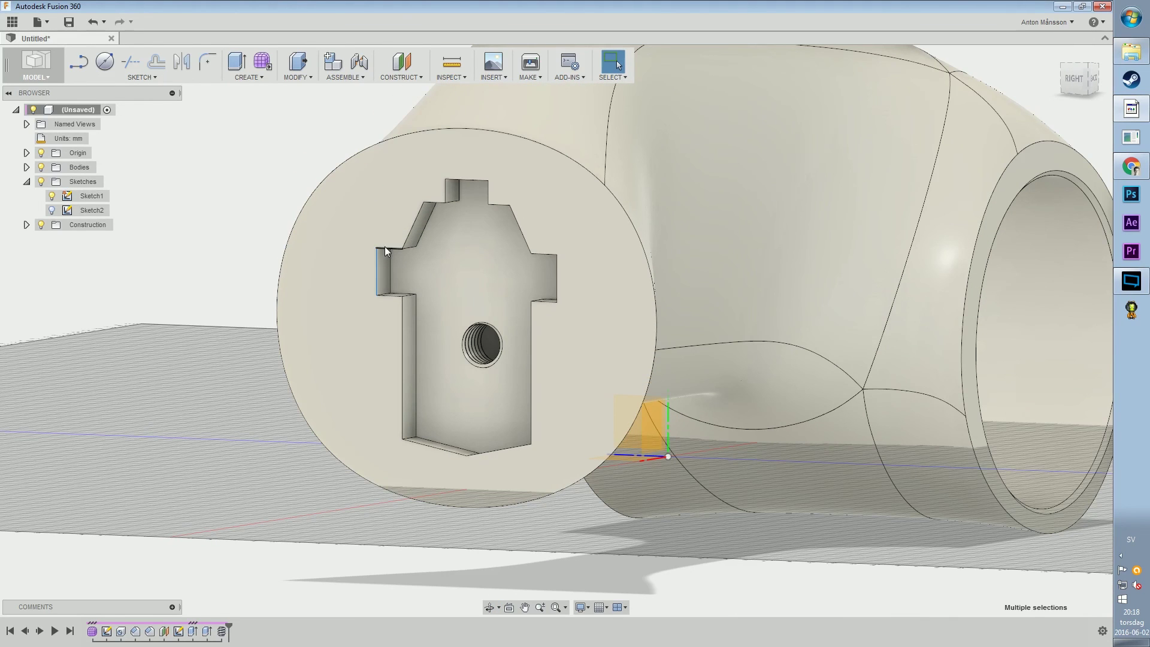
{"action": "left_click", "coordinate": [385, 248], "text": "ctrl"}
{"action": "left_click", "coordinate": [411, 229], "text": "ctrl"}
{"action": "scroll", "coordinate": [443, 189], "scroll_direction": "up", "scroll_amount": 3}
{"action": "left_click", "coordinate": [465, 174], "text": "ctrl"}
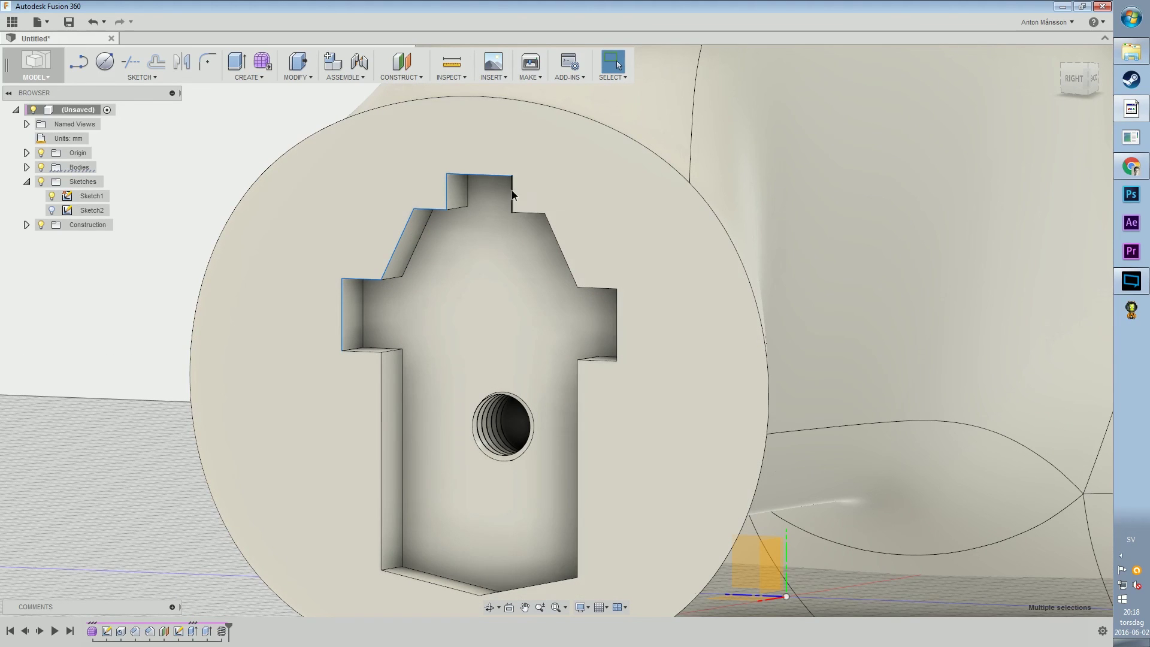
{"action": "left_click", "coordinate": [538, 212], "text": "ctrl"}
{"action": "left_click", "coordinate": [552, 224], "text": "ctrl"}
{"action": "left_click", "coordinate": [599, 287], "text": "ctrl"}
{"action": "left_click", "coordinate": [616, 315], "text": "ctrl"}
{"action": "left_click", "coordinate": [598, 360], "text": "ctrl"}
{"action": "left_click", "coordinate": [579, 385], "text": "ctrl"}
{"action": "left_click", "coordinate": [527, 585], "text": "ctrl"}
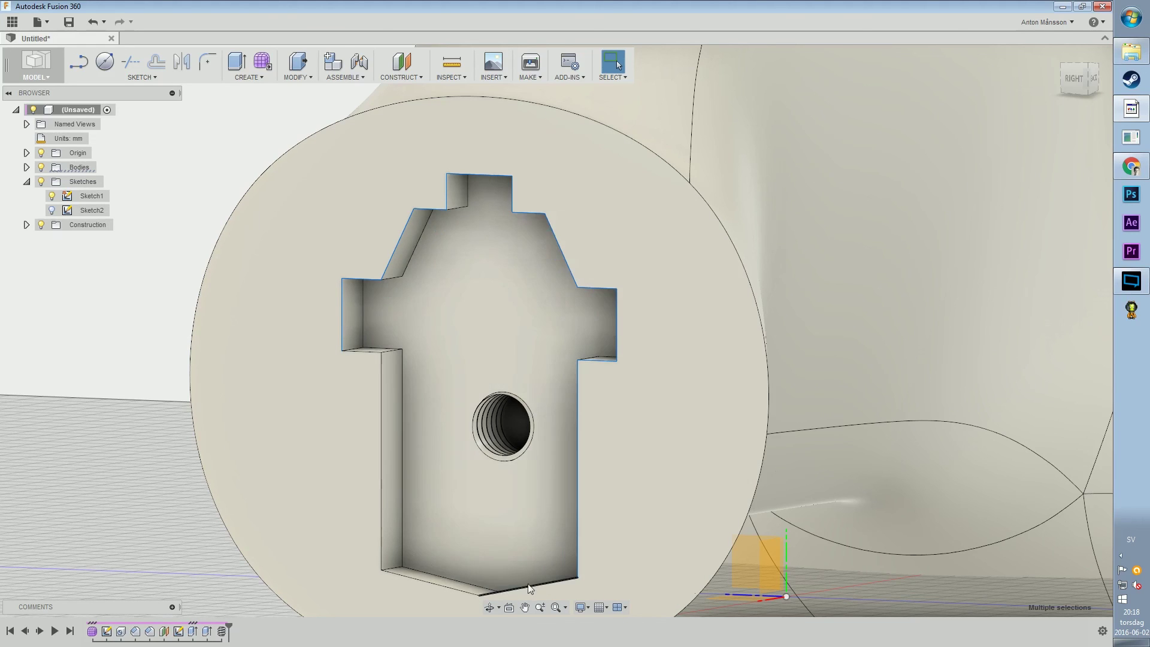
{"action": "left_click", "coordinate": [458, 588], "text": "ctrl"}
{"action": "left_click", "coordinate": [382, 506]}
{"action": "right_click", "coordinate": [367, 351]}
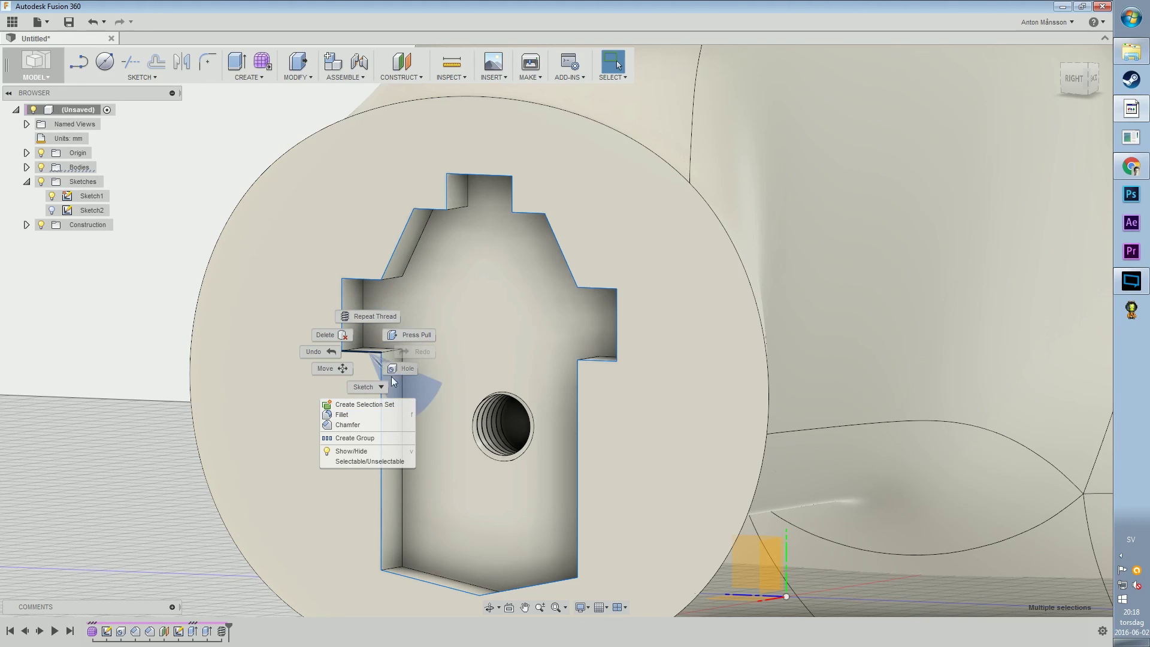
{"action": "left_click", "coordinate": [348, 425]}
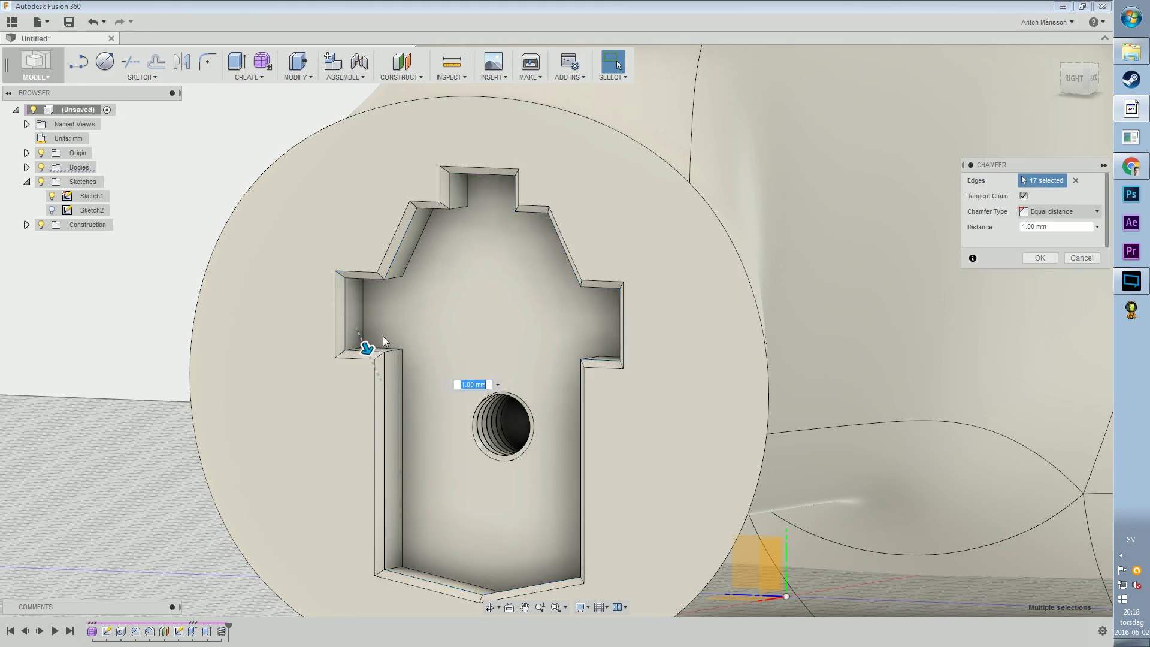
{"action": "left_click_drag", "start_coordinate": [365, 346], "coordinate": [365, 348]}
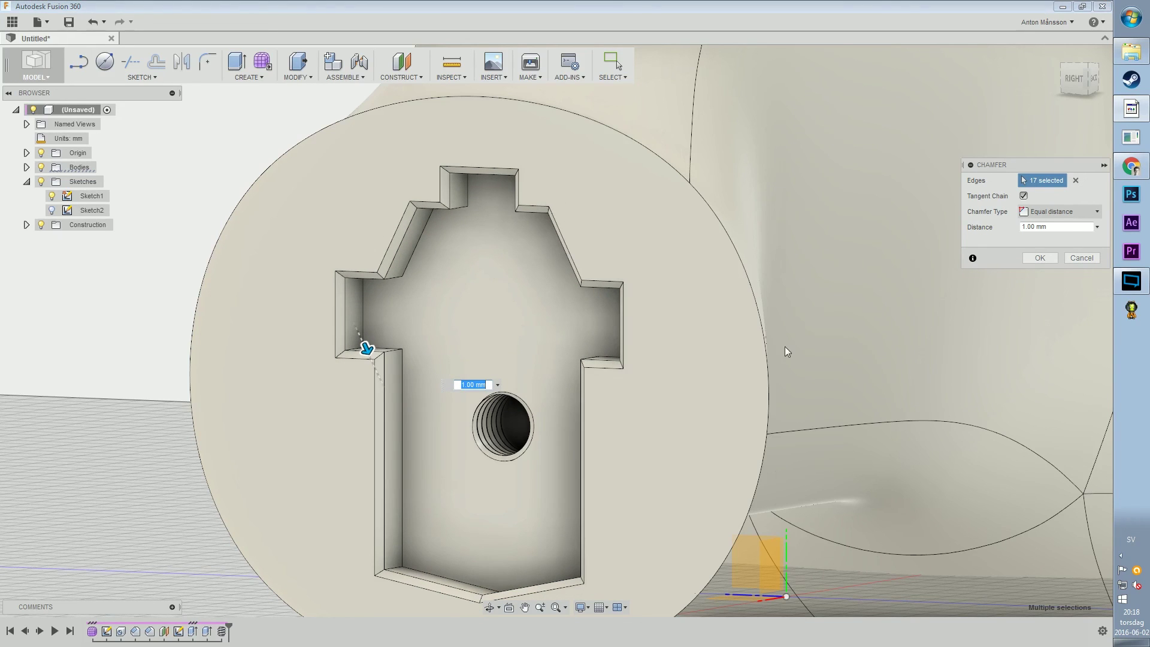
{"action": "left_click", "coordinate": [1039, 258]}
- Edit the large through hole's feature and set its diameter to 50 mm
{"action": "scroll", "coordinate": [562, 311], "scroll_direction": "down", "scroll_amount": 8}
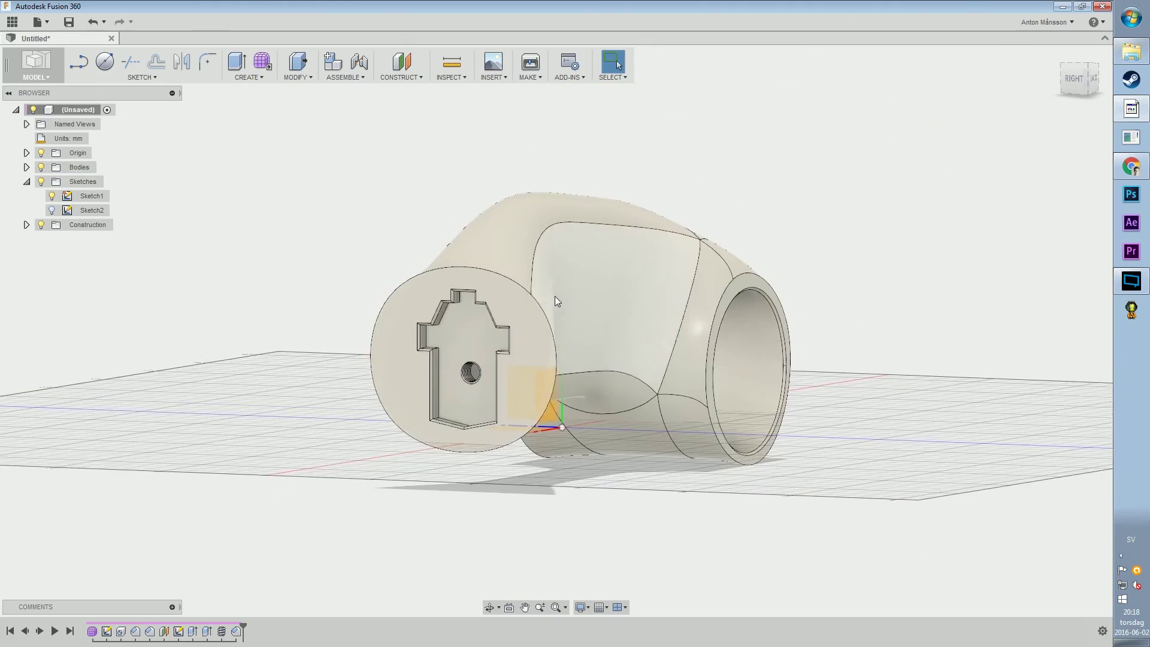
{"action": "scroll", "coordinate": [556, 297], "scroll_direction": "up", "scroll_amount": 4}
{"action": "middle_click_drag", "start_coordinate": [565, 302], "coordinate": [149, 252], "text": "shift"}
{"action": "middle_click_drag", "start_coordinate": [696, 298], "coordinate": [616, 340], "text": "shift"}
{"action": "left_click", "coordinate": [615, 340]}
{"action": "right_click", "coordinate": [615, 340]}
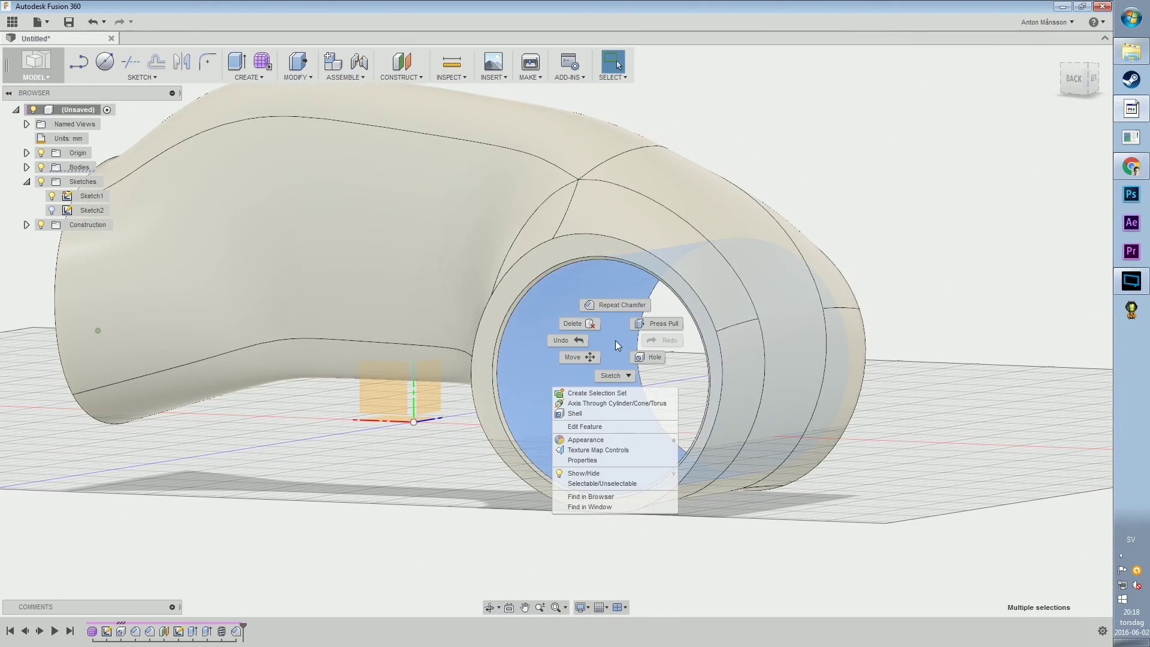
{"action": "left_click", "coordinate": [875, 465]}
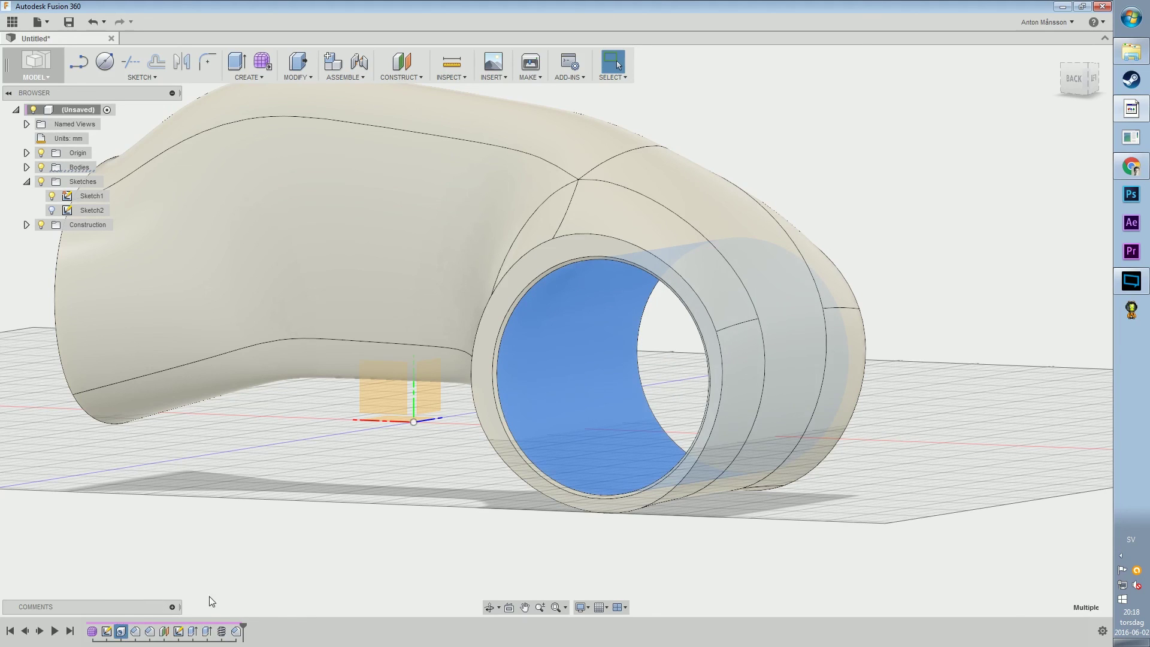
{"action": "right_click", "coordinate": [121, 635]}
{"action": "left_click", "coordinate": [164, 558]}
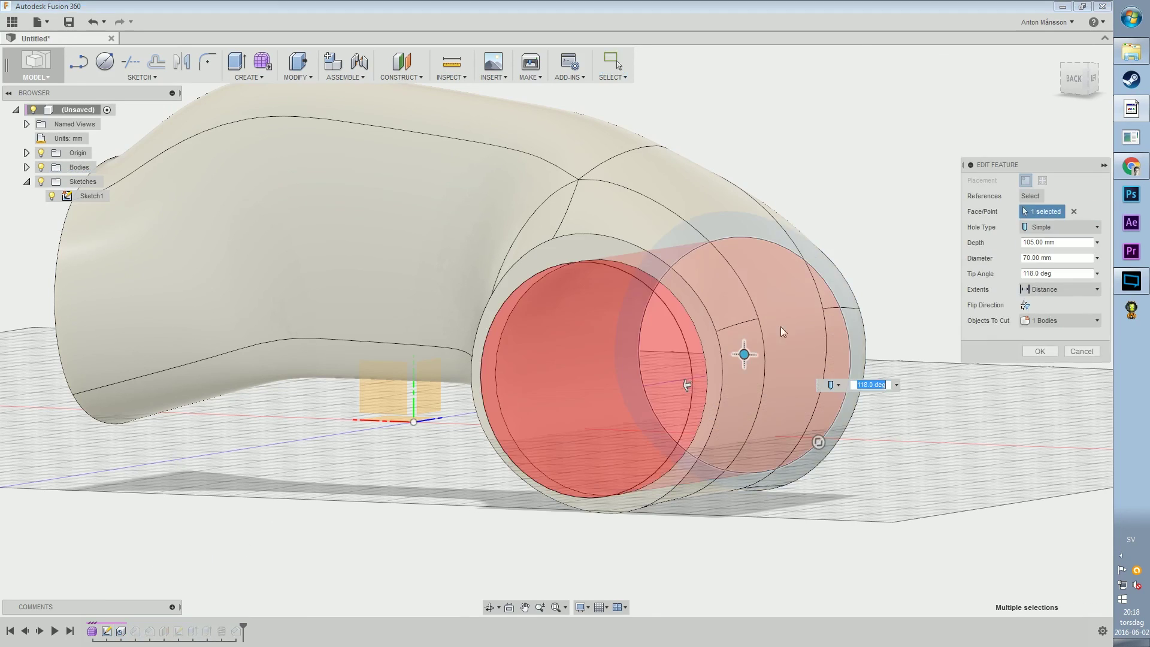
{"action": "left_click", "coordinate": [1055, 242]}
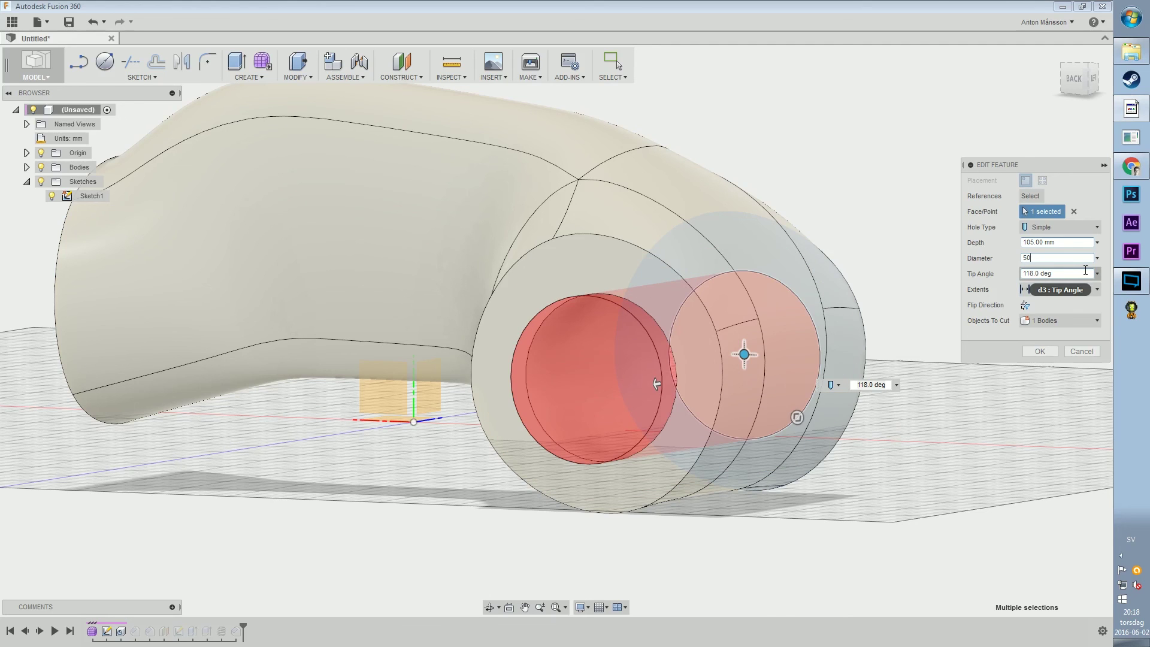
{"action": "key", "text": "Return"}
- Reopen the original T-spline form feature for sculpting
{"action": "scroll", "coordinate": [938, 331], "scroll_direction": "down", "scroll_amount": 2}
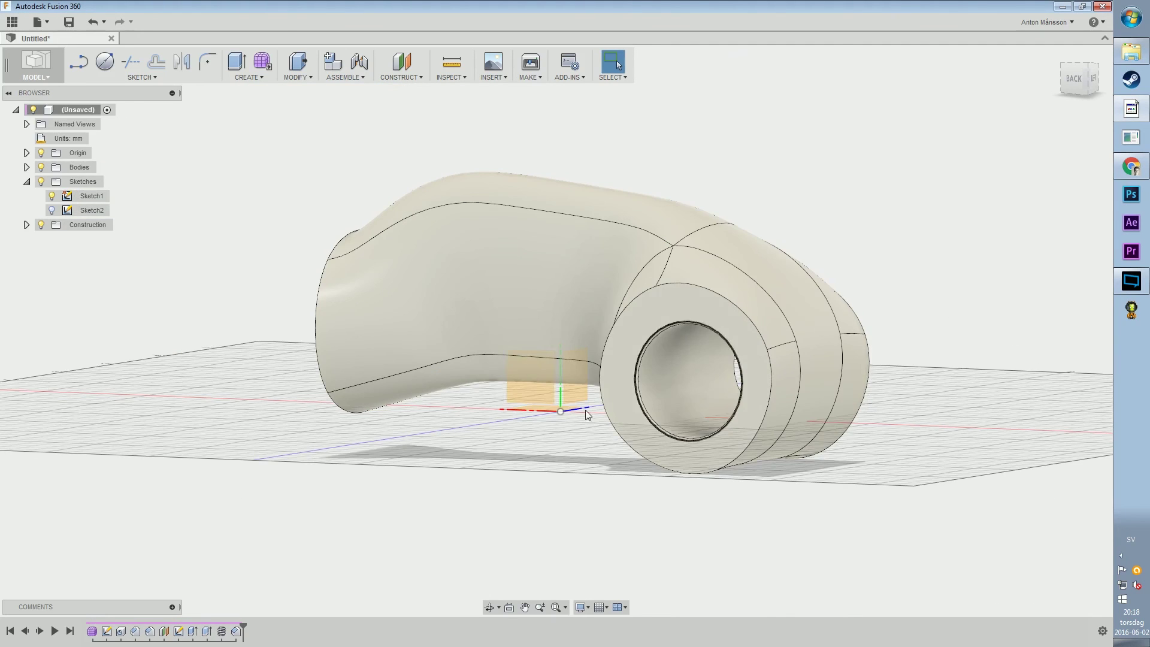
{"action": "middle_click_drag", "start_coordinate": [345, 348], "coordinate": [470, 350], "text": "shift"}
{"action": "middle_click_drag", "start_coordinate": [422, 386], "coordinate": [434, 520], "text": "shift"}
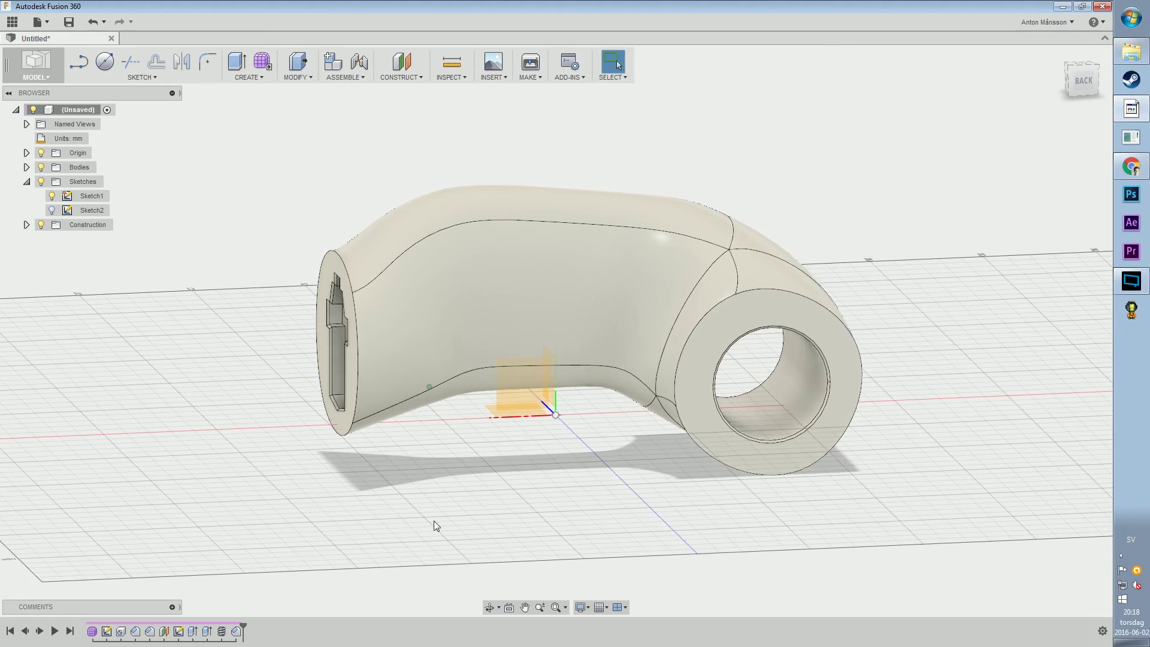
{"action": "right_click", "coordinate": [94, 633]}
{"action": "left_click", "coordinate": [133, 556]}
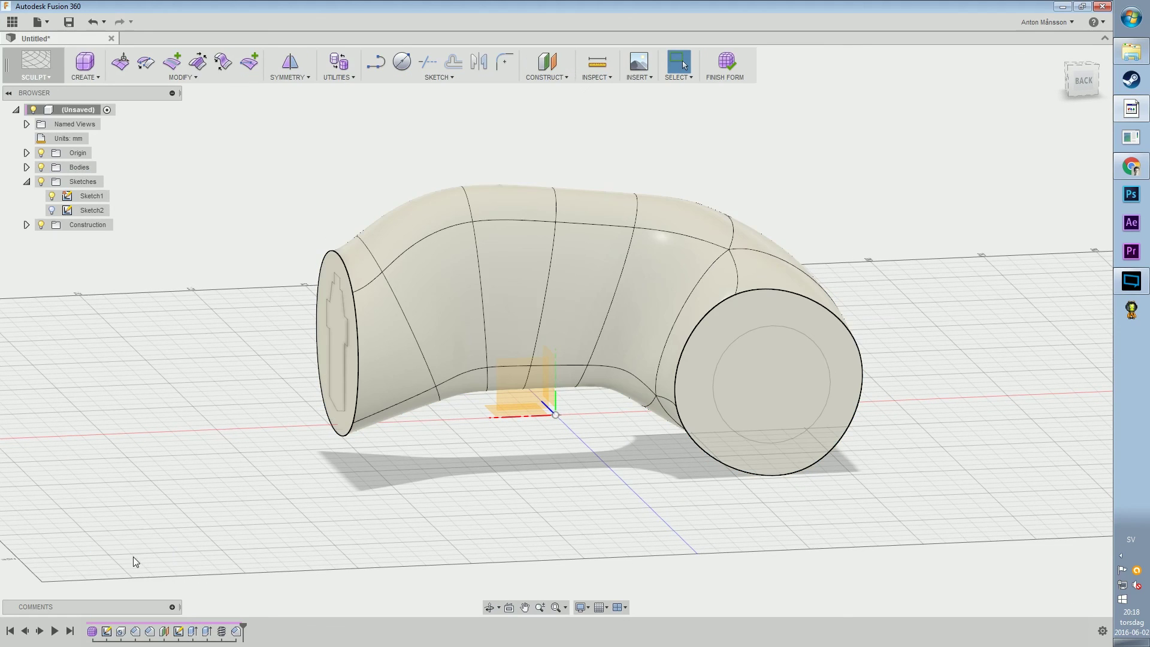
- Try to lower the form's upper edge near the pocketed end by about 8.1 mm with Edit Form
{"action": "right_click", "coordinate": [494, 203]}
{"action": "left_click", "coordinate": [533, 187]}
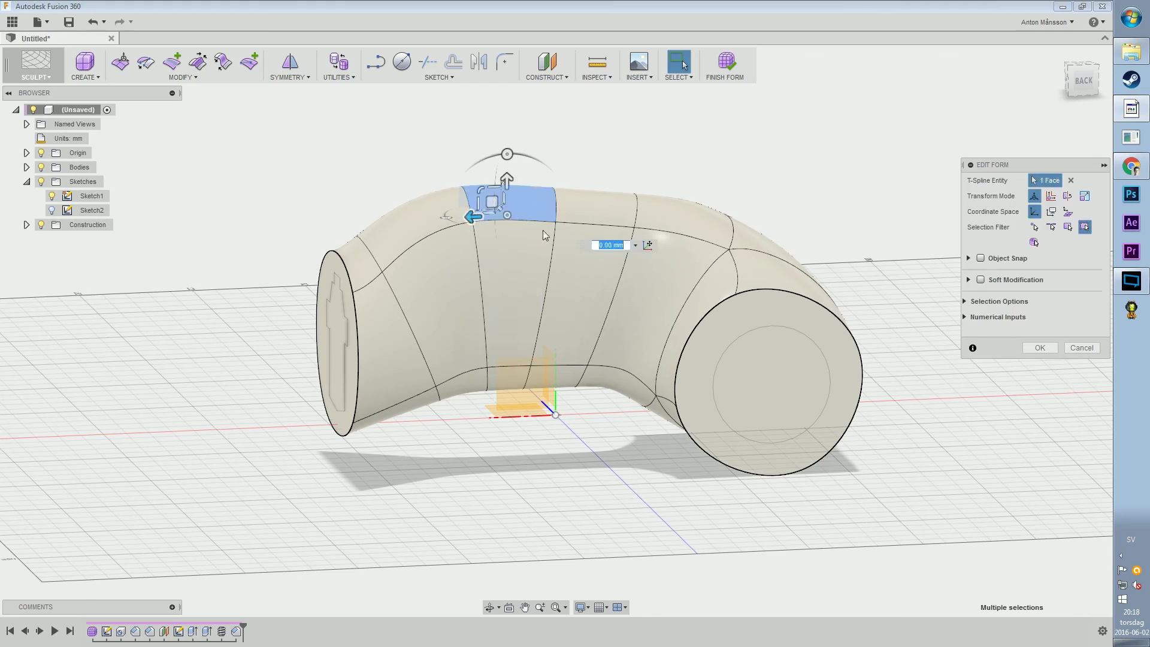
{"action": "middle_click_drag", "start_coordinate": [543, 236], "coordinate": [500, 255]}
{"action": "left_click", "coordinate": [398, 232]}
{"action": "left_click", "coordinate": [424, 221]}
{"action": "middle_click_drag", "start_coordinate": [441, 216], "coordinate": [444, 212], "text": "shift"}
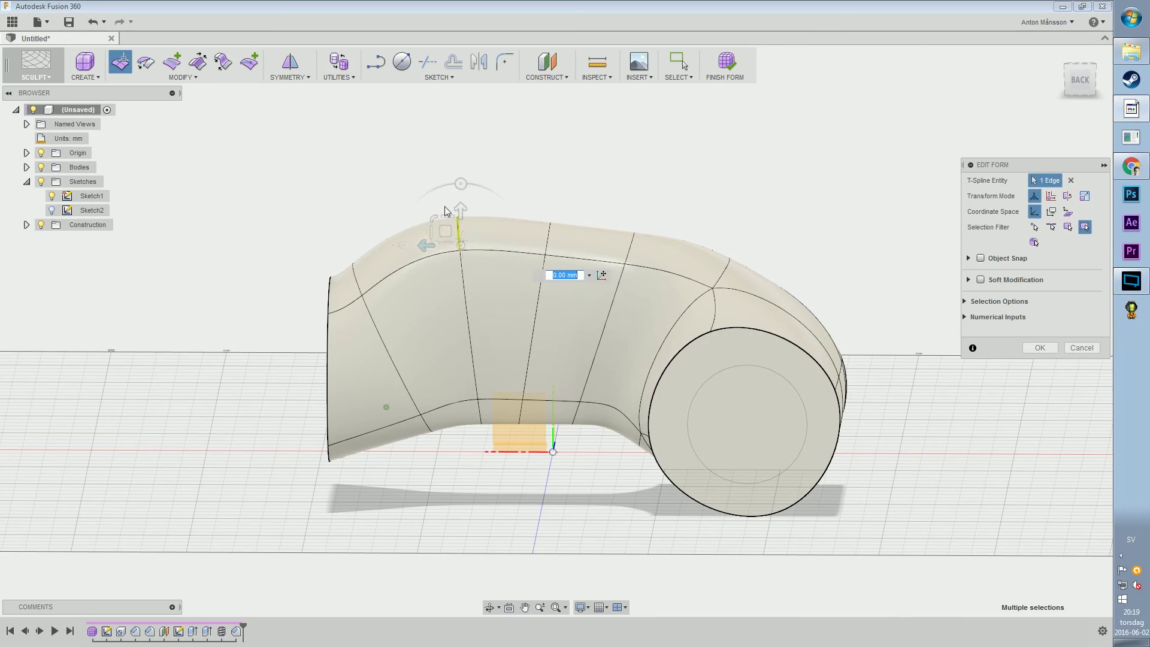
{"action": "left_click_drag", "start_coordinate": [446, 231], "coordinate": [424, 260]}
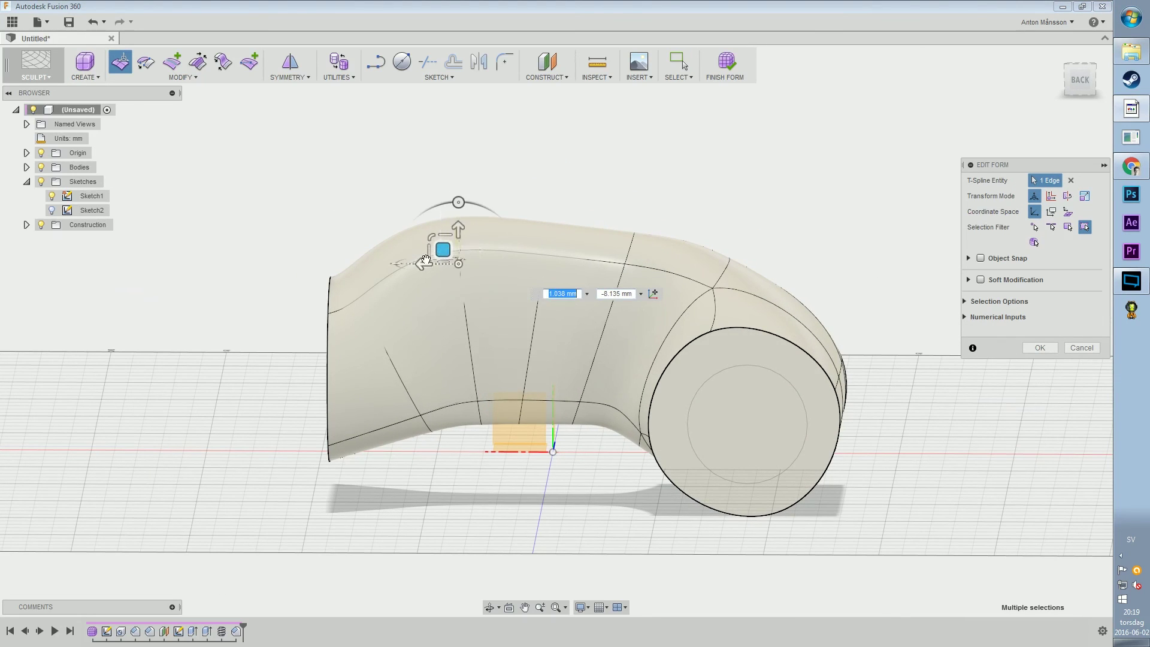
{"action": "middle_click_drag", "start_coordinate": [424, 260], "coordinate": [711, 263], "text": "shift"}
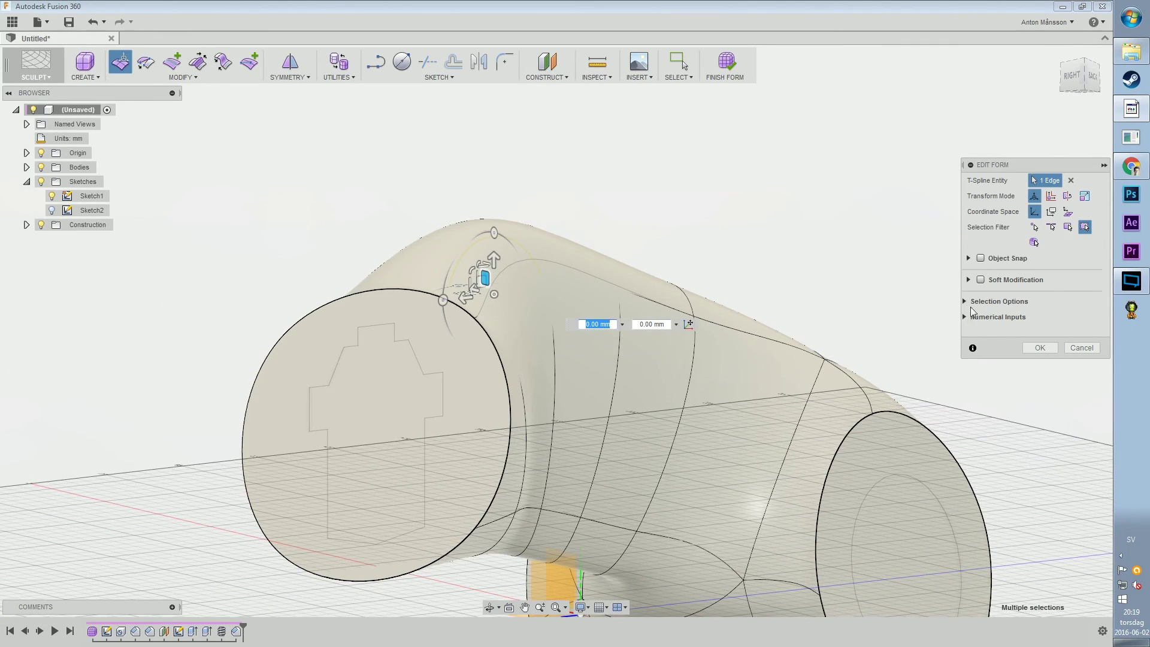
{"action": "middle_click_drag", "start_coordinate": [646, 259], "coordinate": [602, 263]}
{"action": "scroll", "coordinate": [602, 262], "scroll_direction": "down", "scroll_amount": 2}
{"action": "scroll", "coordinate": [602, 262], "scroll_direction": "up", "scroll_amount": 3}
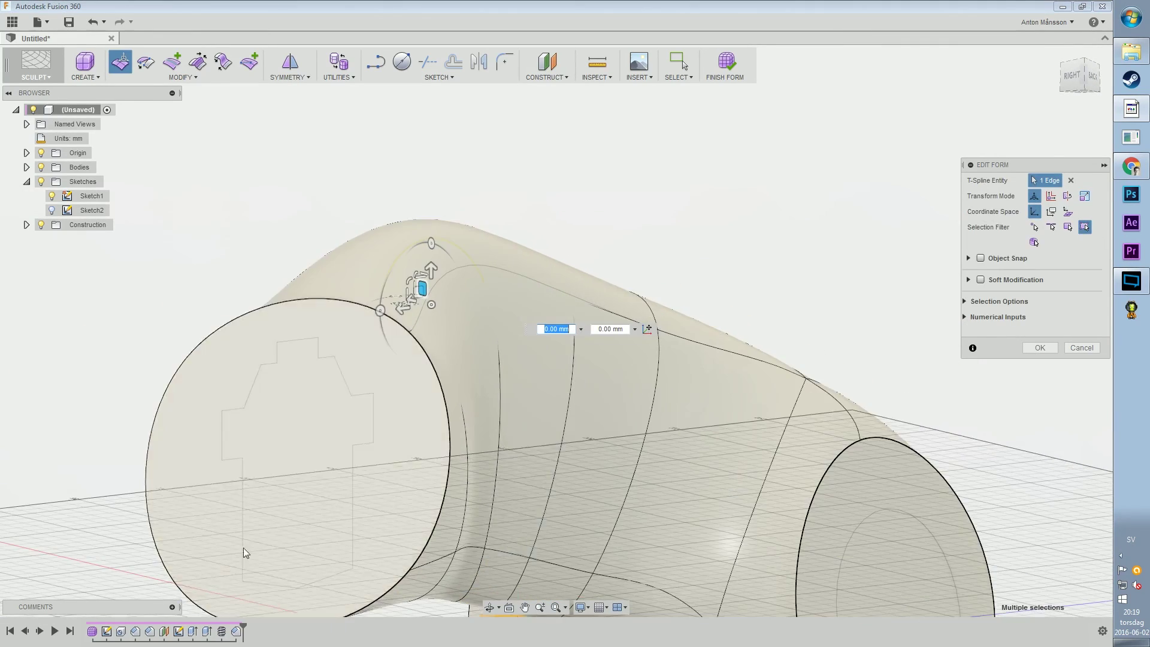
{"action": "scroll", "coordinate": [532, 326], "scroll_direction": "down", "scroll_amount": 3}
{"action": "left_click", "coordinate": [1074, 347]}
- Finish the form and hide Body1 in the model
{"action": "middle_click_drag", "start_coordinate": [722, 271], "coordinate": [632, 230]}
{"action": "left_click", "coordinate": [683, 63]}
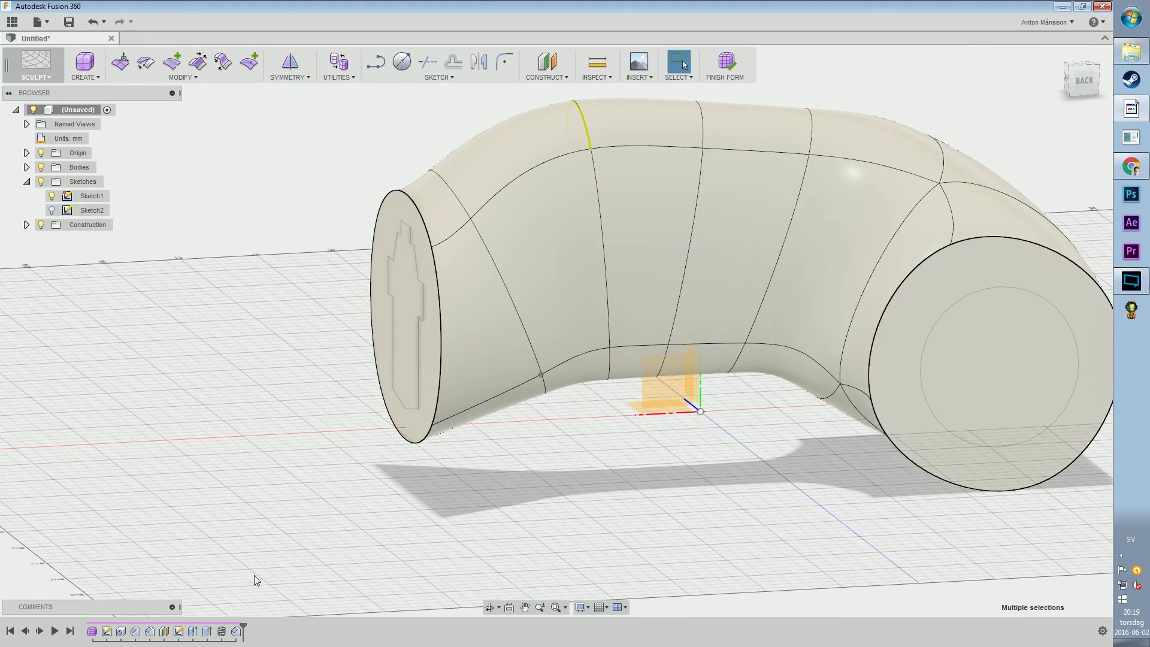
{"action": "left_click", "coordinate": [723, 65]}
{"action": "left_click", "coordinate": [27, 167]}
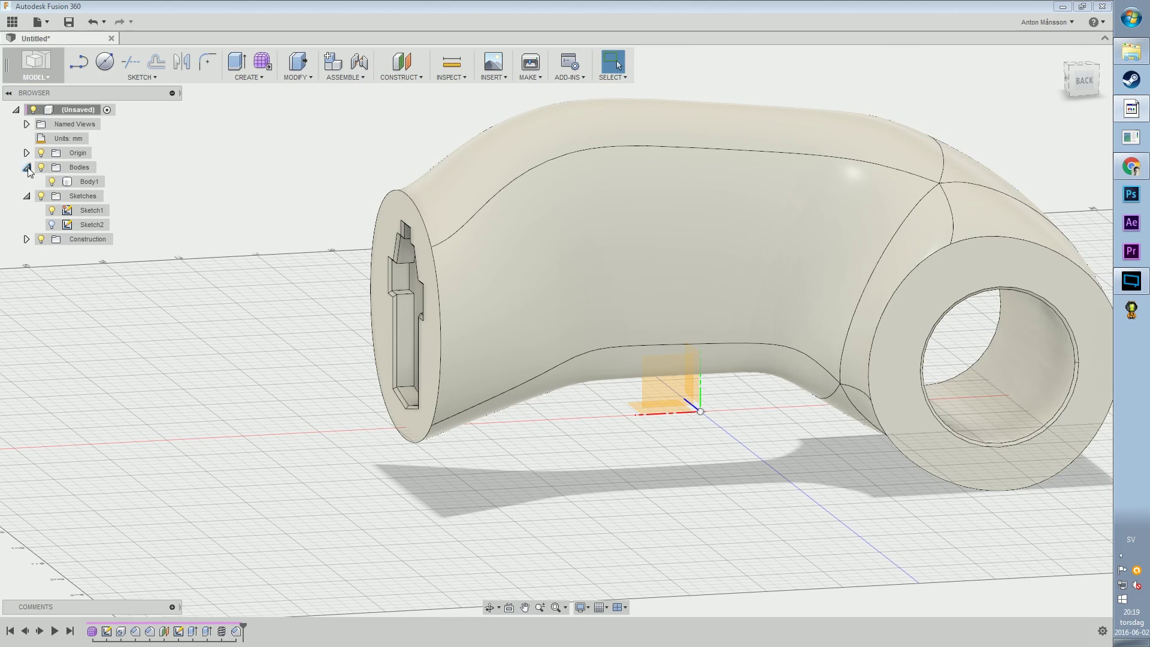
{"action": "left_click", "coordinate": [52, 181]}
{"action": "left_click", "coordinate": [51, 181]}
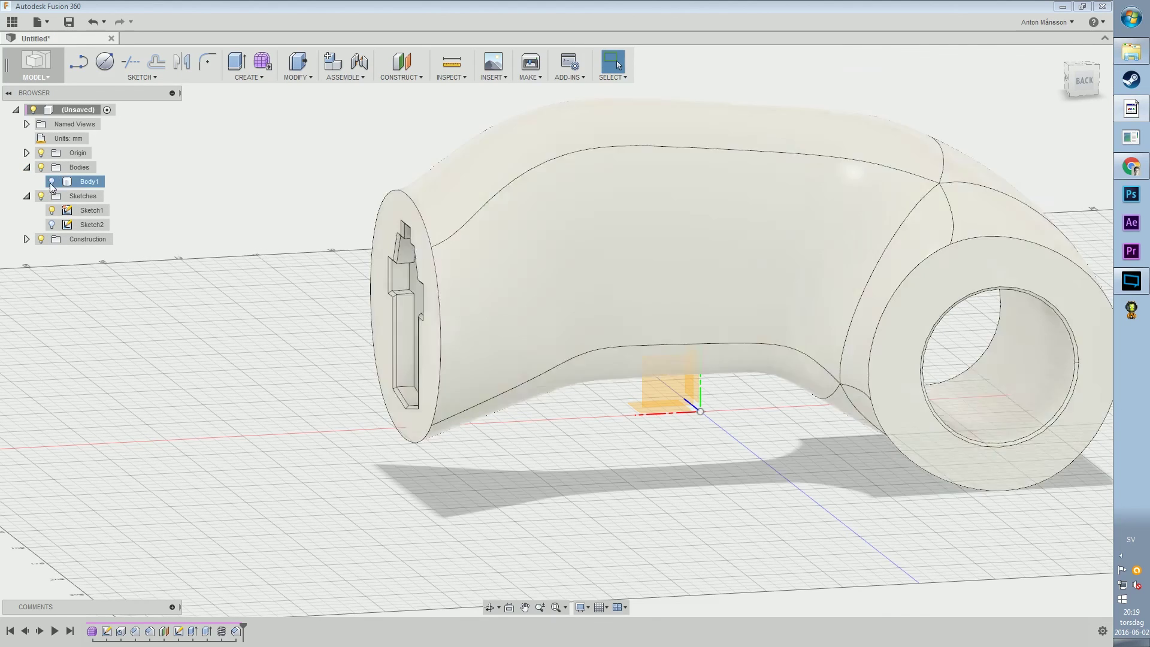
{"action": "left_click", "coordinate": [51, 181]}
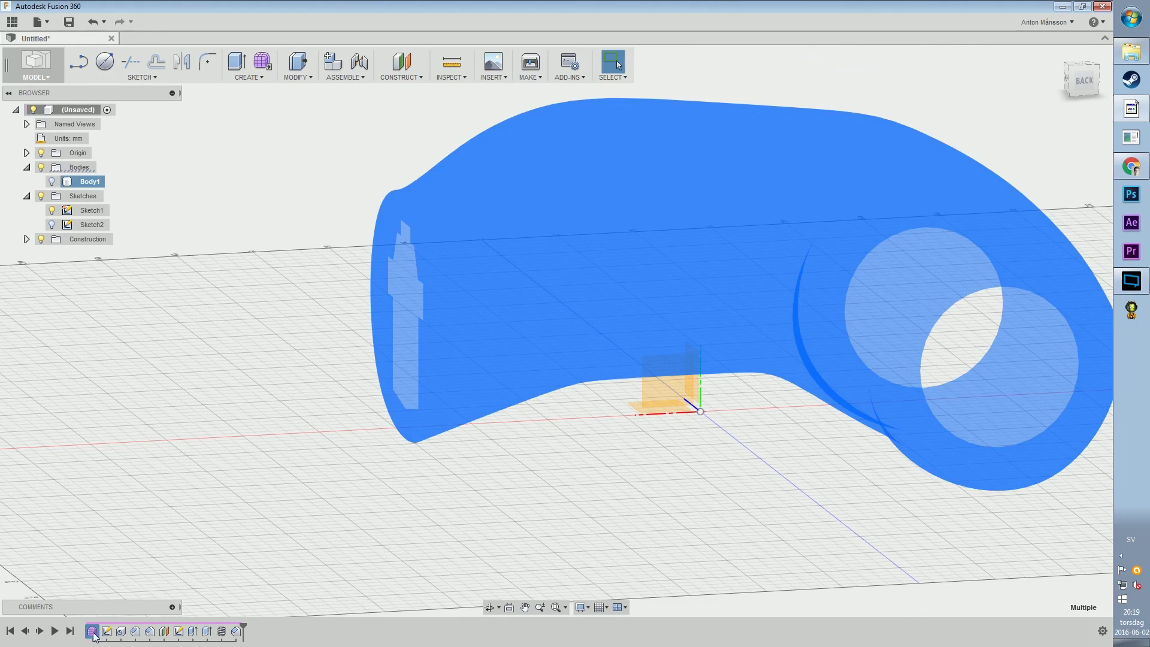
- Reopen the T-spline form feature, try moving the upper edge near the pocketed end with Edit Form, and undo that move
{"action": "right_click", "coordinate": [94, 632]}
{"action": "left_click", "coordinate": [122, 556]}
{"action": "middle_click_drag", "start_coordinate": [530, 264], "coordinate": [433, 371]}
{"action": "right_click", "coordinate": [482, 220]}
{"action": "left_click", "coordinate": [518, 204]}
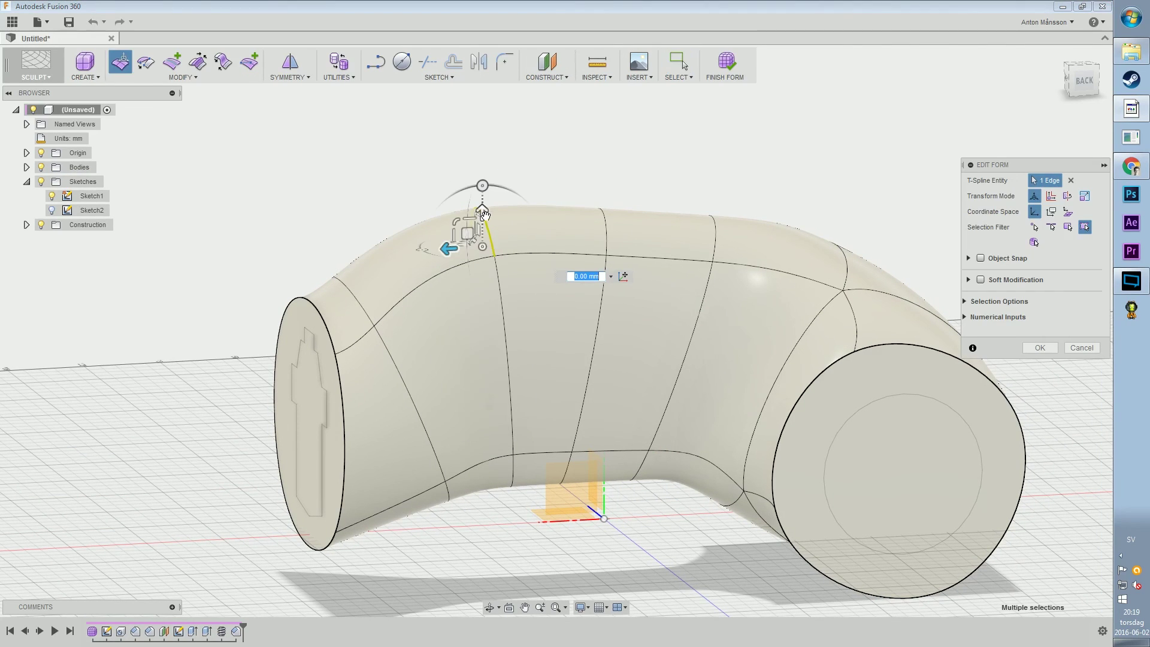
{"action": "left_click_drag", "start_coordinate": [470, 231], "coordinate": [450, 216]}
{"action": "key", "text": "ctrl+z"}
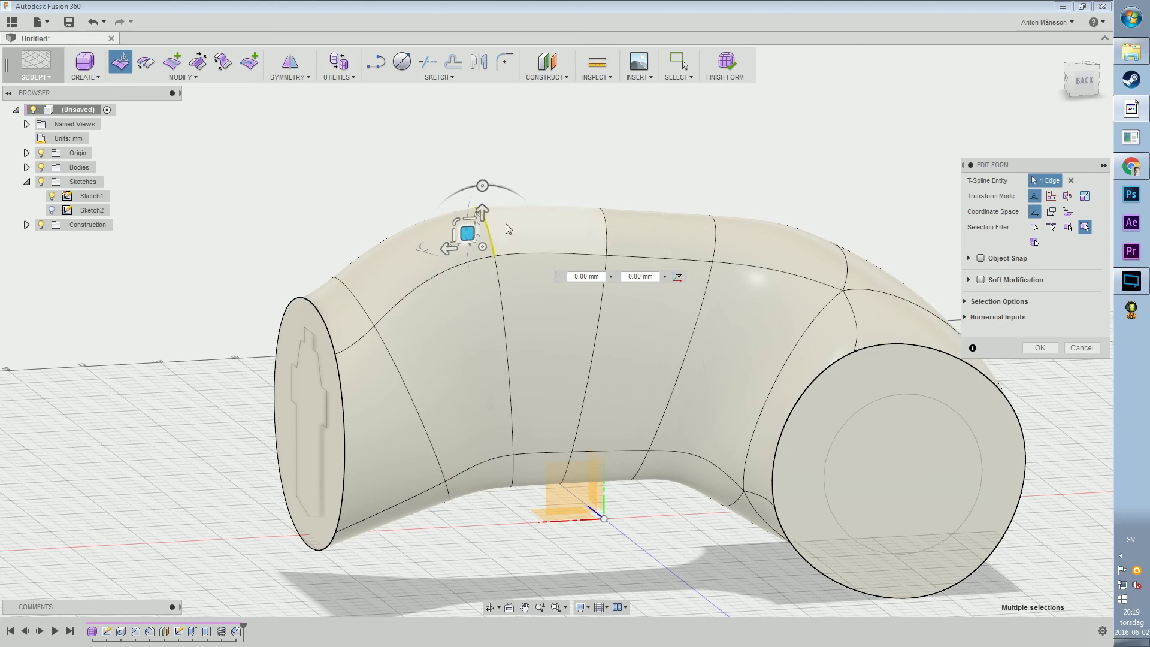
{"action": "middle_click_drag", "start_coordinate": [505, 228], "coordinate": [419, 258], "text": "shift"}
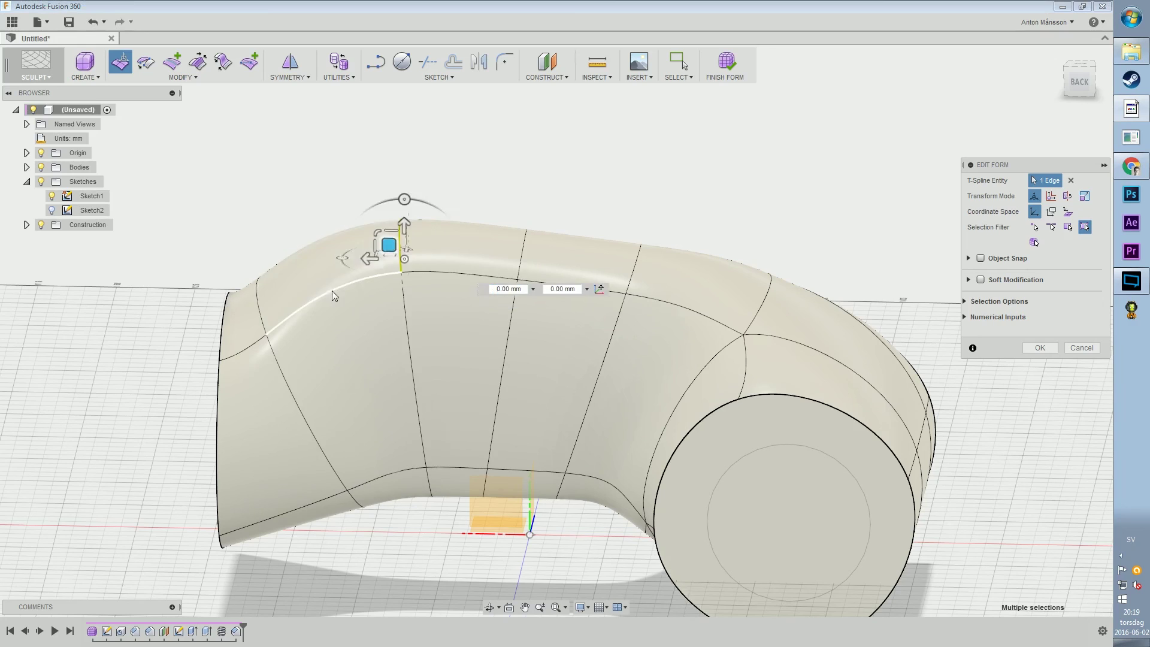
{"action": "middle_click_drag", "start_coordinate": [389, 245], "coordinate": [366, 251], "text": "shift"}
- Hide the T-spline Body1, try scaling the selected upper edge to about 0.941, and show the body again
{"action": "left_click", "coordinate": [26, 167]}
{"action": "left_click", "coordinate": [52, 181]}
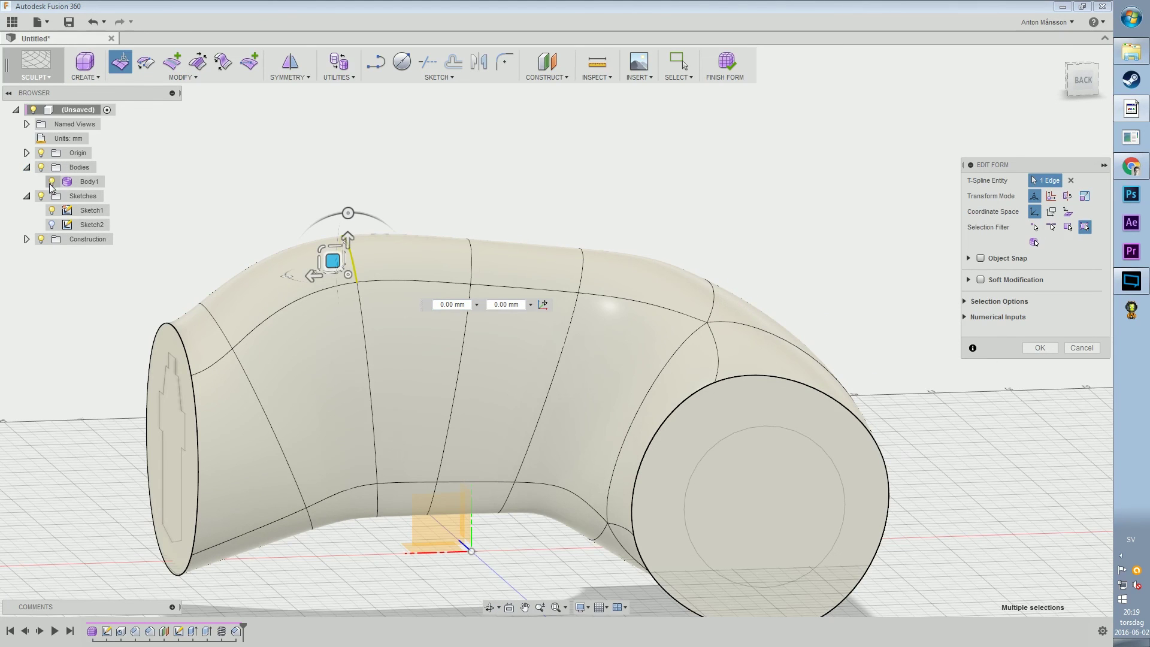
{"action": "left_click", "coordinate": [321, 262]}
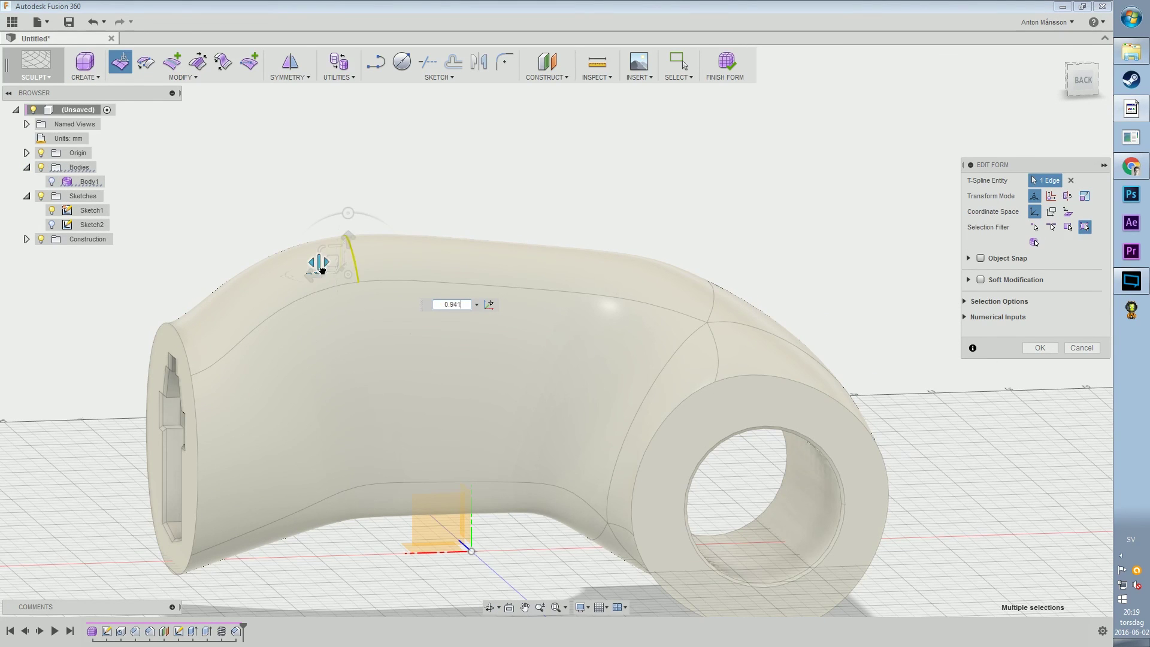
{"action": "left_click", "coordinate": [51, 181]}
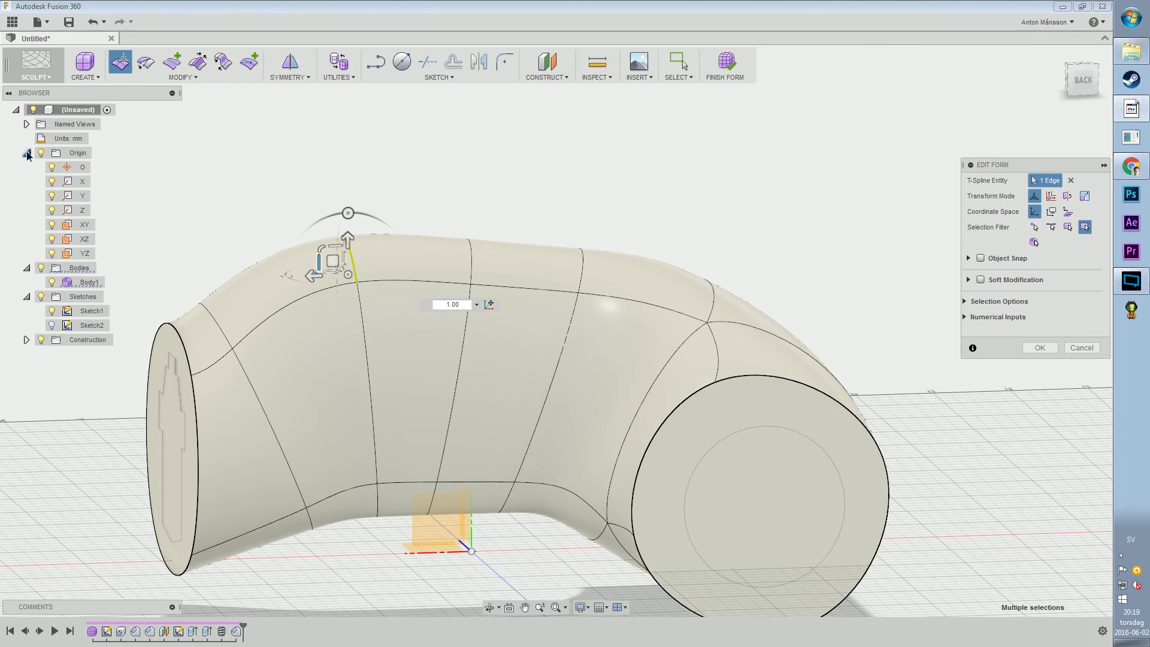
{"action": "left_click", "coordinate": [27, 239]}
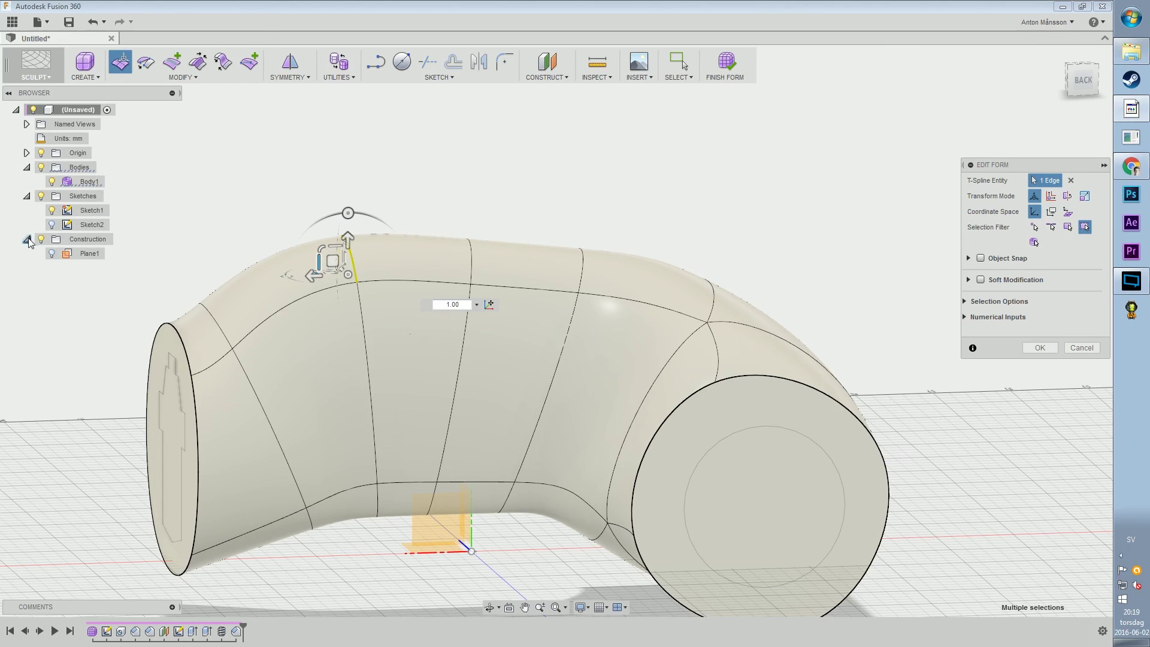
- Try moving the upper edge near the pocketed end once more and finish the form
{"action": "middle_click_drag", "start_coordinate": [263, 213], "coordinate": [359, 232]}
{"action": "middle_click_drag", "start_coordinate": [359, 232], "coordinate": [329, 243], "text": "shift"}
{"action": "left_click_drag", "start_coordinate": [472, 290], "coordinate": [456, 323]}
{"action": "key", "text": "Return"}
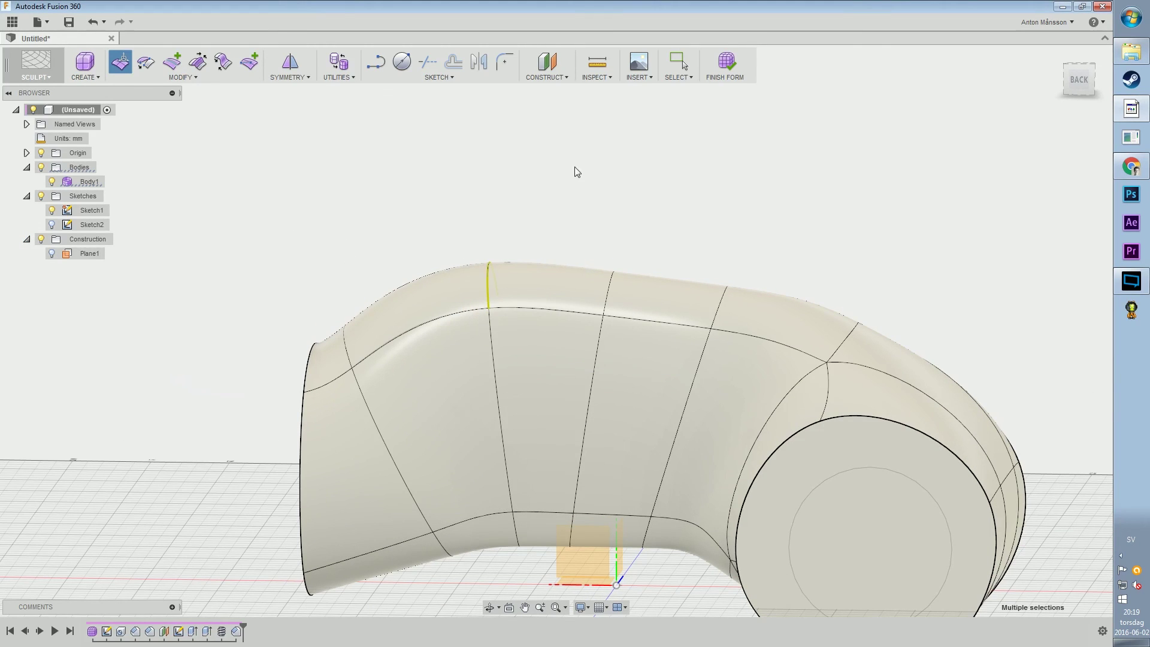
{"action": "left_click", "coordinate": [723, 63]}
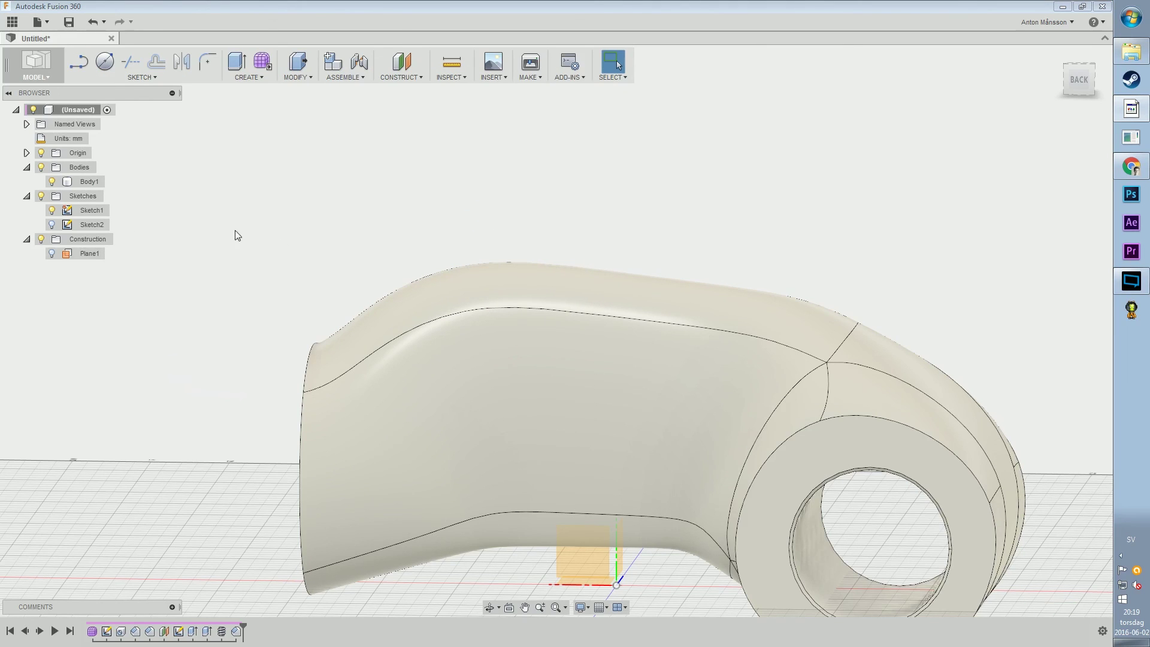